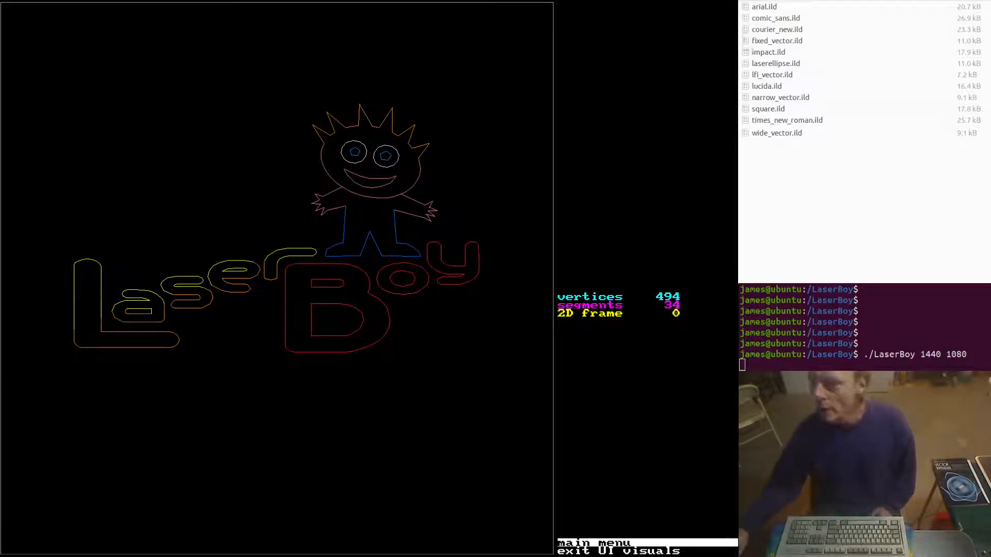
- Browse to the fonts folder inside the LaserBoy ild directory in the file manager
left_click(761, 1)
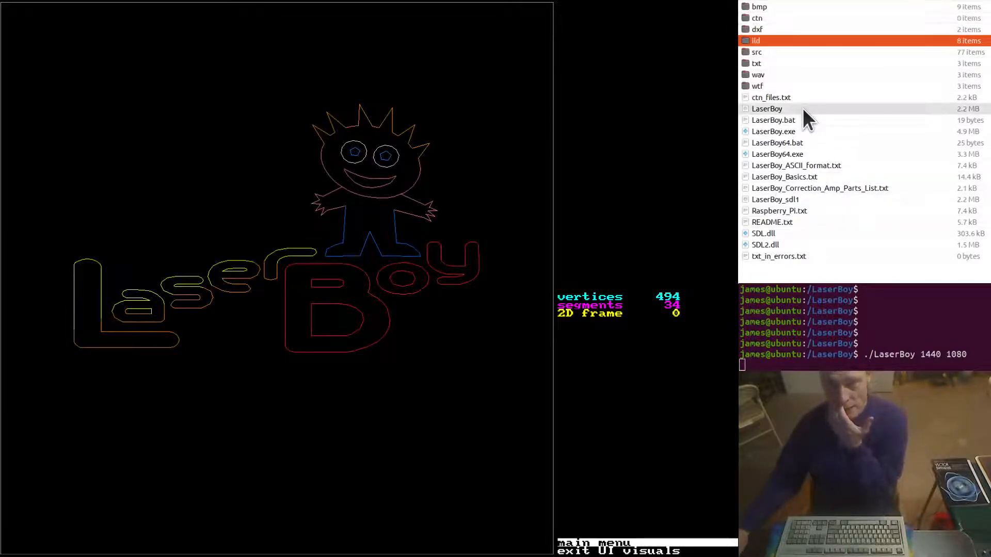
double_click(766, 37)
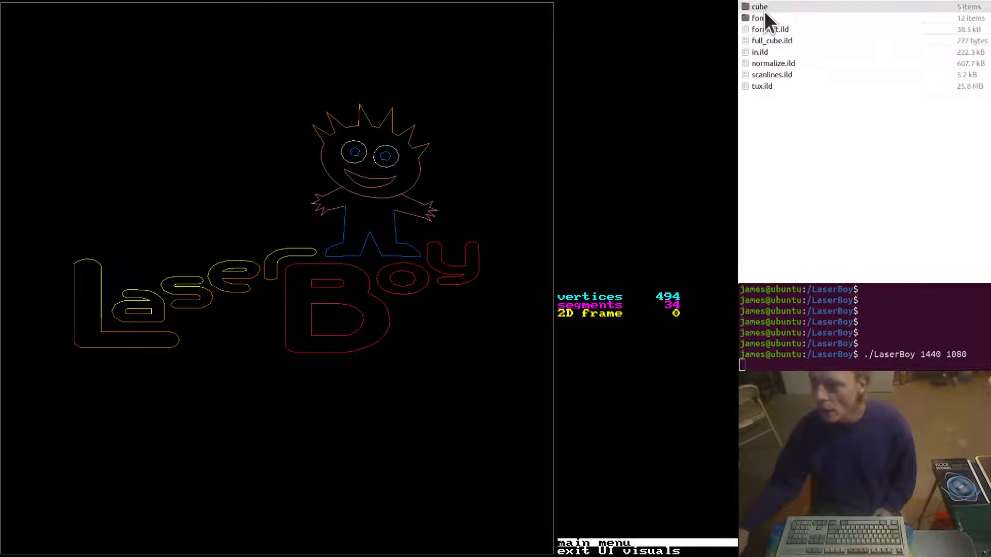
left_click(761, 16)
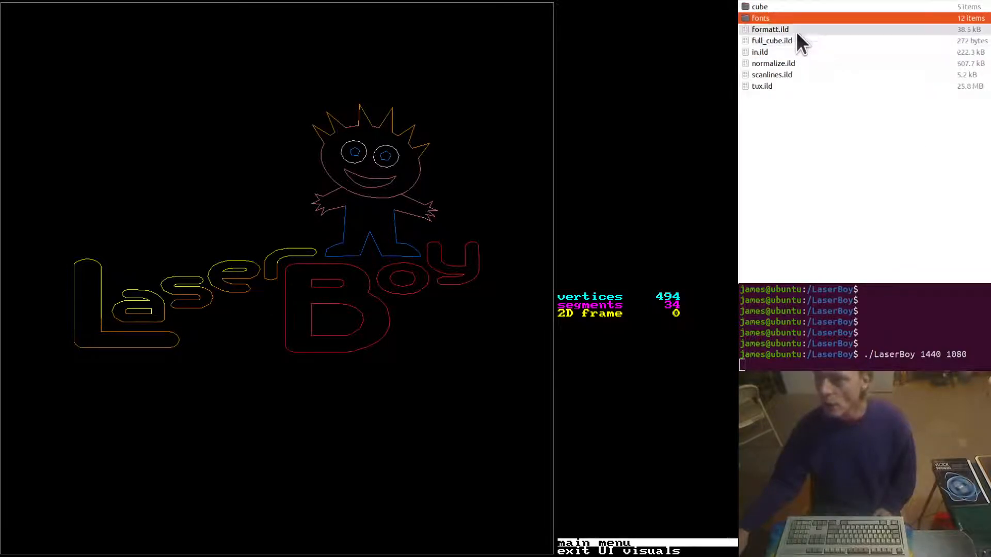
double_click(763, 18)
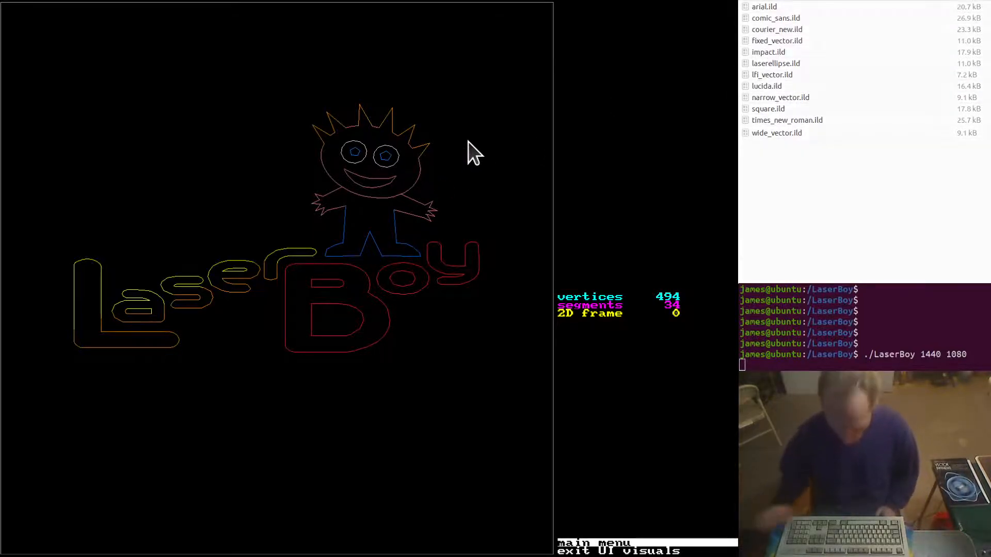
- Show LaserBoy's main menu and review the system value settings and the system switch settings
key("Return")
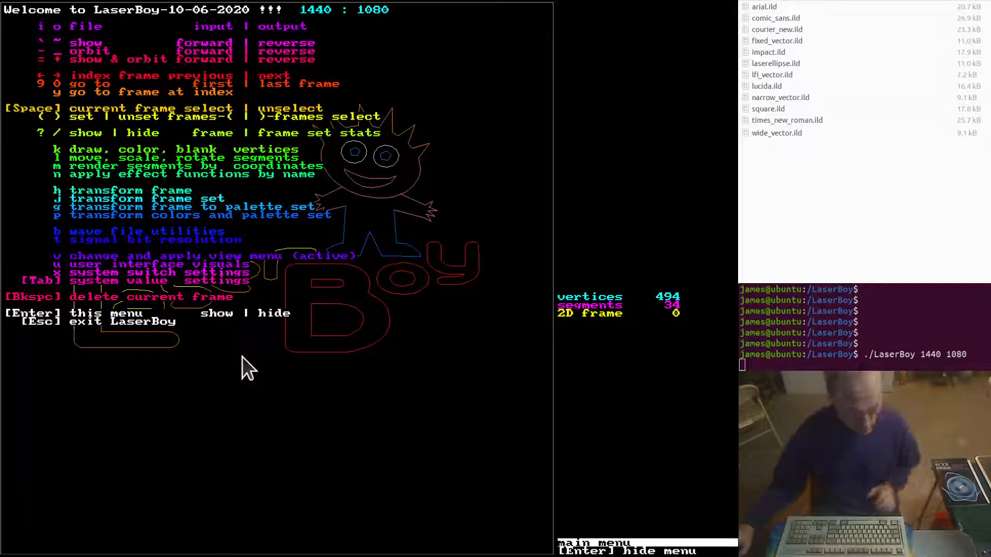
key("Tab")
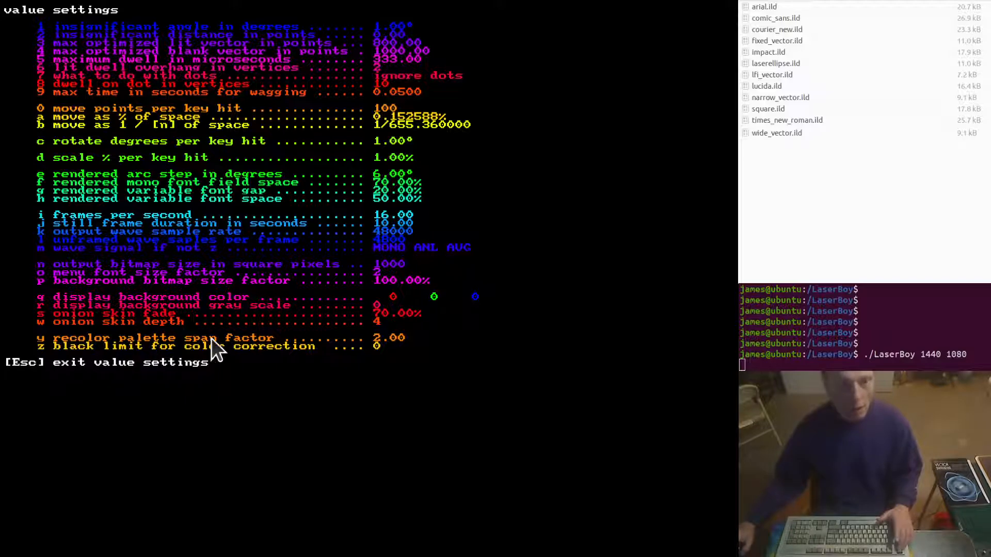
key("Escape")
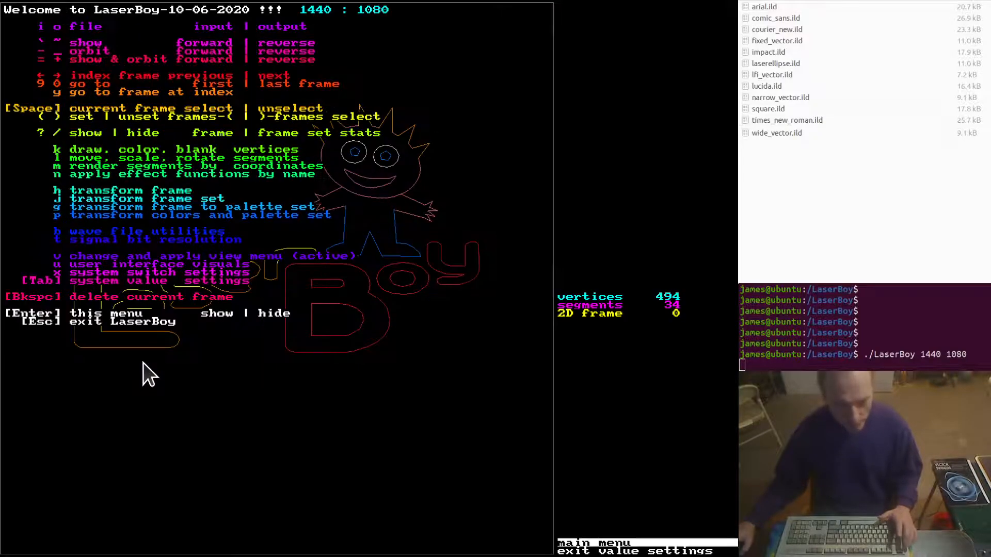
key("x")
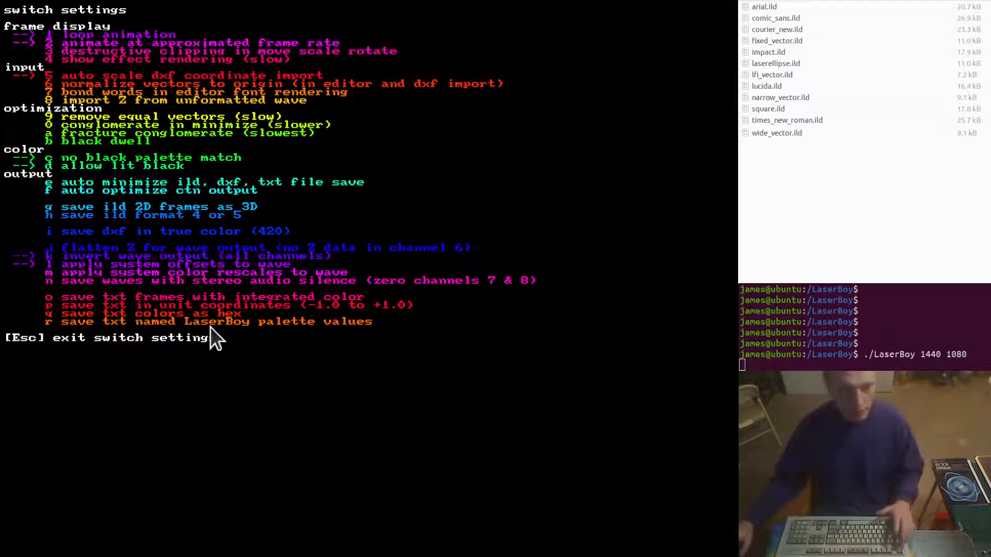
key("Escape")
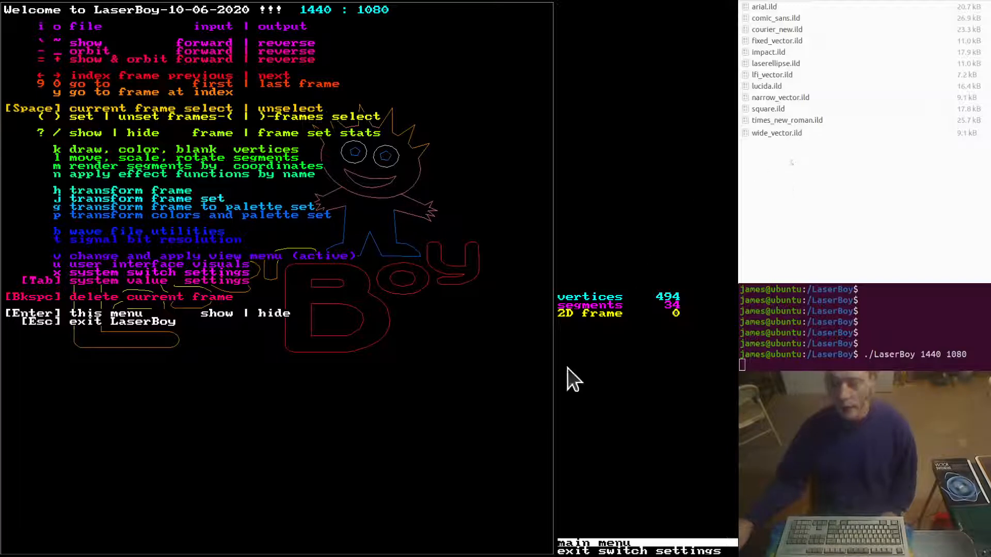
- Start an ild file input and change the input directory to fonts
key("i")
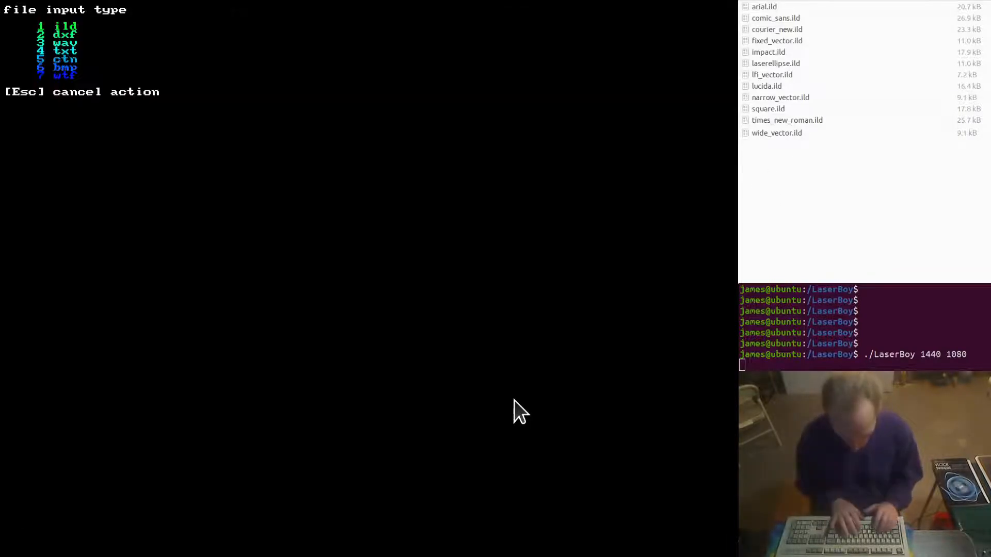
key("1")
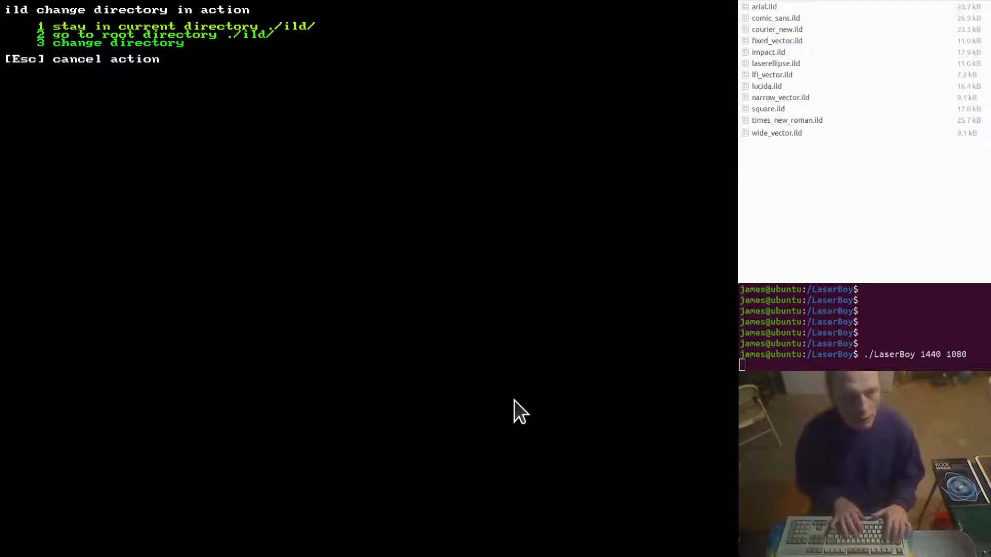
key("3")
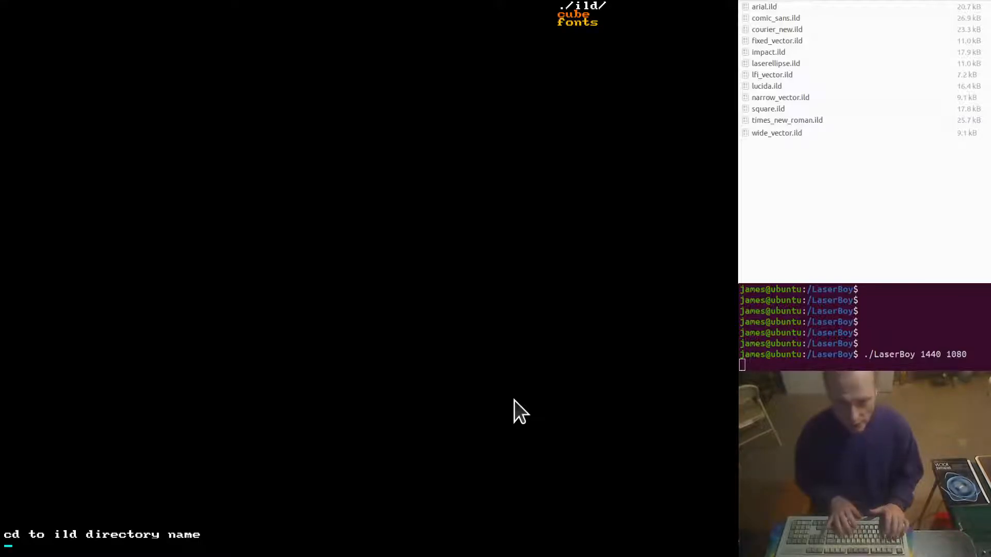
type("fonts")
key("Return")
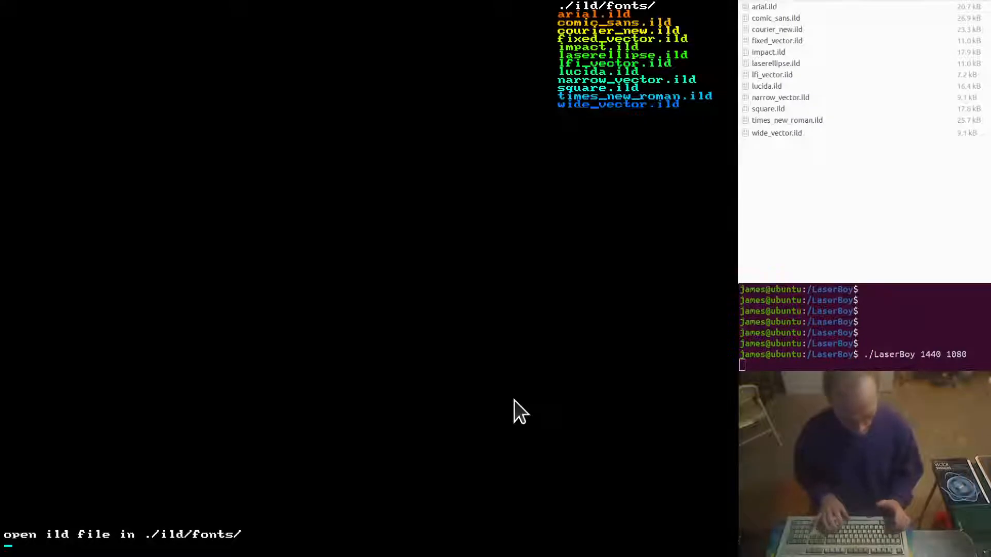
- Open arial.ild, replacing the current frame set with its frames
type("arial.ild")
key("Return")
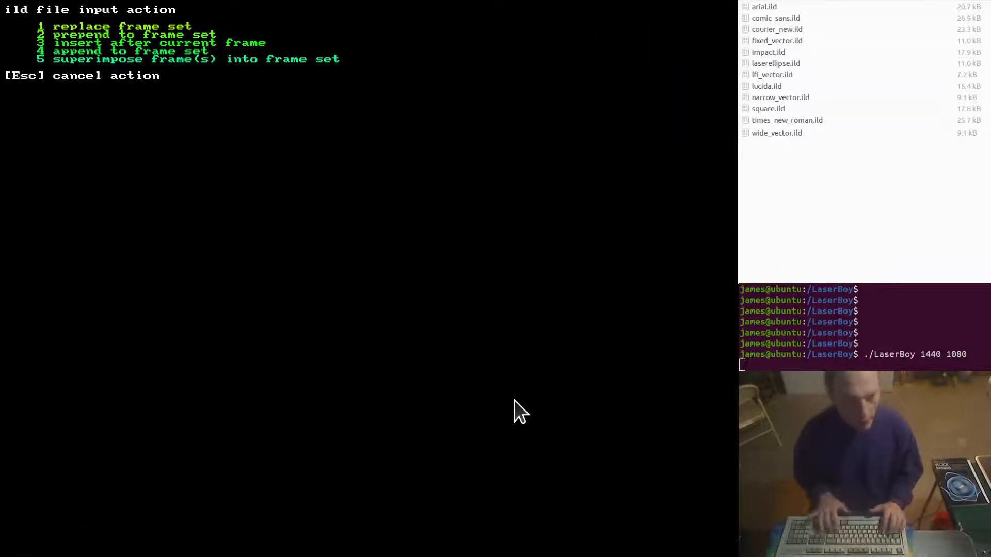
key("1")
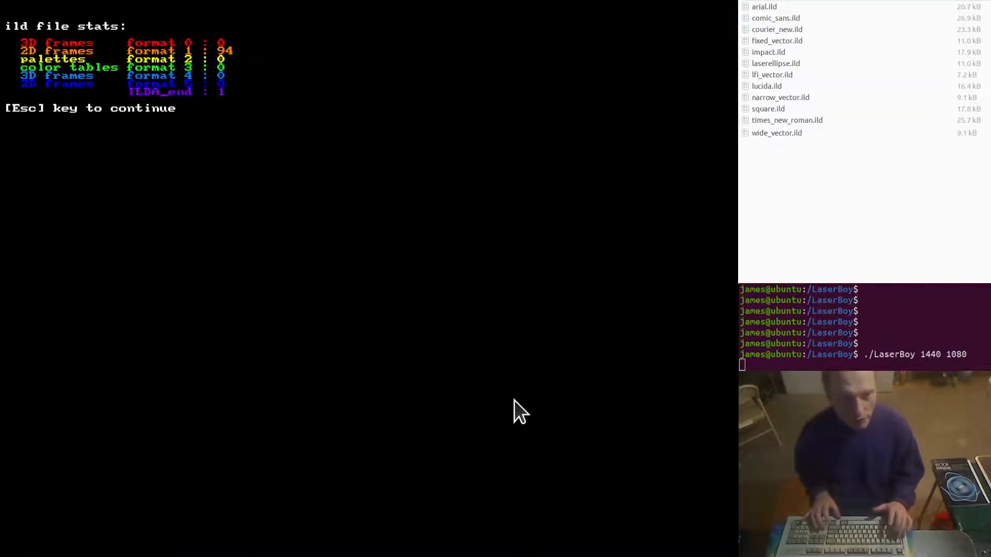
key("Escape")
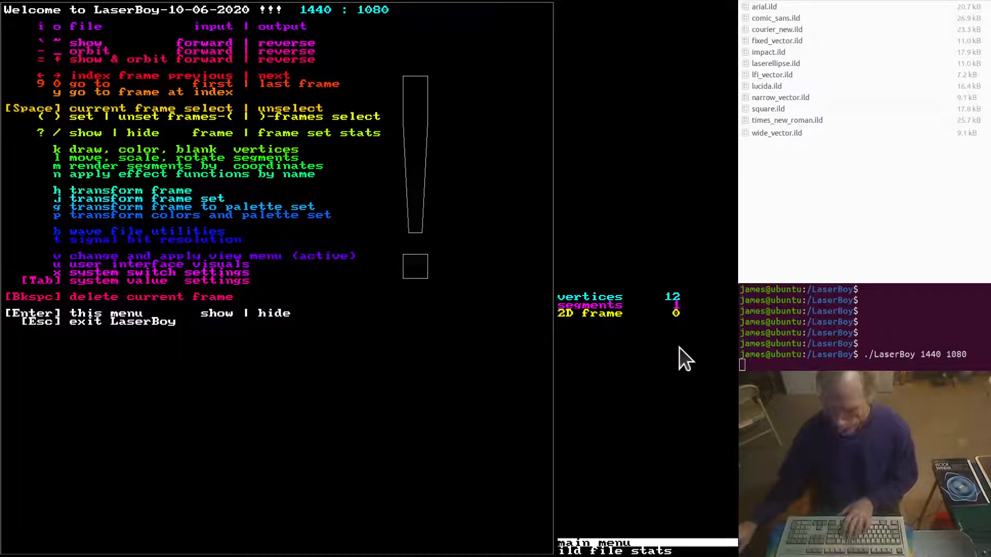
- Go to the last frame, hide the menu and step backward through the Arial glyphs to the lowercase b
key("0")
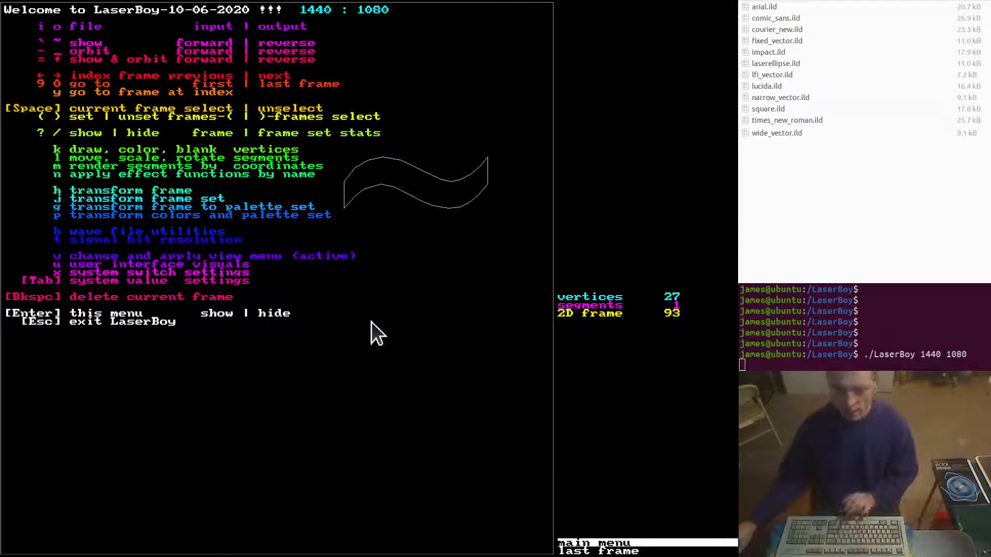
key("Return")
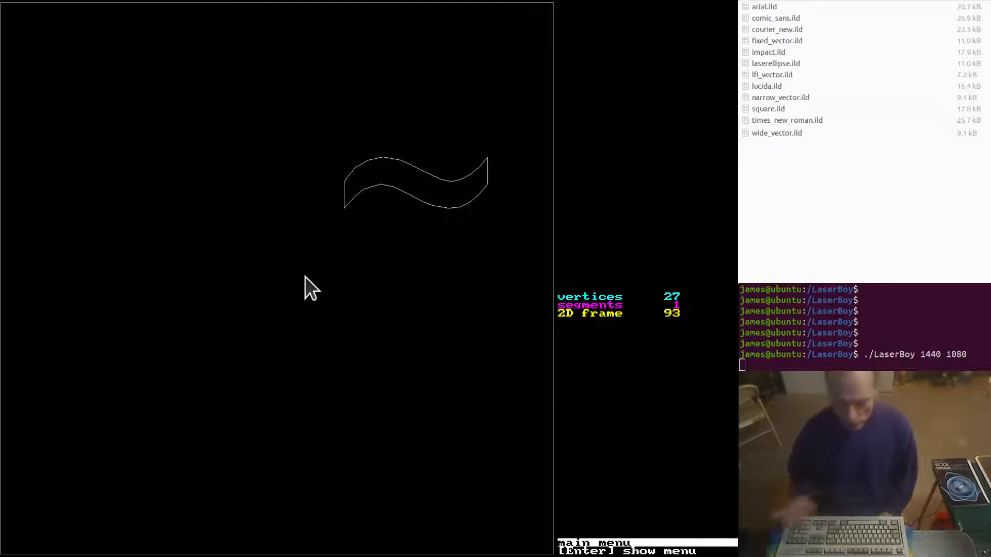
key("minus")
key("minus")
key("minus")
key("minus")
key("minus")
key("minus")
key("minus")
key("minus")
key("minus")
key("minus")
key("minus")
key("minus")
key("minus")
key("minus")
key("minus")
key("minus")
key("minus")
key("minus")
key("minus")
key("minus")
key("minus")
key("minus")
key("minus")
key("minus")
key("minus")
key("minus")
key("minus")
key("minus")
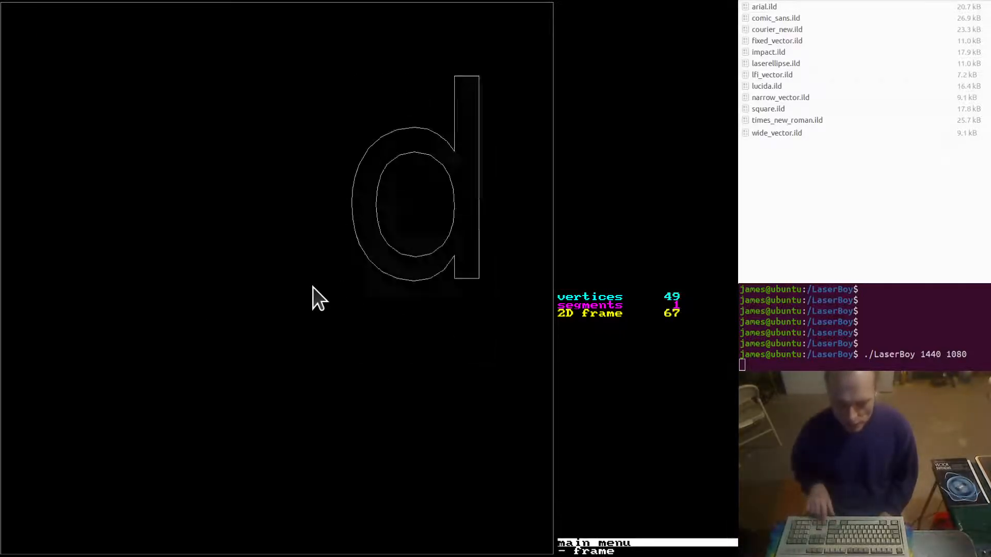
key("minus")
key("minus")
key("minus")
key("minus")
key("minus")
key("minus")
key("minus")
key("minus")
key("minus")
key("minus")
key("minus")
key("minus")
key("minus")
key("minus")
key("minus")
key("minus")
key("minus")
key("minus")
key("minus")
key("minus")
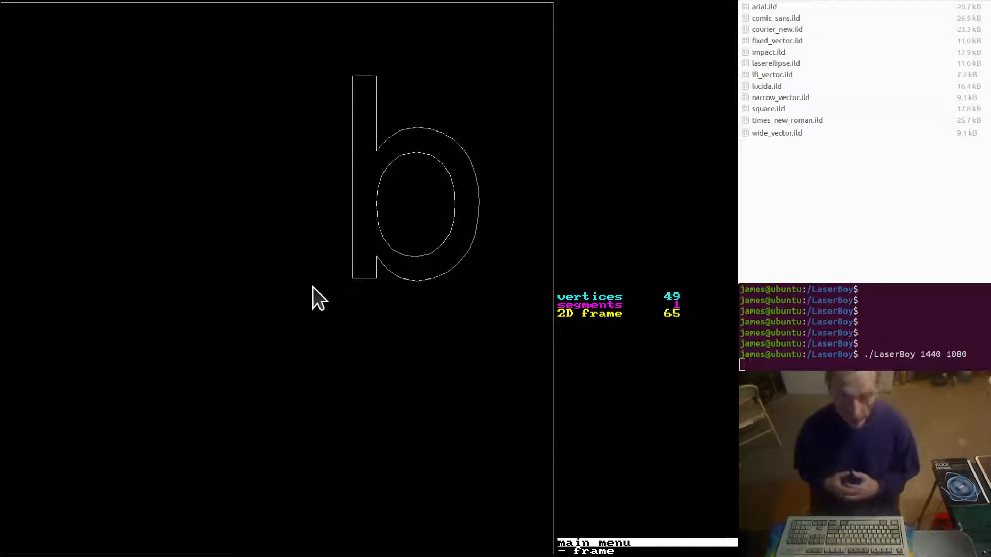
- Return to the first frame and step forward through the punctuation and digit glyphs to the digit 3
key("underscore")
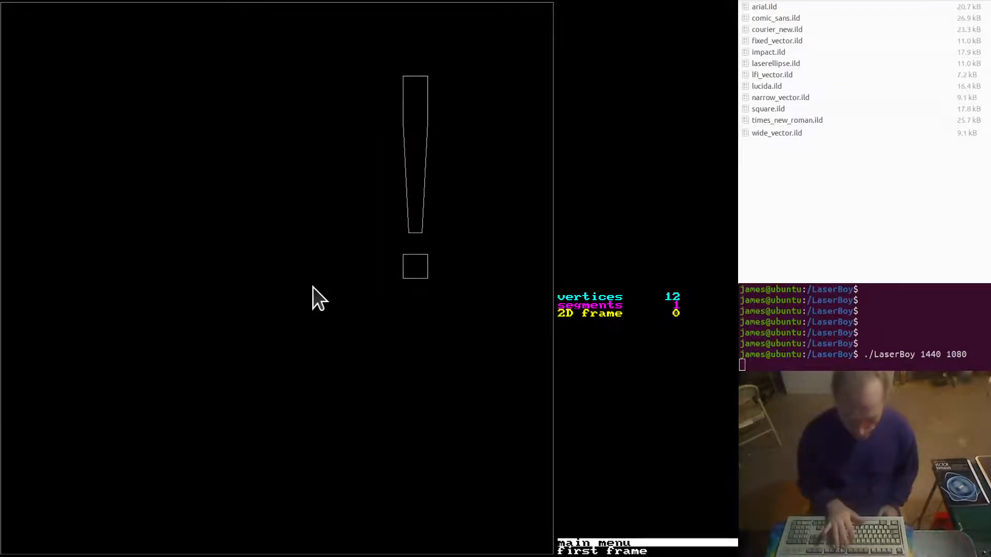
key("equal")
key("equal")
key("equal")
key("equal")
key("equal")
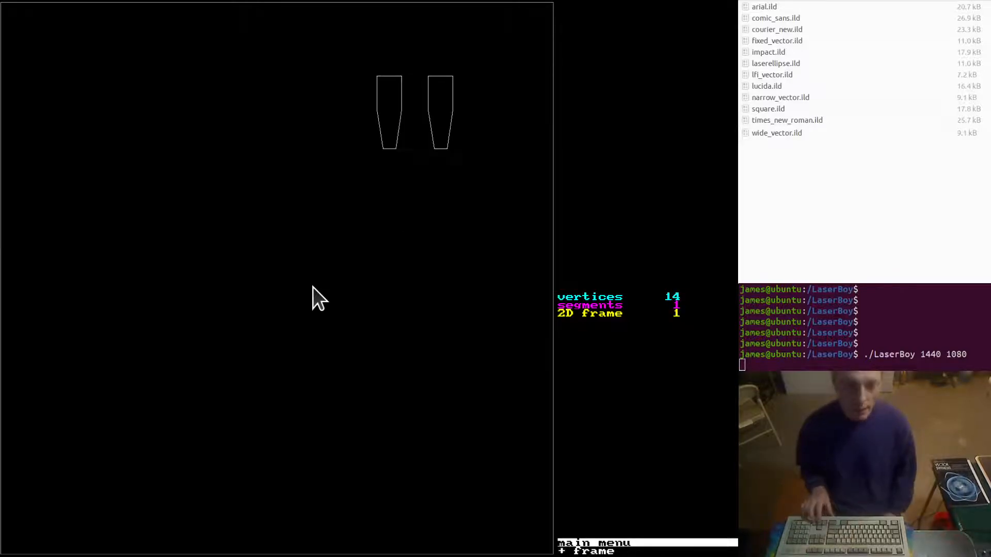
key("equal")
key("equal")
key("equal")
key("equal")
key("equal")
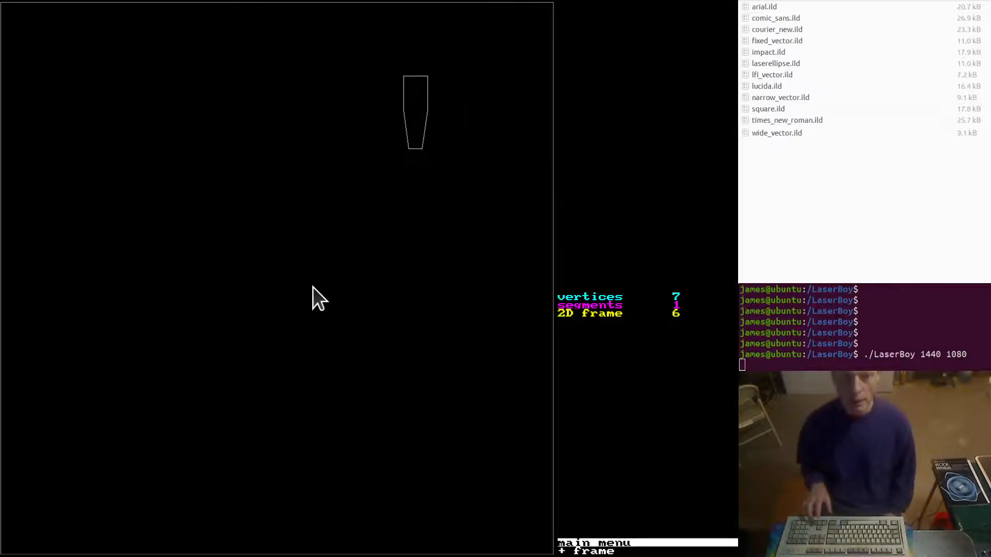
key("equal")
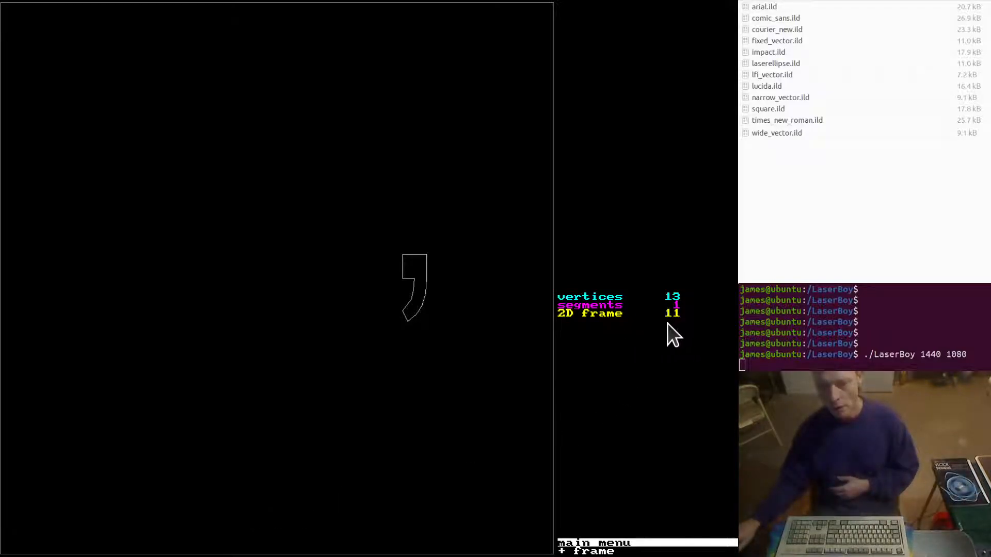
key("plus")
key("plus")
key("plus")
key("plus")
key("plus")
key("plus")
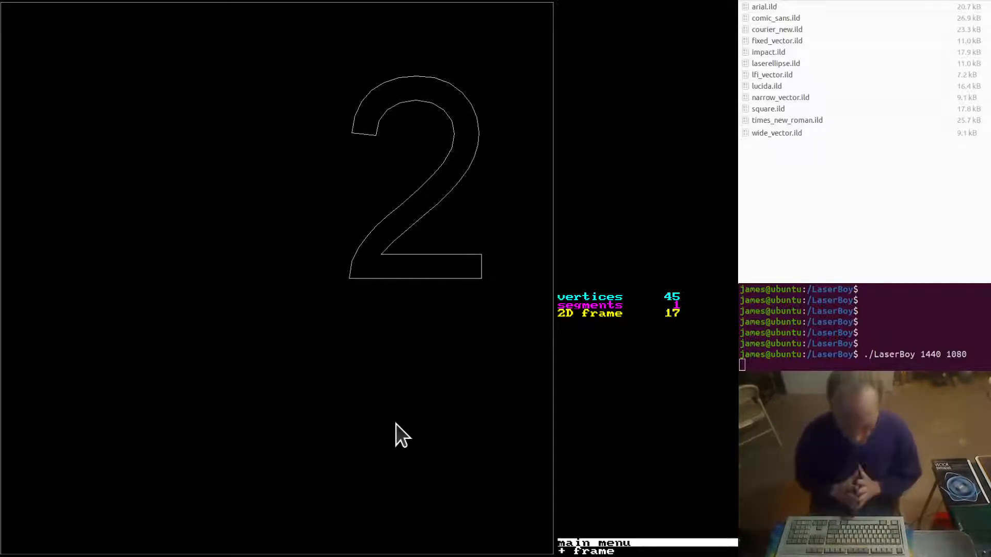
key("2")
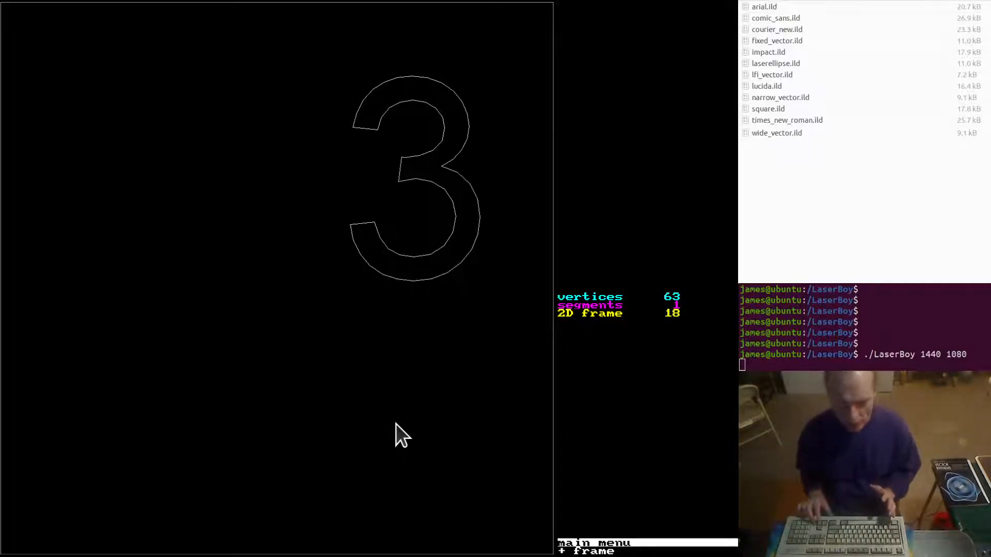
- Go back to the exclamation mark in the first frame and step through to the dollar sign frame
key("1")
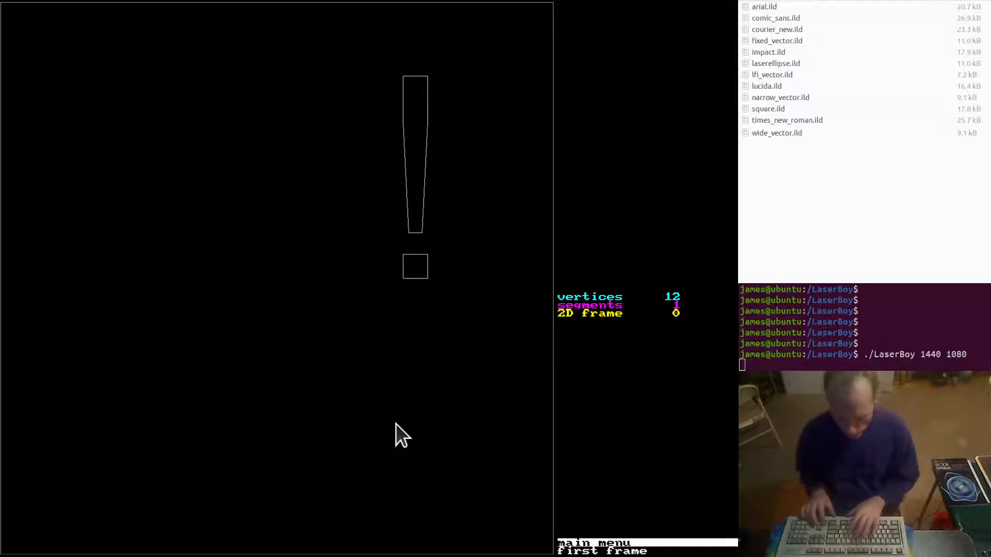
key("2")
key("2")
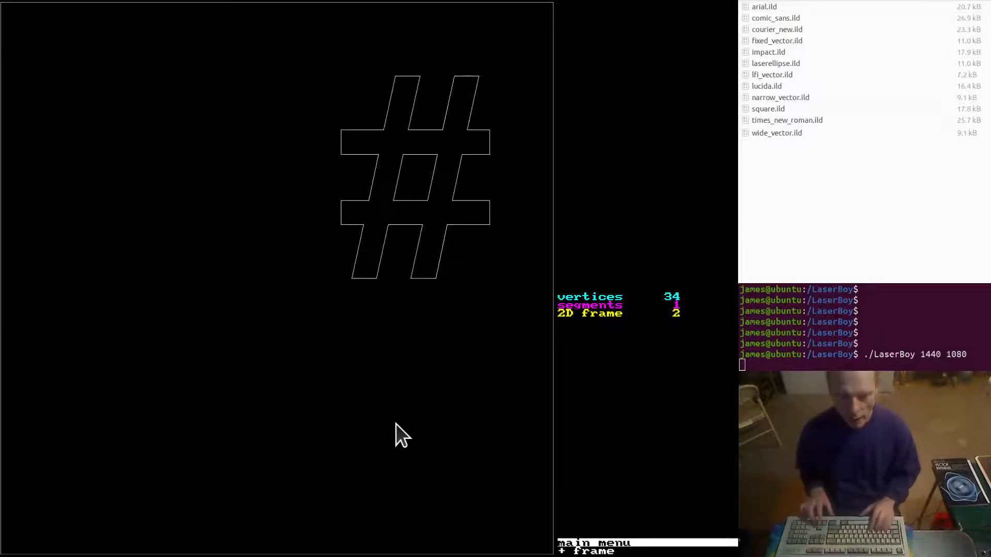
key("2")
key("2")
key("1")
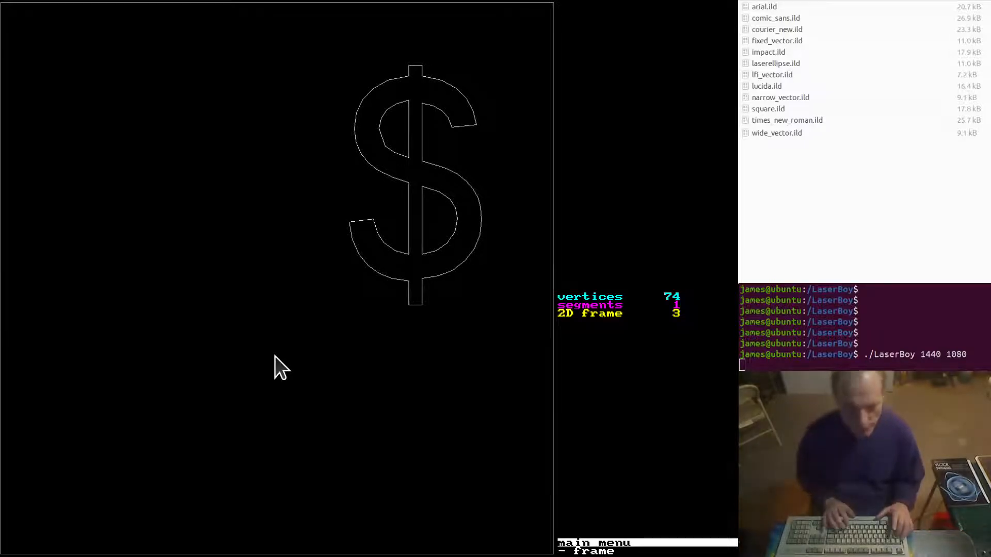
- Set the display background gray scale to 64 in the system value settings
key("v")
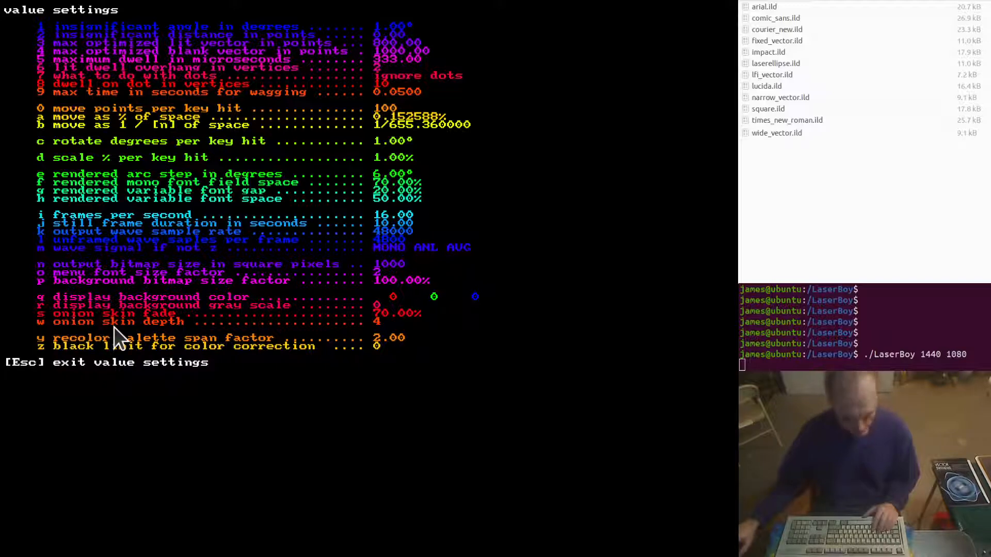
key("r")
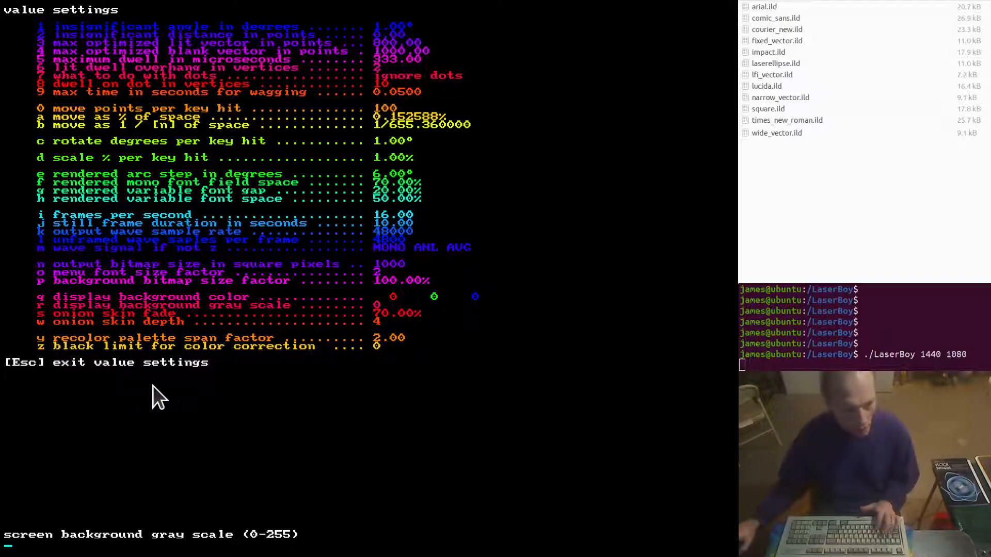
type("64")
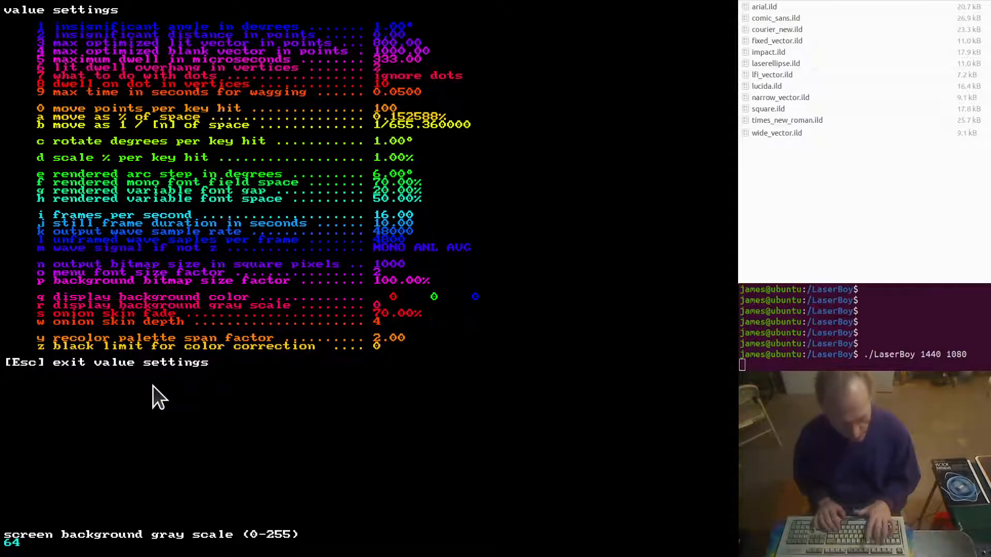
key("Return")
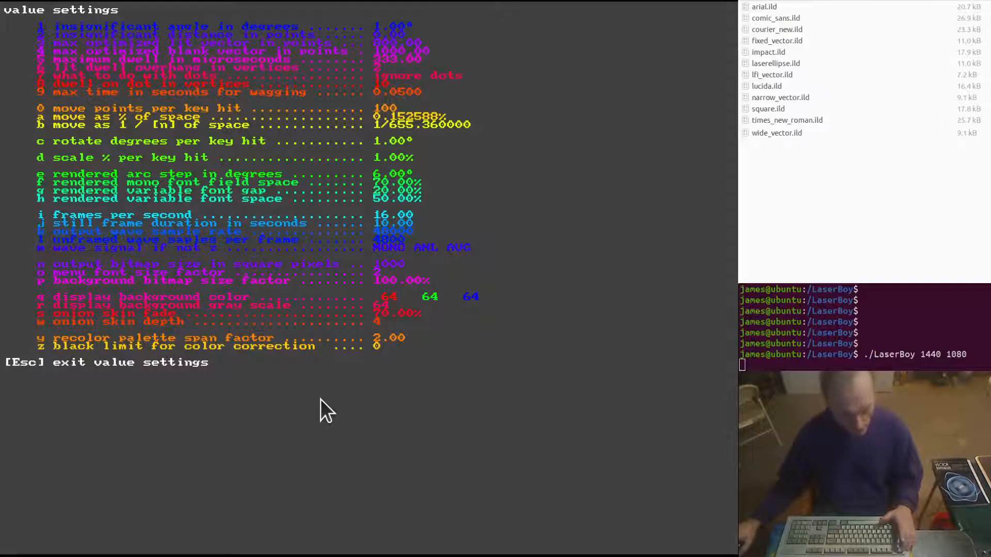
key("Escape")
- Step back from the dollar sign to the number sign frame to inspect its blanked vectors
key("n")
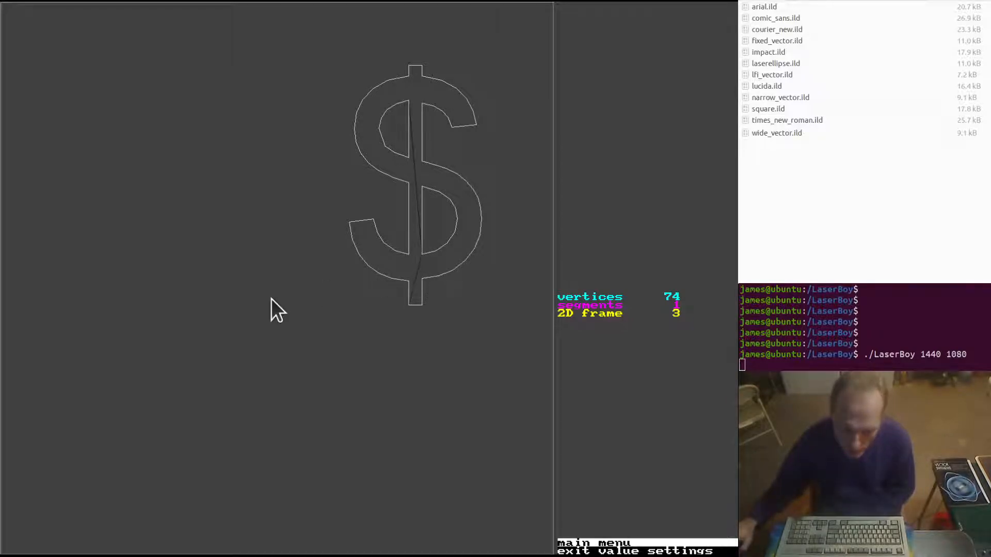
key("minus")
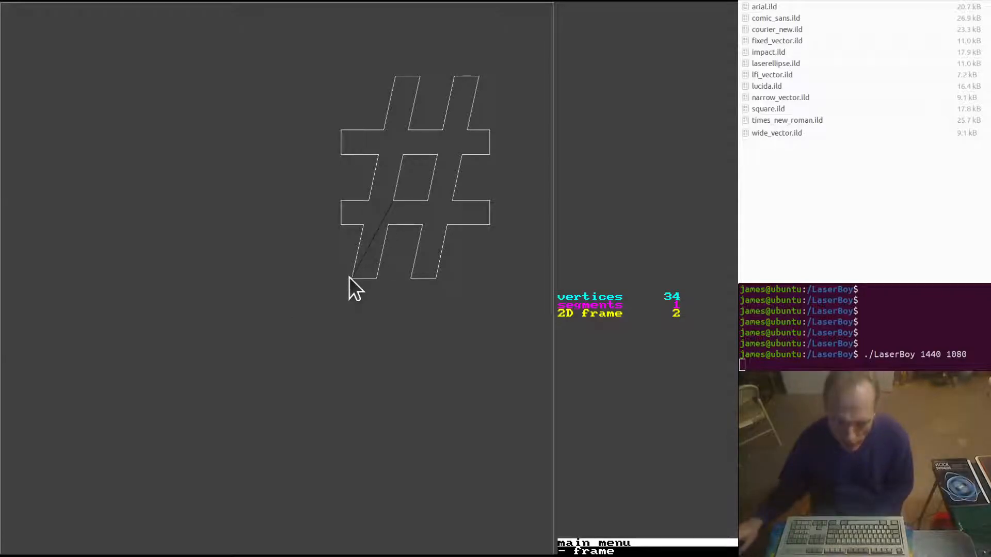
- Go back to the double quotation mark frame and step forward through the punctuation glyphs to the first digits
key("minus")
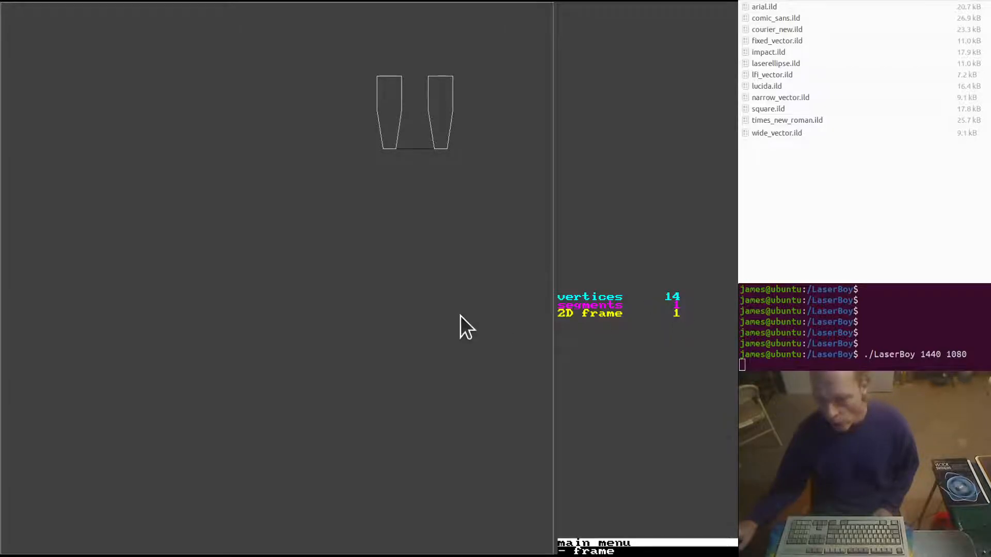
key("equal")
key("equal")
key("equal")
key("equal")
key("equal")
key("equal")
key("equal")
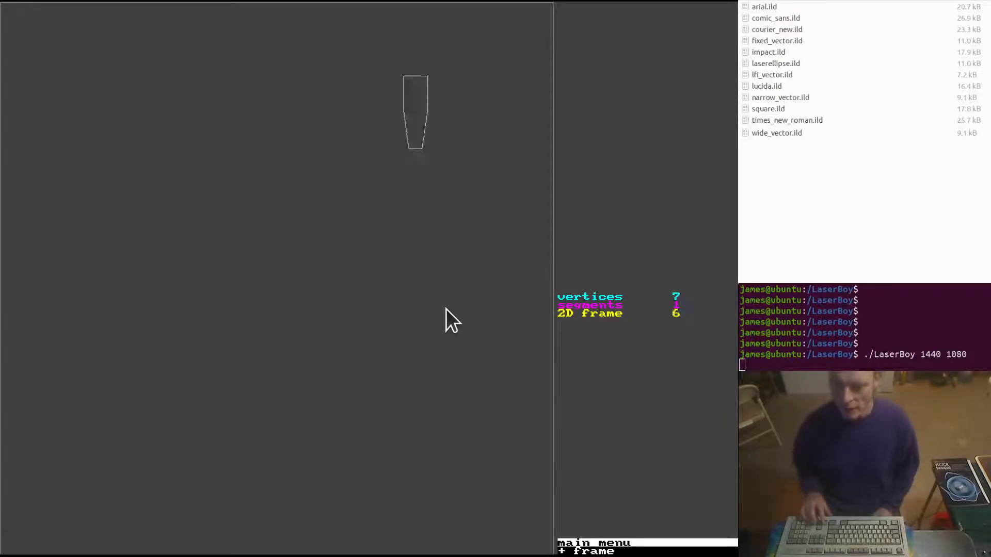
key("equal")
key("equal")
key("equal")
key("equal")
key("equal")
key("equal")
key("equal")
key("equal")
key("equal")
key("equal")
key("equal")
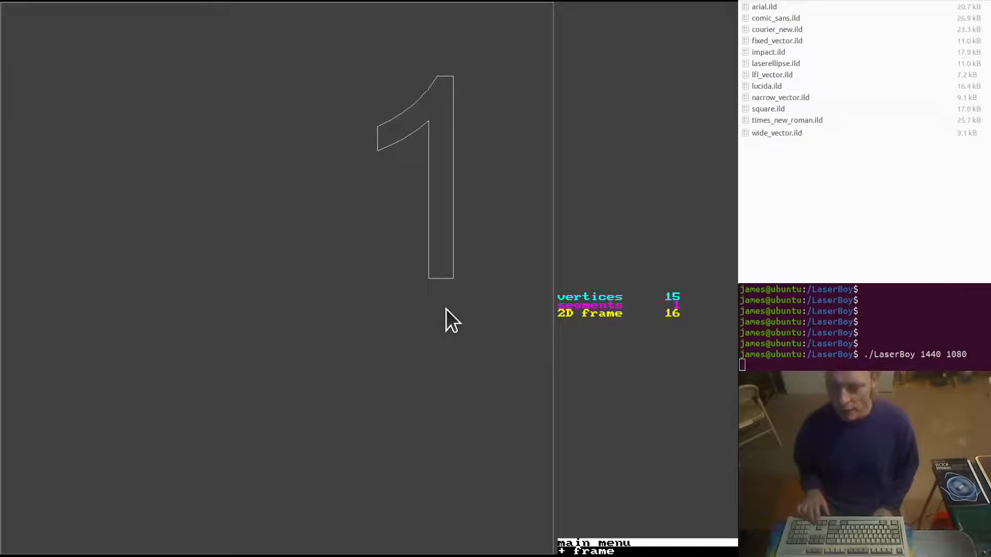
key("equal")
- Step back to the digit 0 in frame 15 to examine the blanked vector joining its outlines
key("minus")
key("minus")
key("minus")
key("minus")
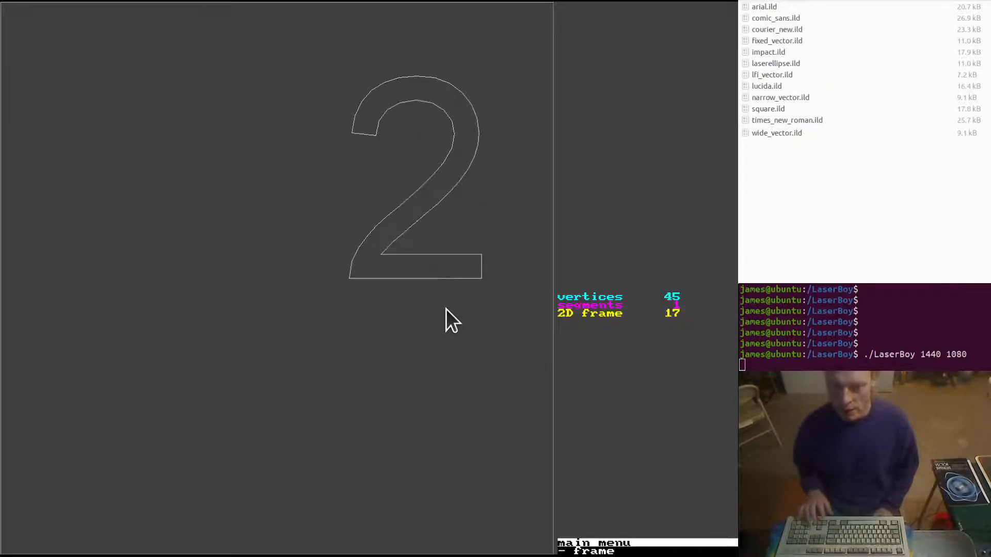
key("minus")
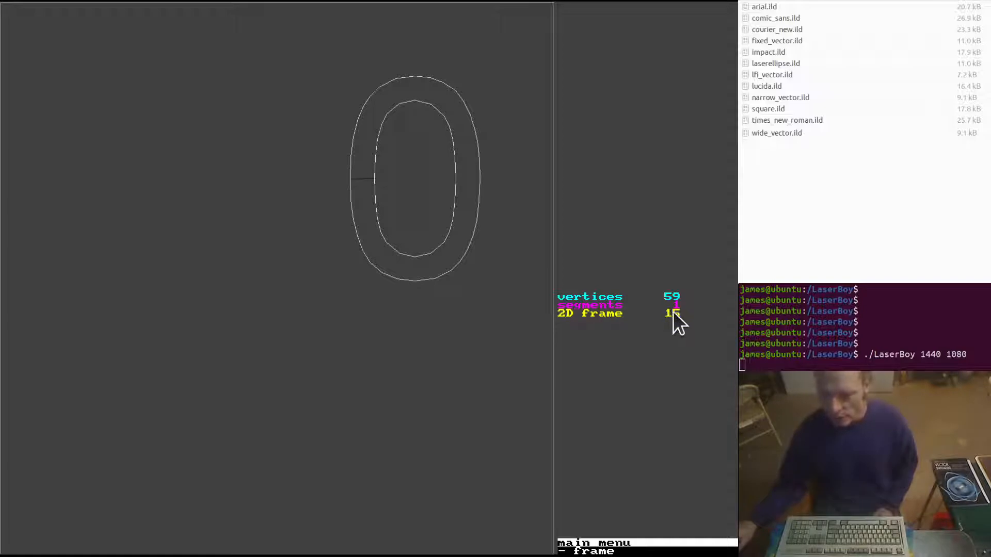
key("minus")
key("equal")
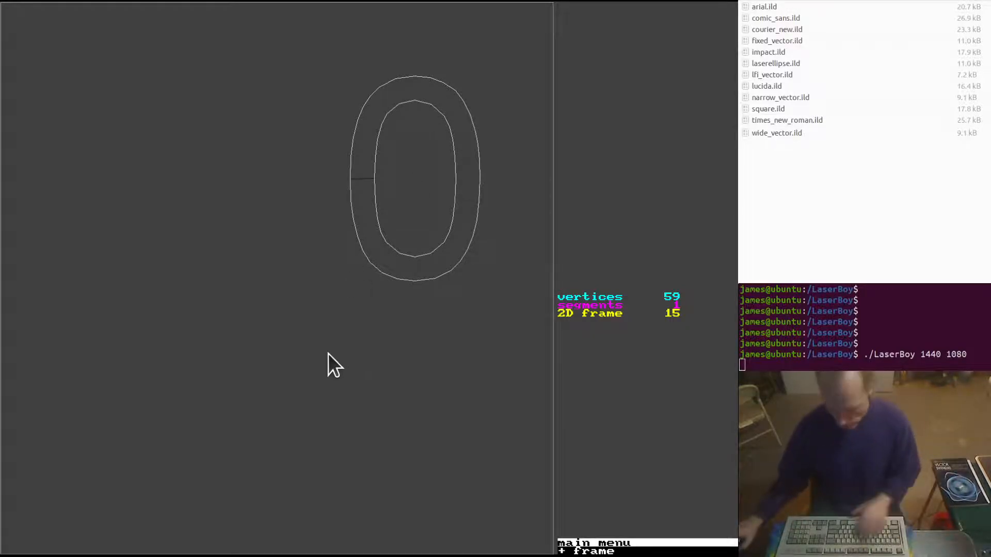
- Check the main menu commands, and step through the digit frames up to 4 and back to 0
key("Return")
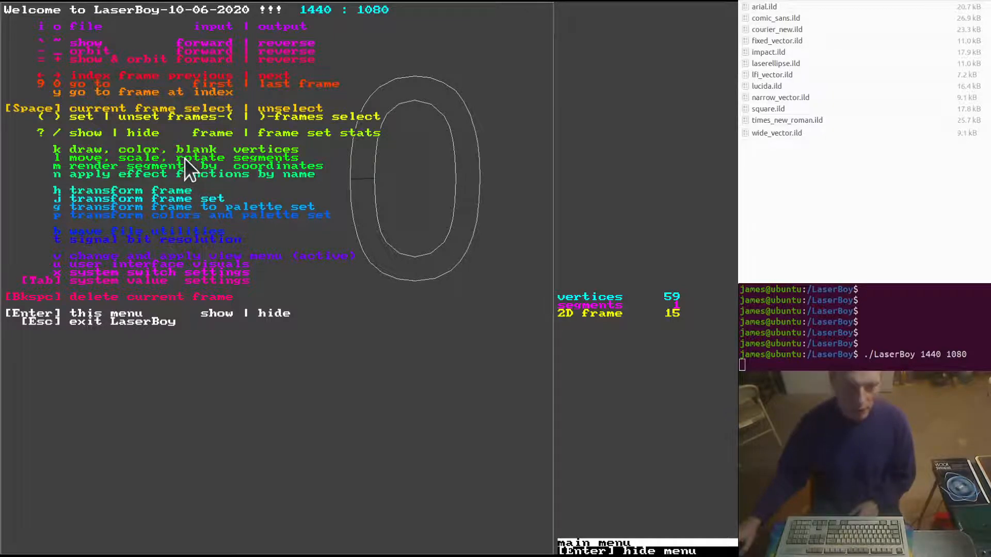
key("Return")
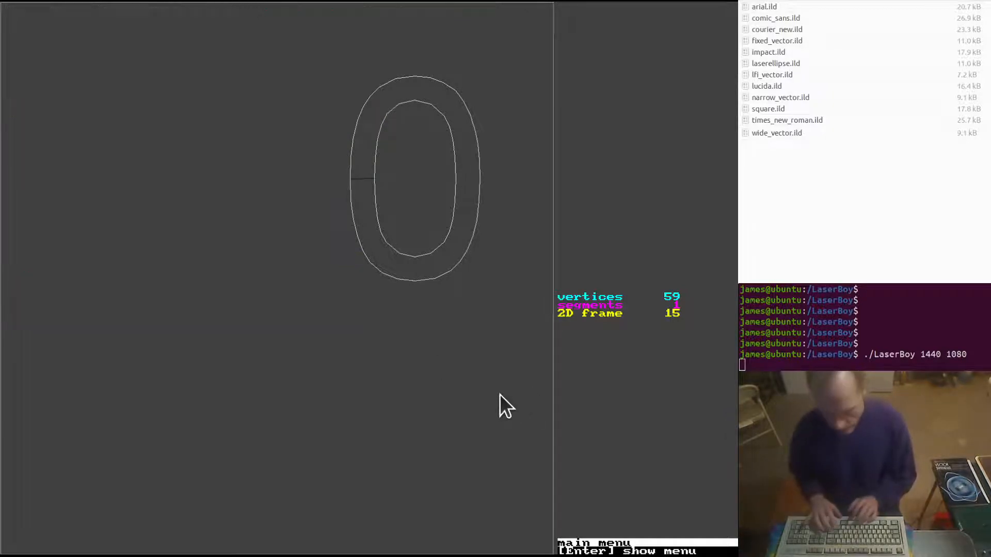
key("Right")
key("Right")
key("Right")
key("Right")
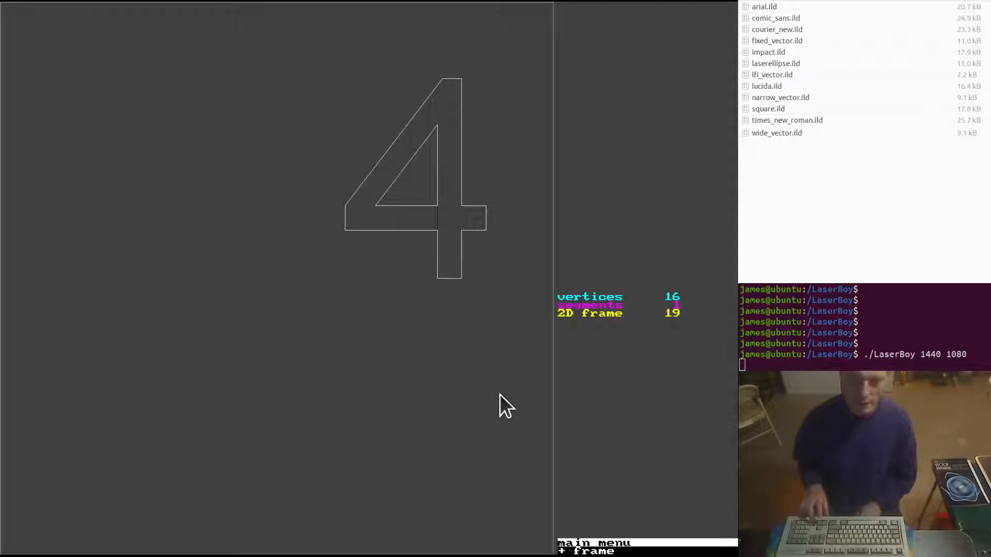
key("Left")
key("Left")
key("Left")
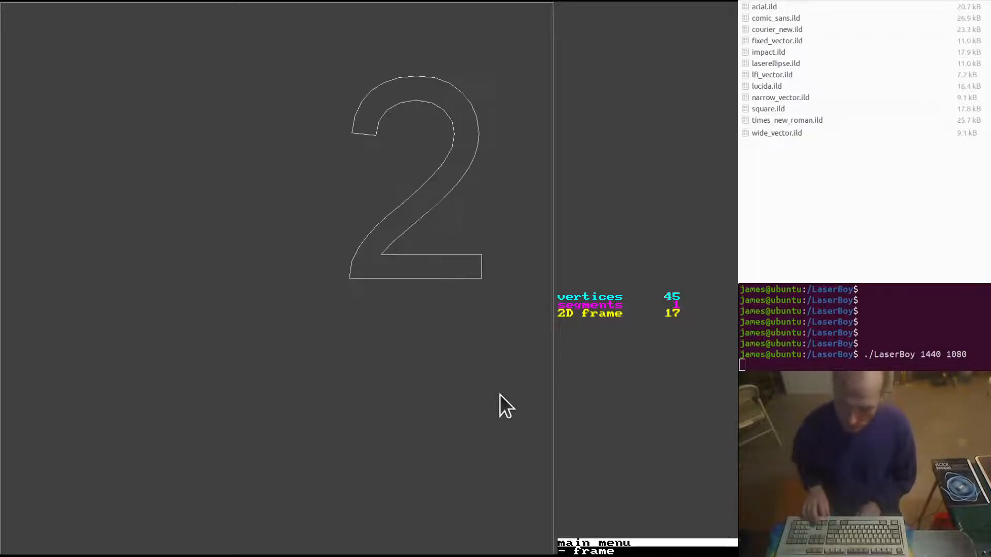
key("Left")
key("Right")
key("Left")
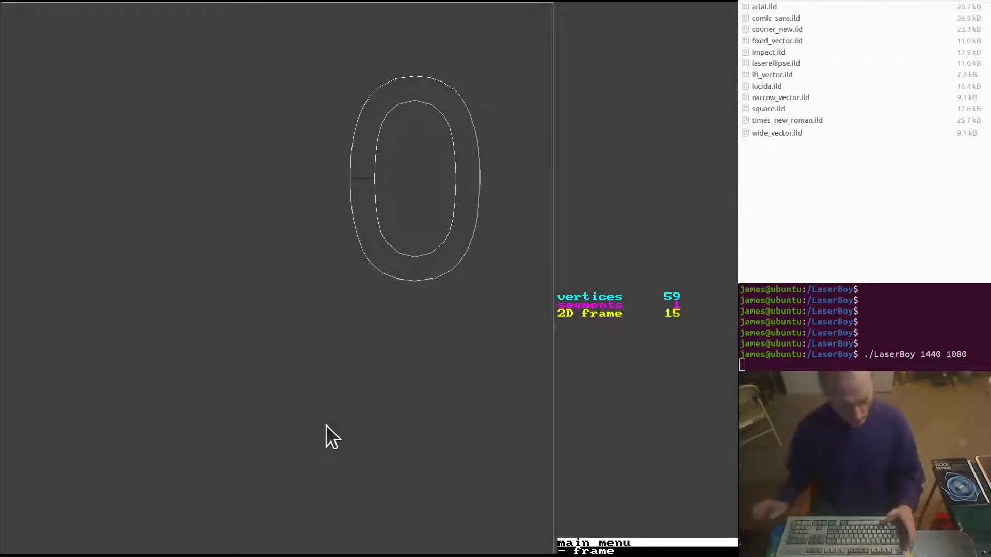
- Return to the first frame of the font, the exclamation mark
key("Escape")
key("n")
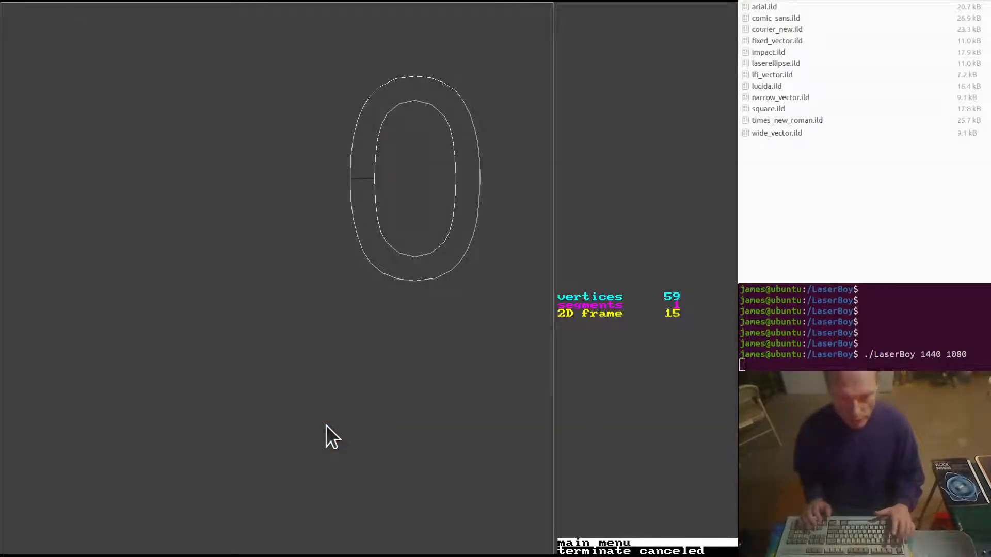
key("Home")
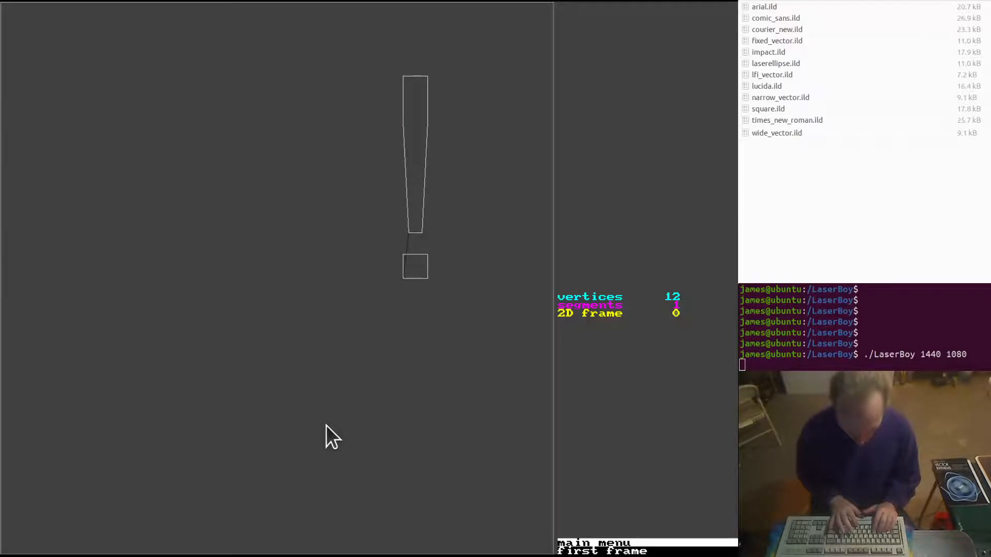
- Enter direct drawing of segments by coordinates and select yellow, color index 16 of the Default palette
key("r")
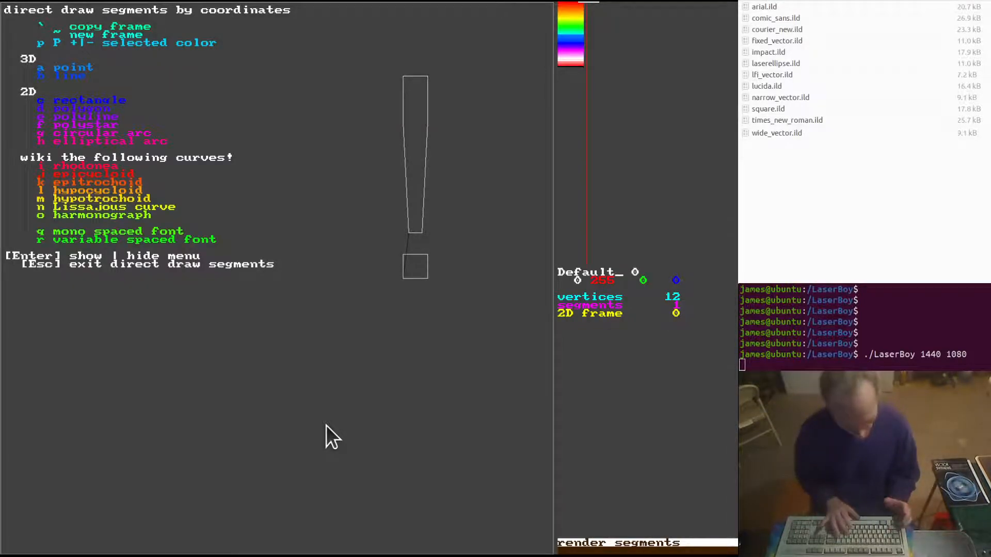
key("plus")
key("plus")
key("plus")
key("plus")
key("plus")
key("plus")
key("plus")
key("plus")
key("plus")
key("plus")
key("plus")
key("plus")
key("plus")
key("plus")
key("plus")
key("plus")
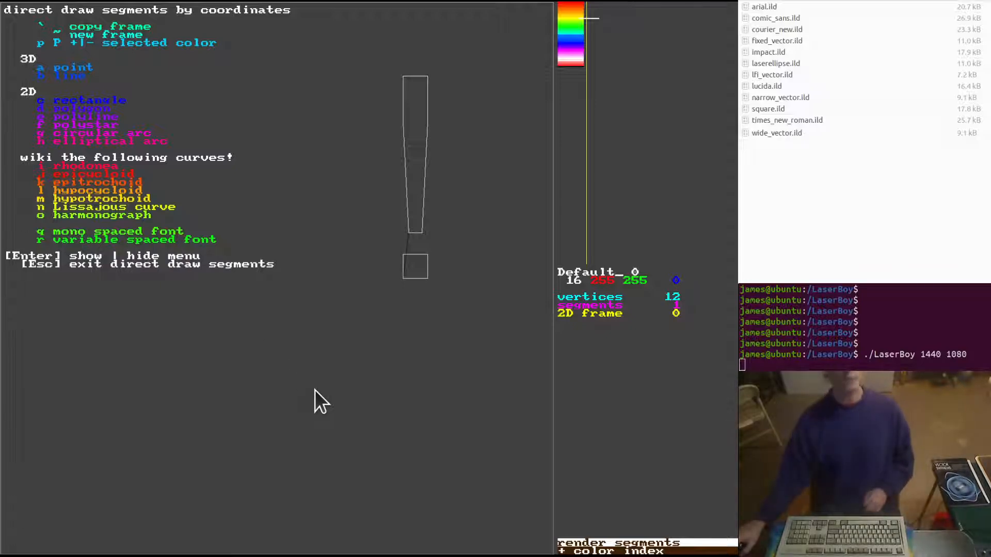
- Create a new empty frame in direct segment drawing
key("q")
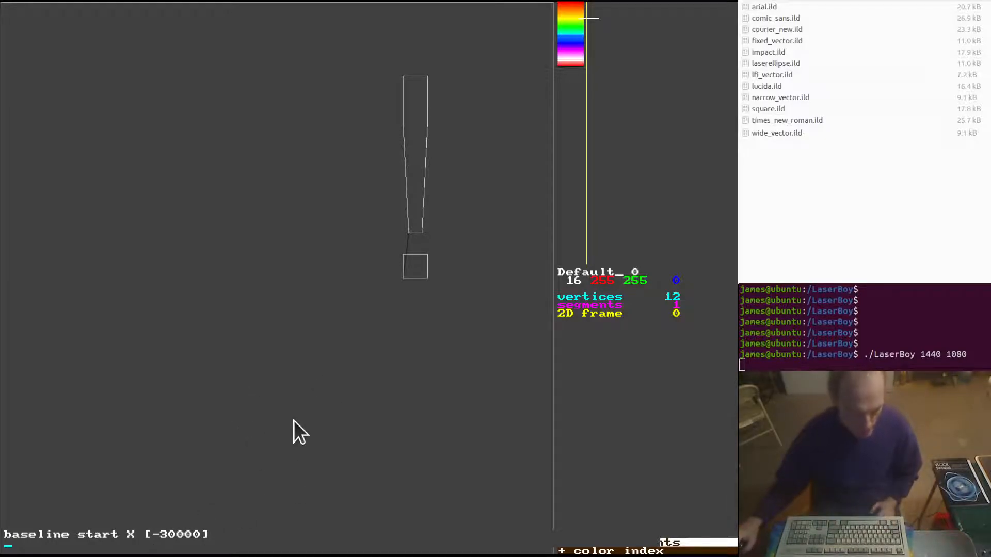
key("Escape")
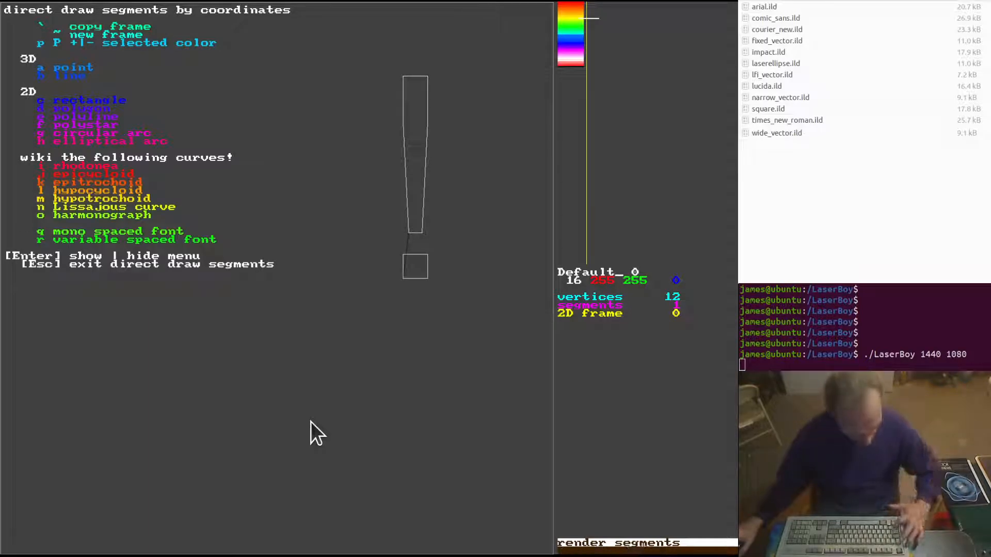
key("asciitilde")
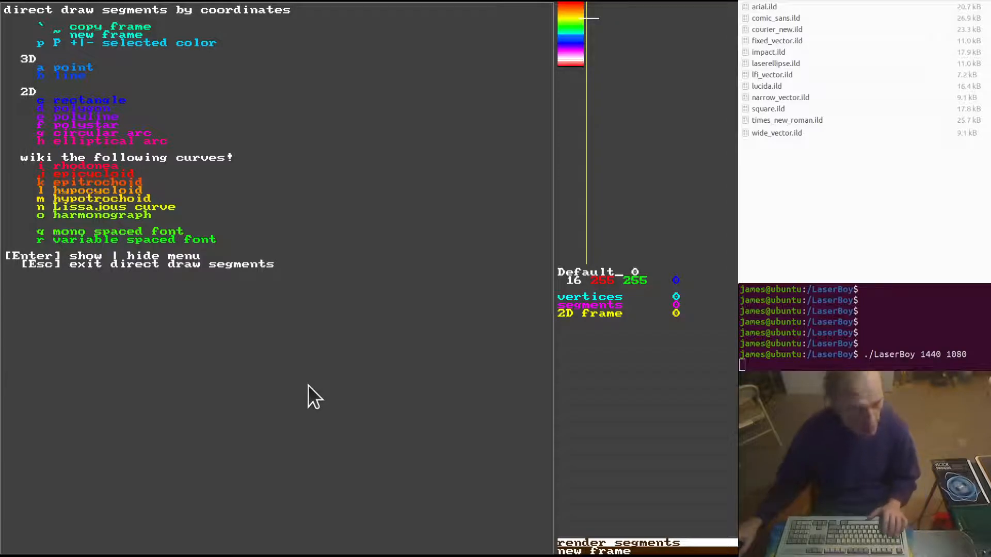
- Render "This is a line of text." as mono spaced text in arial.ild along a baseline from X -30000, Y 0 to X 30000, Y 0
key("q")
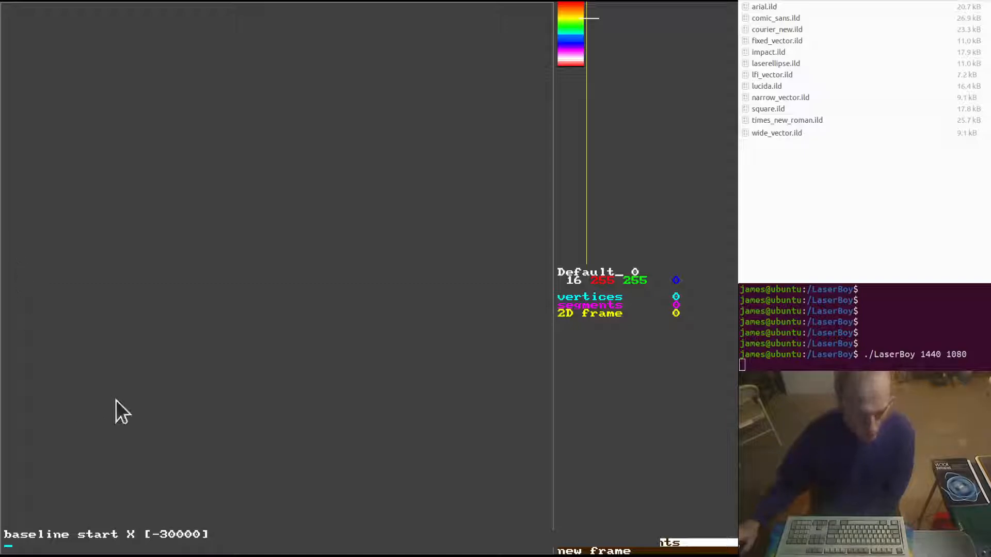
key("Return")
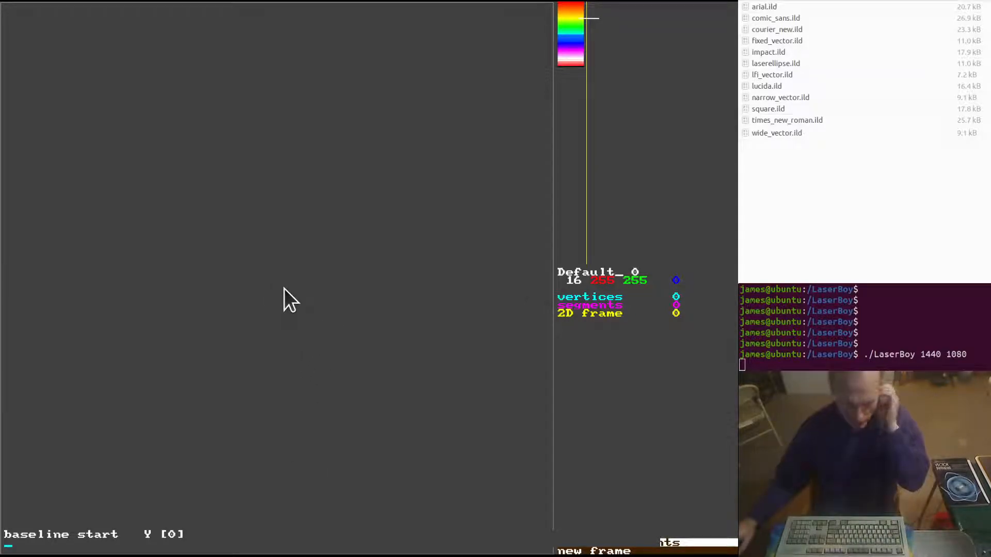
key("Return")
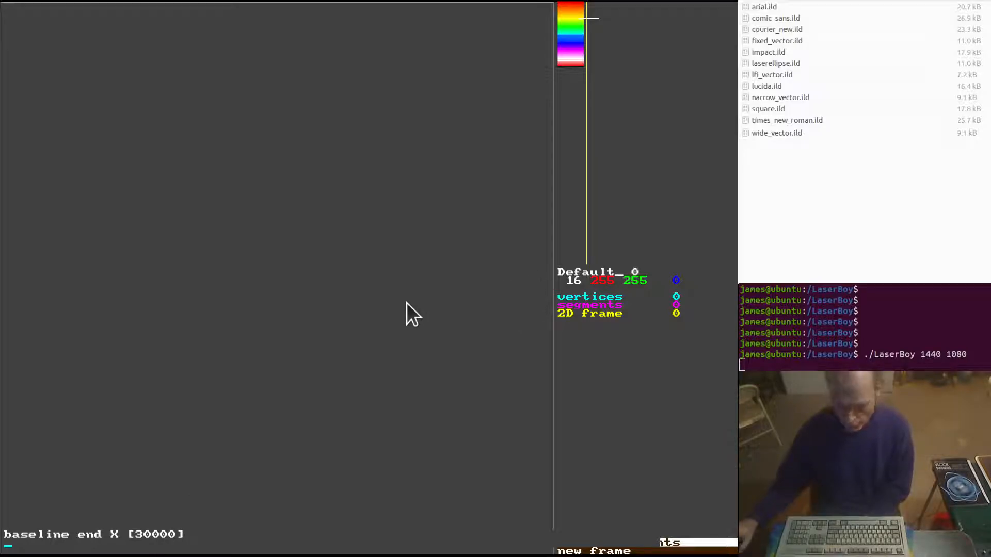
key("Return")
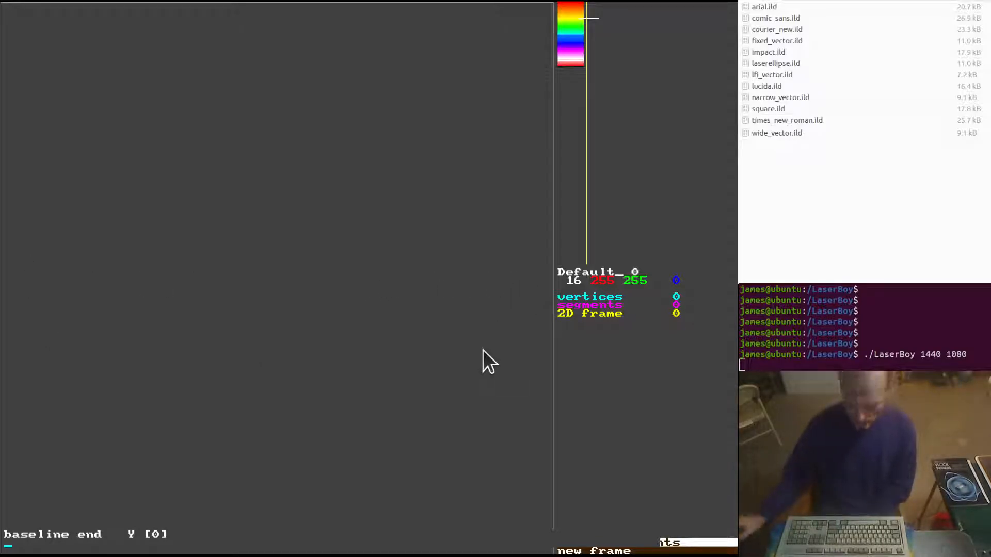
key("Return")
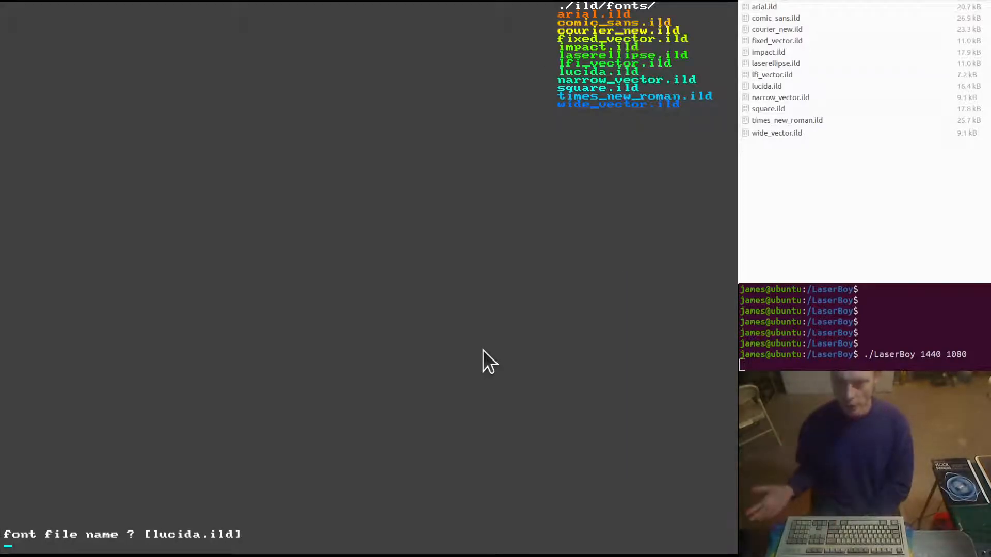
type("arial.ild")
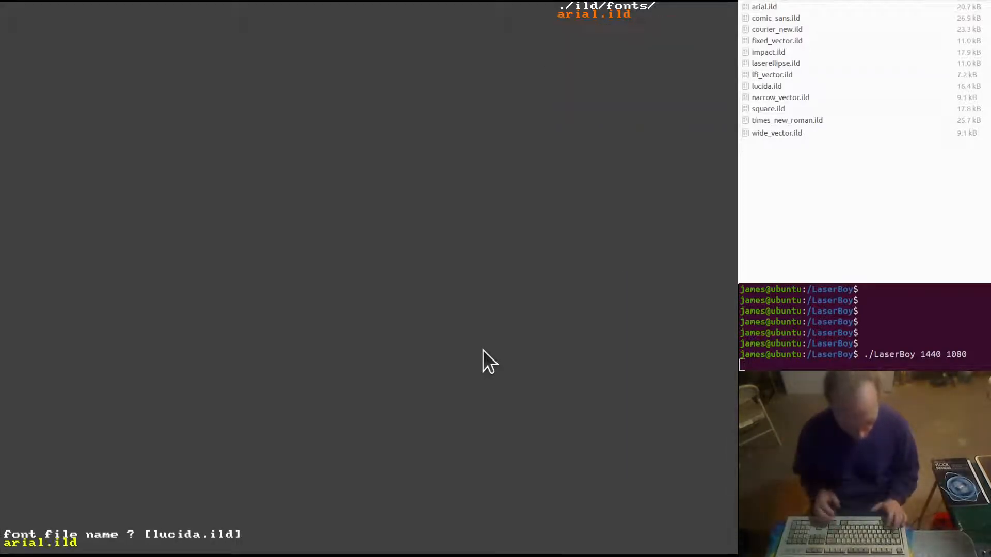
key("Return")
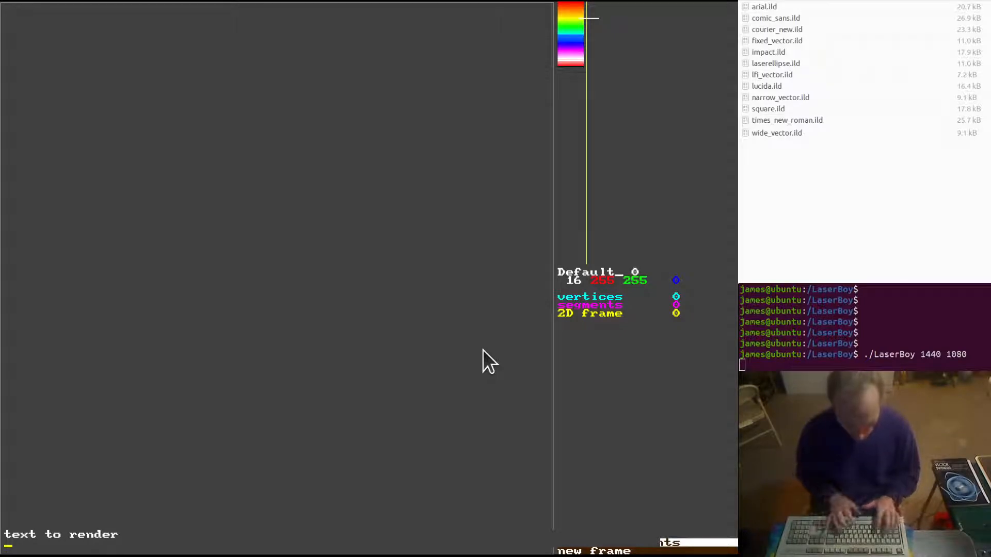
type("This is a line of text.")
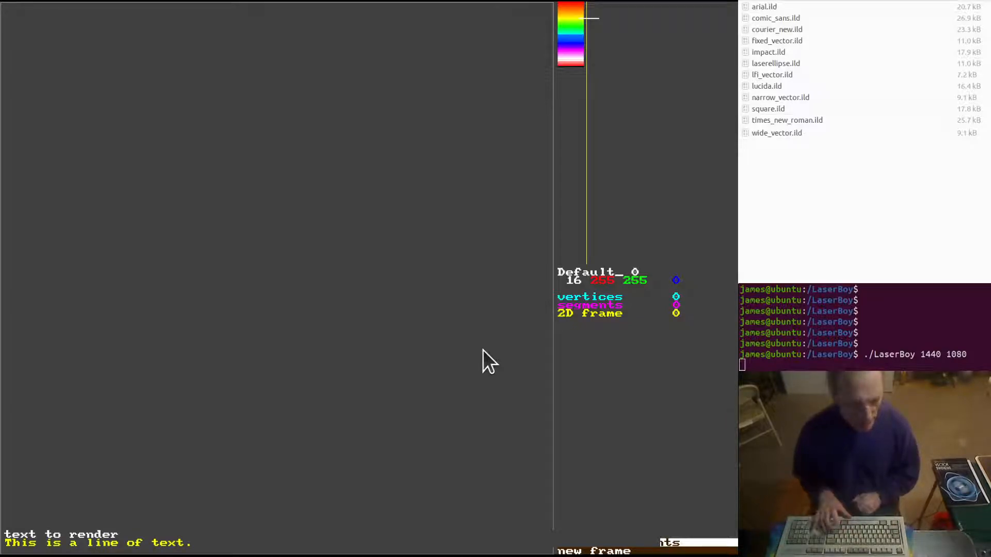
key("Return")
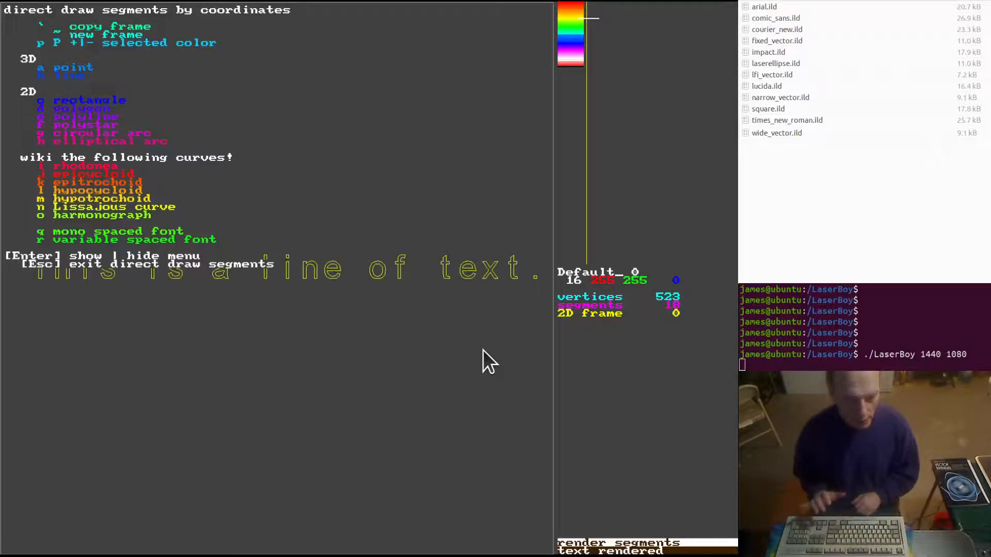
- Review the rendered mono font spacing in the value settings and exit direct segment drawing
key("Return")
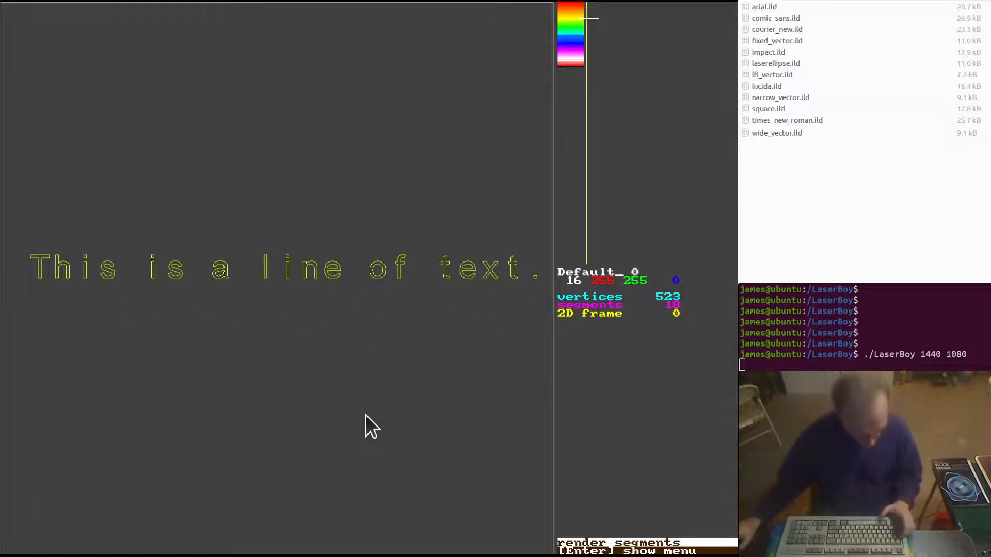
key("v")
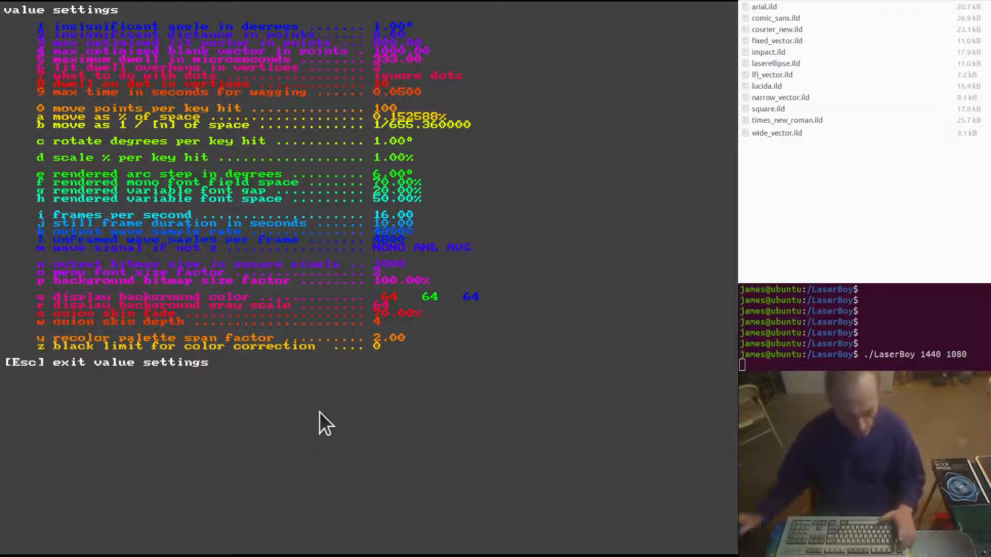
key("Escape")
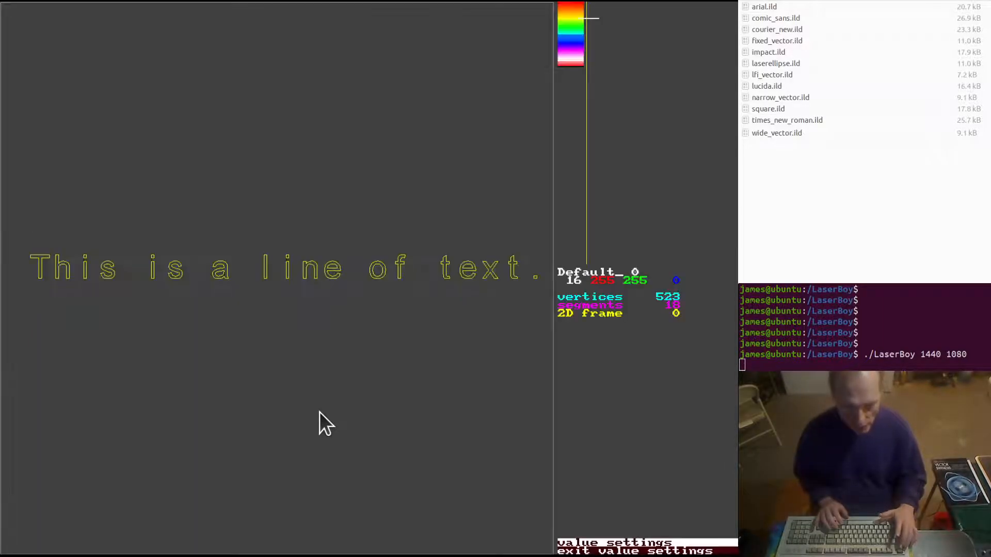
key("c")
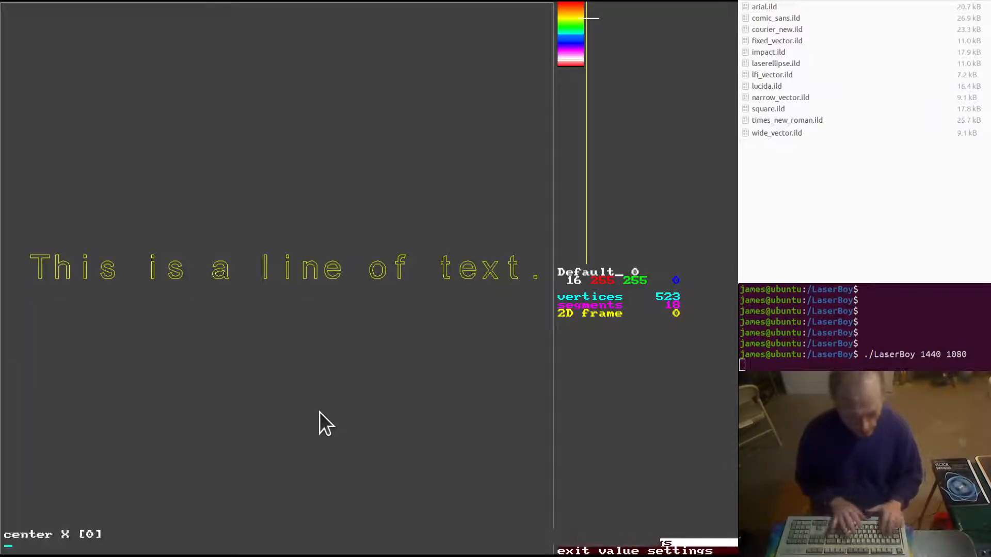
key("Escape")
key("Escape")
key("Escape")
key("Escape")
- Open arial.ild from ./ild/fonts/, replacing the current frame set
key("i")
key("1")
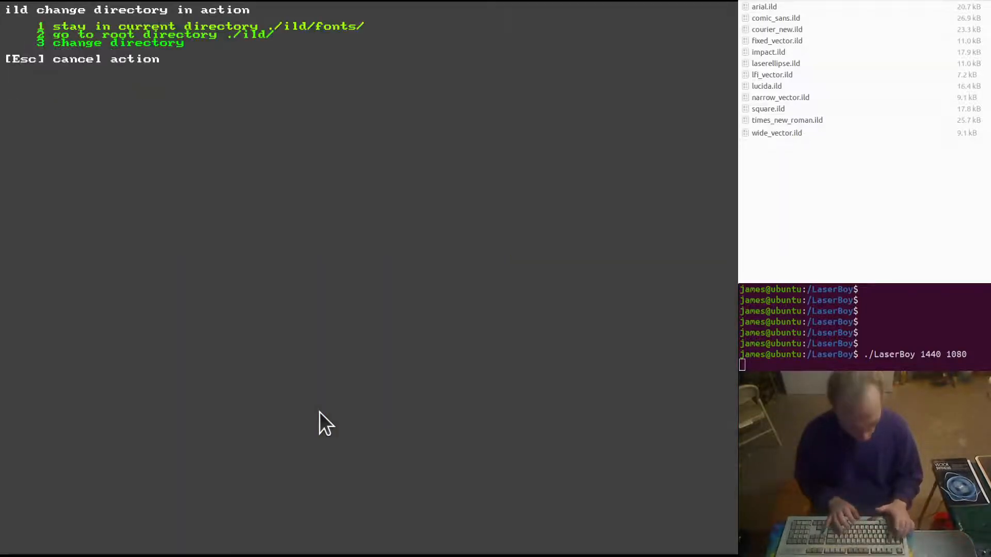
key("1")
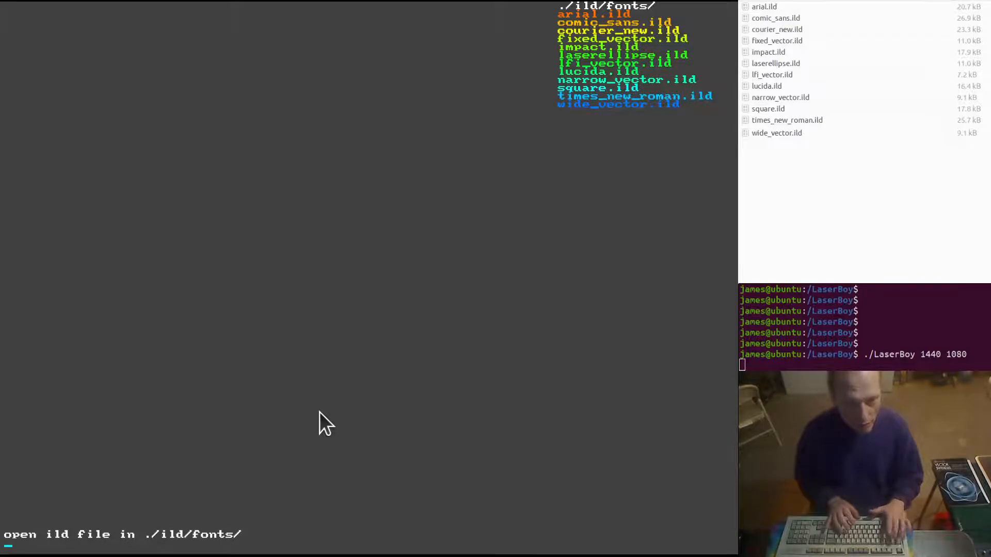
type("arial.ild")
key("Return")
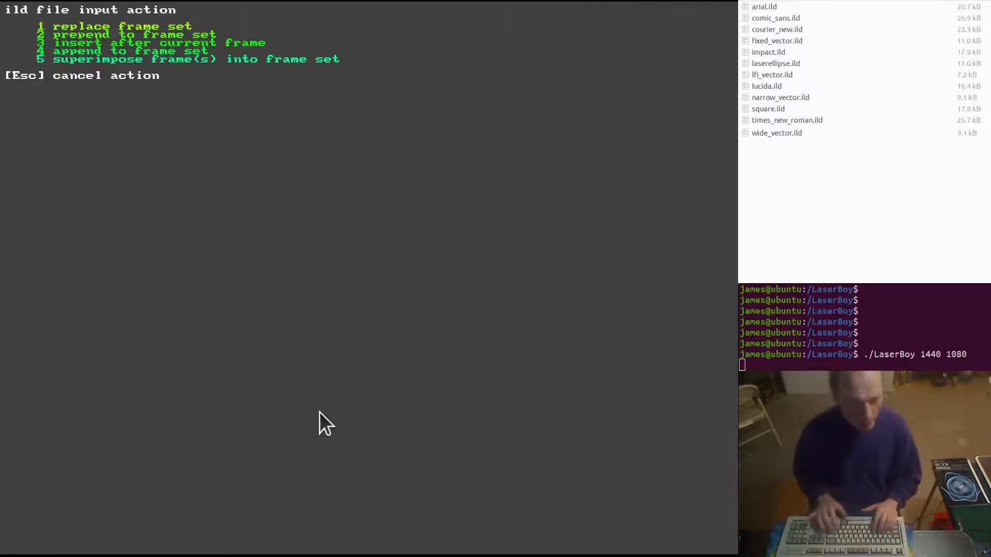
key("1")
key("Escape")
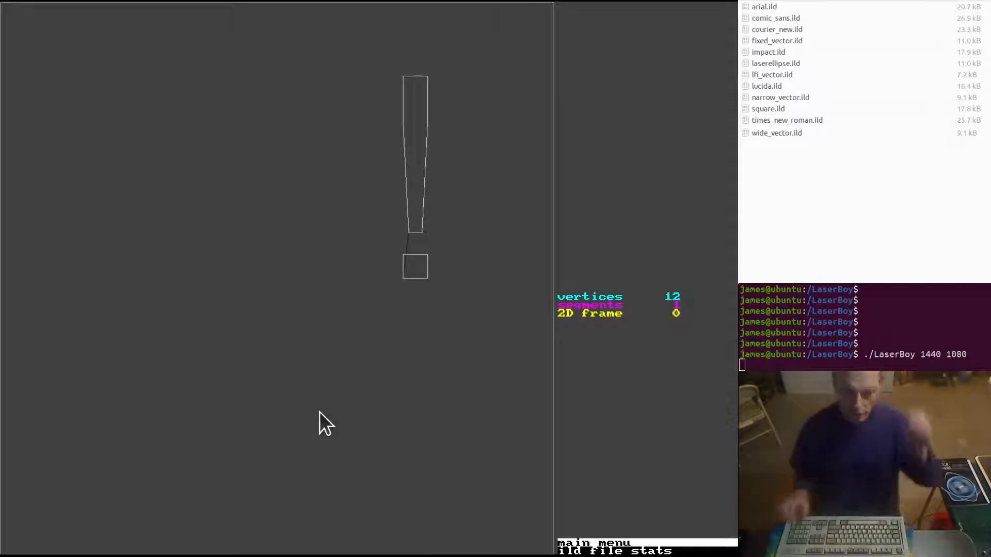
- Show the floating axis in the user interface visuals settings
key("Tab")
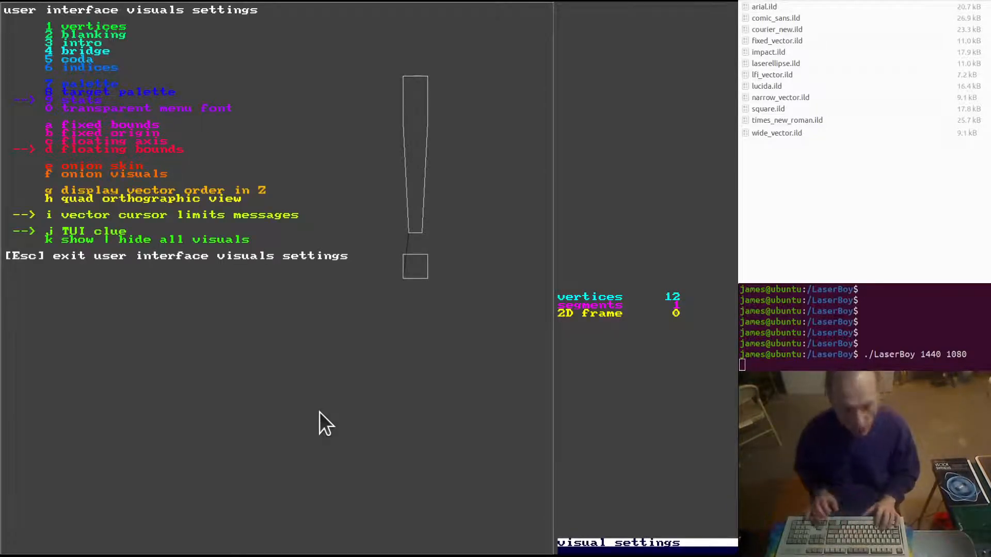
key("c")
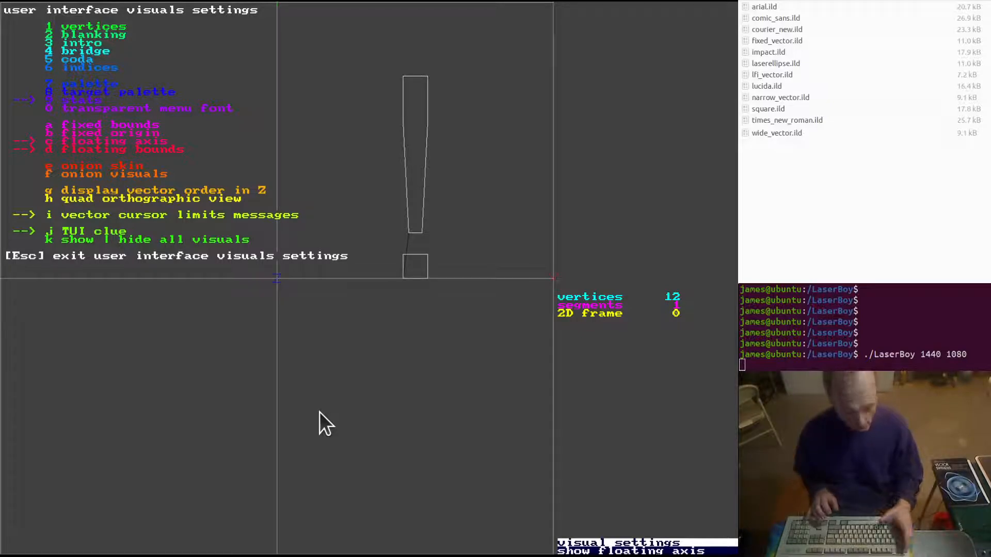
key("Escape")
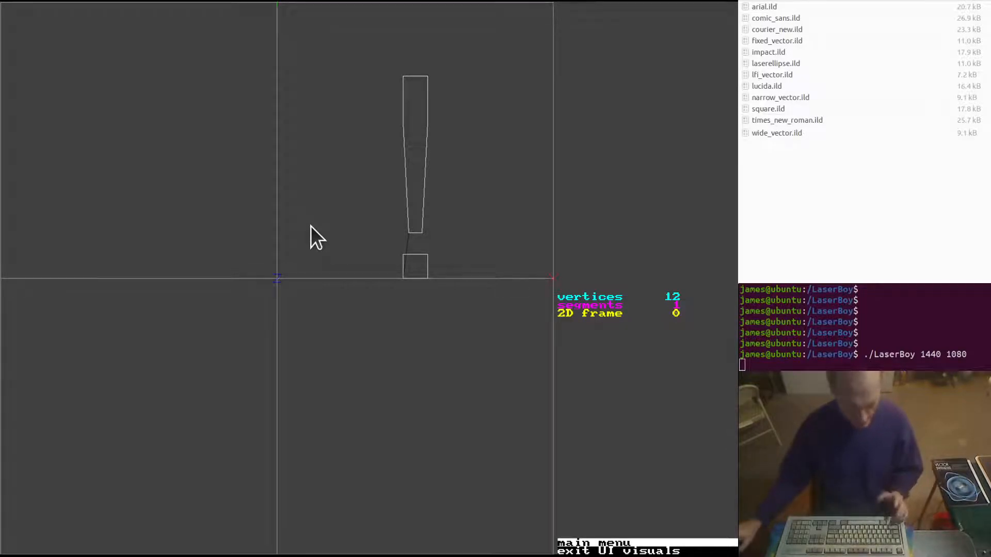
- Examine the first punctuation glyph frames against the axes in an orbited 3D view, ending on the minus sign in the front view
key("minus")
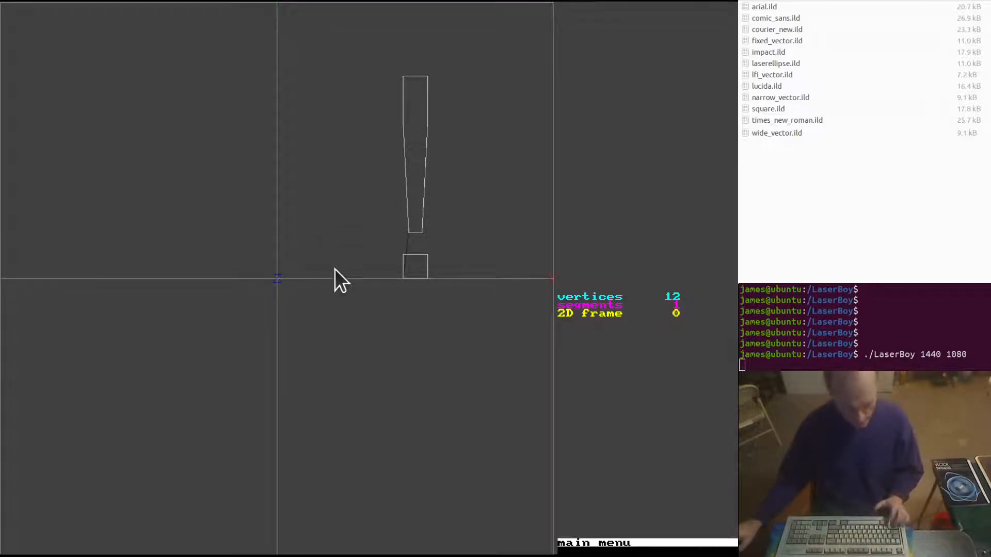
key("minus")
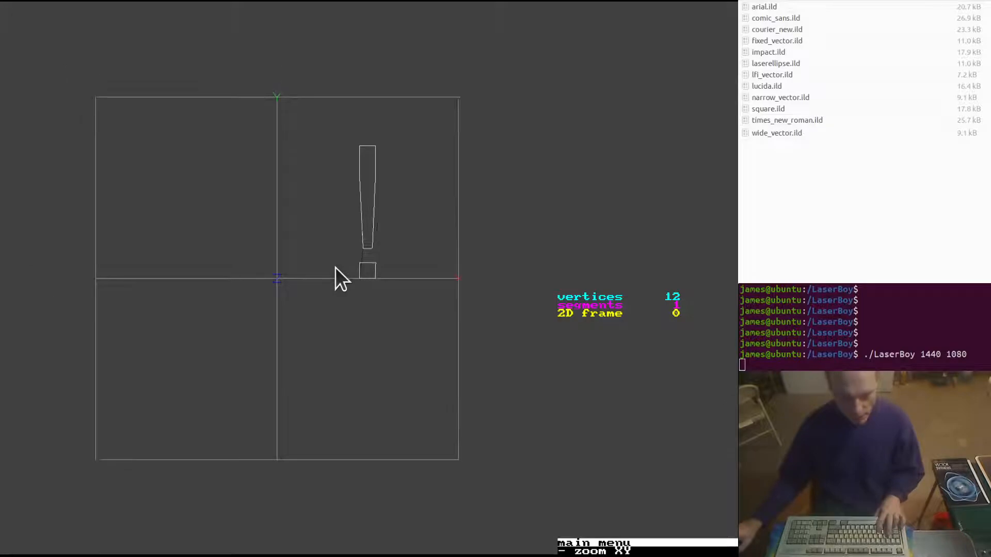
key("plus")
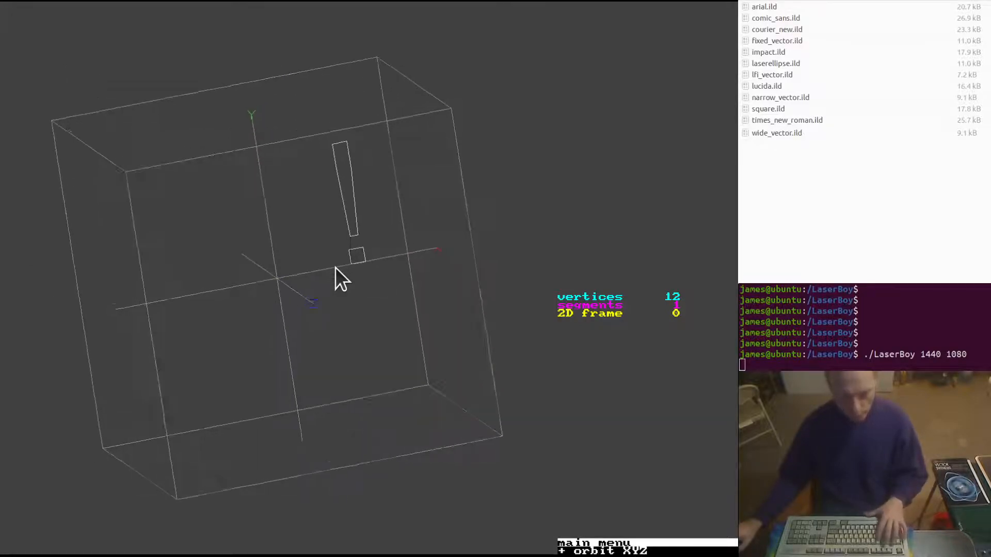
key("equal")
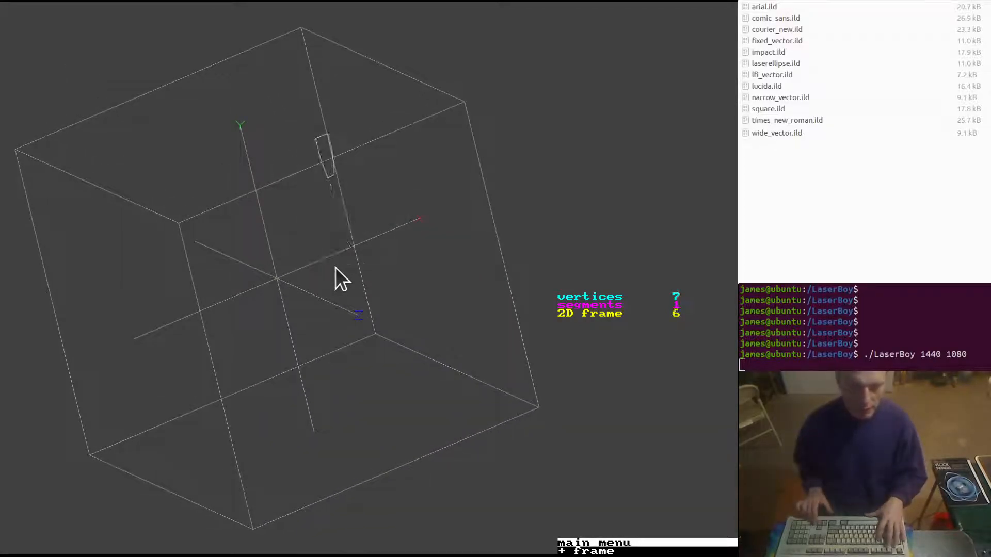
key("plus")
key("equal")
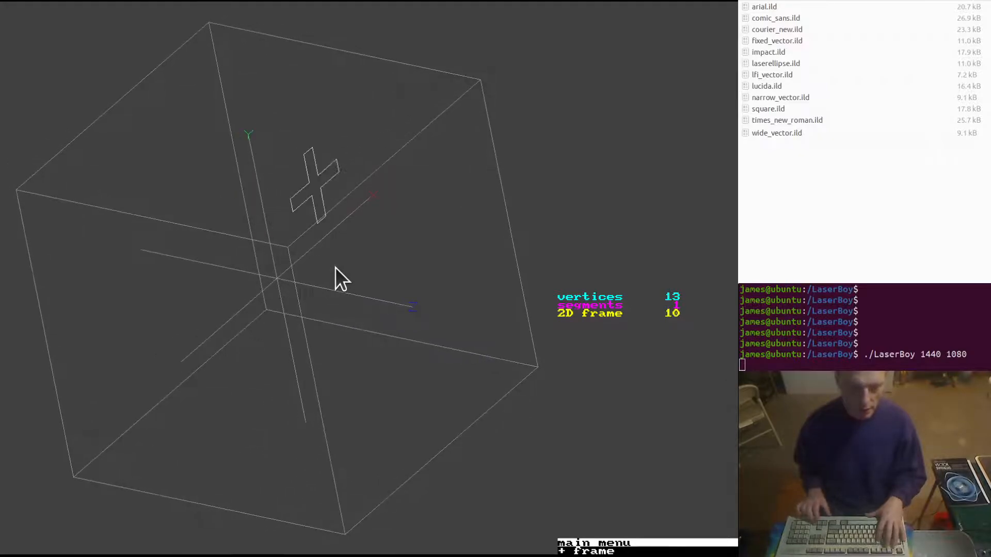
key("equal")
key("minus")
key("minus")
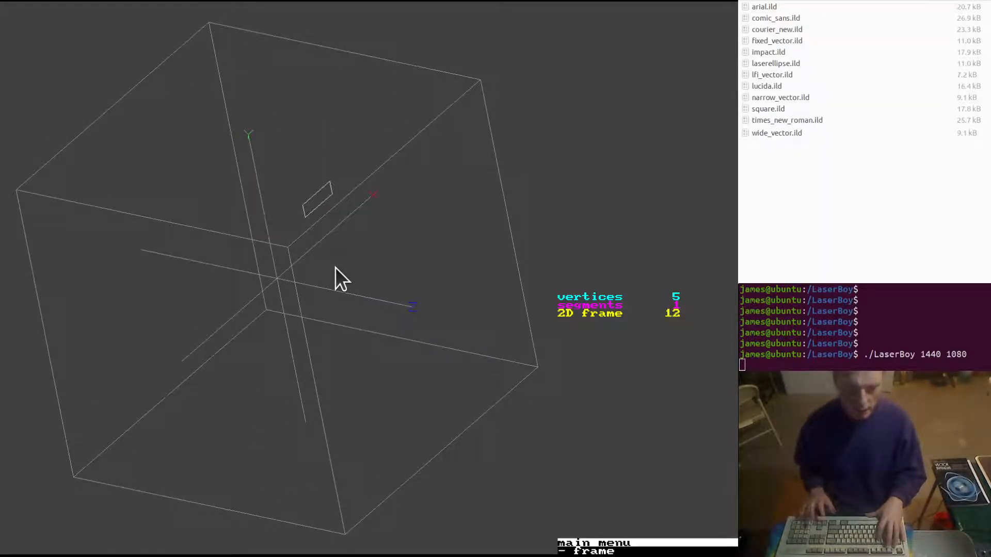
key("z")
key("1")
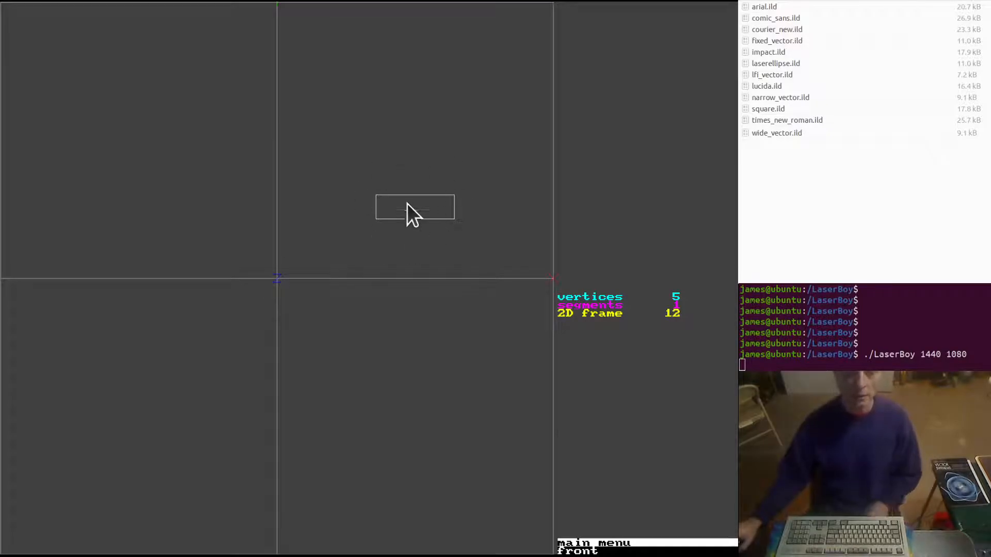
- Examine how the digit, colon and semicolon glyphs sit on the baseline, ending on the first frame
key("equal")
key("equal")
key("equal")
key("equal")
key("equal")
key("equal")
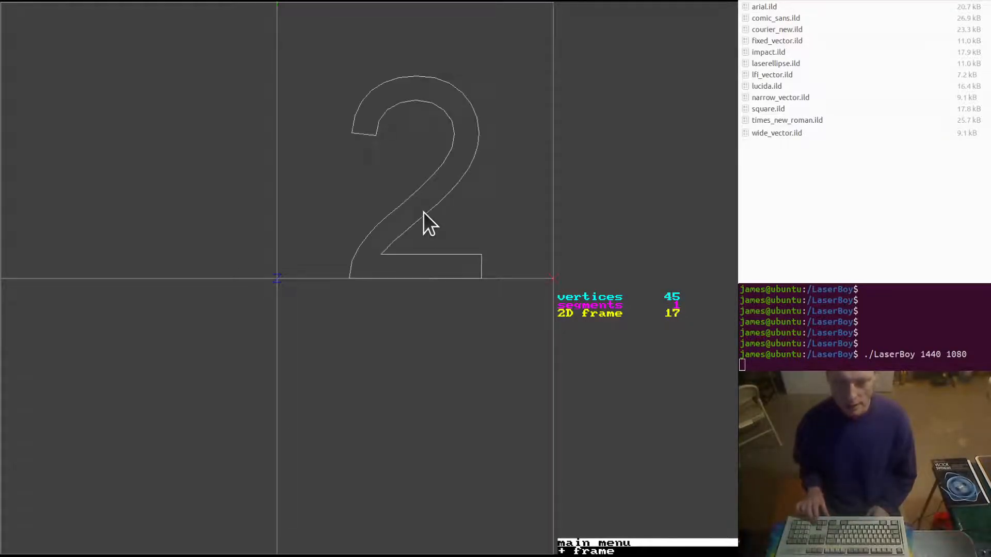
key("equal")
key("equal")
key("equal")
key("equal")
key("equal")
key("equal")
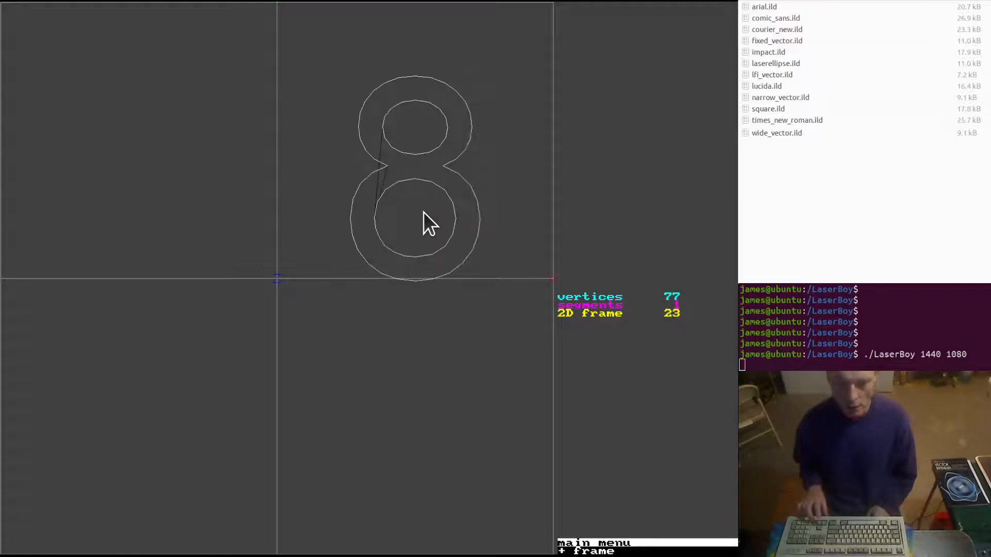
key("equal")
key("equal")
key("equal")
key("minus")
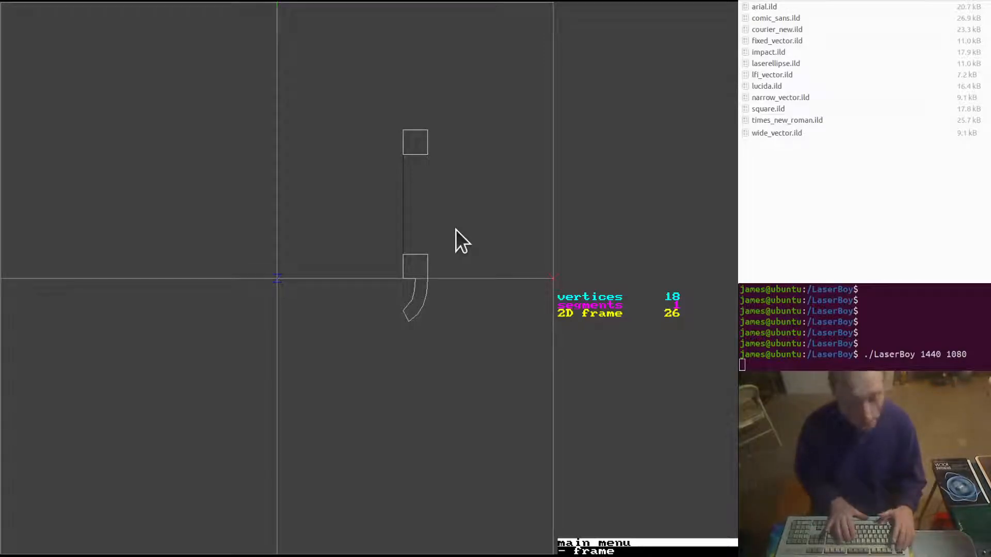
key("1")
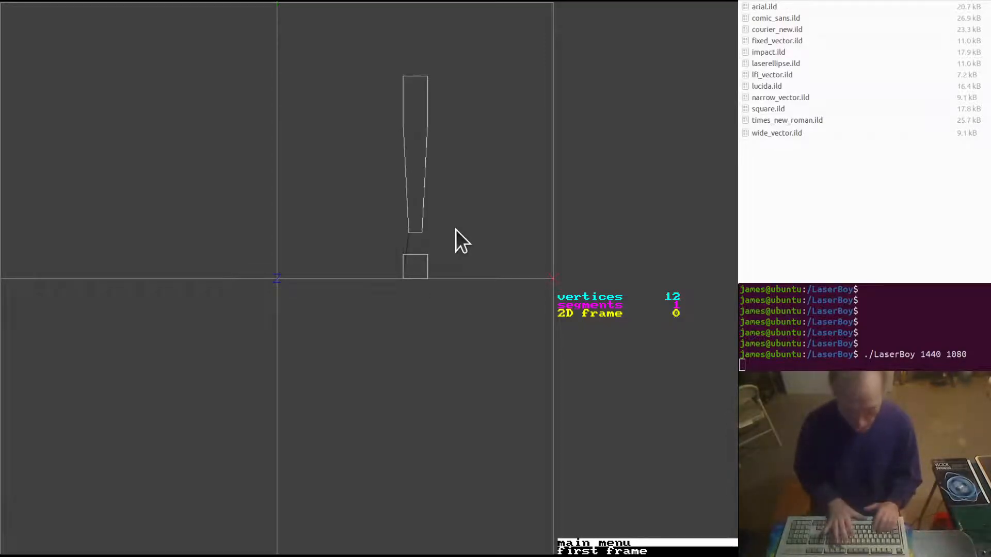
- Create a new empty frame in direct segment drawing and return to the main menu
key("d")
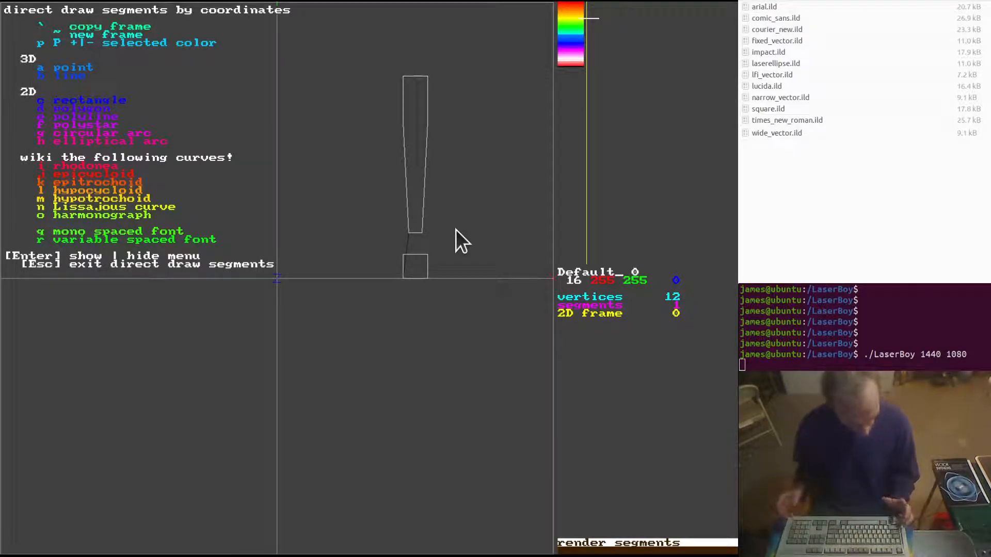
key("asciitilde")
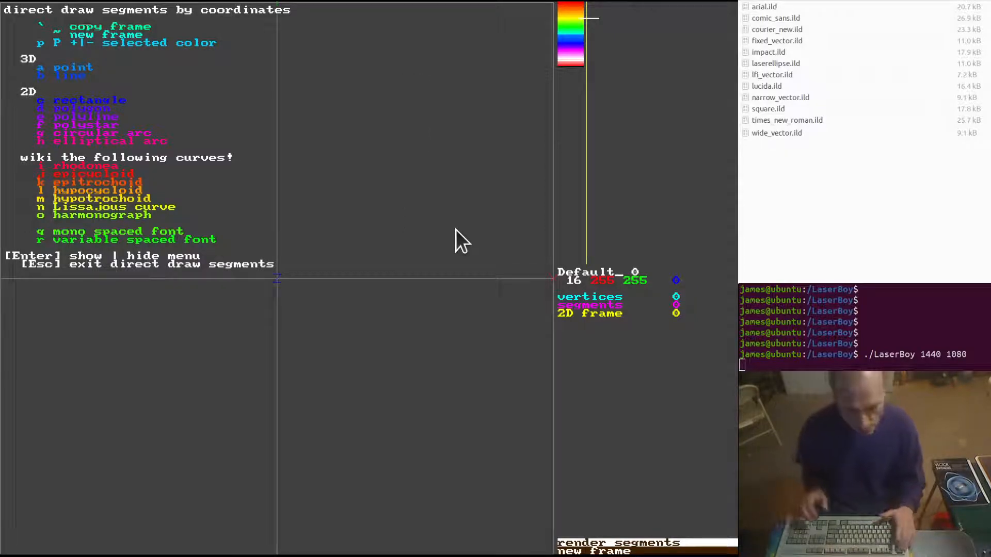
key("Escape")
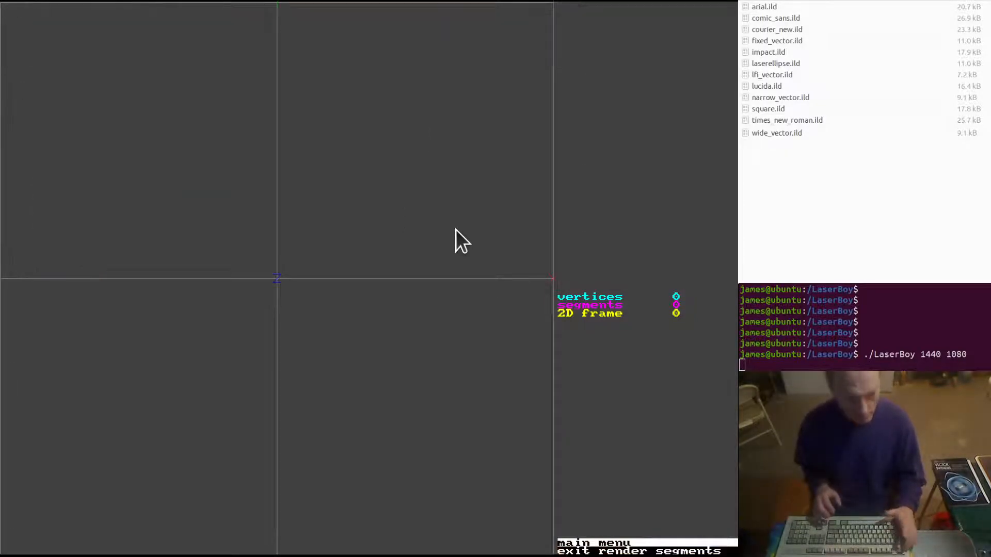
- Hide the floating axis in the user interface visuals settings
key("v")
key("c")
key("Escape")
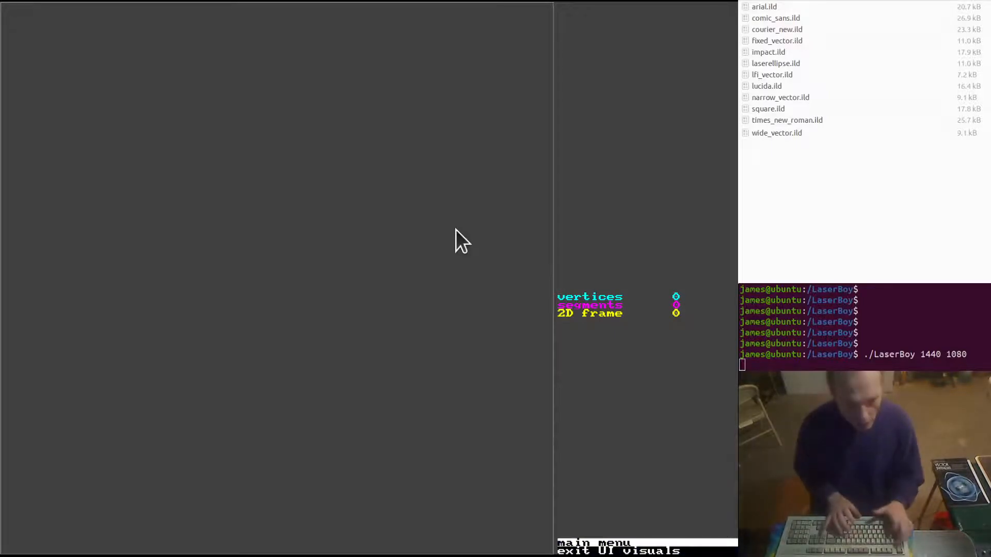
- Set the rendered mono font field space to 100% for direct segment drawing, without saving the settings file
key("r")
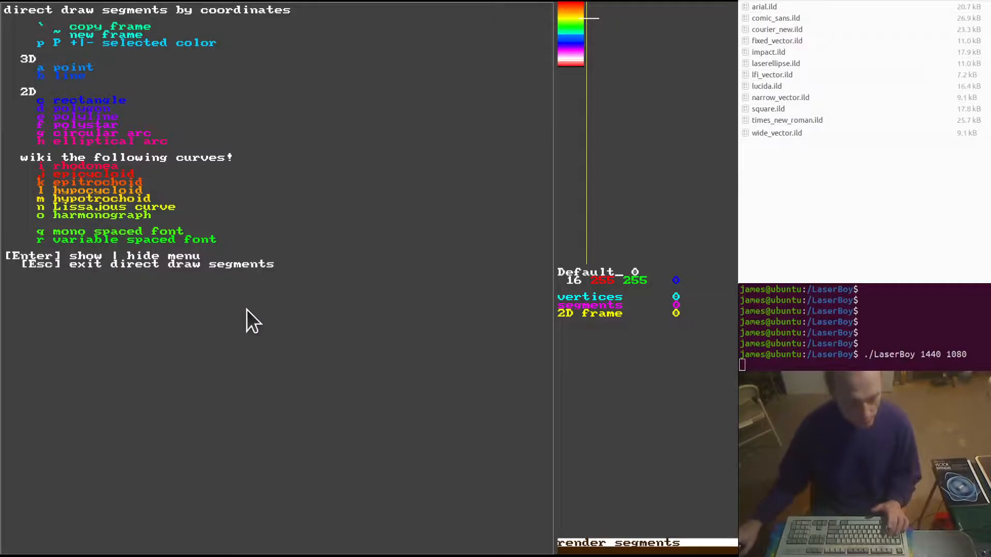
key("v")
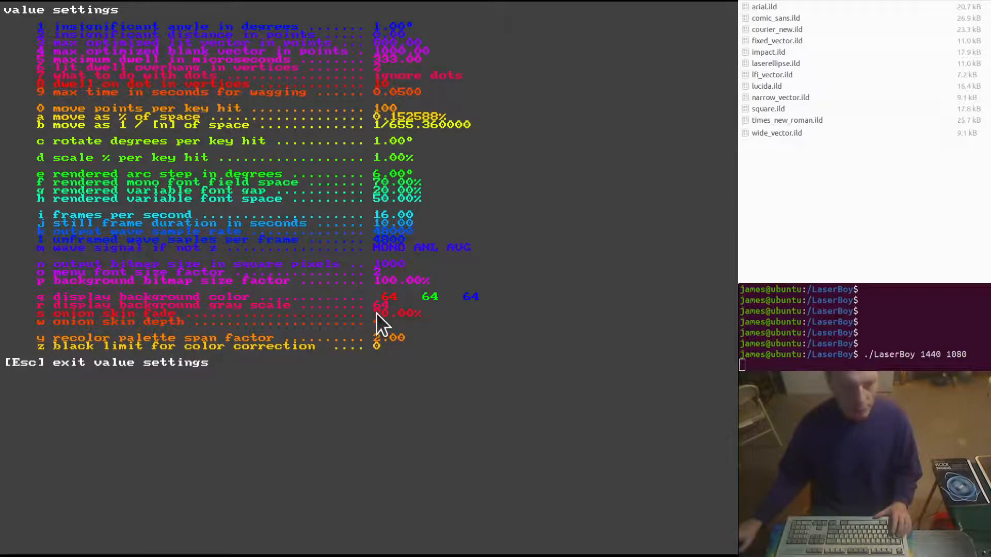
key("f")
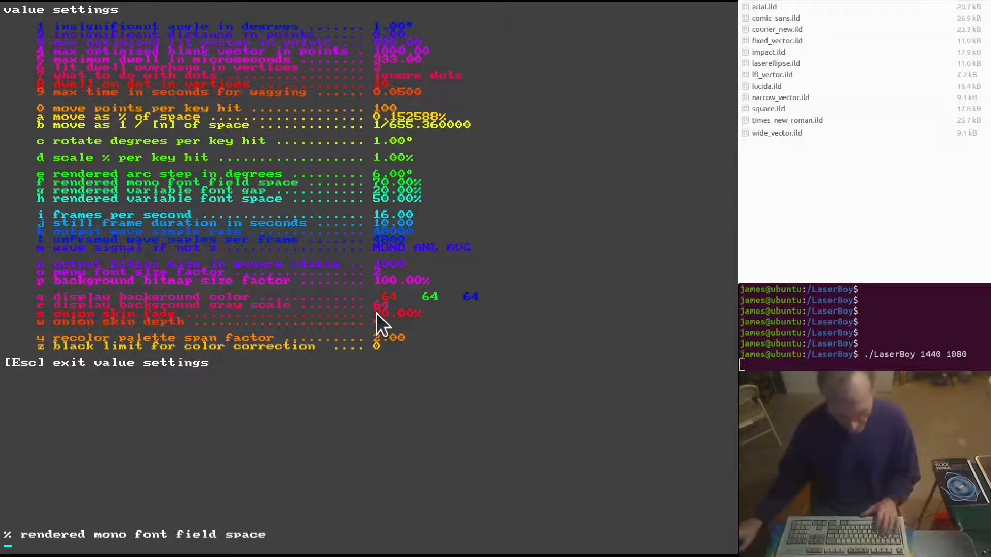
type("100")
key("Return")
key("Escape")
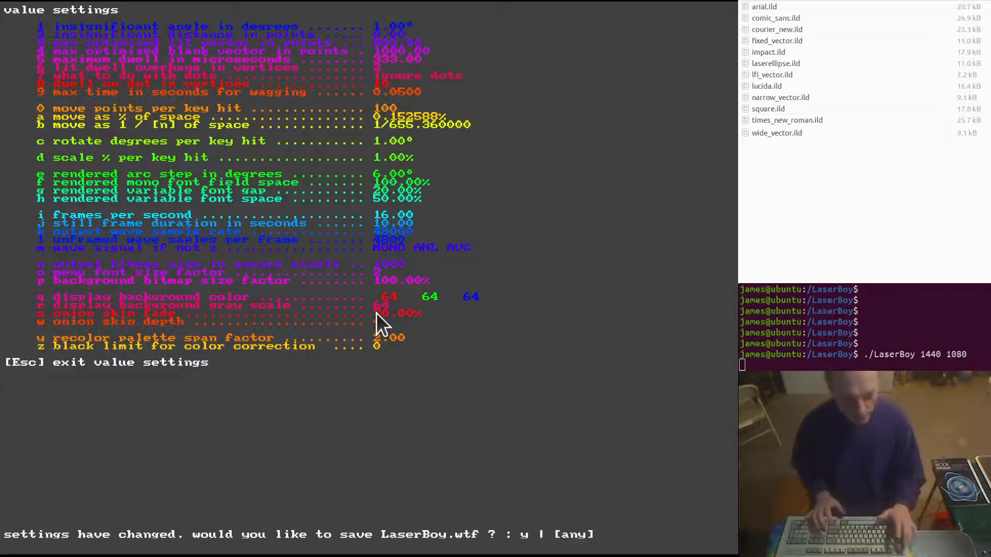
key("n")
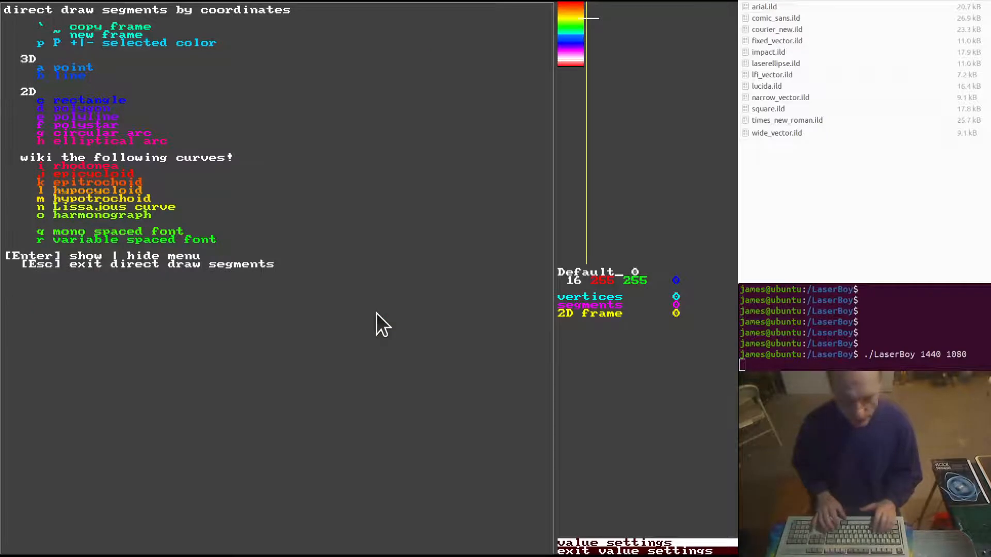
- Render "This is a line of text." as mono spaced text in arial.ild along the default baseline starting at X -30000, with the menu hidden
key("q")
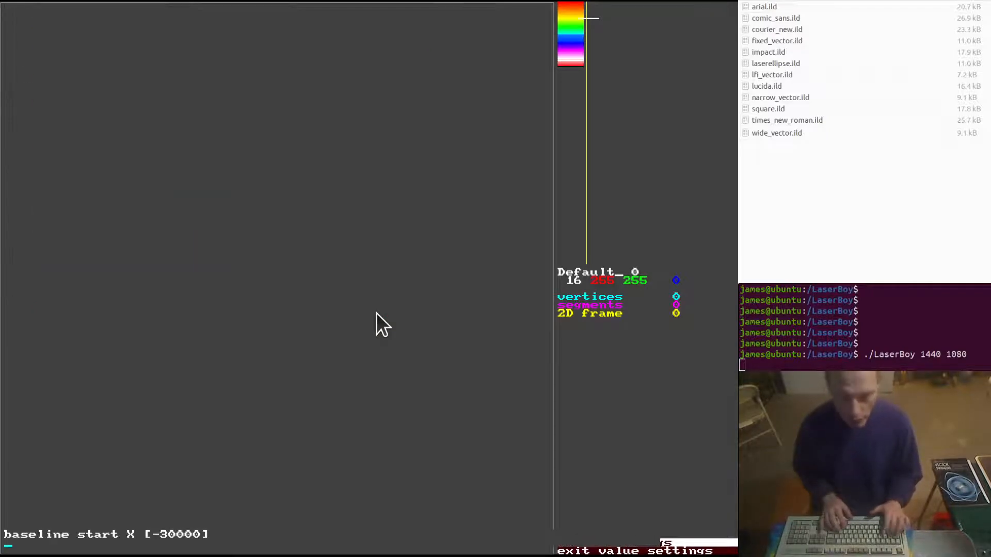
key("Return")
key("Return")
key("Return")
key("Return")
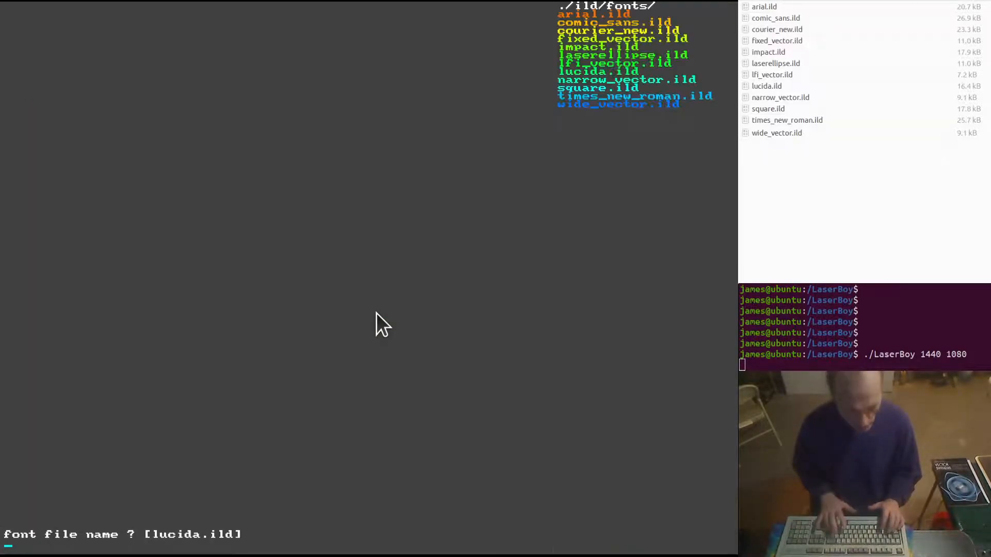
type("arial.ild")
key("Return")
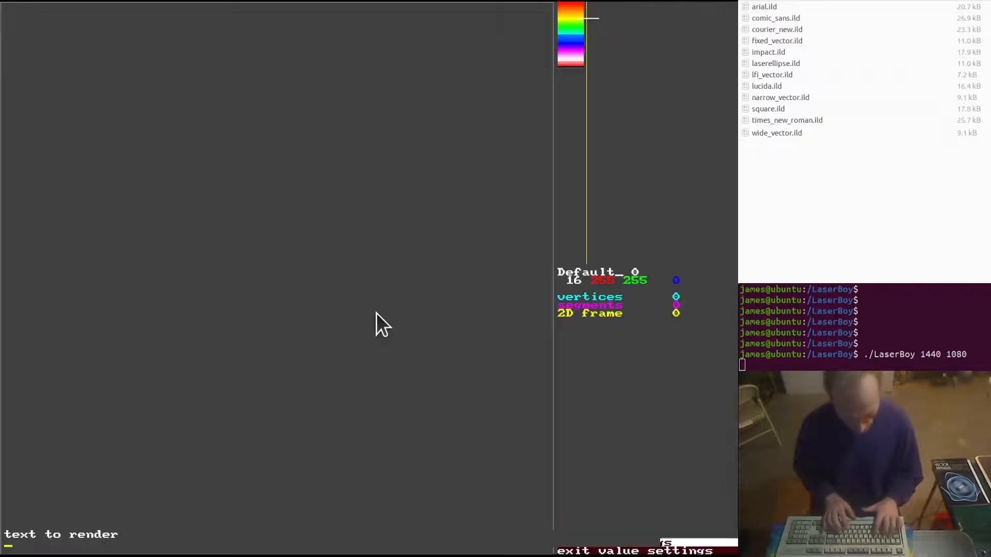
type("This")
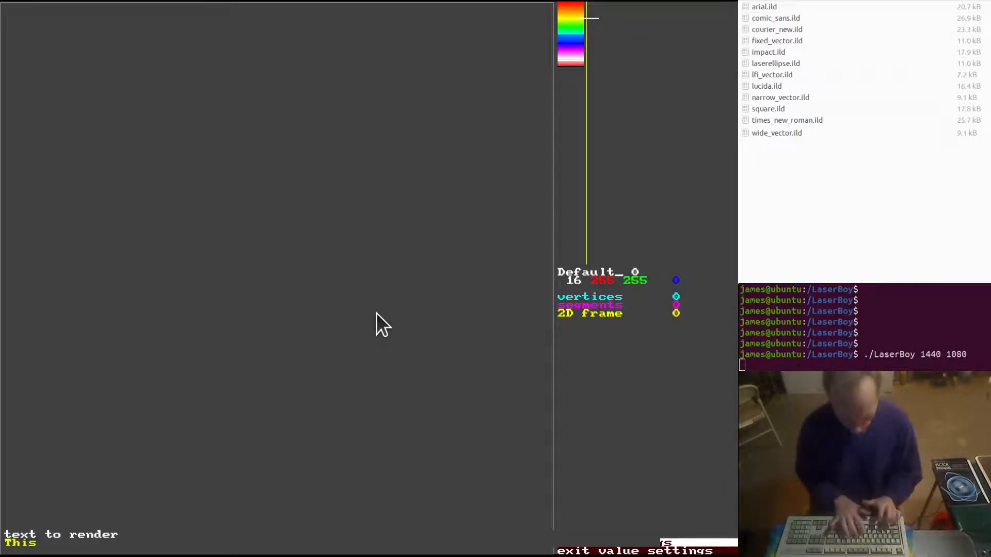
type(" is a line of text.")
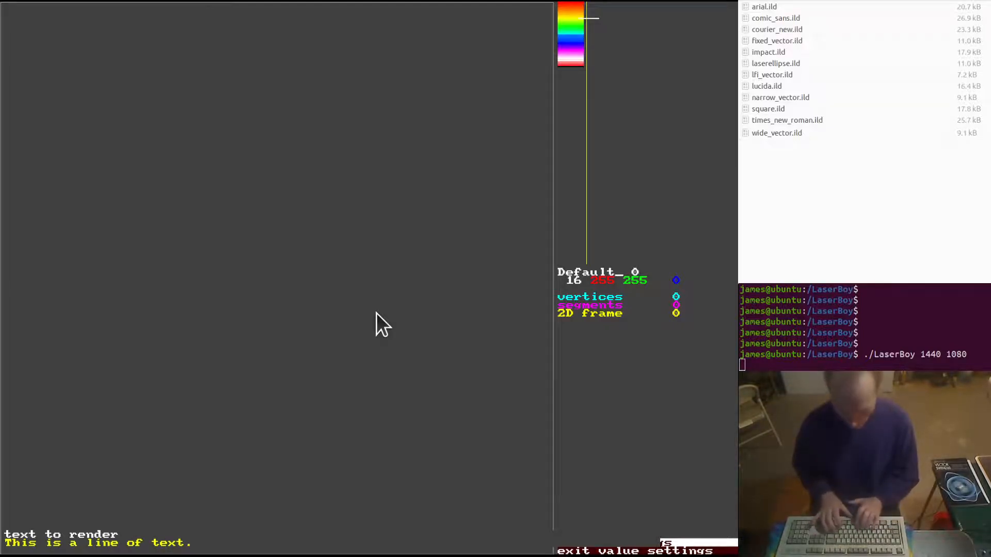
key("Return")
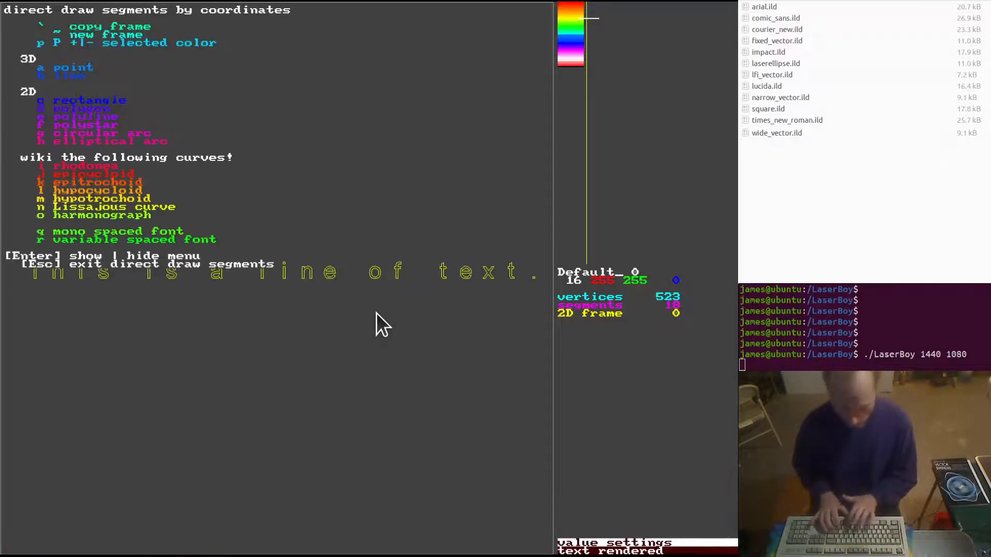
key("Return")
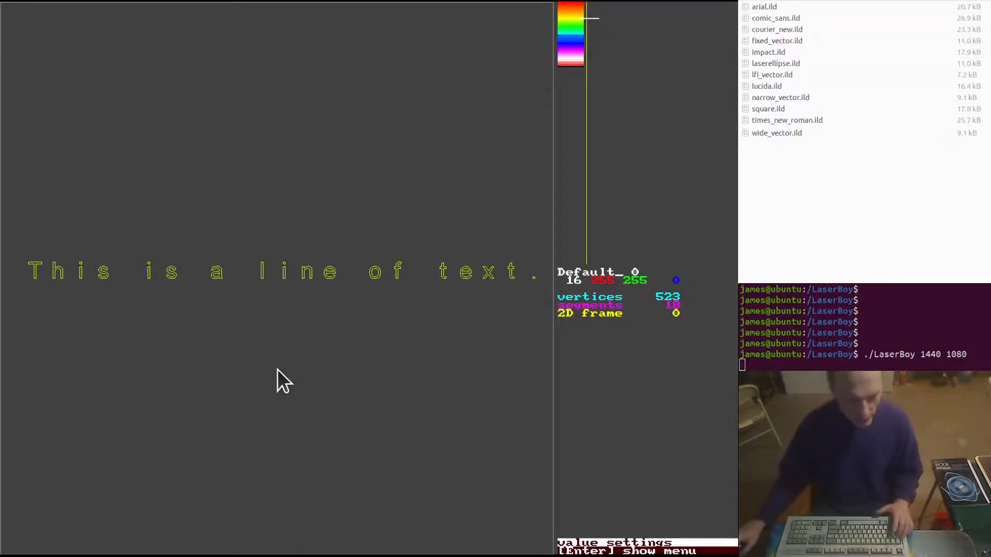
- Set the rendered mono font field space to 200% and save the changed settings
key("Return")
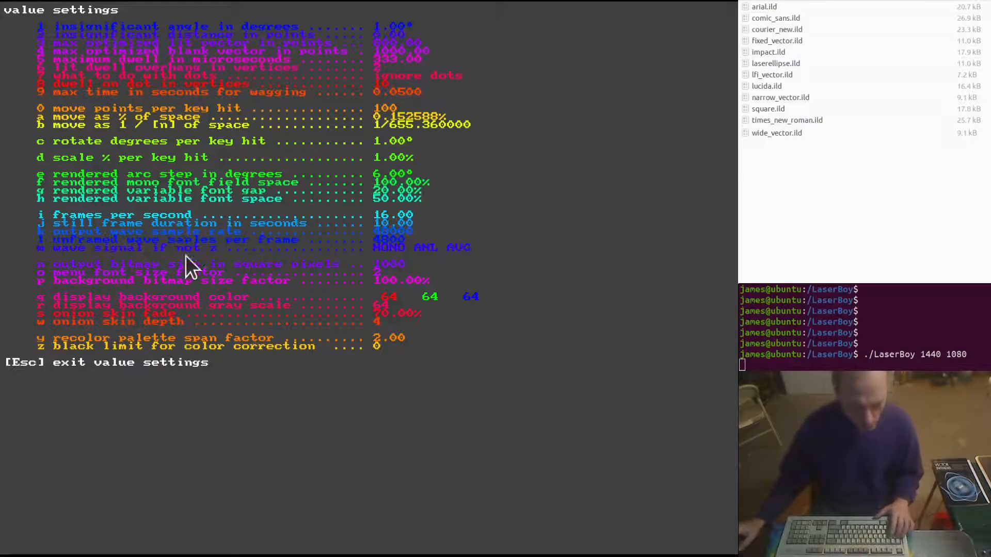
key("f")
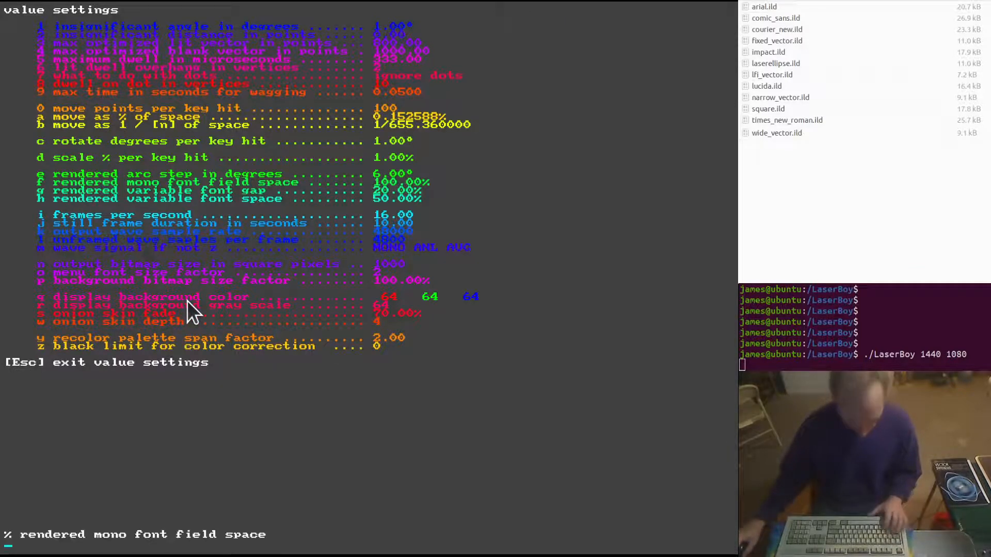
type("200")
key("Return")
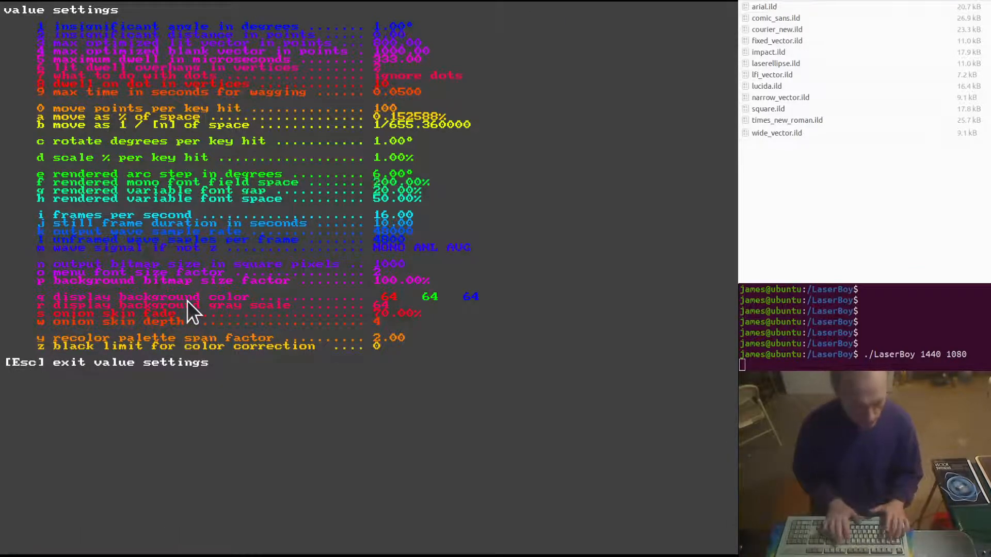
key("Escape")
key("y")
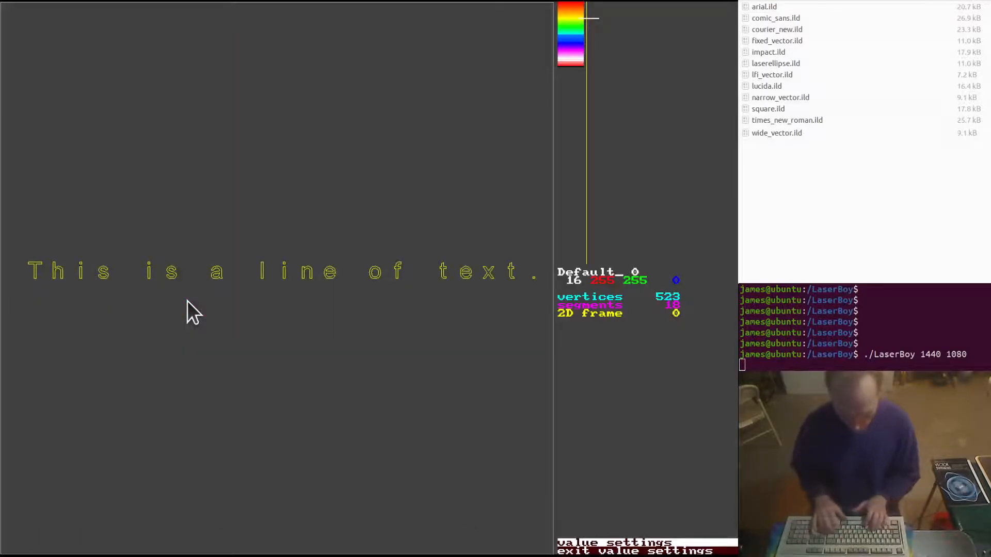
- Change the selected drawing color to green, index 23 of the Default palette
key("plus")
key("plus")
key("plus")
key("plus")
key("plus")
key("plus")
key("plus")
key("plus")
key("plus")
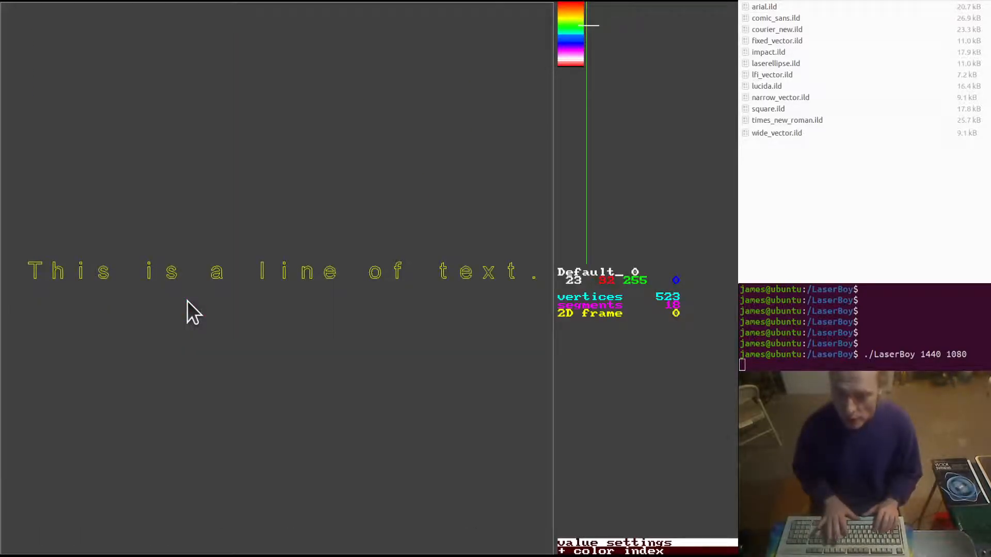
- Change the selected drawing color to blue-green, index 29 of the Default palette
key("plus")
key("plus")
key("plus")
key("plus")
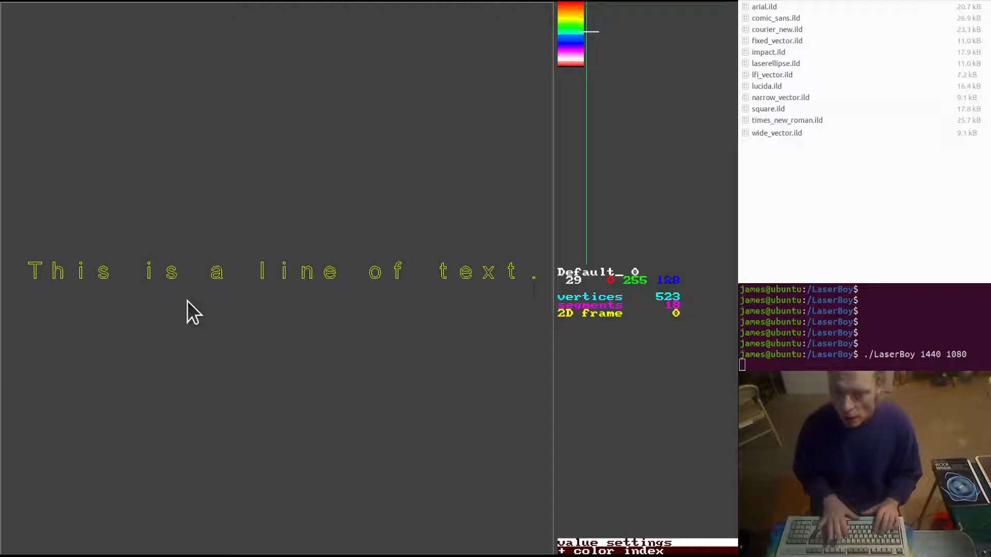
- Render "This is a line of text." as mono spaced text in arial.ild along a baseline starting at X -30000, Y 7000
key("t")
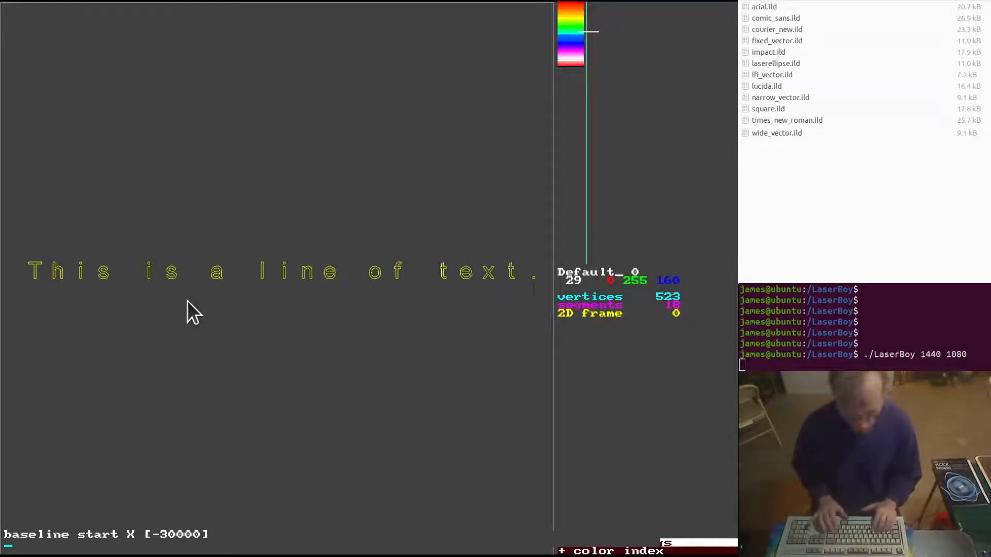
key("Return")
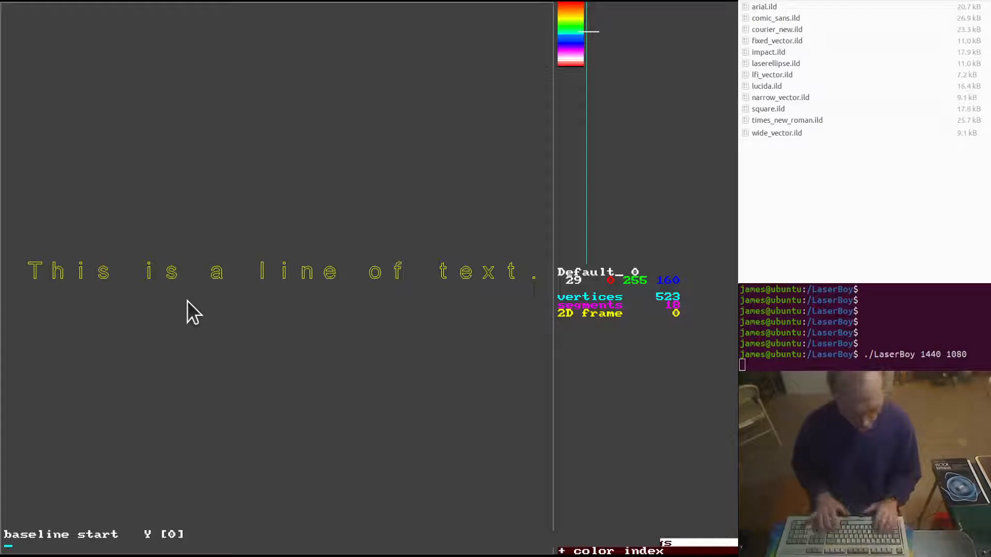
type("700")
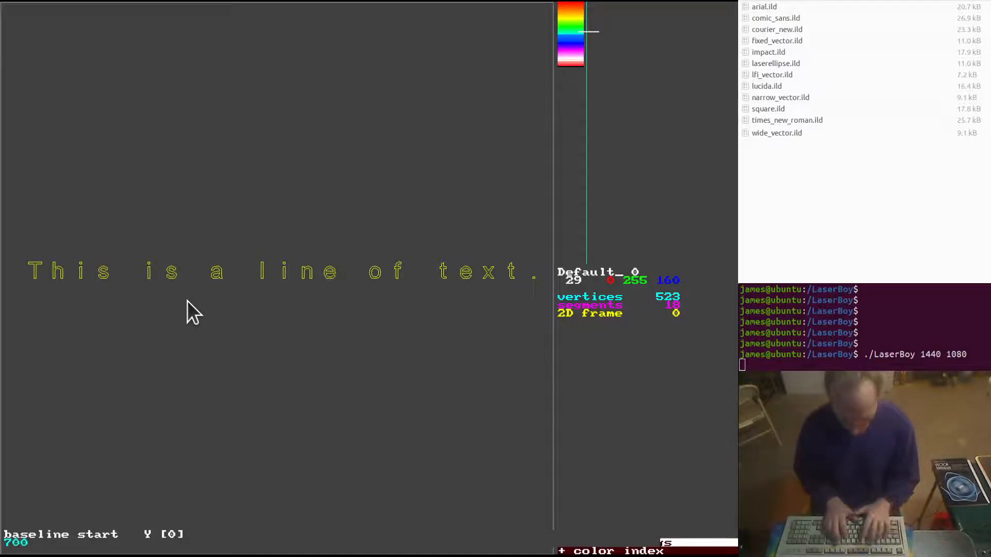
type("0")
key("Return")
key("Return")
key("Return")
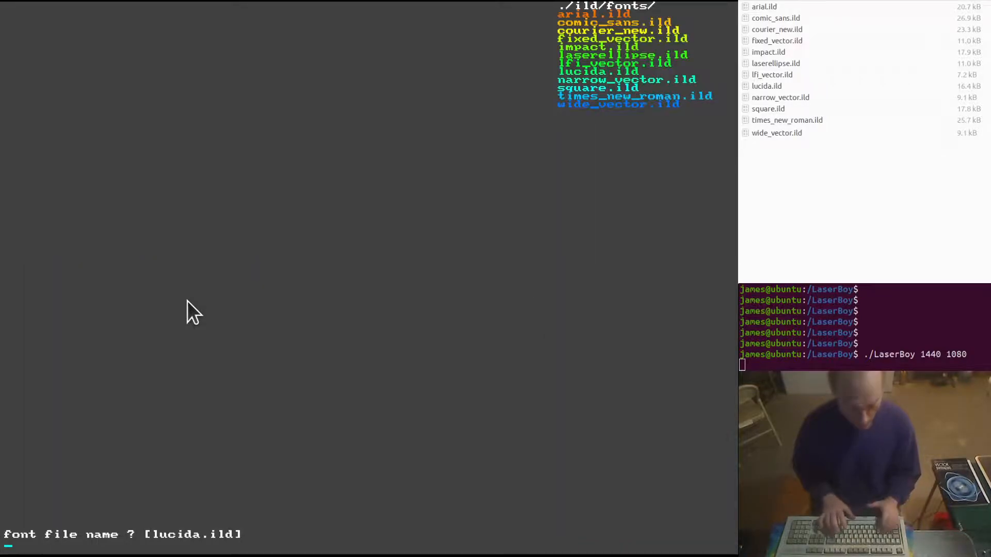
type("arial.ild")
key("Return")
type("This is a line of text.")
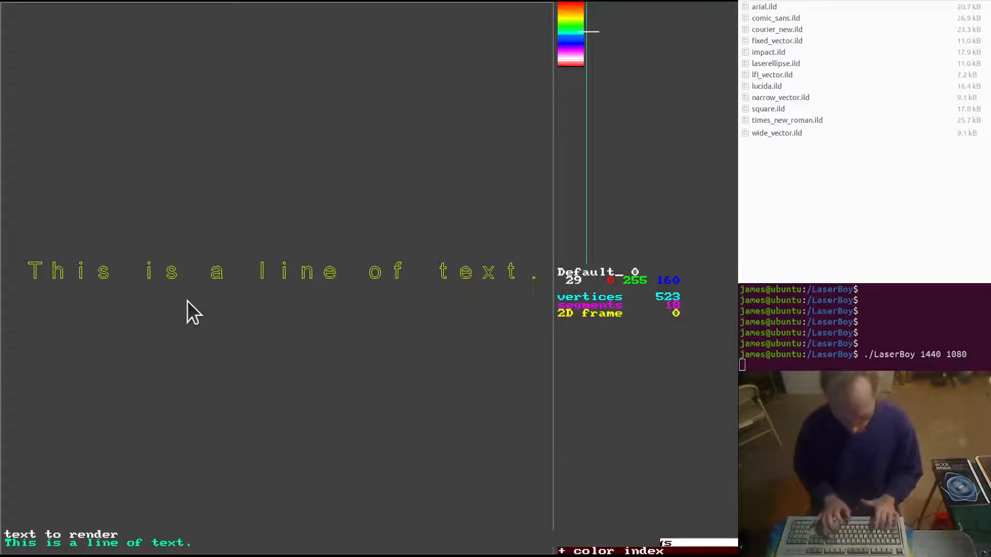
key("Return")
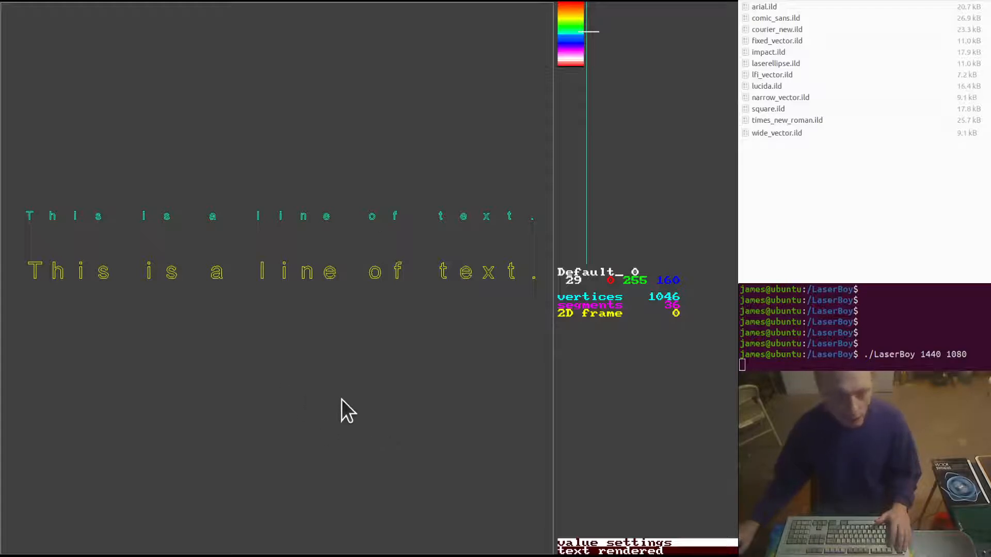
- Set the rendered mono font field space to 66% and save the changed settings
key("v")
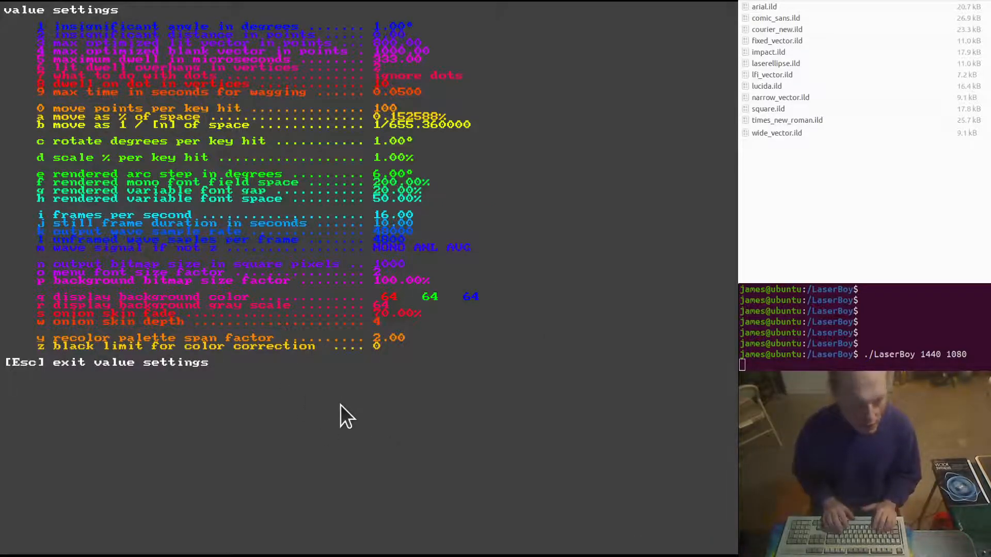
key("f")
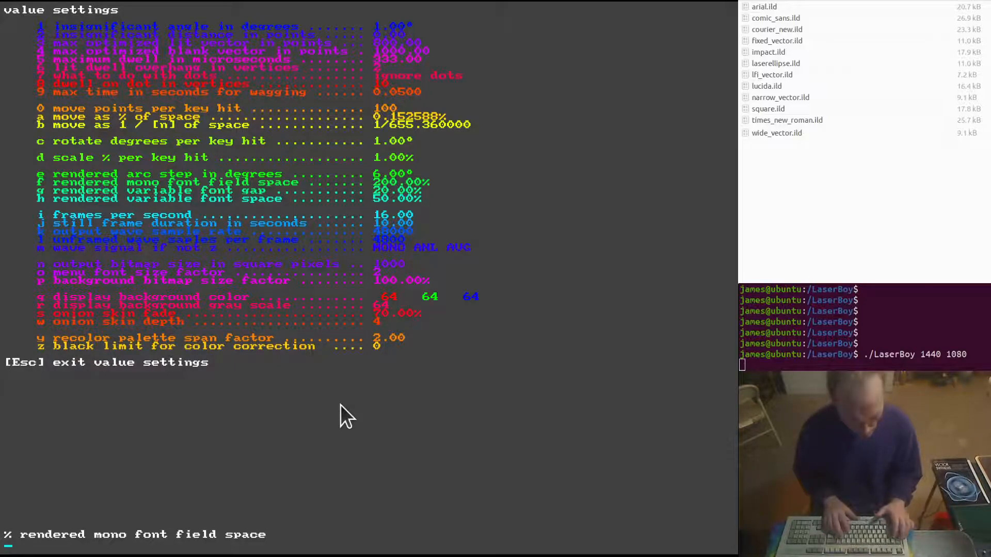
type("66")
key("Return")
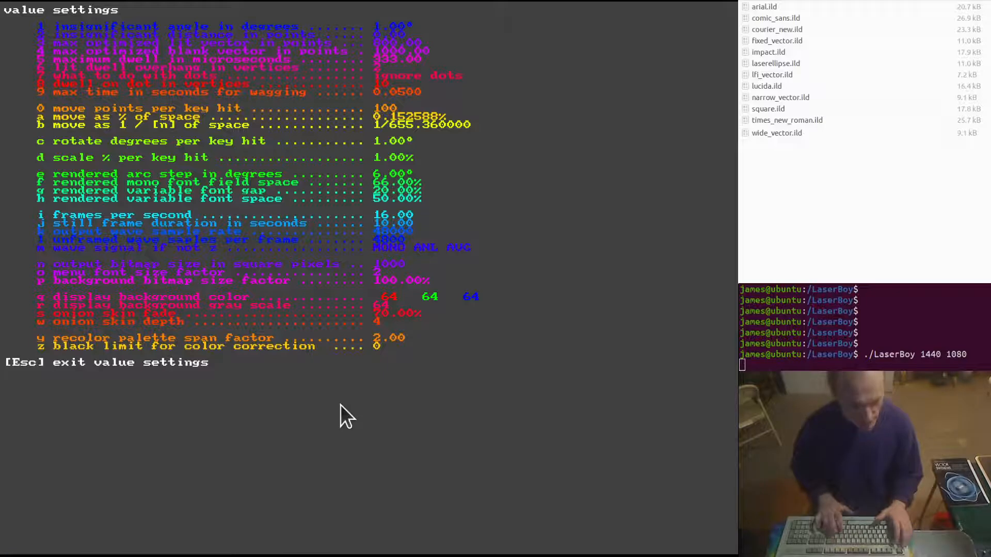
key("Escape")
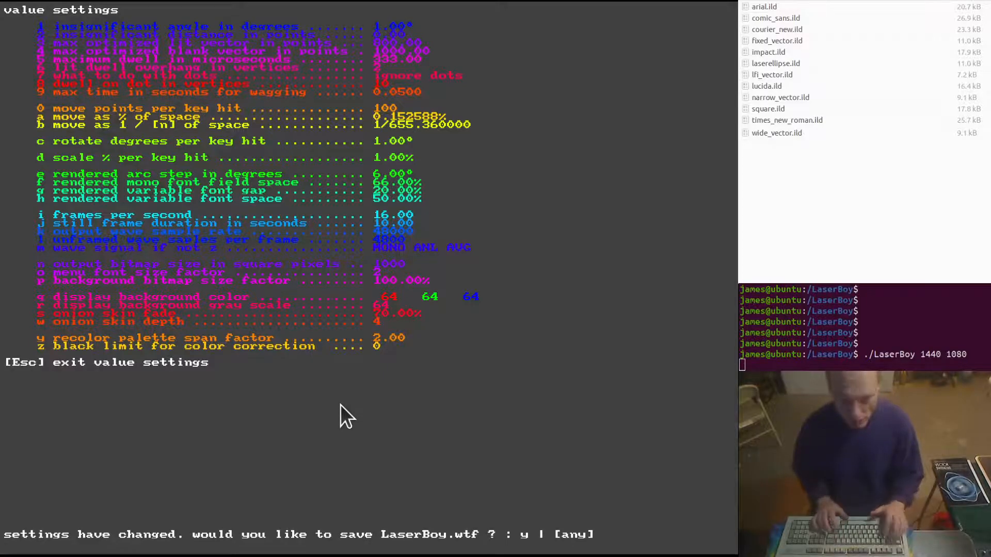
key("y")
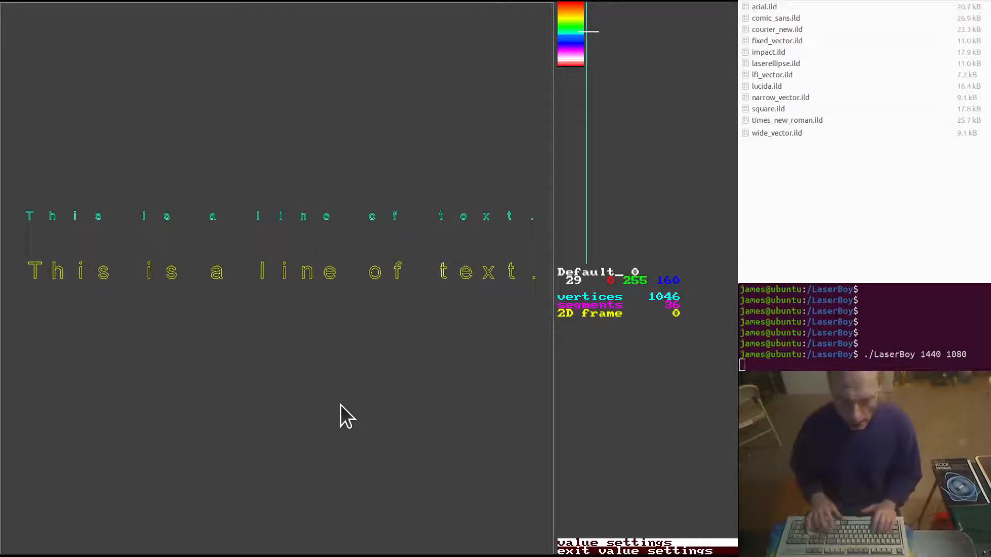
- Change the selected drawing color to magenta, index 47 of the Default palette
key("c")
key("c")
key("c")
key("c")
key("c")
key("c")
key("c")
key("c")
key("c")
key("c")
key("c")
key("c")
key("c")
key("c")
key("c")
key("c")
key("c")
key("c")
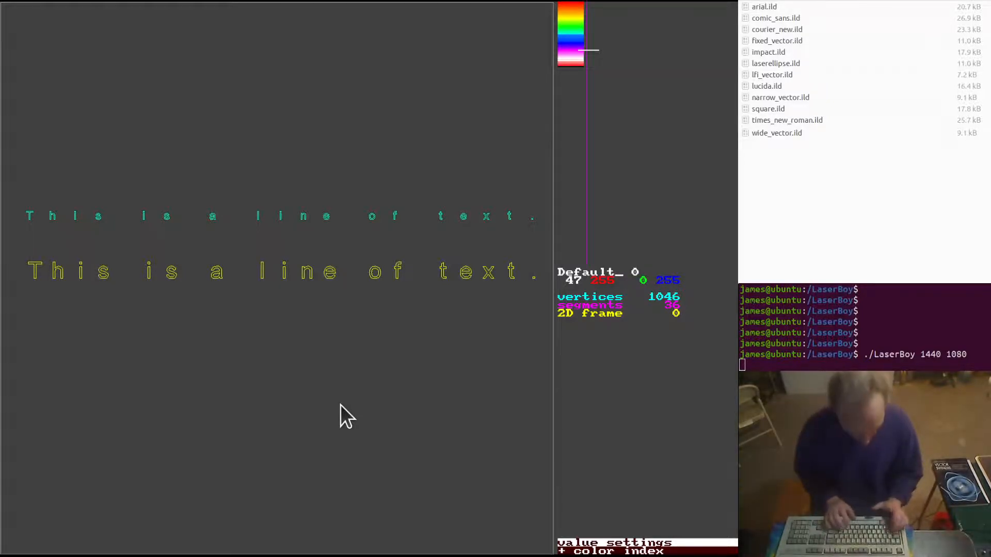
- Render "This is a line of text." as mono spaced text in arial.ild along a baseline starting at X -30000, Y -7000
key("t")
key("Return")
type("-7000")
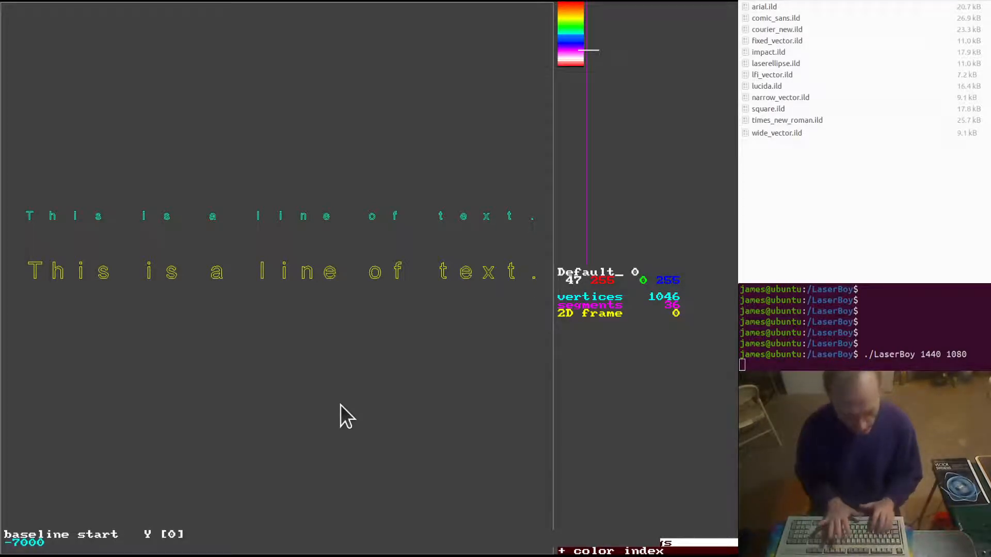
key("Return")
key("Return")
key("Return")
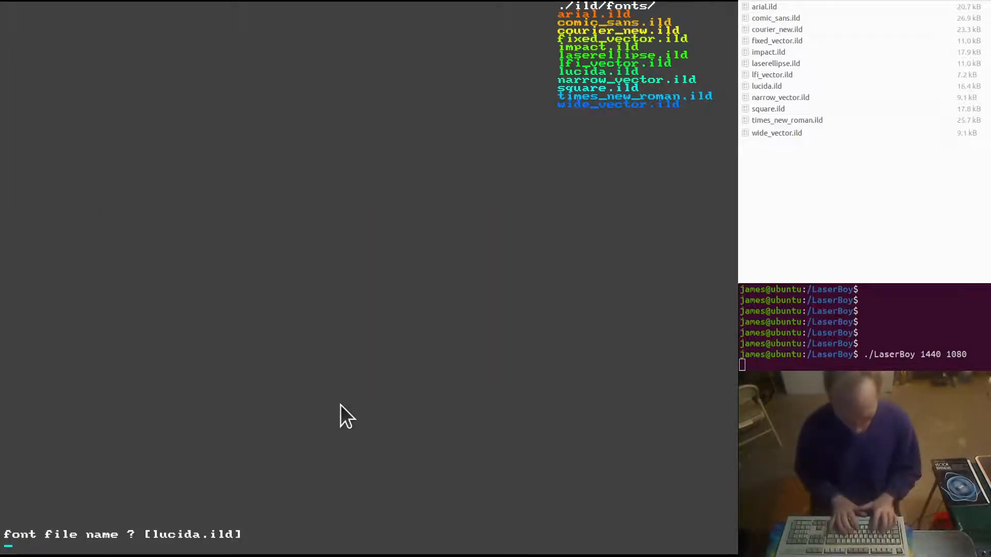
type("arial.ild")
key("Return")
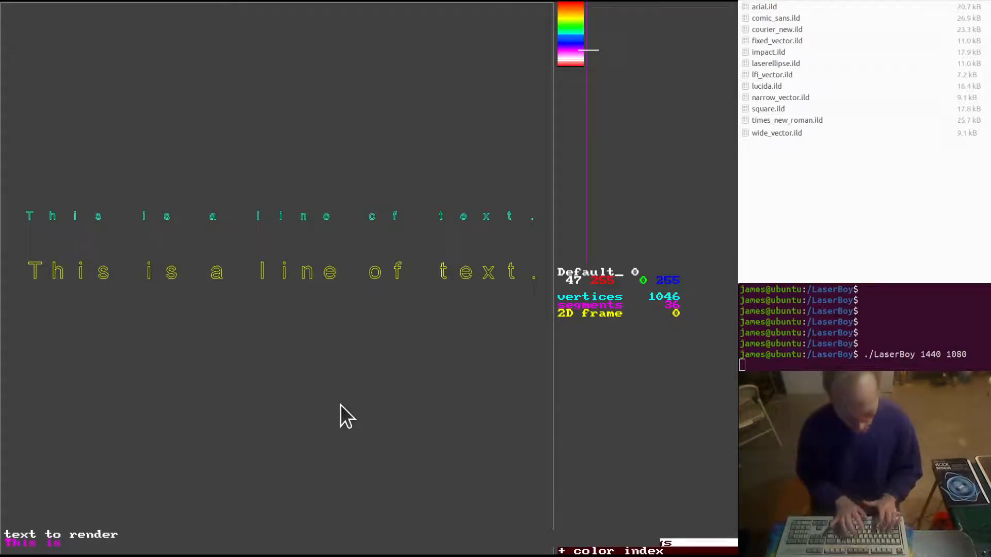
type("This is a line of text.")
key("Return")
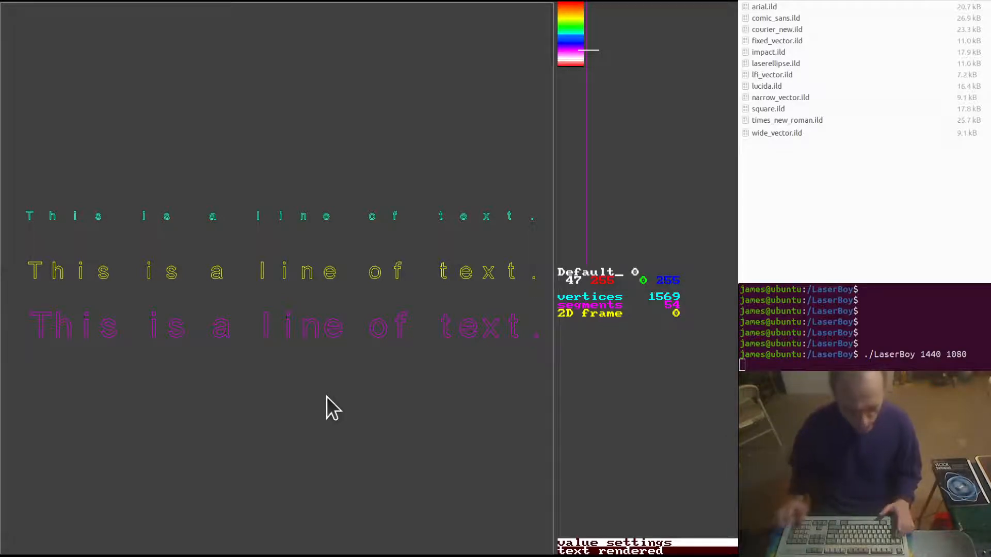
- Leave the current drawing session, reopen direct segment drawing by coordinates and create a new empty frame
key("Escape")
key("Escape")
key("Escape")
key("r")
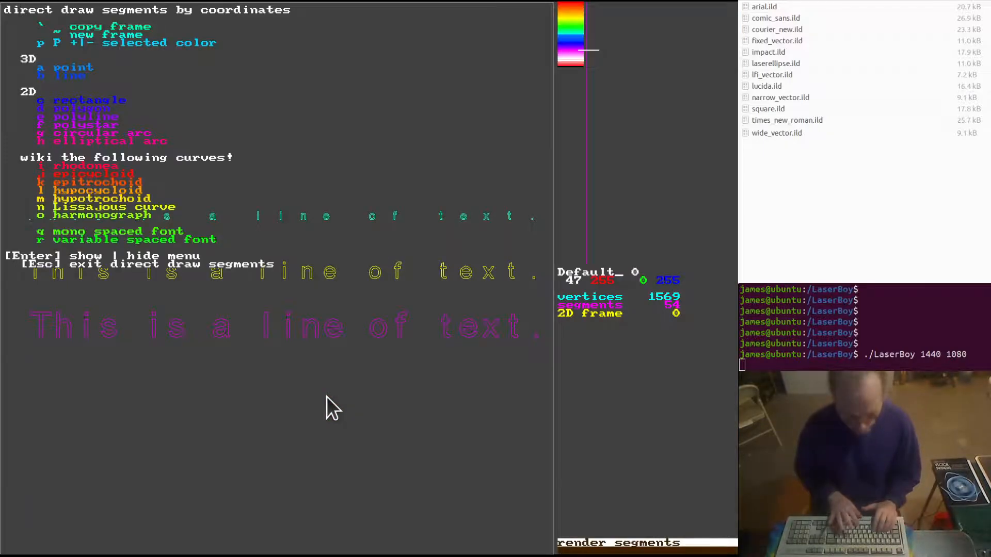
key("shift+grave")
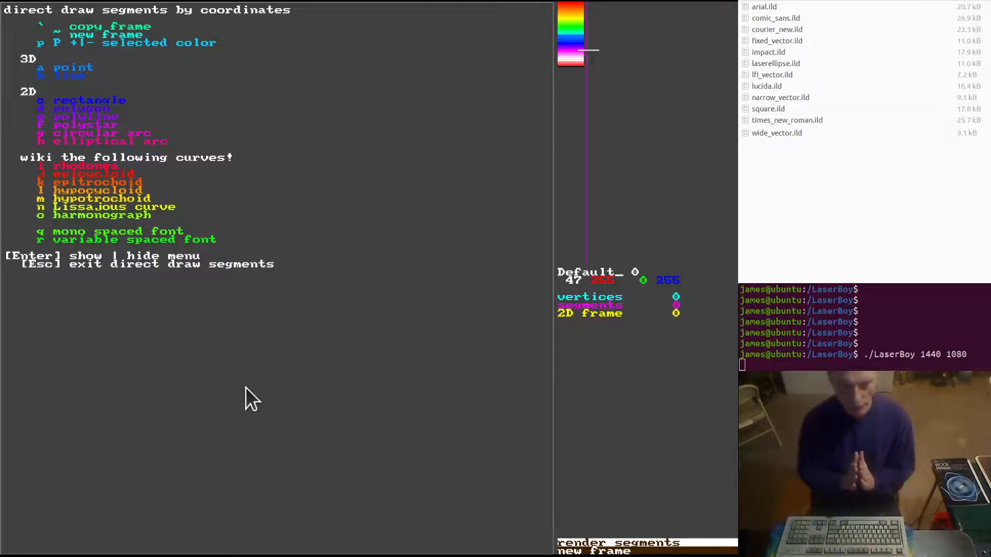
- Render "This is a line of text." as variable spaced text in wide_vector.ild along the default baseline, and hide the menu
key("Tab")
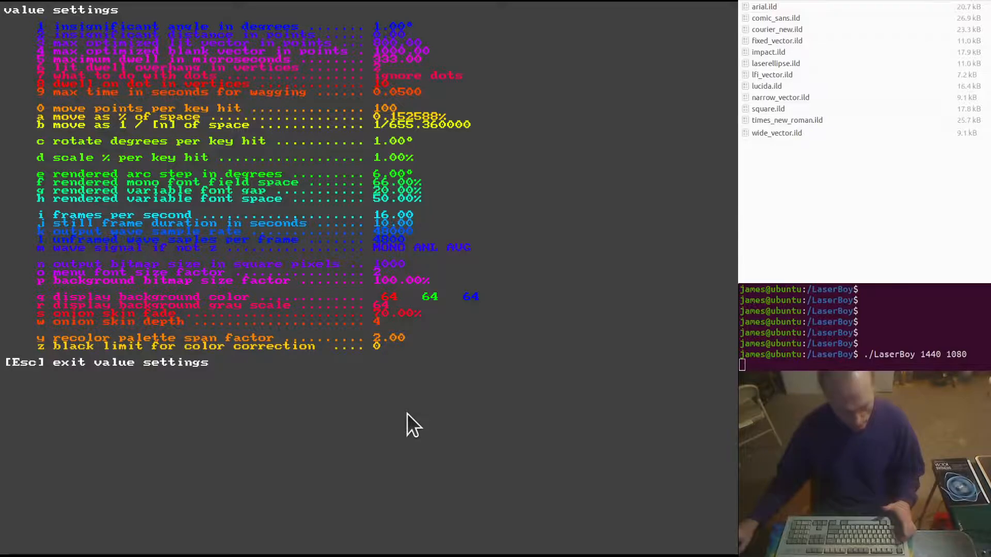
key("Escape")
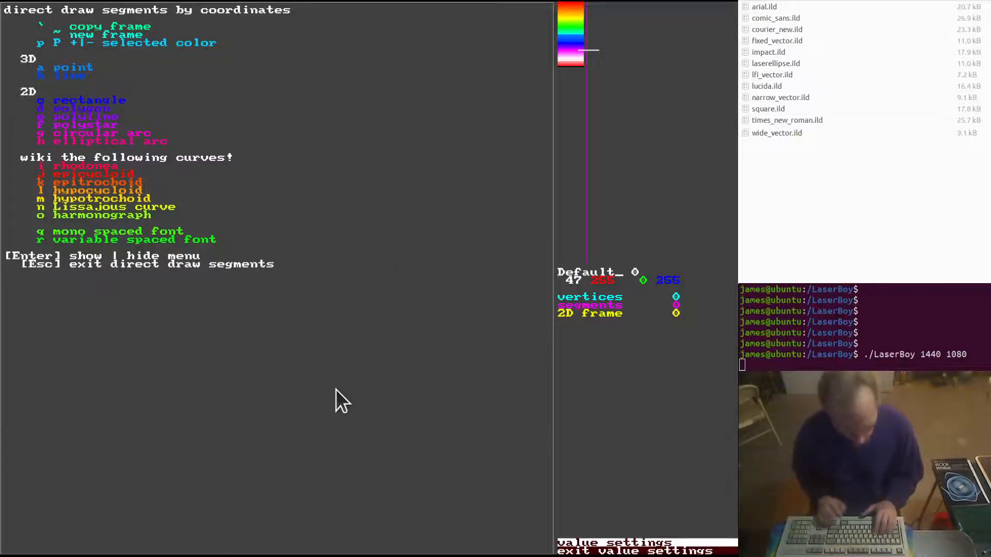
key("q")
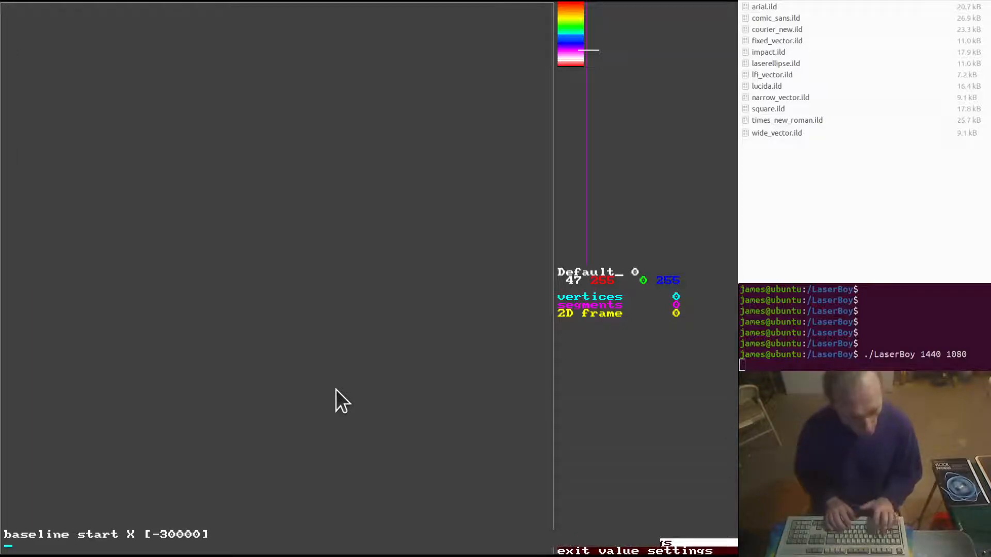
key("Return")
key("Return")
key("Return")
key("Return")
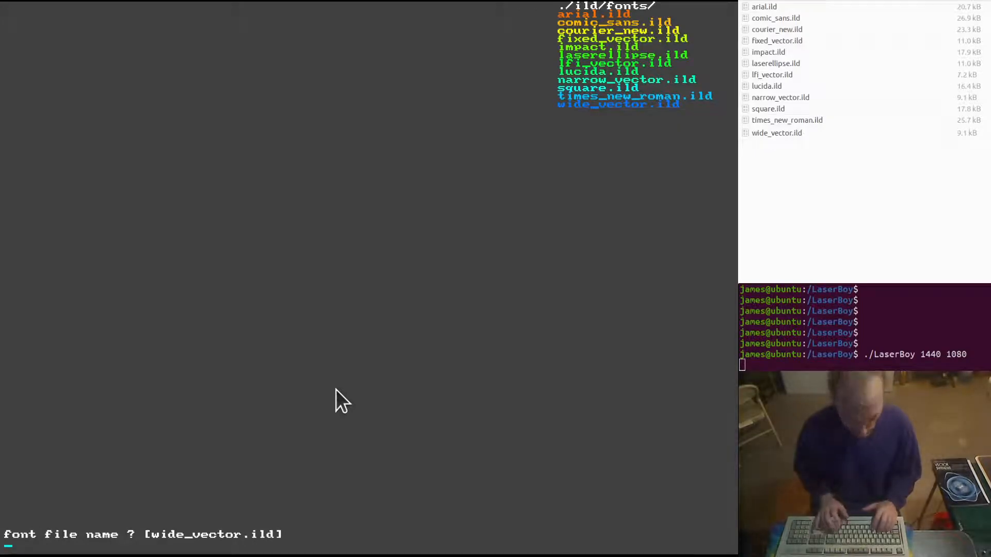
key("Return")
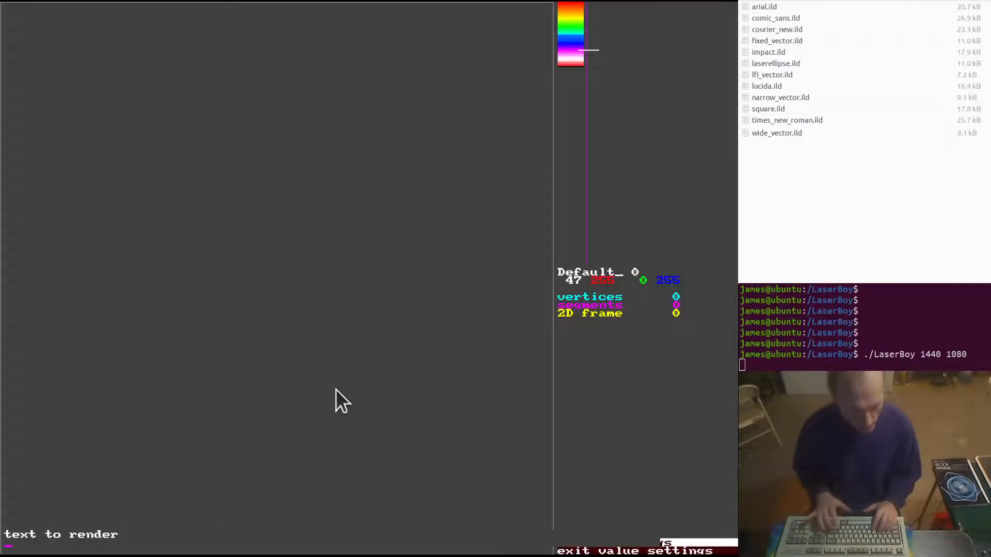
type("This is")
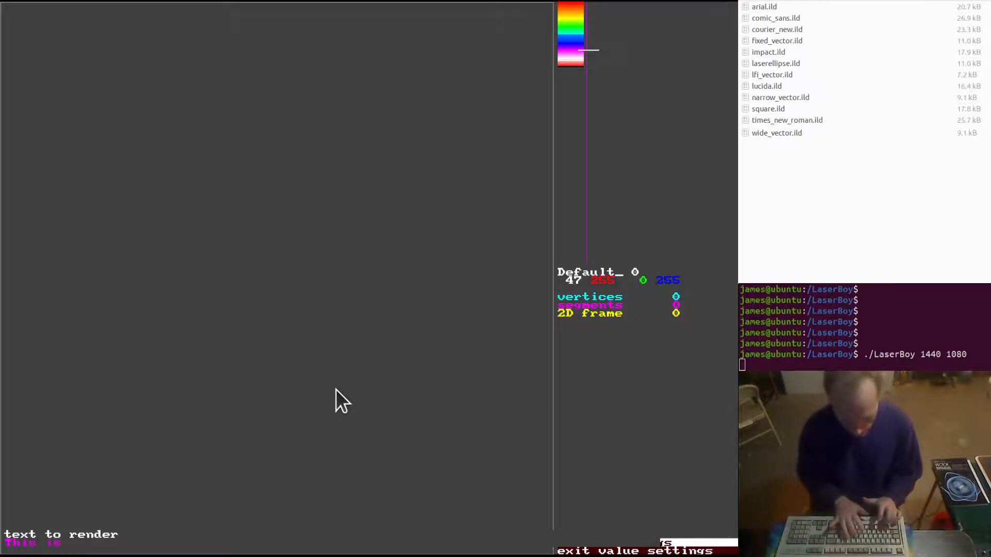
type(" a line of text")
key("Return")
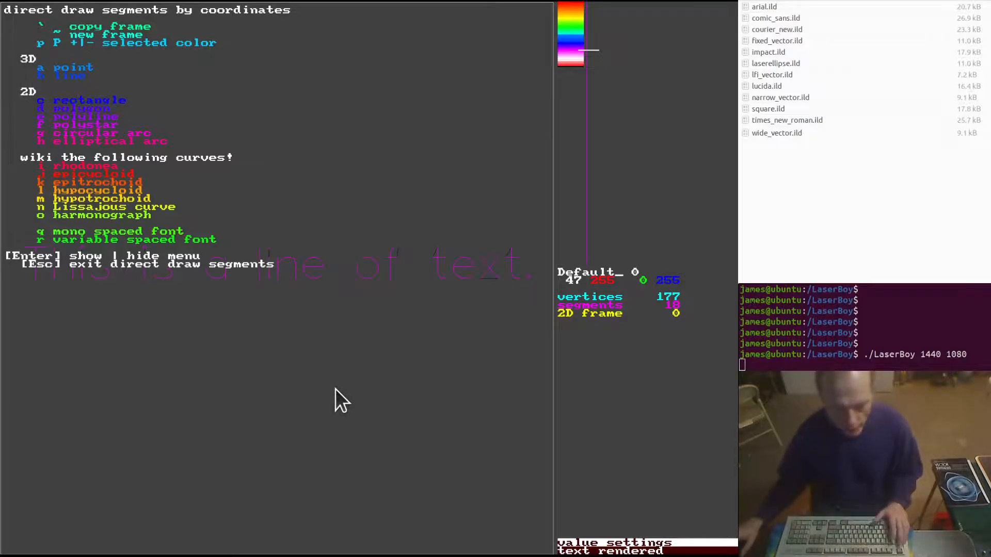
key("Return")
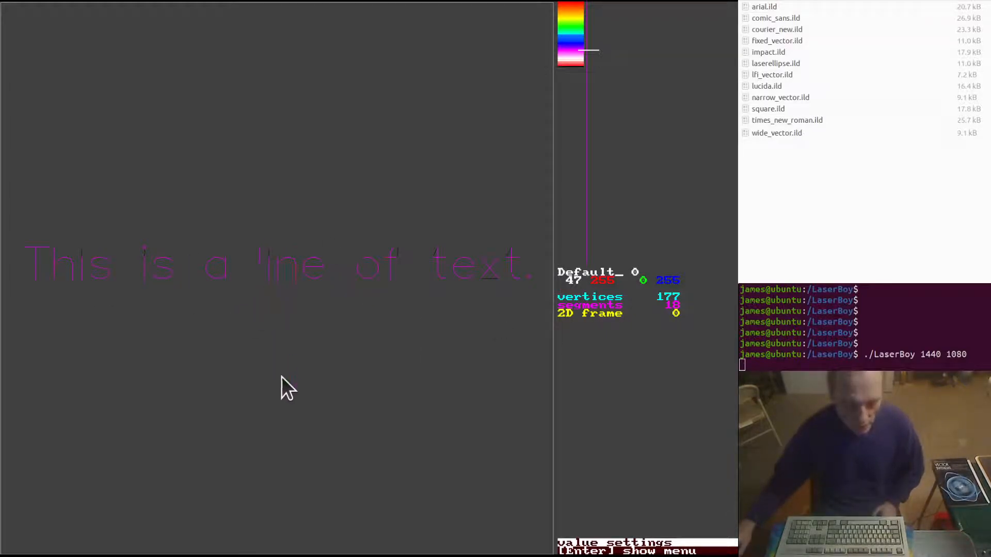
- Set the display background gray scale to 0 without saving the settings file
key("Return")
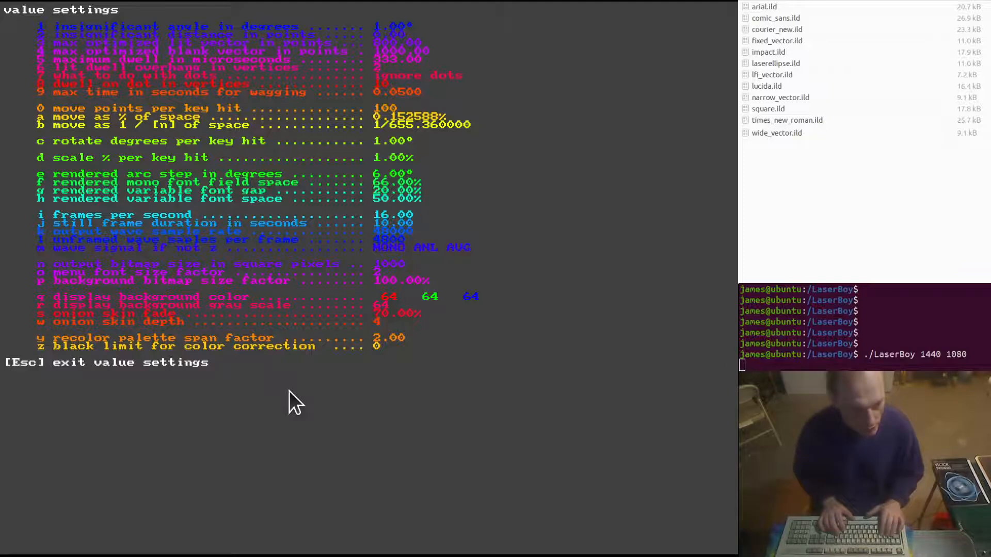
type("r")
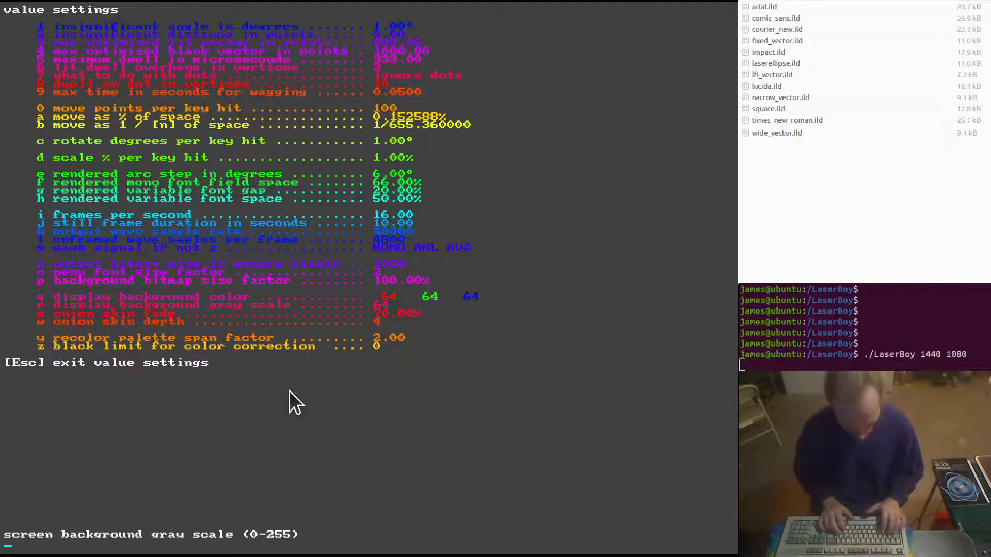
type("0")
key("Return")
key("Escape")
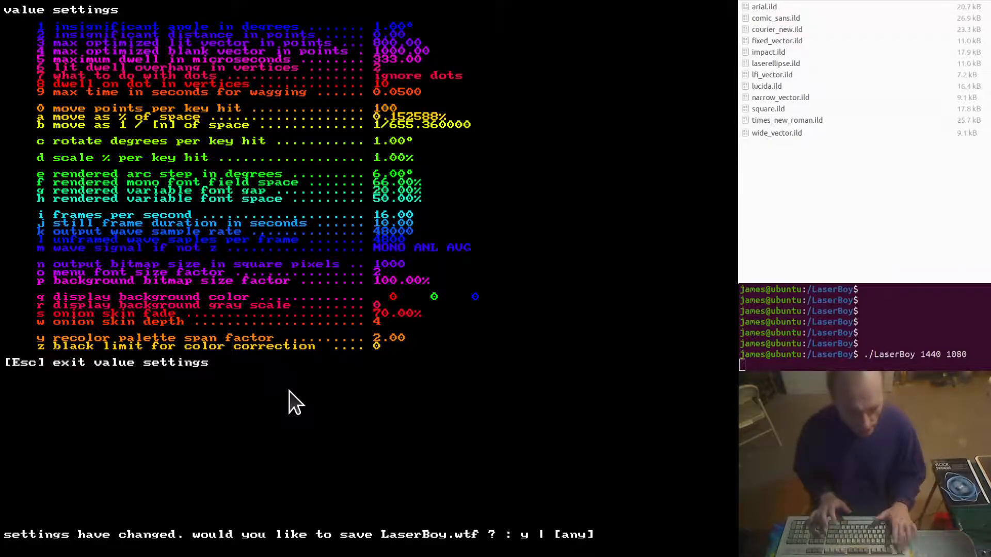
key("n")
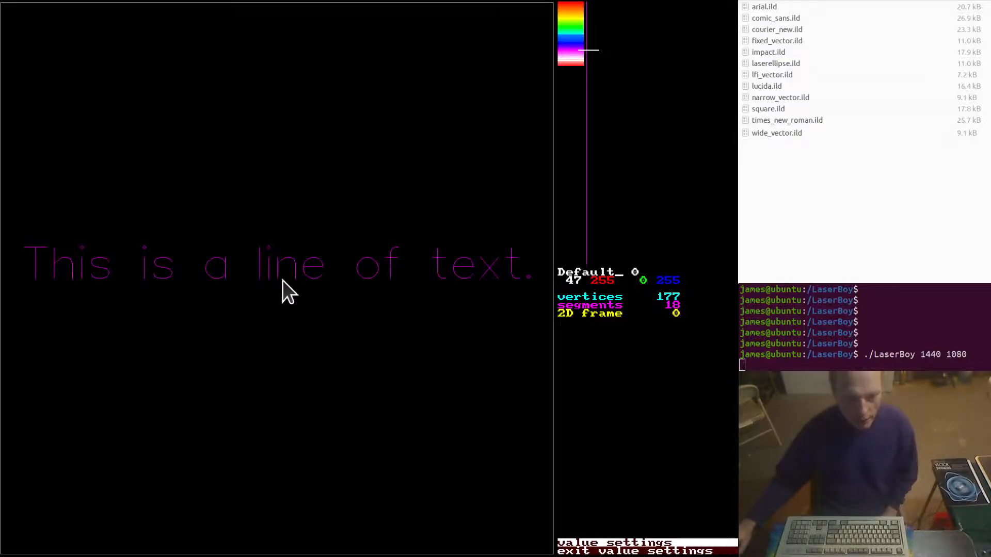
- Set the rendered variable font gap to 0% and leave the value settings without saving LaserBoy.wtf
key("v")
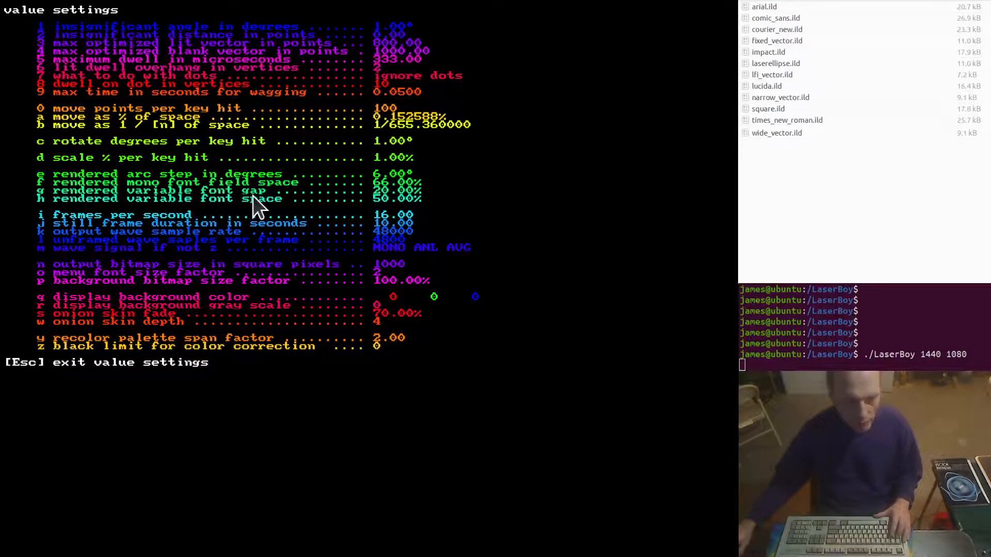
key("Escape")
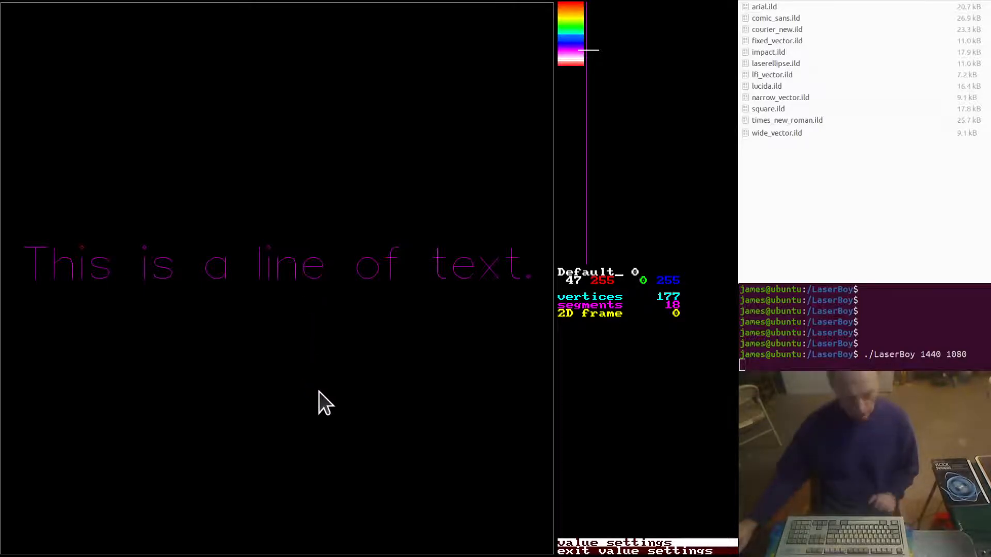
key("Tab")
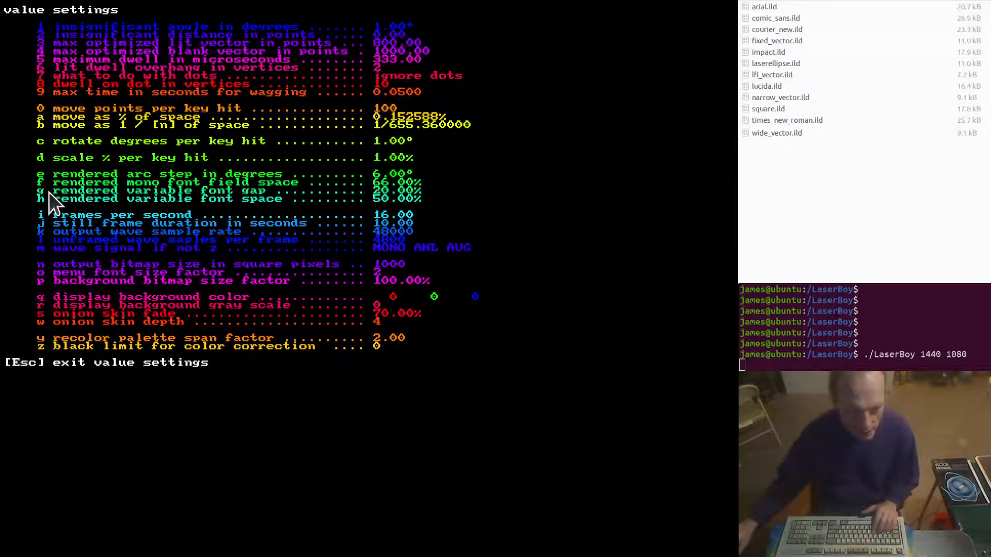
type("g0")
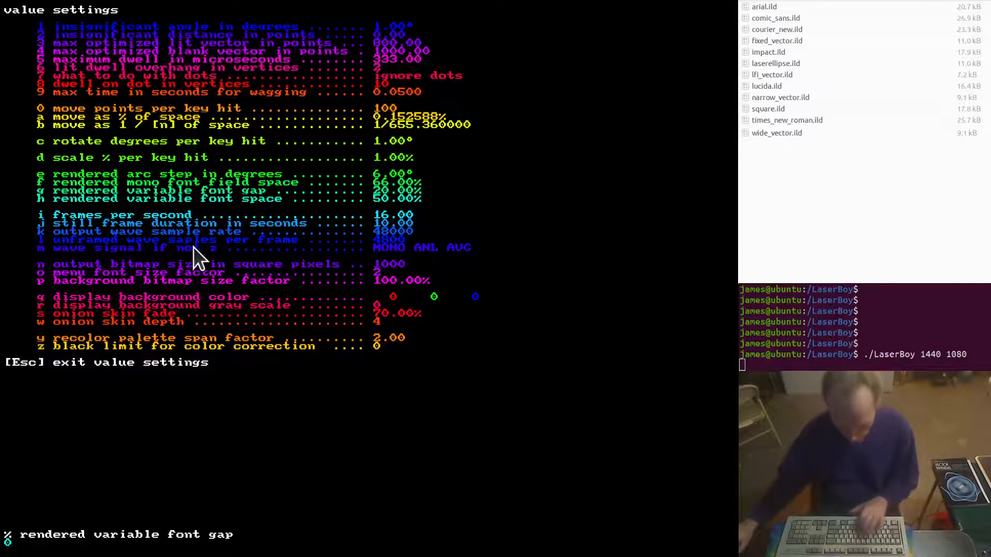
key("Return")
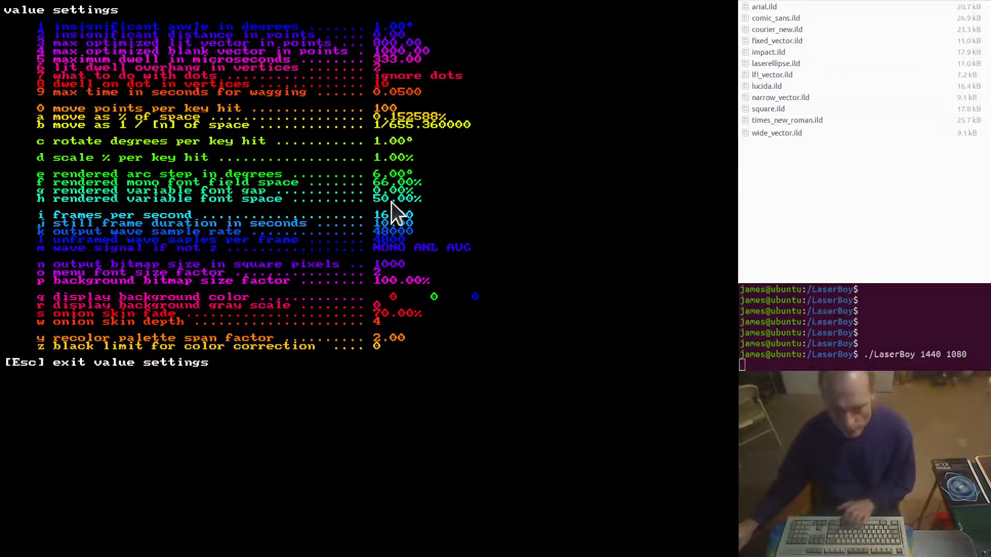
key("Escape")
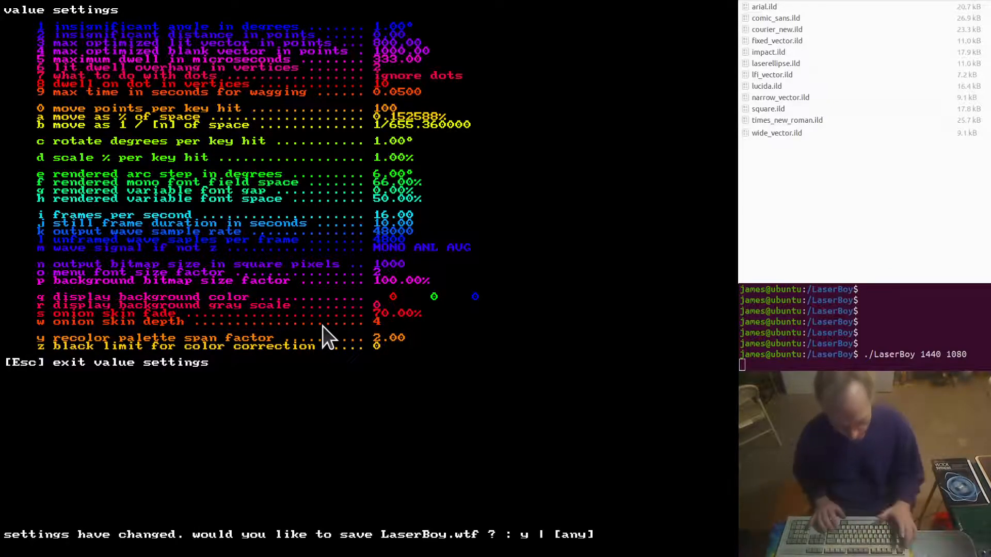
key("n")
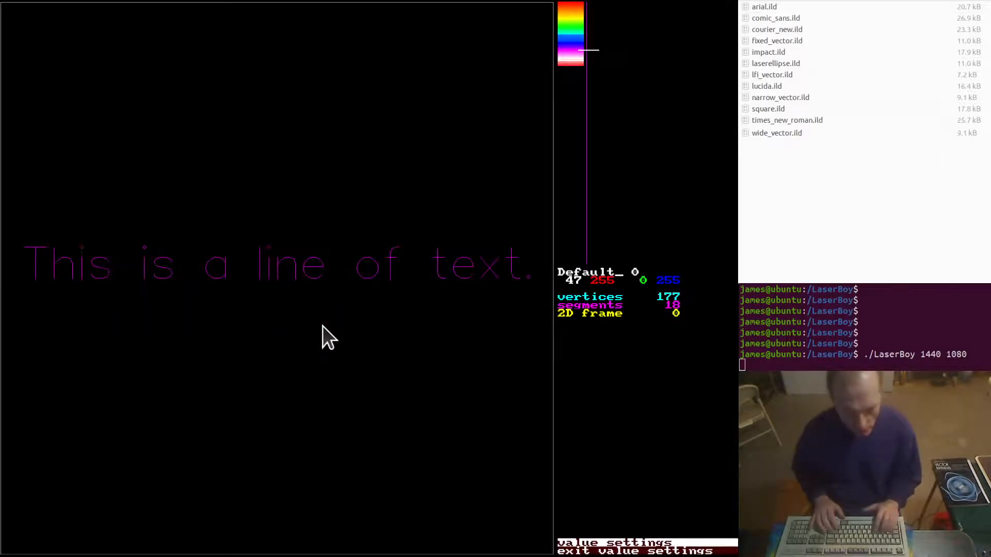
- Change the selected drawing color to yellow, palette color index 16
key("minus")
key("minus")
key("minus")
key("minus")
key("minus")
key("minus")
key("minus")
key("minus")
key("minus")
key("minus")
key("minus")
key("minus")
key("minus")
key("minus")
key("minus")
key("minus")
key("minus")
key("minus")
key("minus")
key("minus")
key("minus")
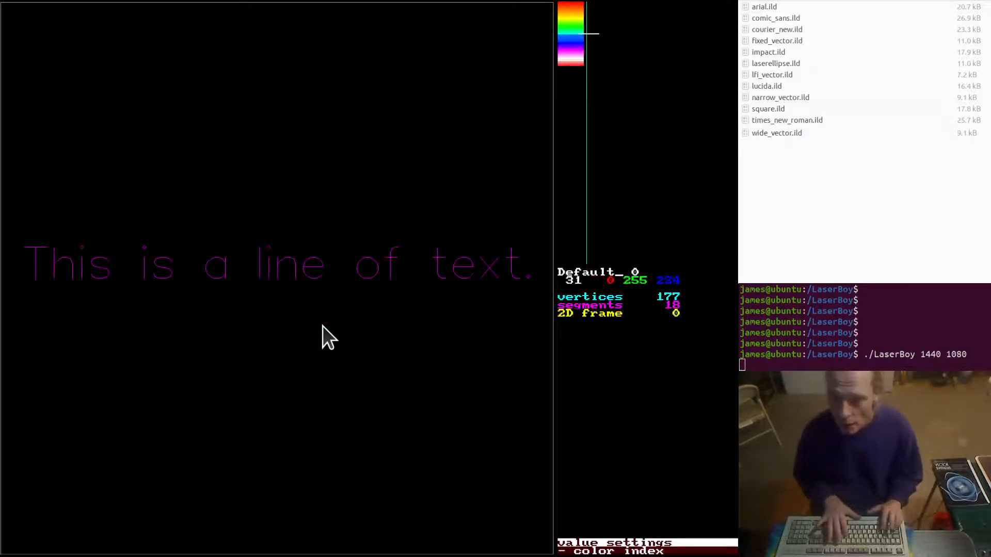
key("minus")
key("minus")
key("minus")
key("minus")
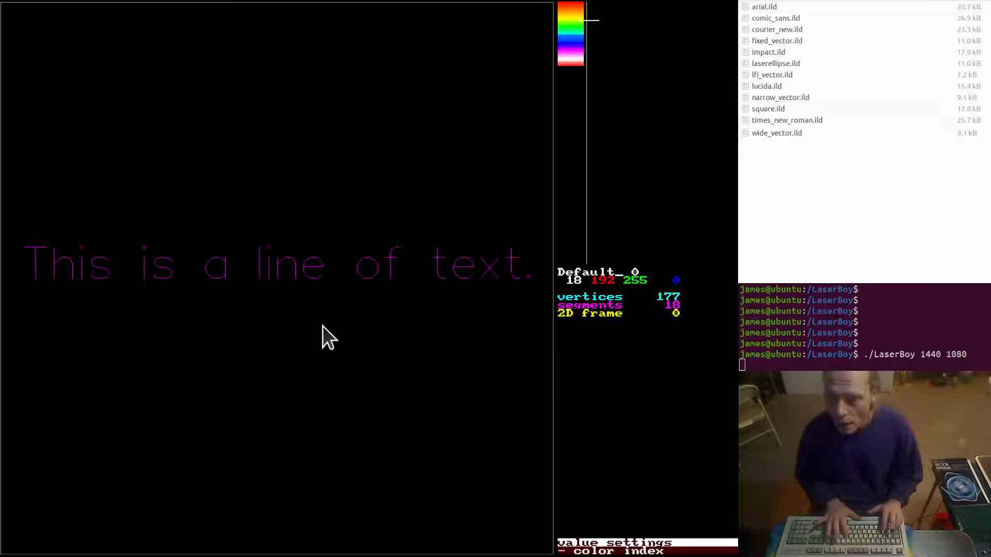
key("plus")
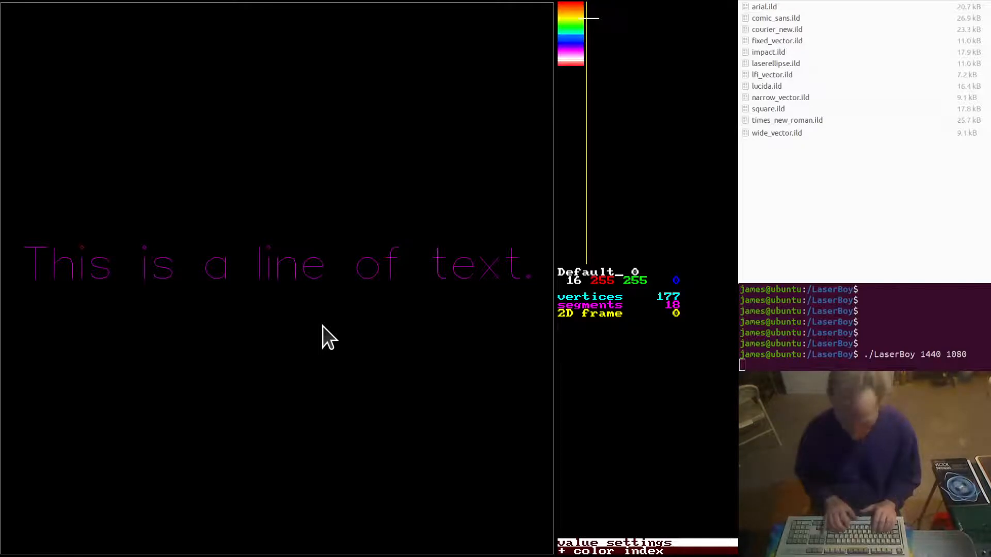
- Render "This is a line of text." as variable spaced text in wide_vector.ild with the baseline starting at X -30000, Y 7000, and hide the menu
key("Escape")
key("Escape")
key("Escape")
key("r")
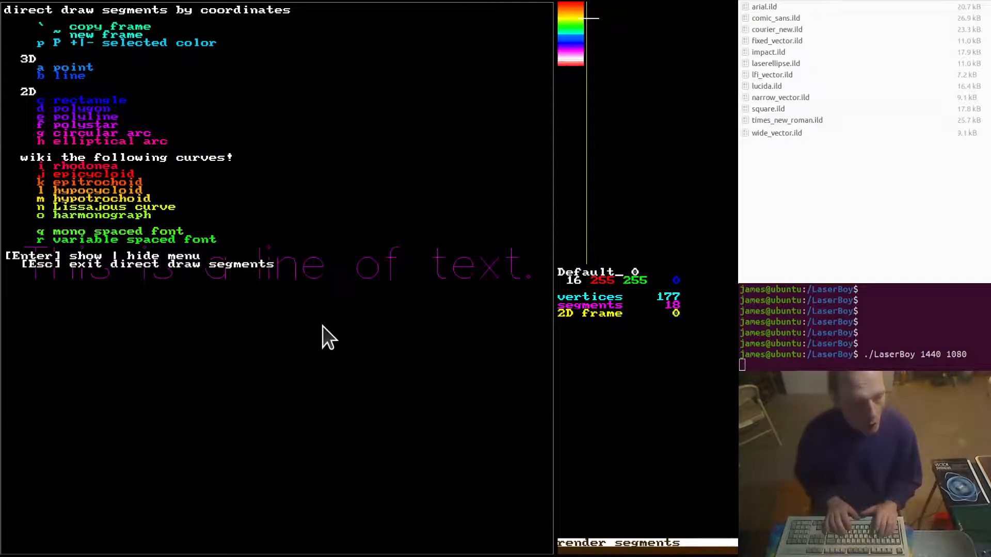
key("r")
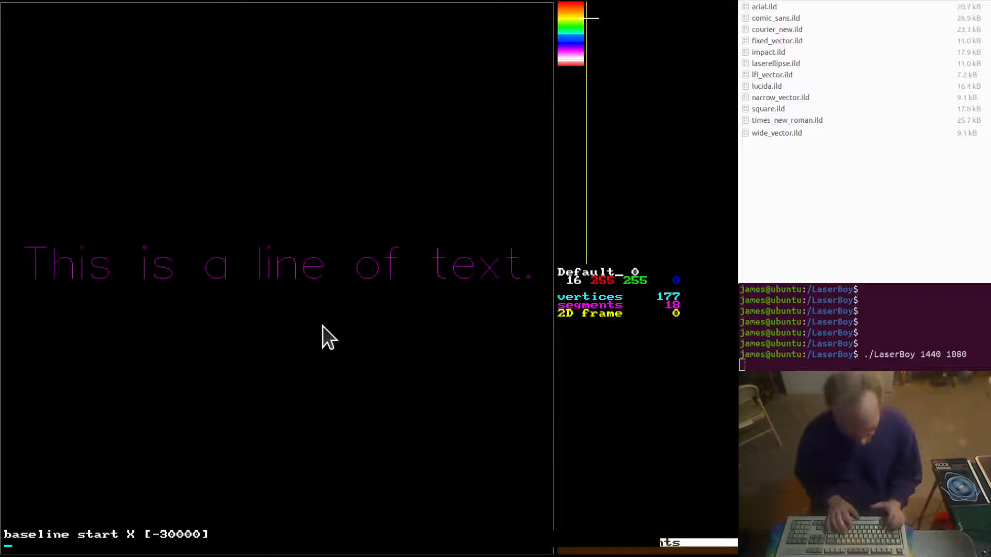
key("Return")
type("7000")
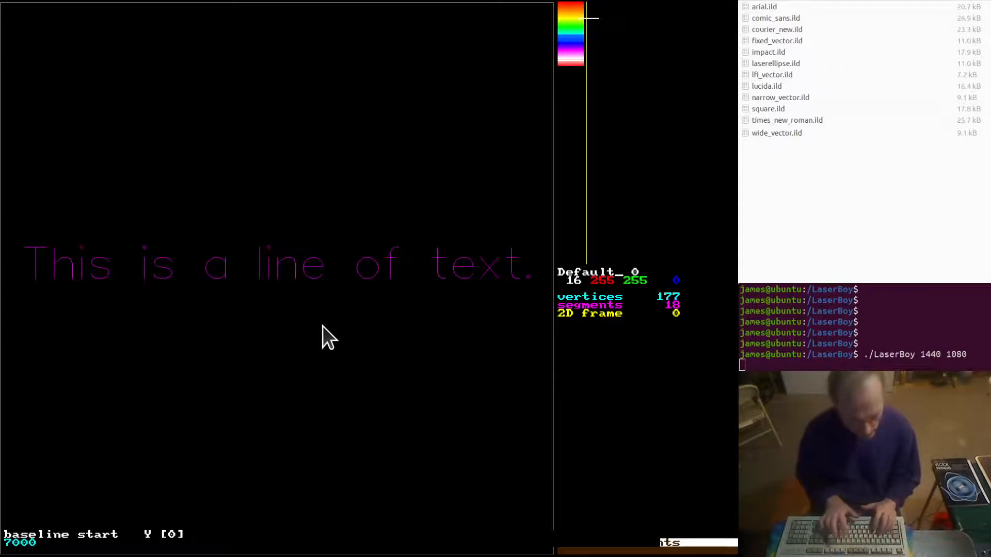
key("Return")
key("Return")
key("Return")
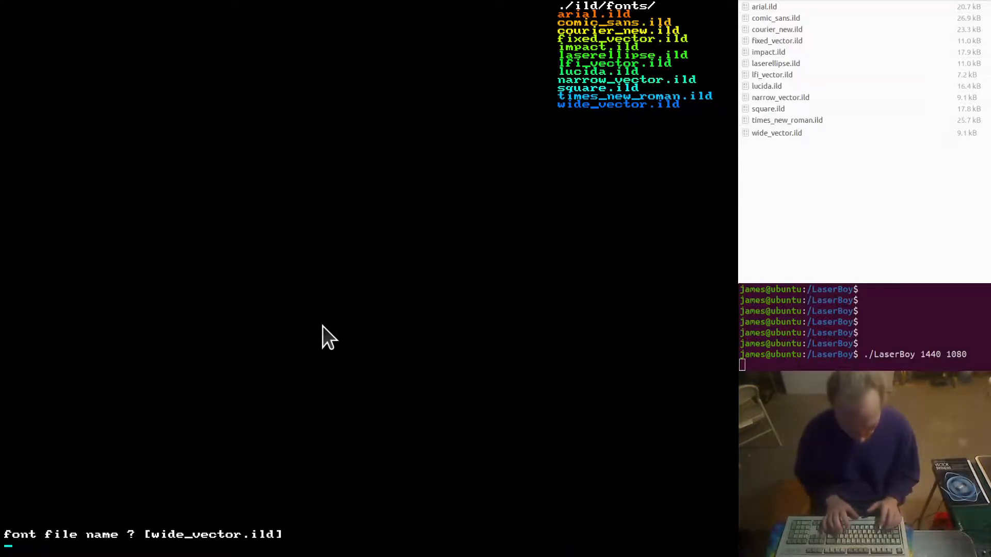
key("Return")
key("Return")
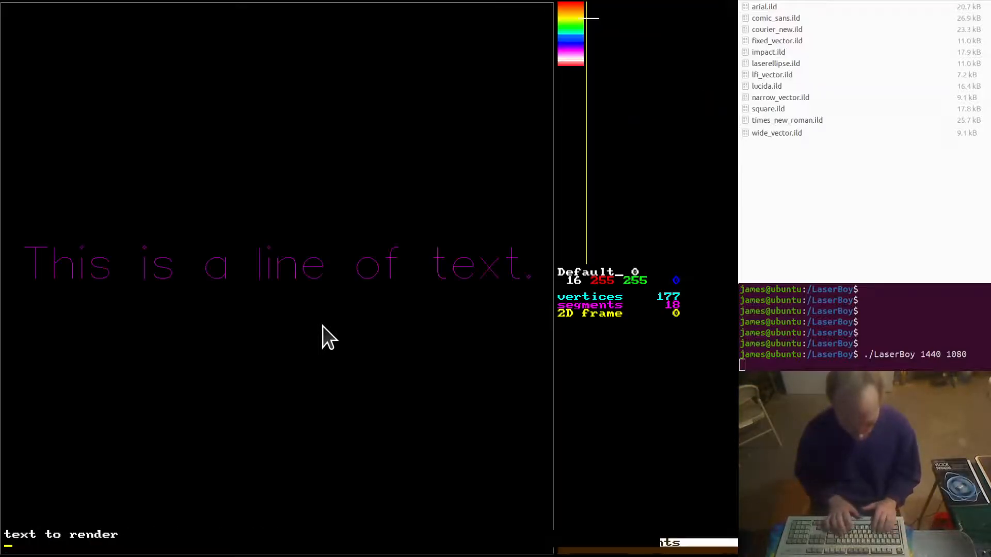
type("This is a")
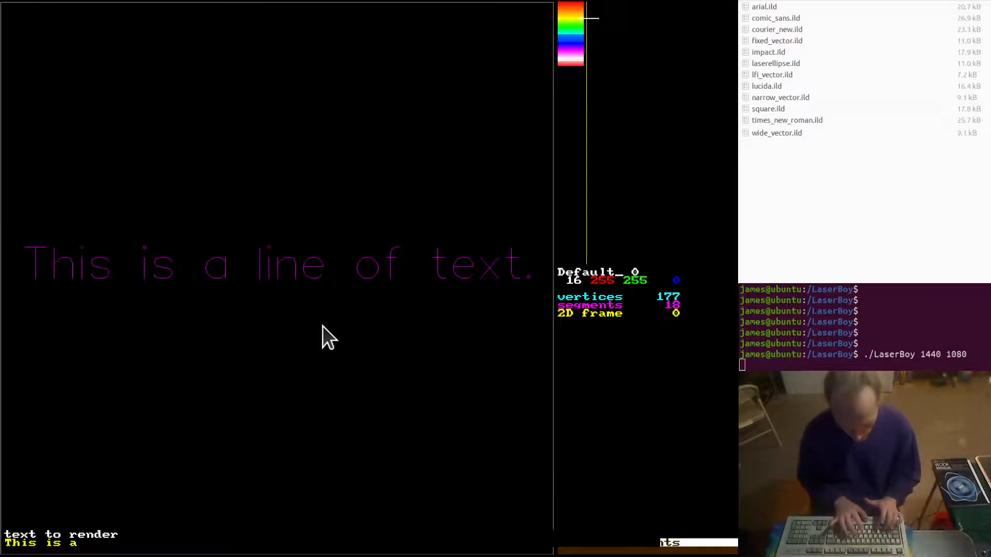
type(" line of text.")
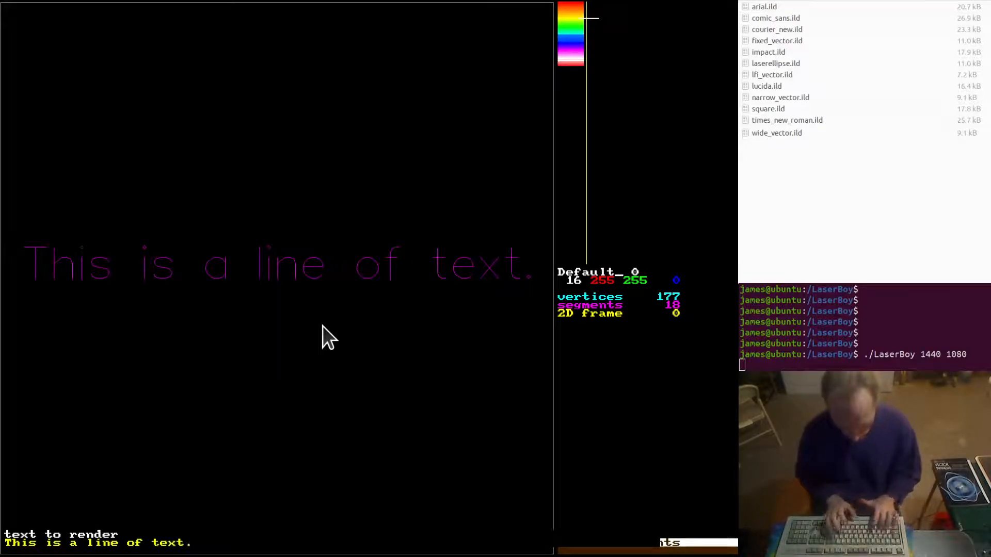
key("Return")
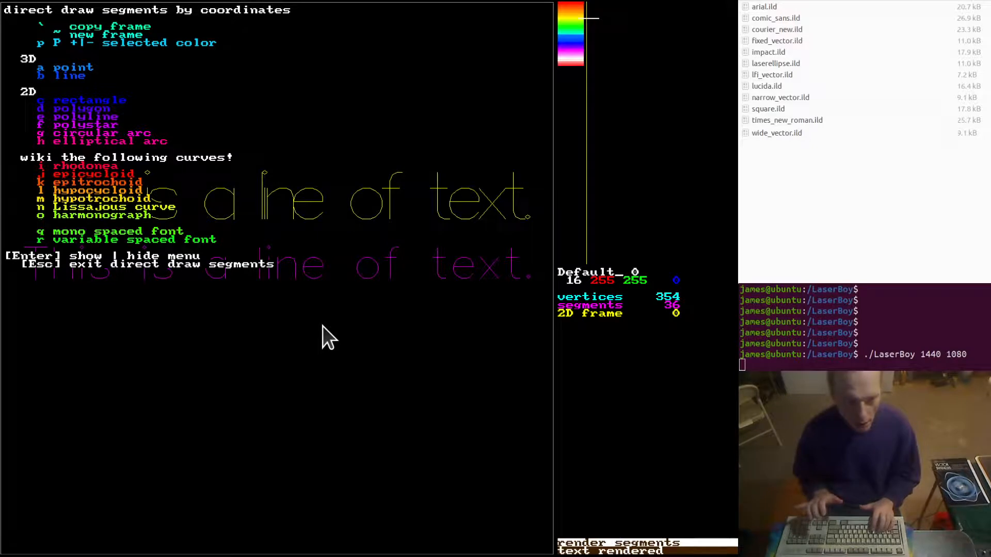
key("Return")
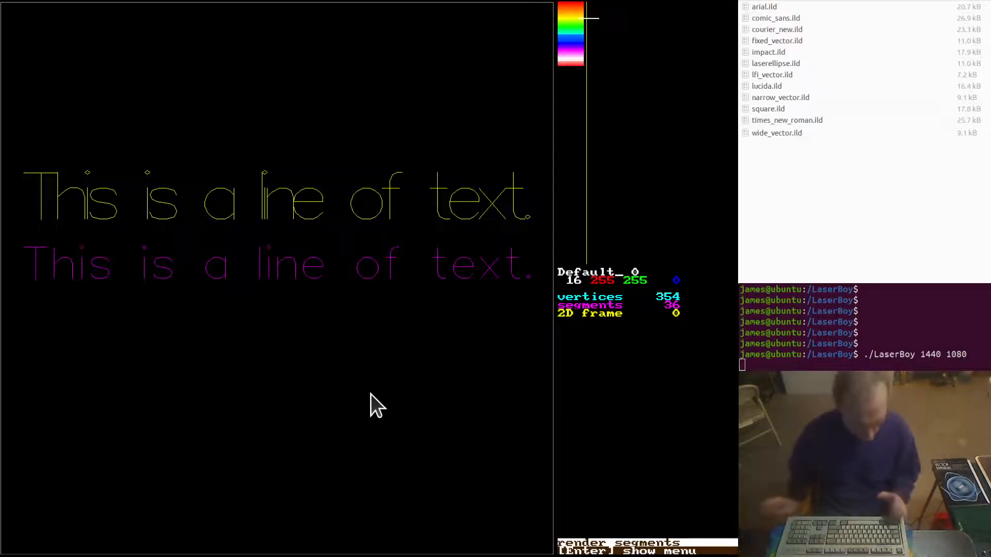
- Set the rendered variable font gap to 100% and save the settings to LaserBoy.wtf
key("v")
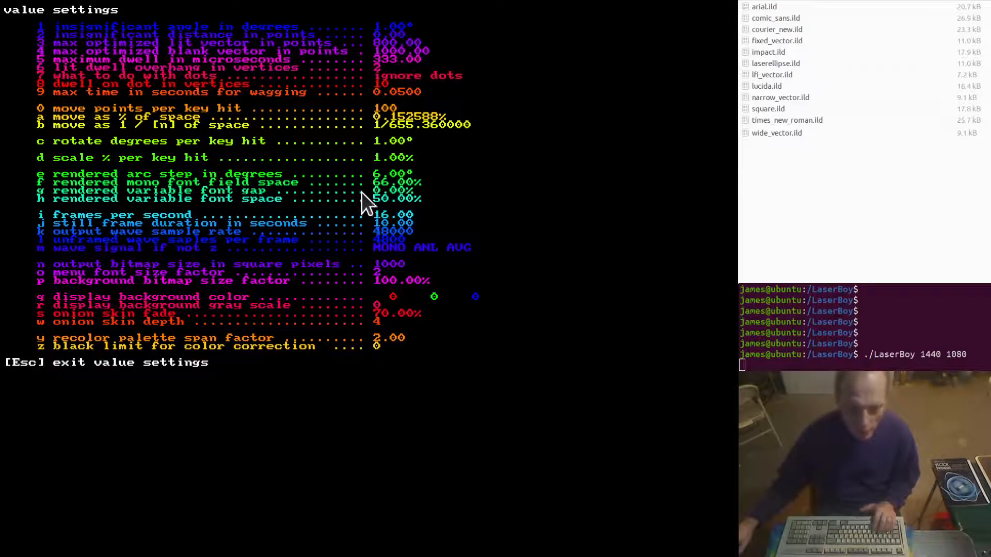
key("g")
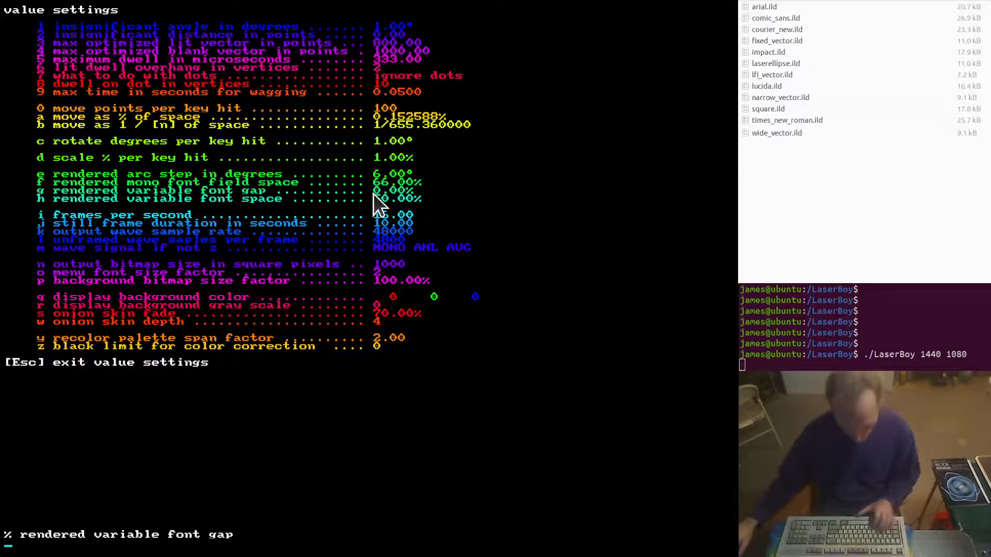
type("100")
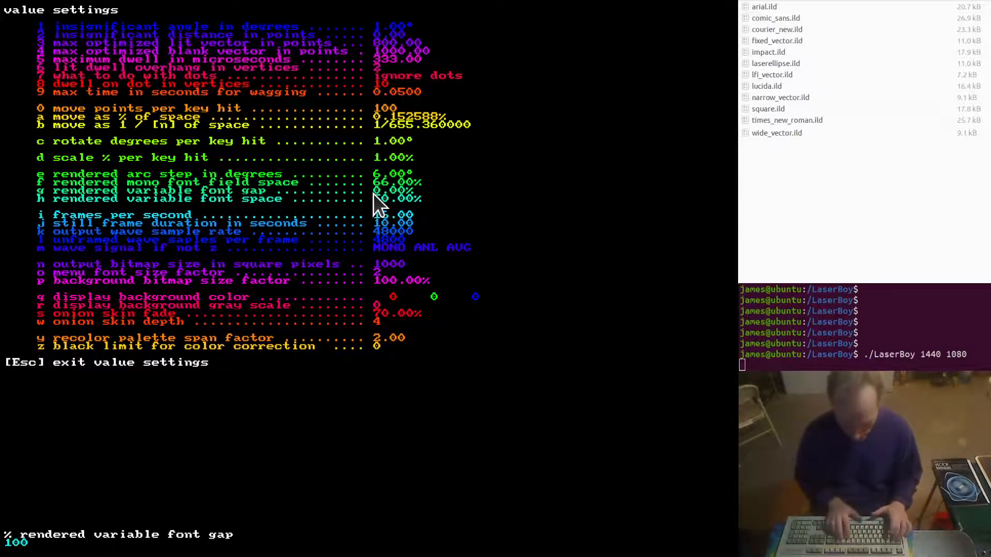
key("Return")
key("Escape")
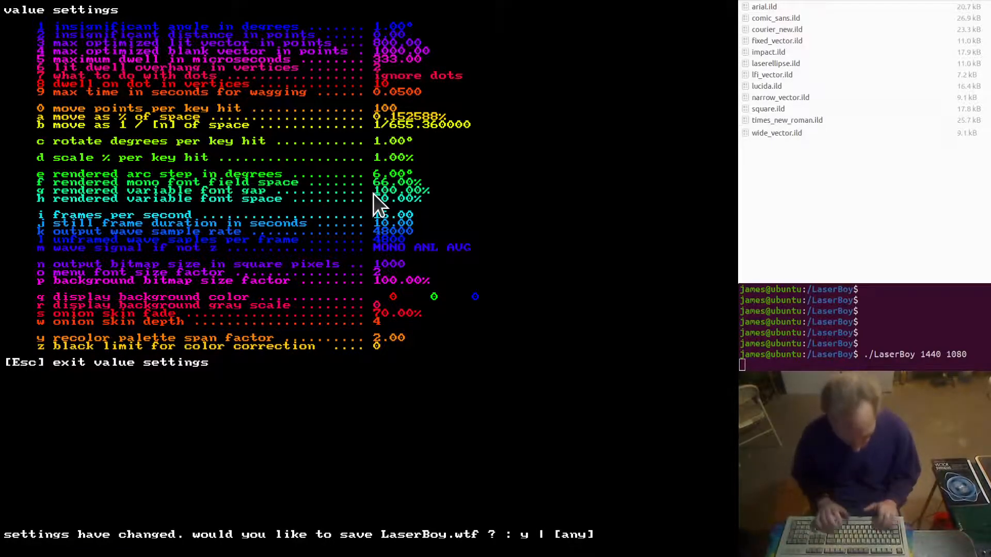
key("y")
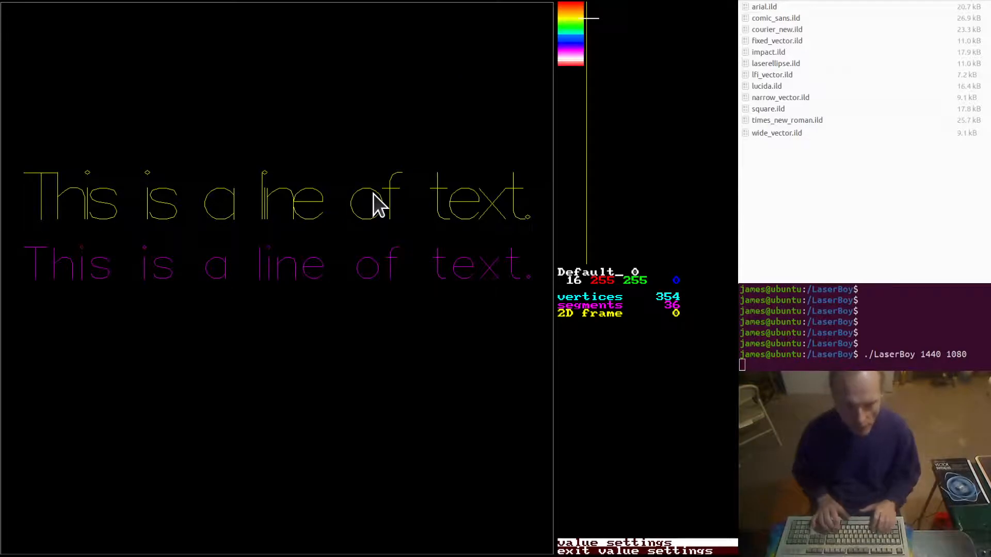
- Change the selected drawing color to the blue-green palette color index 31
key("bracketright")
key("bracketright")
key("bracketright")
key("bracketright")
key("bracketright")
key("bracketright")
key("bracketright")
key("bracketright")
key("bracketright")
key("bracketright")
key("bracketright")
key("bracketright")
key("bracketright")
key("bracketright")
key("bracketright")
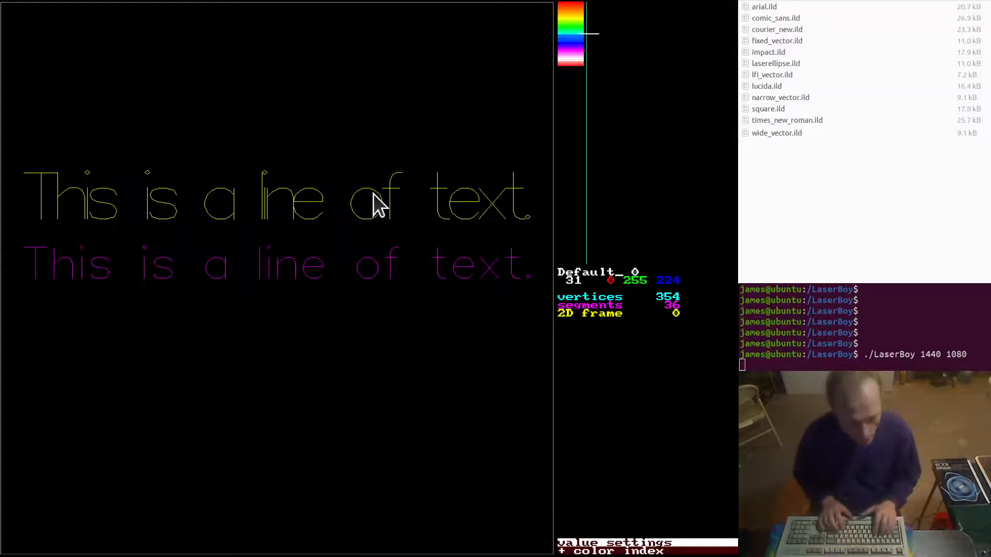
- Render "This is a line of text." as variable spaced text in wide_vector.ild with the baseline starting at the default X and Y -7000
key("t")
key("Return")
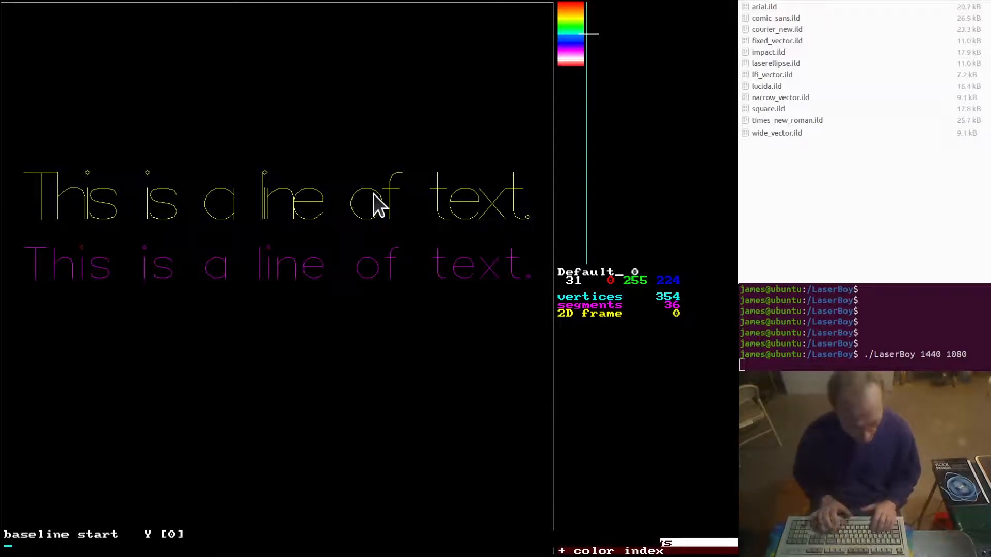
type("-7000")
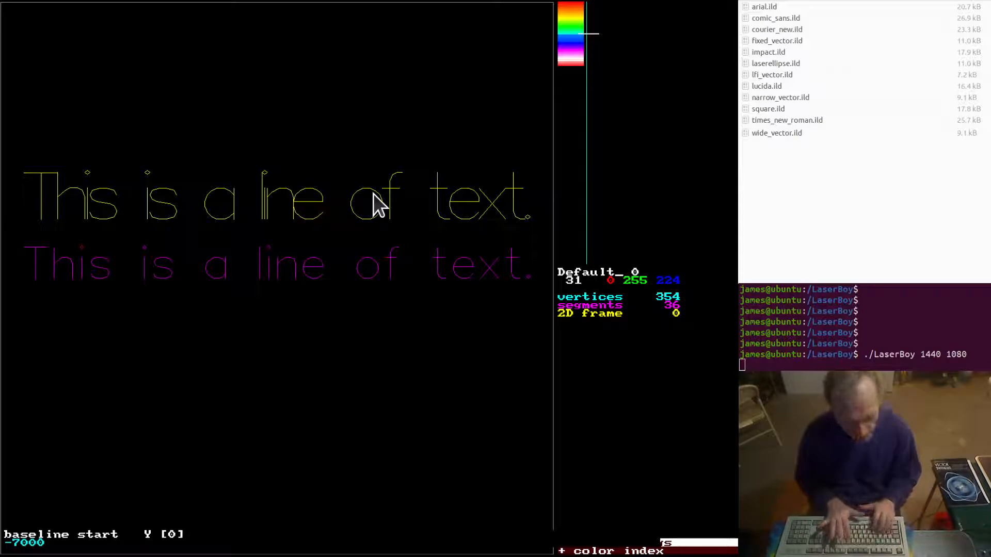
key("Return")
key("Return")
key("Return")
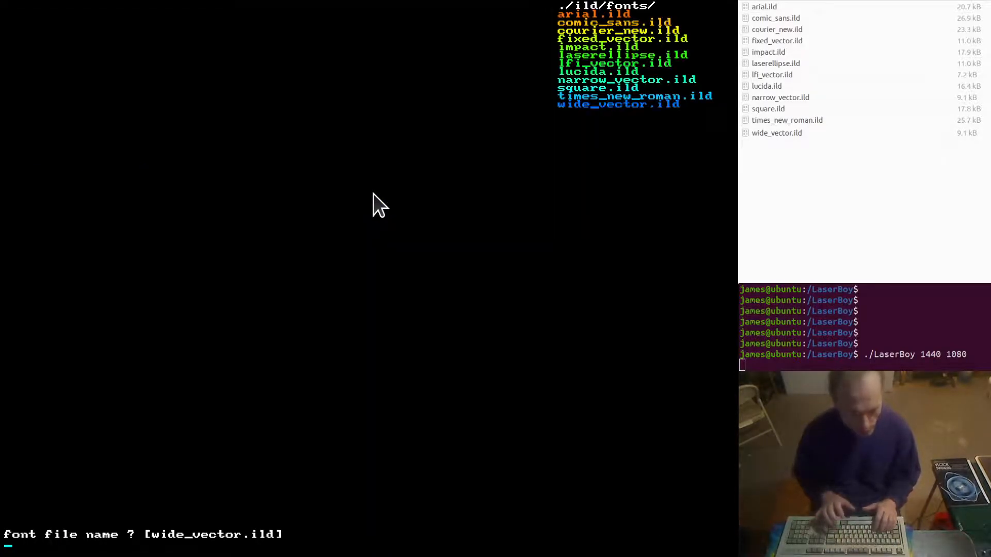
key("Return")
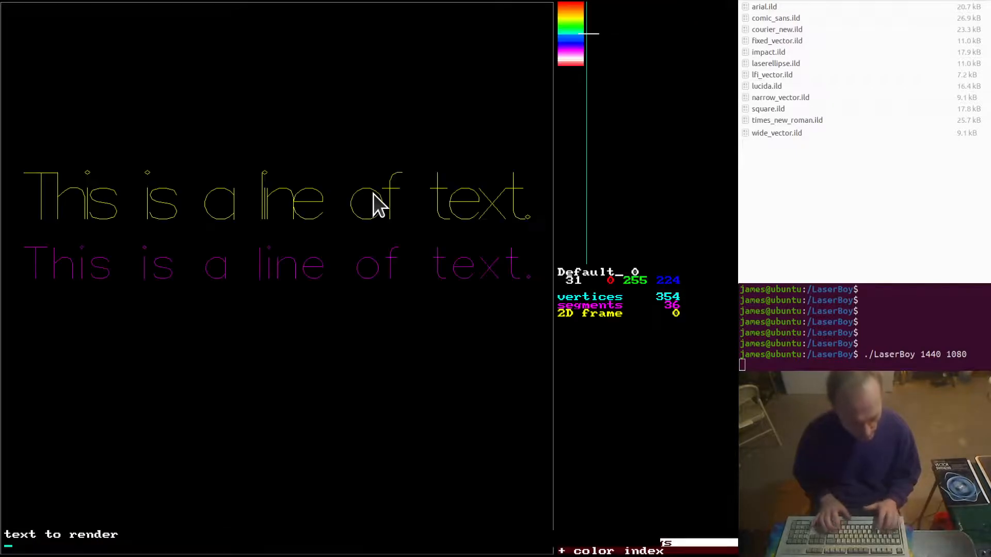
type("This is a line of text.")
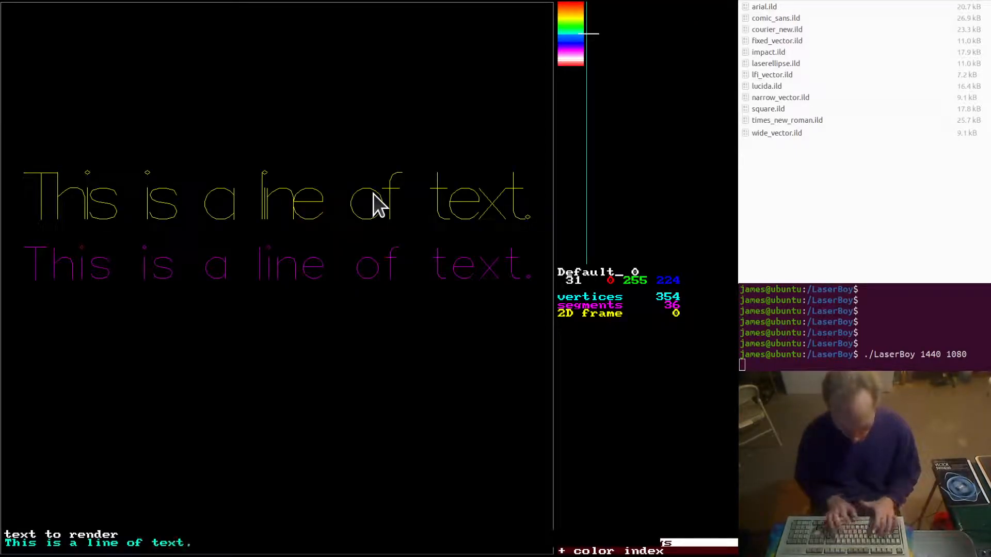
key("Return")
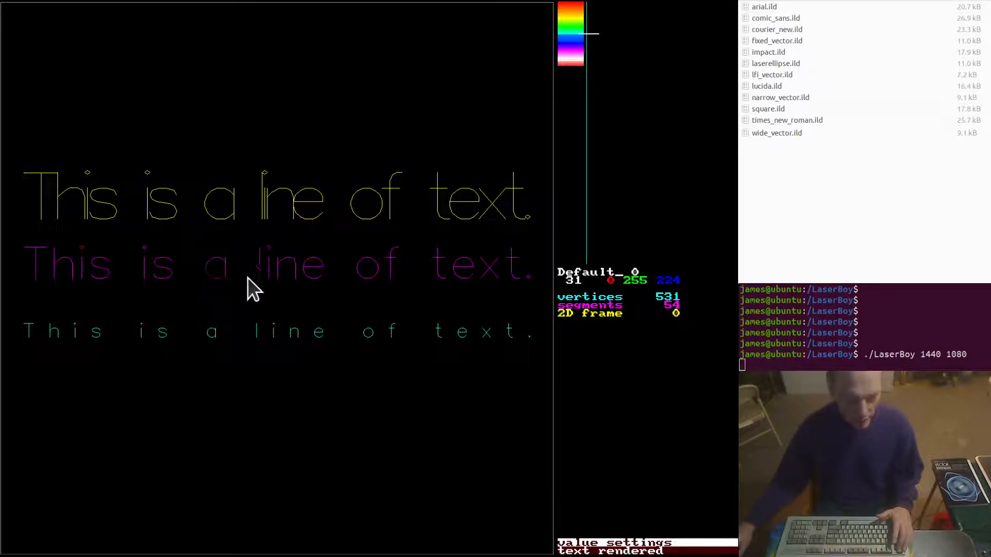
- Set the rendered variable font space to 20% in the value settings
key("Tab")
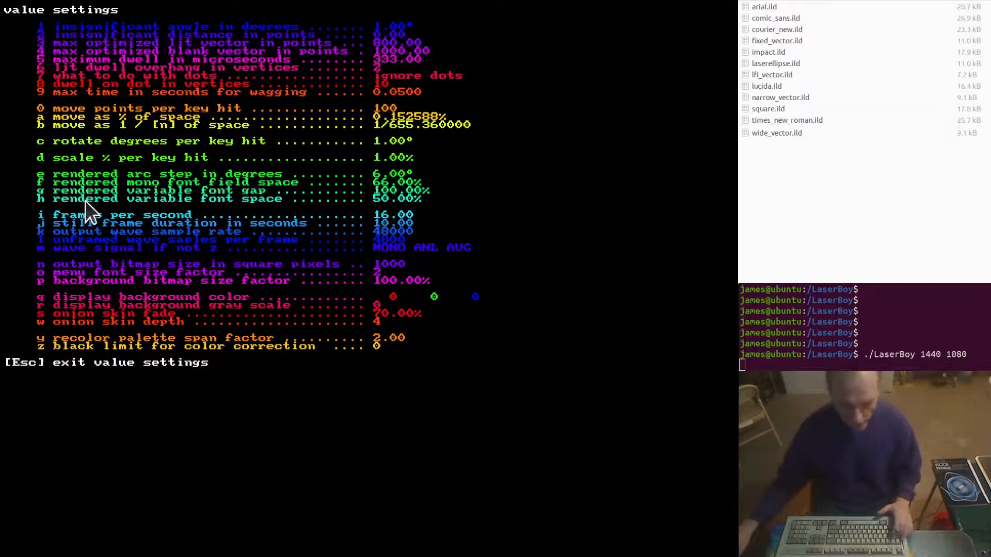
key("h")
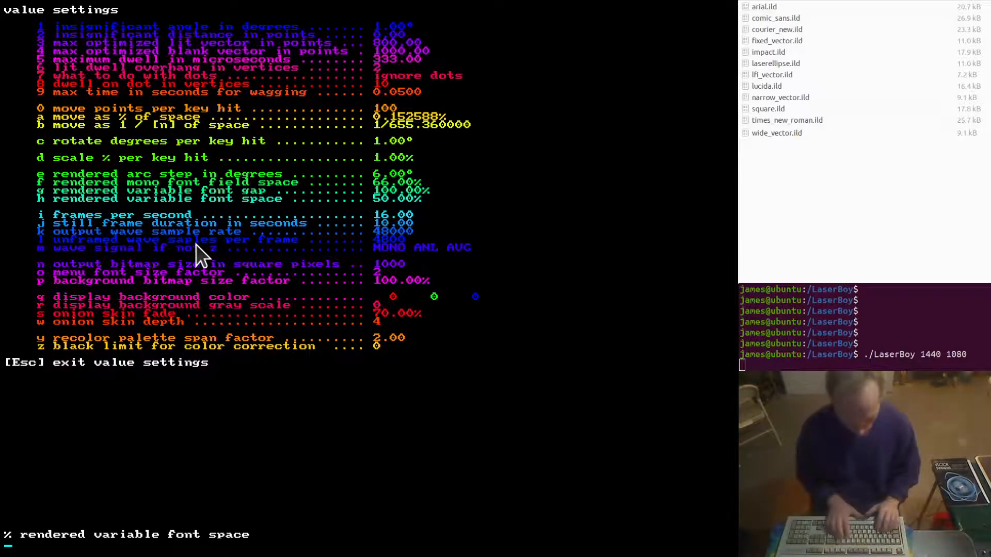
type("20")
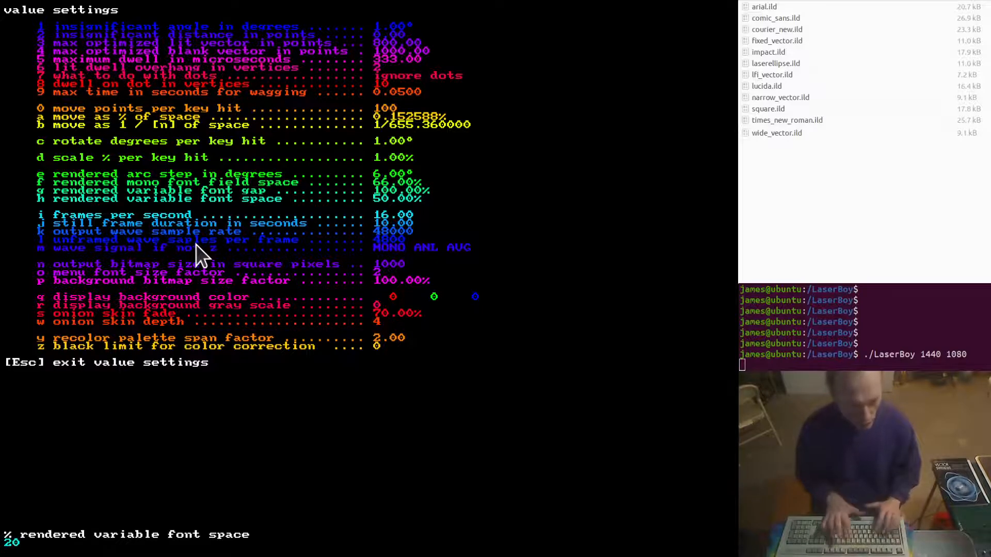
key("Return")
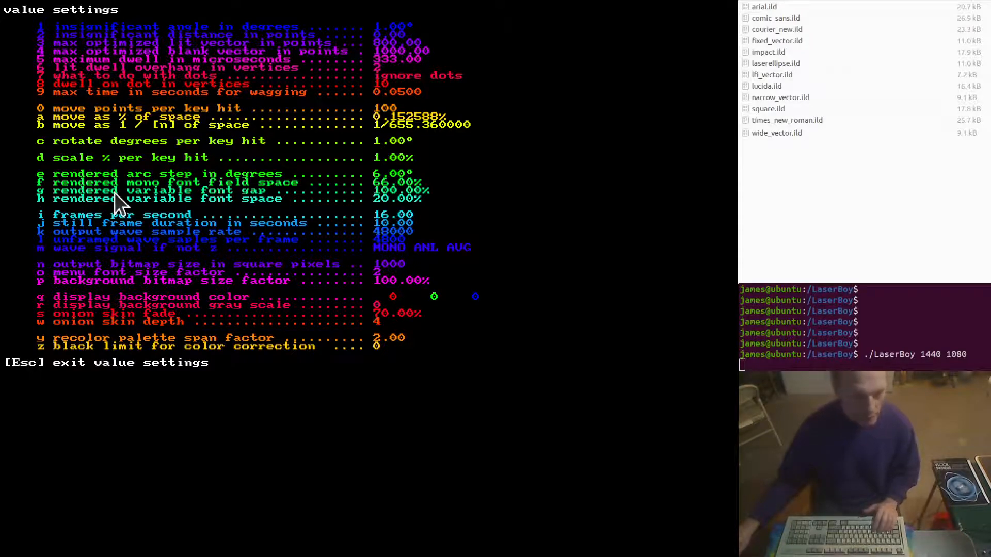
- Set the rendered variable font gap to 12% and exit the value settings without saving them to LaserBoy.wtf
key("g")
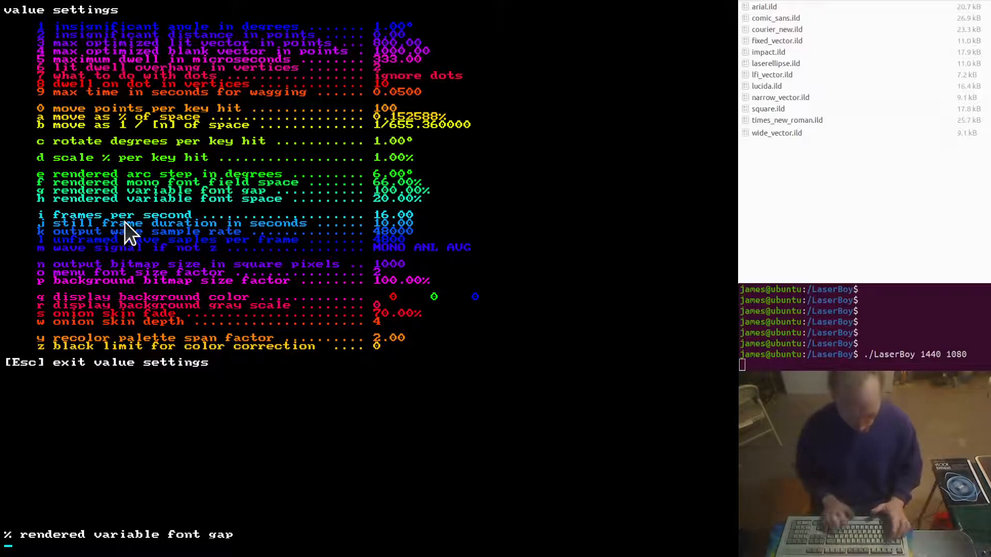
type("20")
key("BackSpace")
key("BackSpace")
type("12")
key("Return")
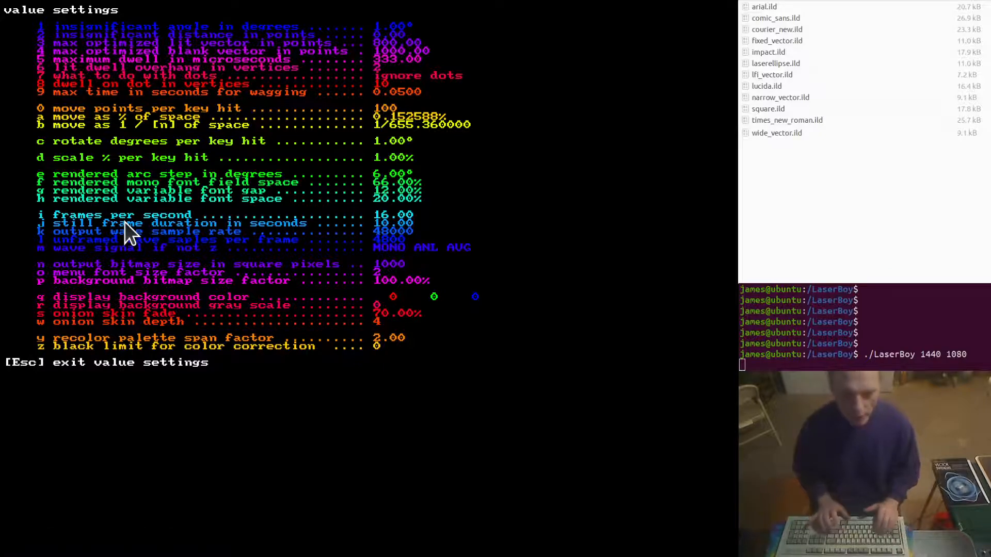
key("Escape")
key("n")
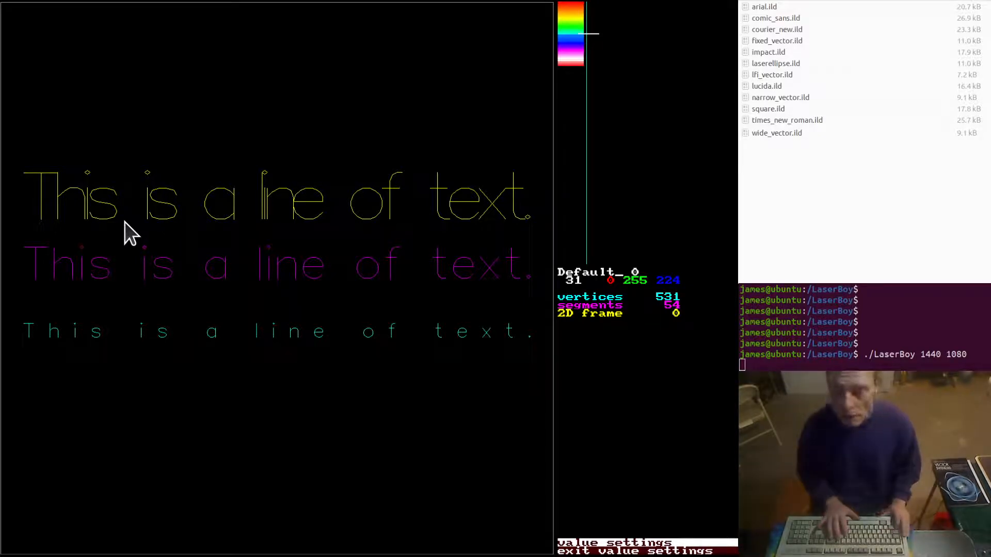
- Change the selected drawing color to red, palette color index 0
key("Up")
key("Up")
key("Up")
key("Up")
key("Up")
key("Up")
key("Up")
key("Up")
key("Up")
key("Up")
key("Up")
key("Down")
key("Down")
key("Down")
key("Down")
key("Down")
key("Down")
key("Down")
key("Down")
key("Down")
key("Down")
key("Down")
key("Down")
key("Down")
key("Down")
key("Down")
key("Down")
key("Down")
key("Down")
key("Down")
key("Down")
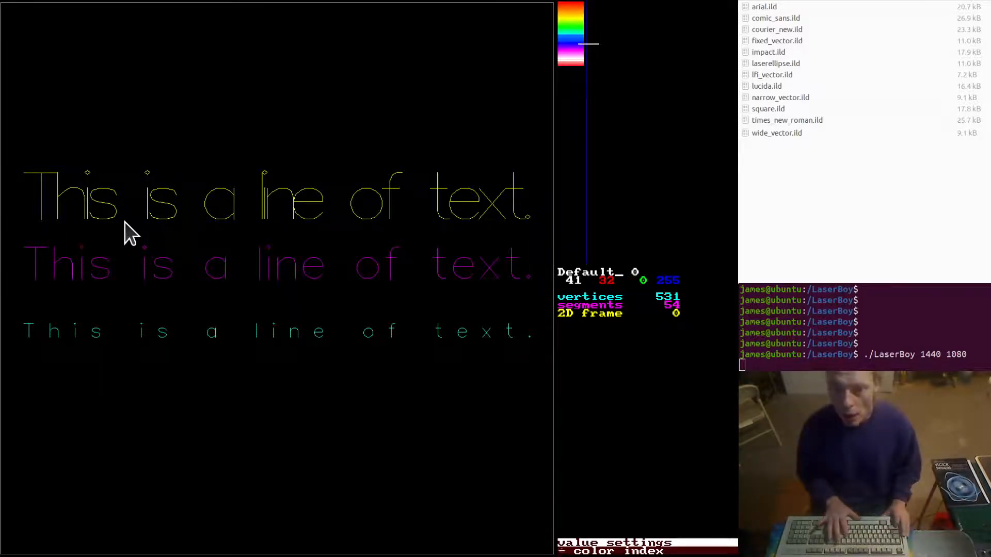
key("Down")
key("Down")
key("Down")
key("Down")
key("Down")
key("Down")
key("Down")
key("Down")
key("Down")
key("Down")
key("Down")
key("Down")
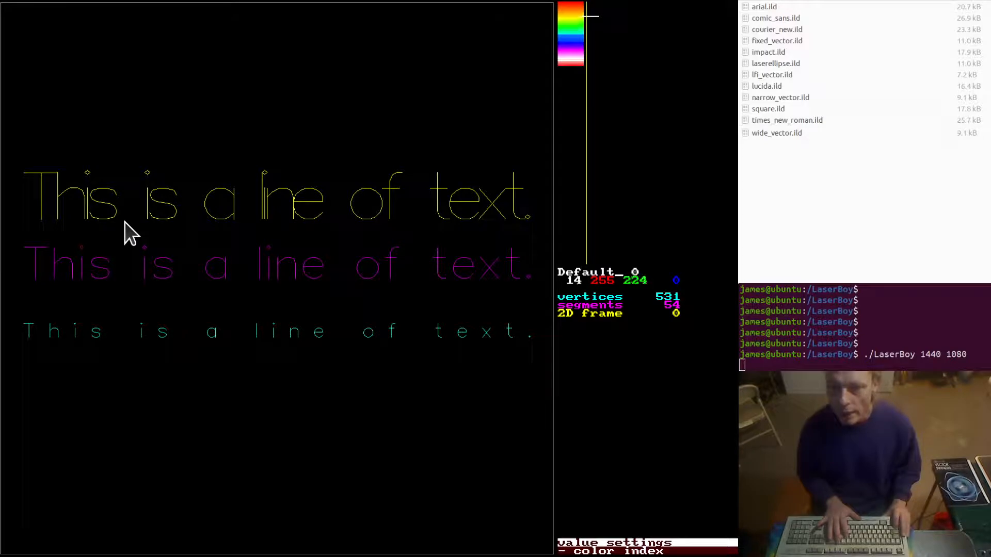
key("Down")
key("Down")
key("Down")
key("Down")
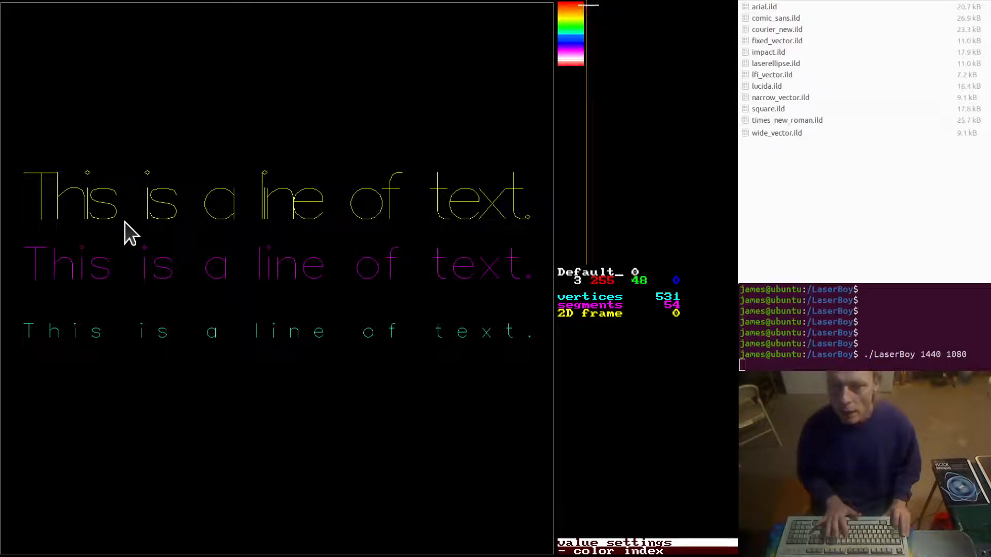
key("Down")
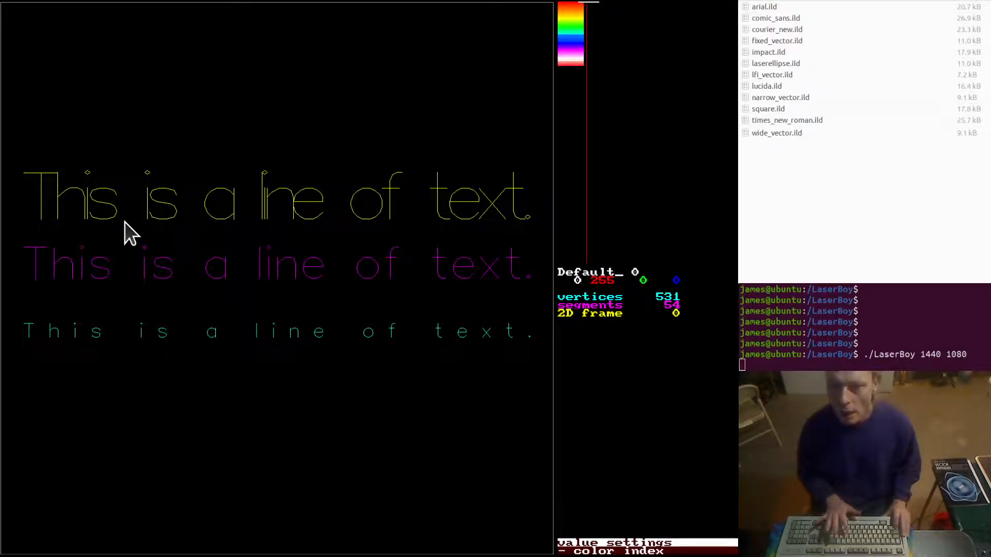
- Render "THis is a line of text." as variable spaced text in wide_vector.ild with the baseline starting at the default X and Y 14000
key("b")
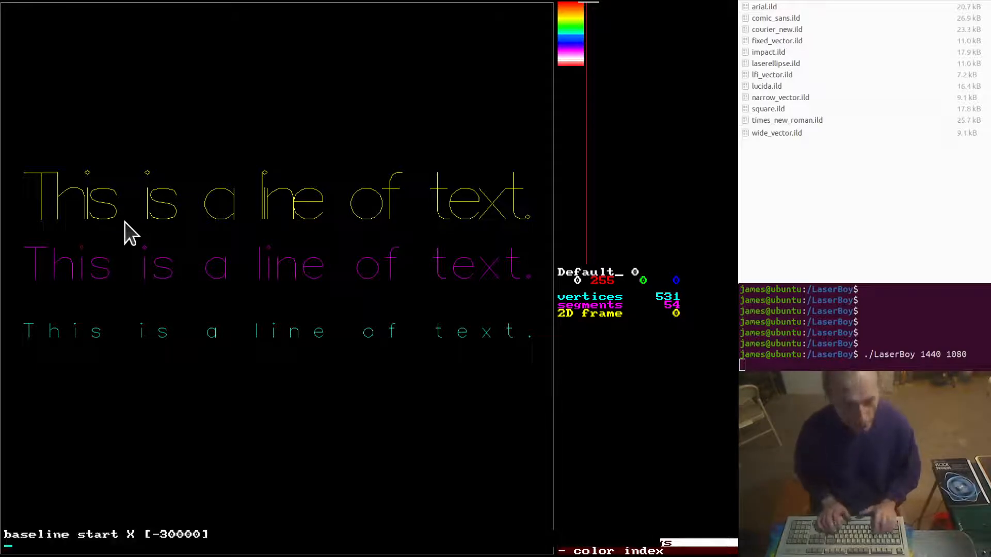
key("Return")
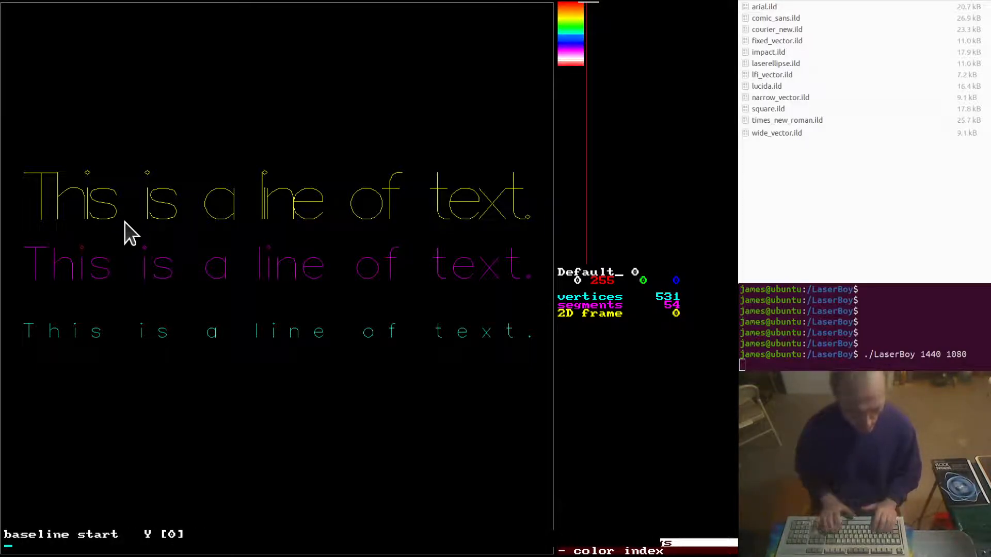
type("1400")
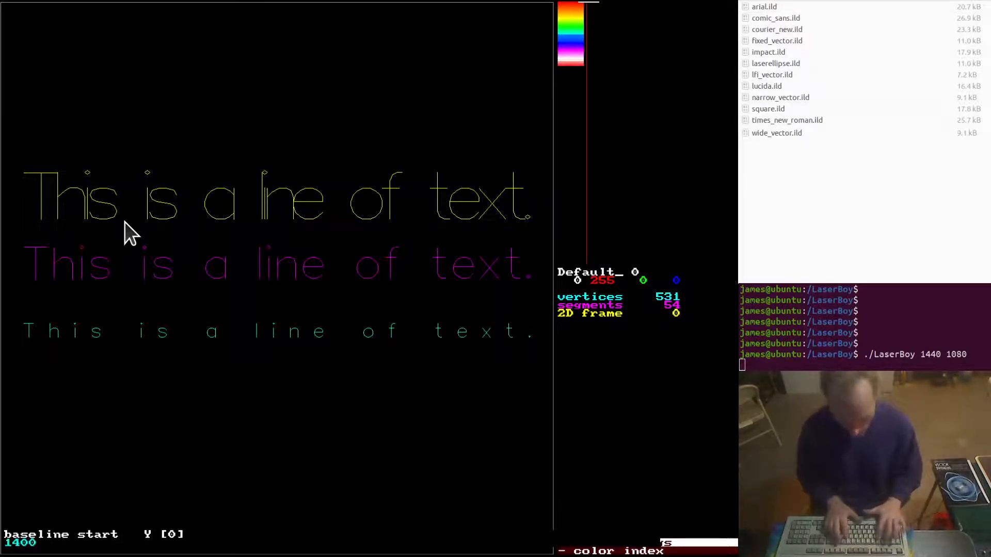
type("0")
key("Return")
key("Return")
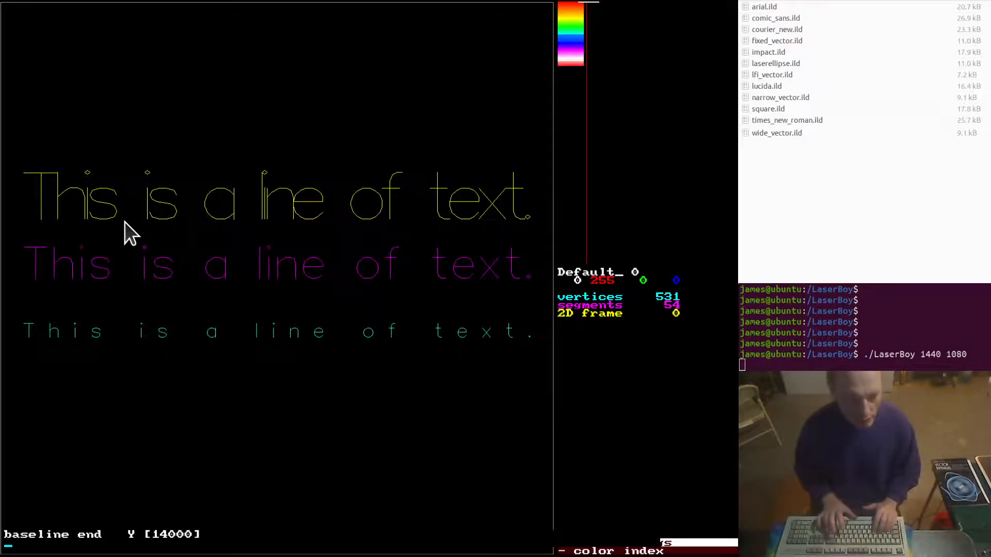
key("Return")
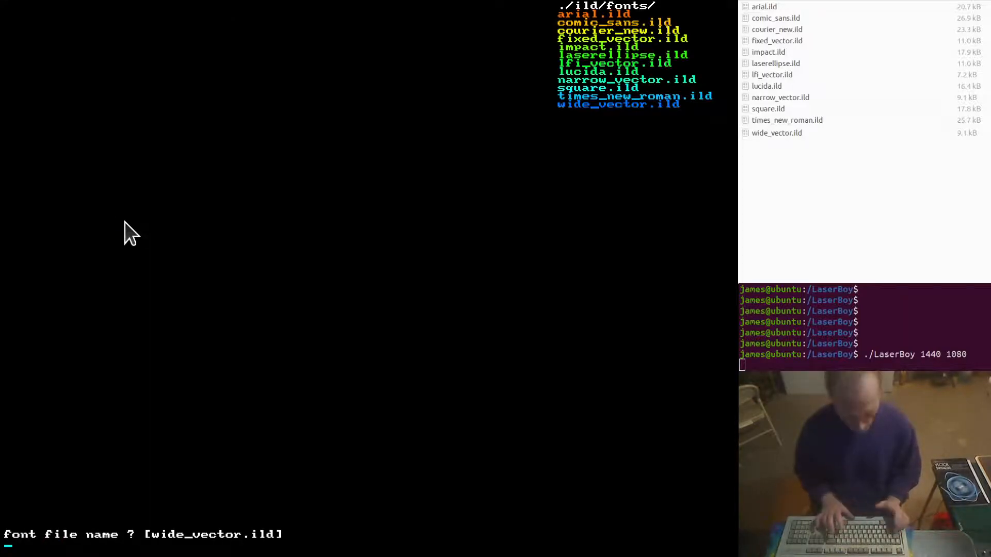
key("Return")
type("TH")
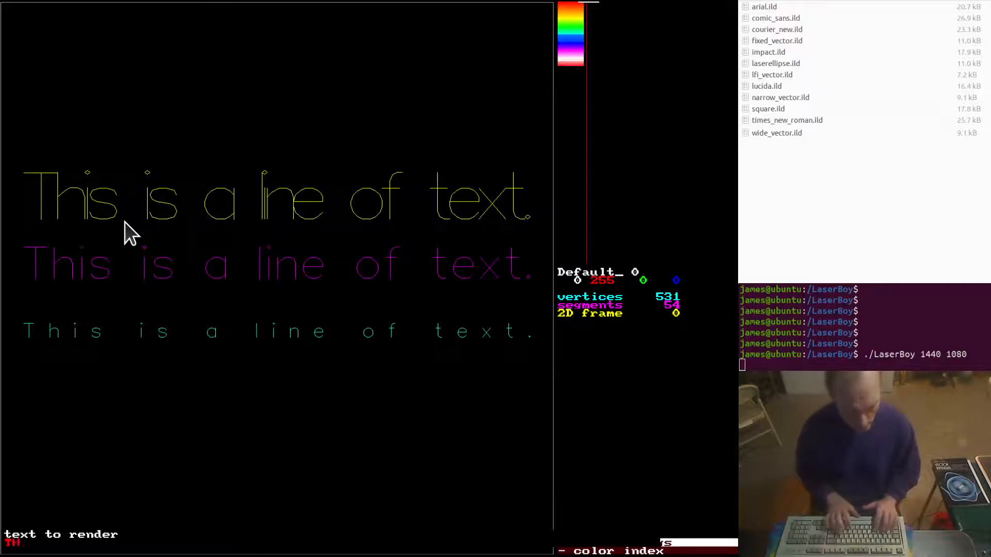
type("is is a lin")
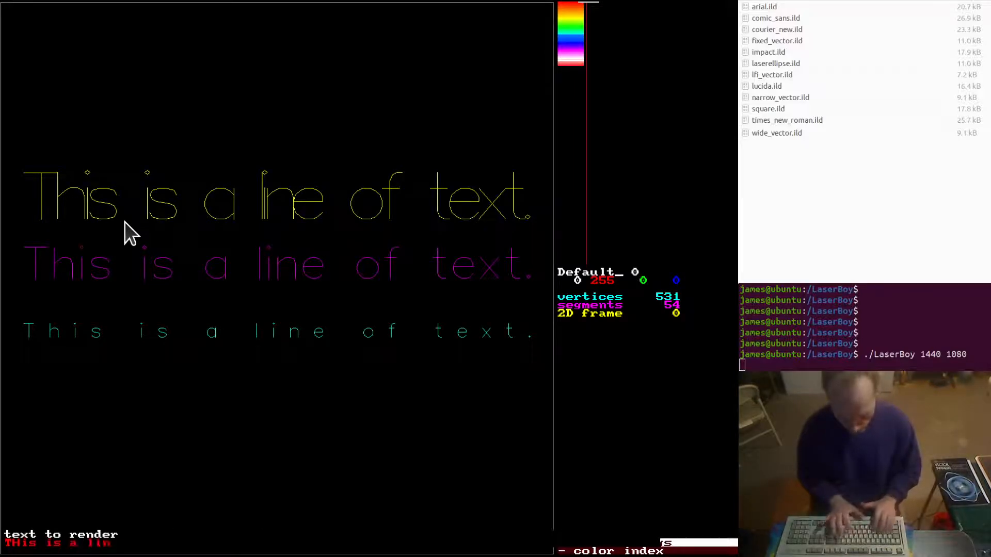
type("e of text.")
key("Return")
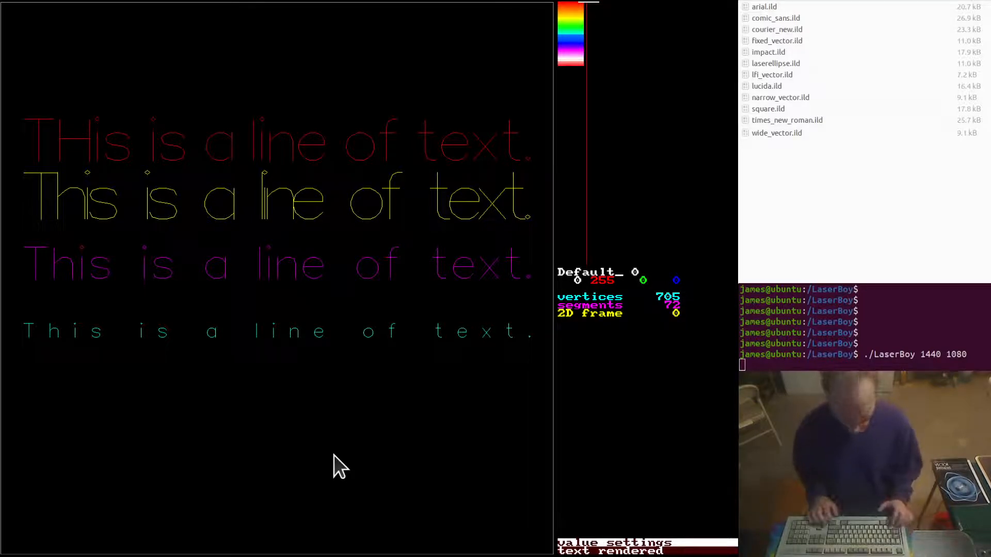
- Create a new empty frame and set the rendered mono font field space to 70% in the value settings
key("n")
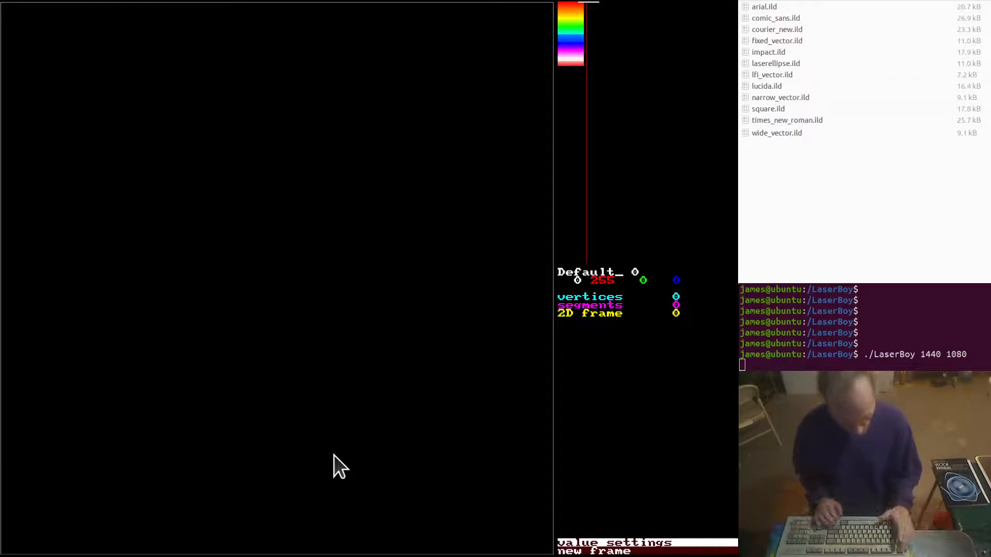
key("grave")
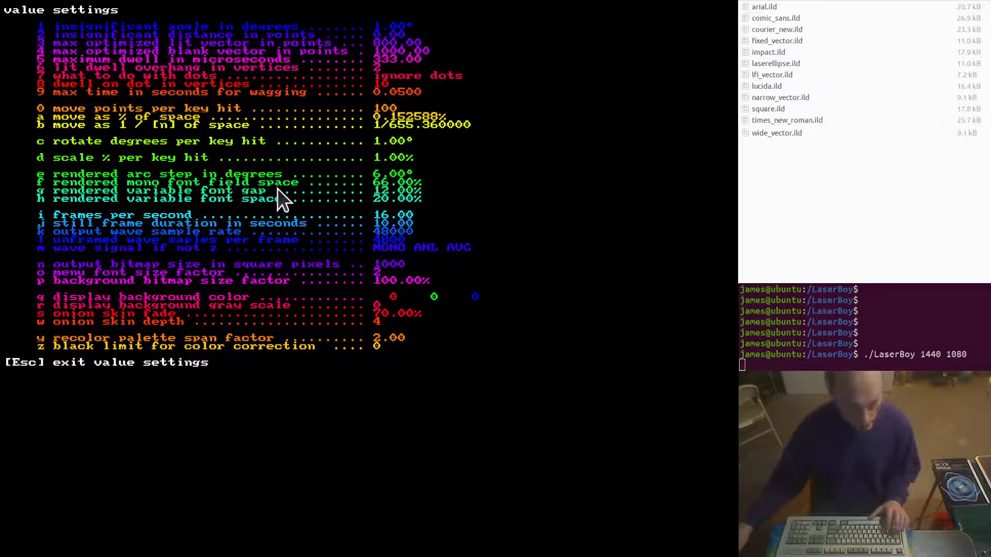
type("f")
type("70")
key("Return")
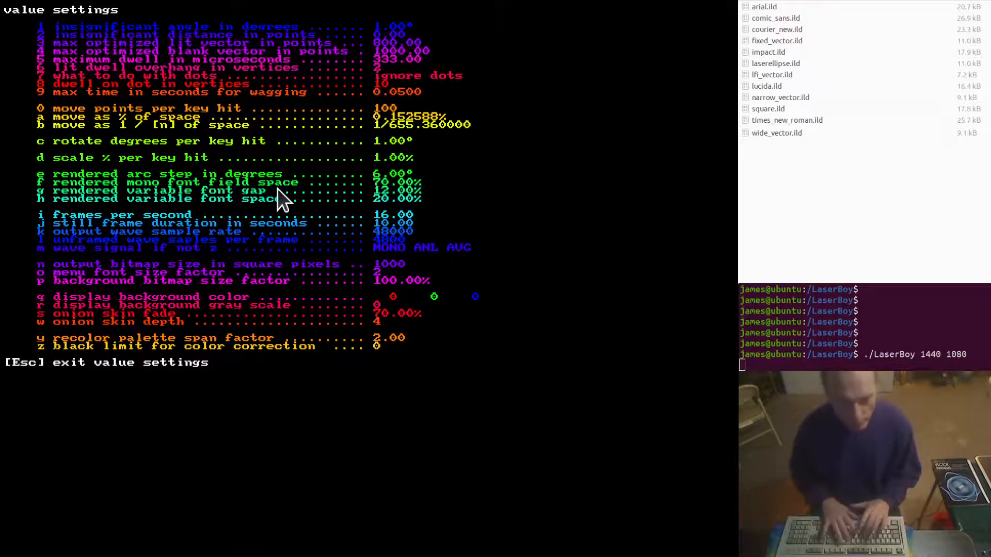
- Set the rendered variable font gap to 20% and space to 50%, saving the settings to LaserBoy.wtf
type("g")
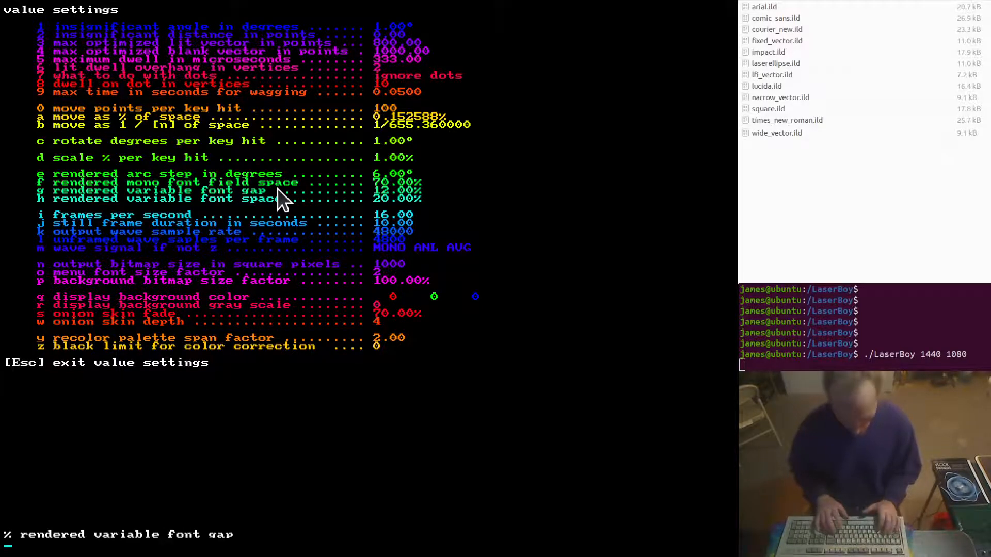
type("20")
key("Return")
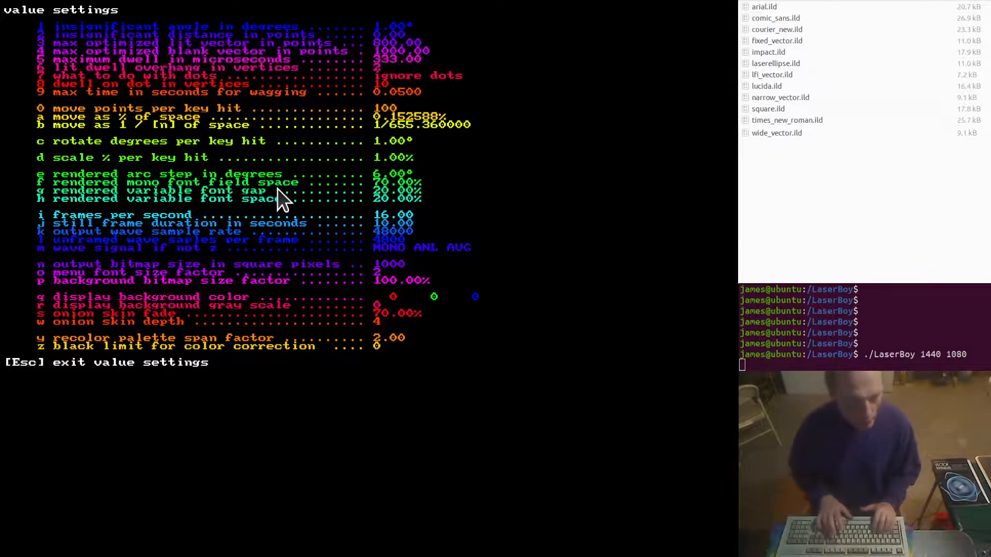
key("h")
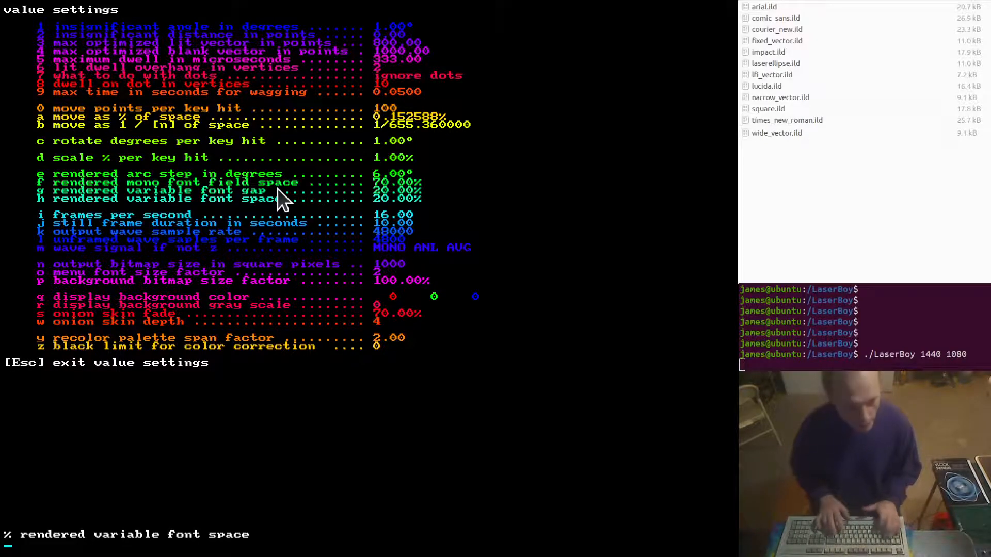
type("50")
key("Return")
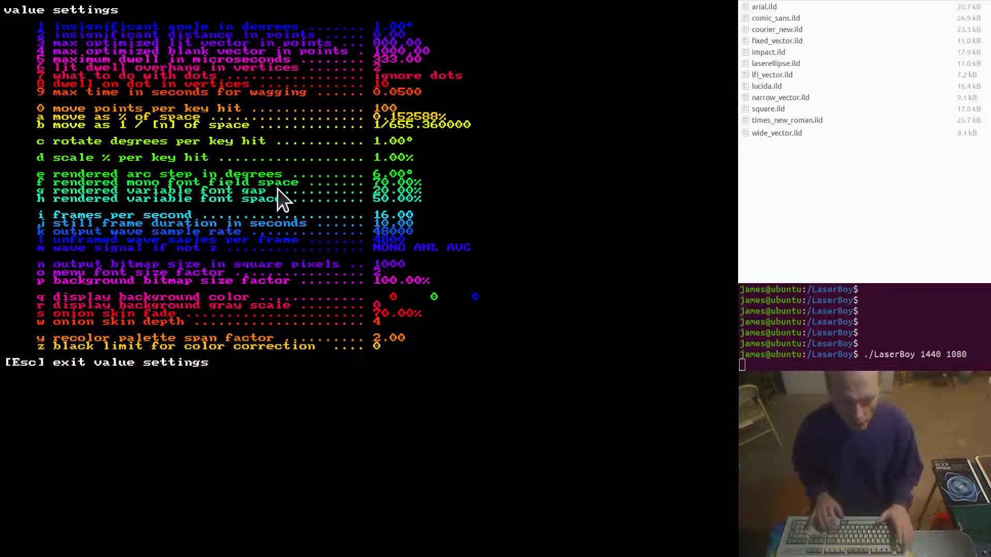
key("Escape")
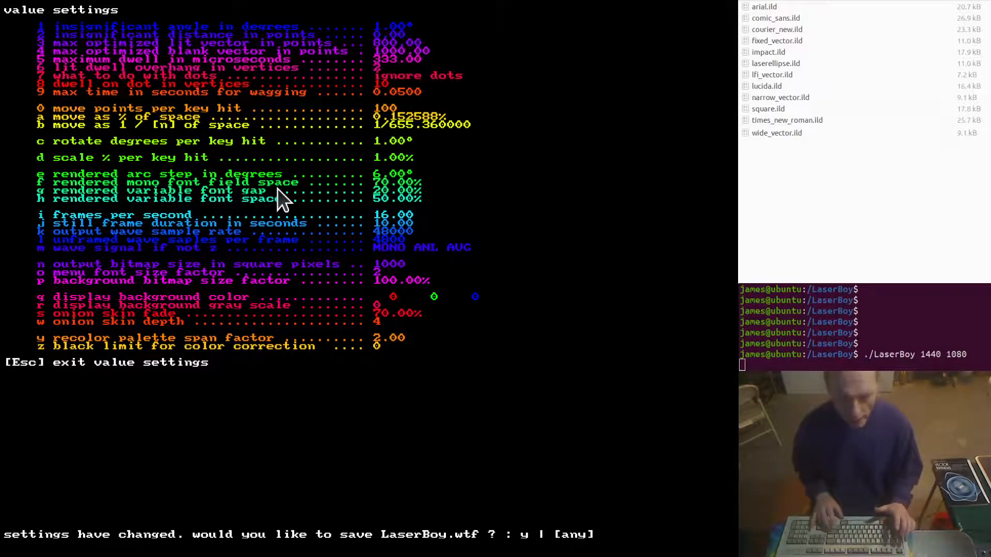
key("y")
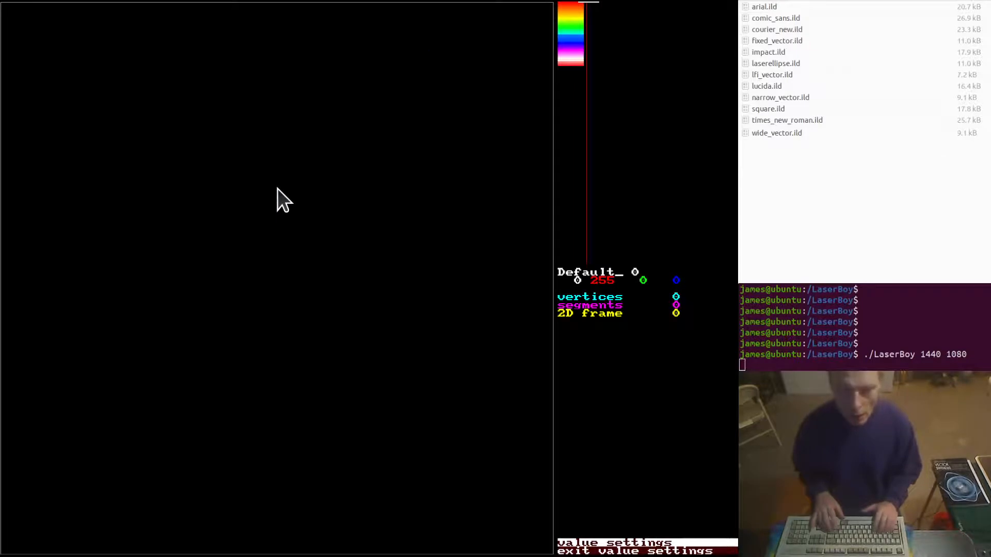
- Leave segment rendering and examine the system switch settings
key("Escape")
key("n")
key("Return")
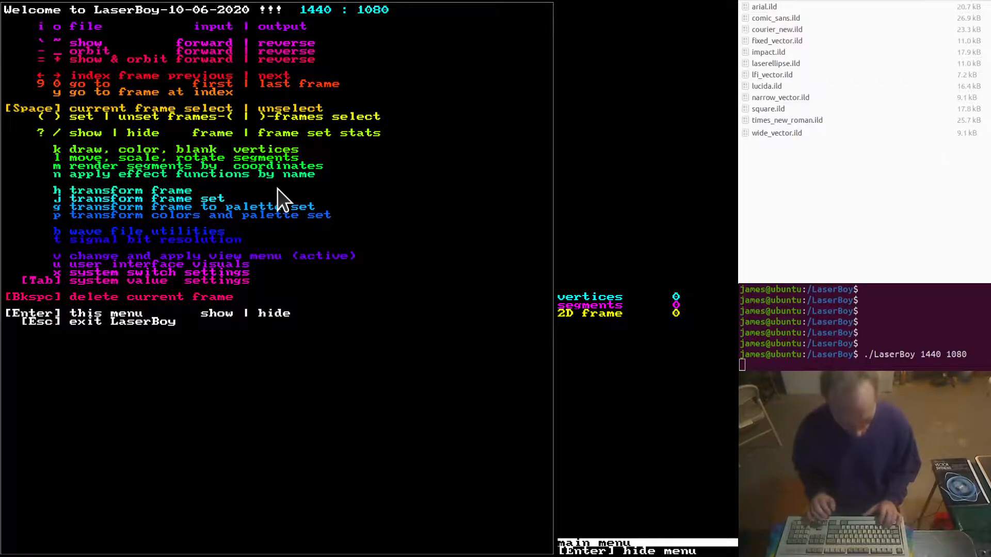
key("x")
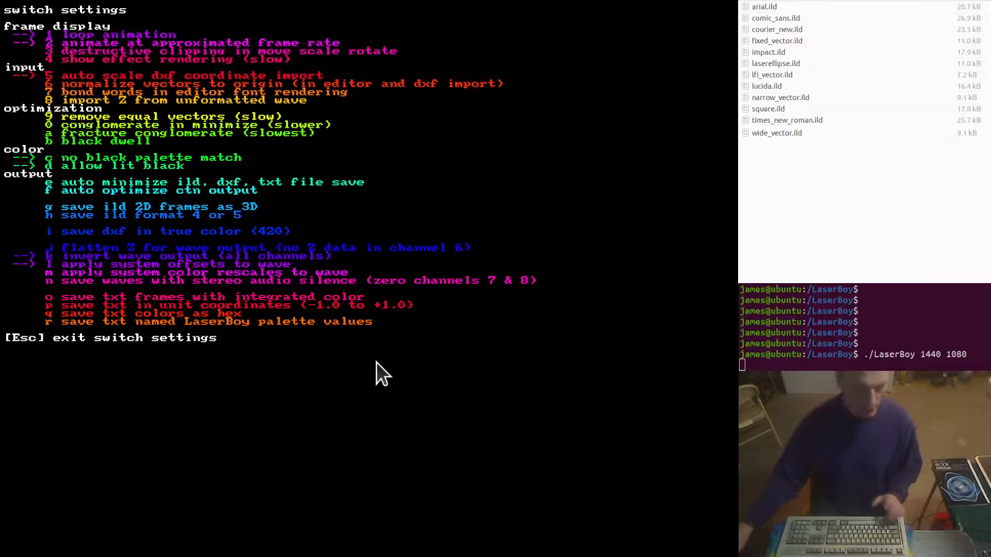
key("Escape")
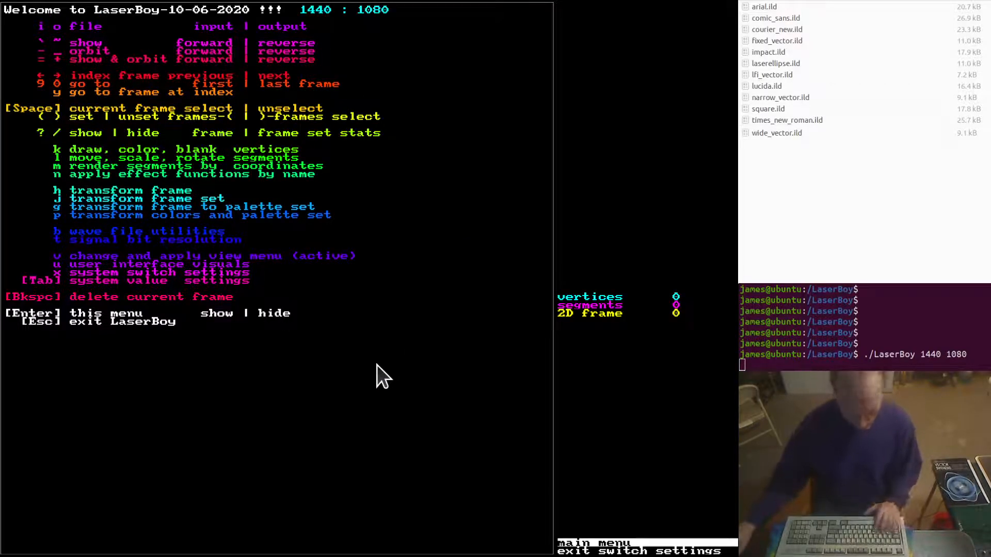
- Render "This is courier new font." as mono spaced text in courier_new.ild, accepting the default placement values
key("m")
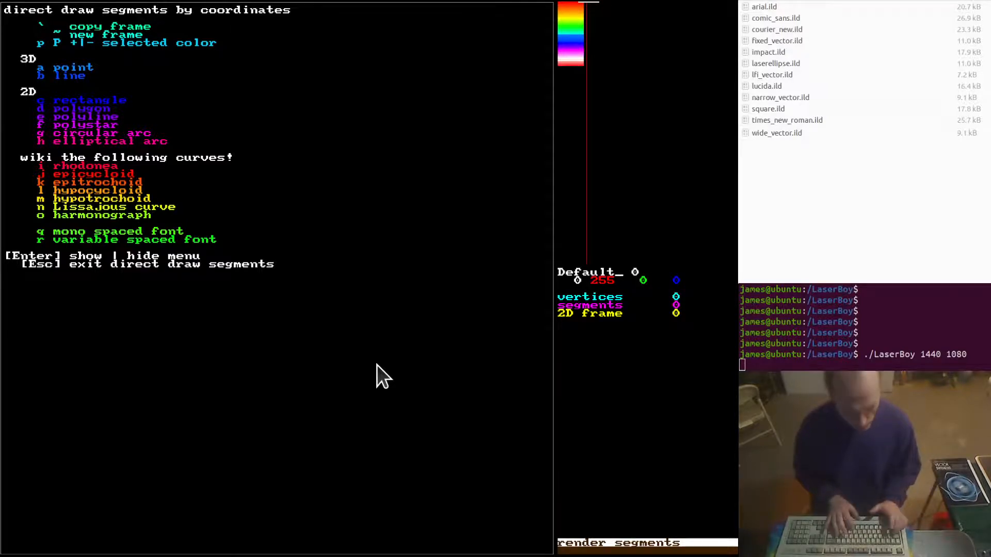
key("q")
key("Return")
key("Return")
key("Return")
key("Return")
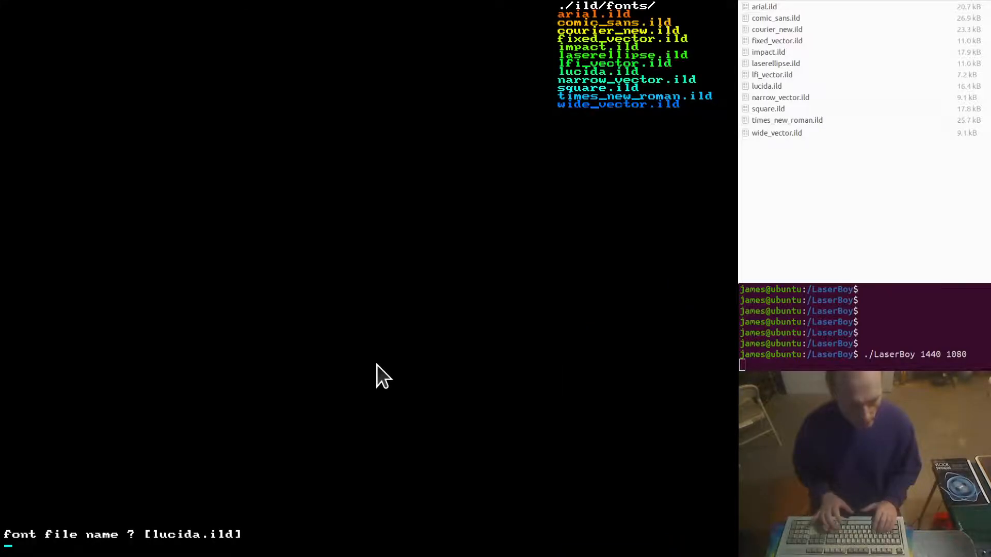
type("co")
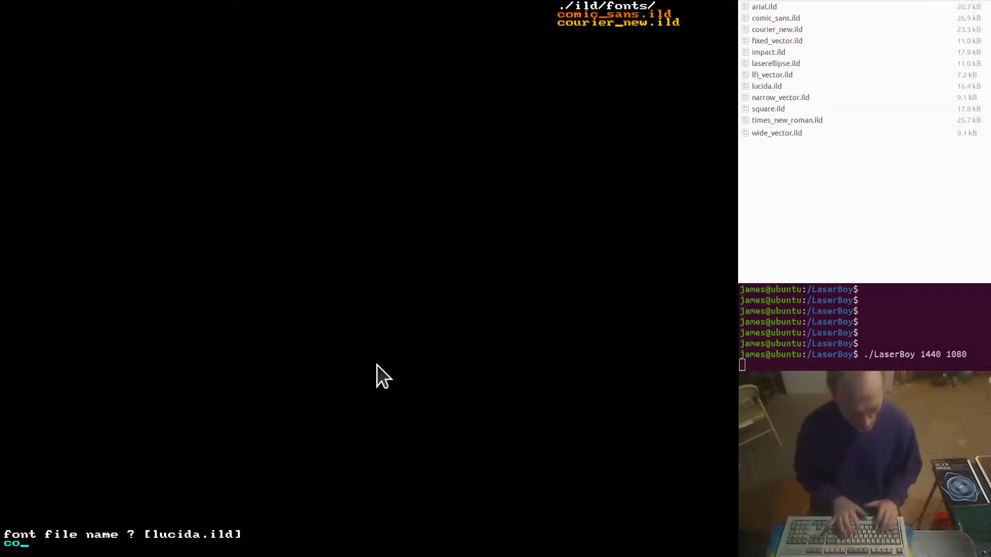
type("urier_new.ild")
key("Return")
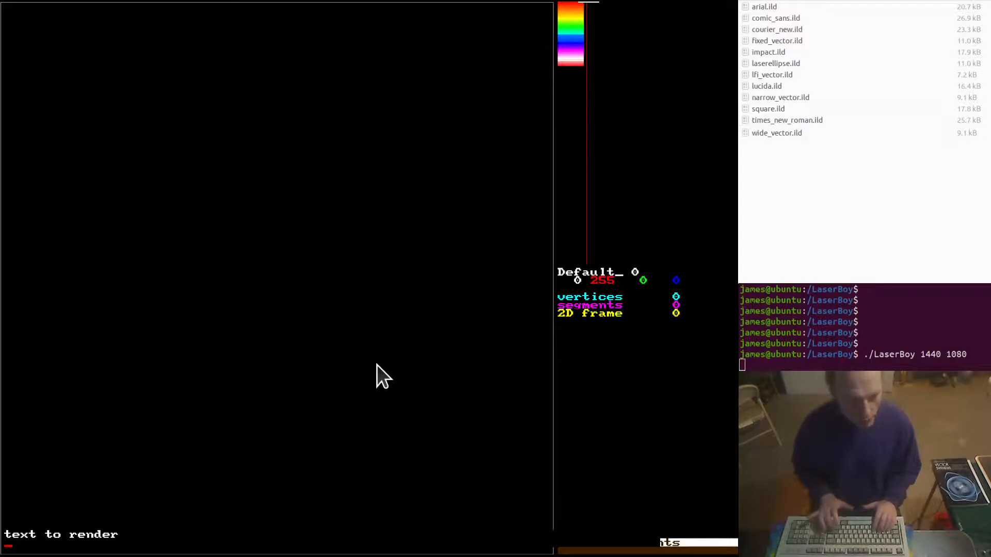
type("Th")
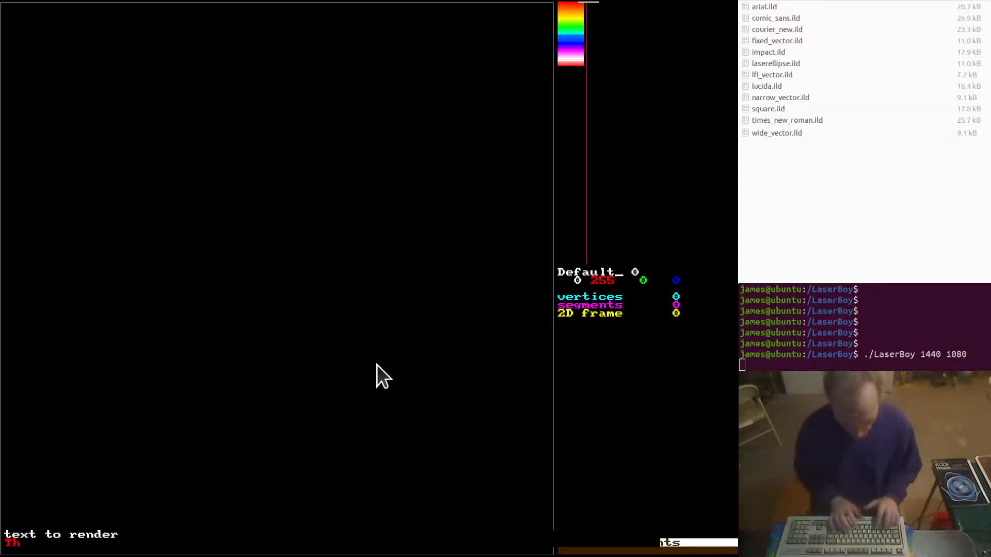
type("is is co")
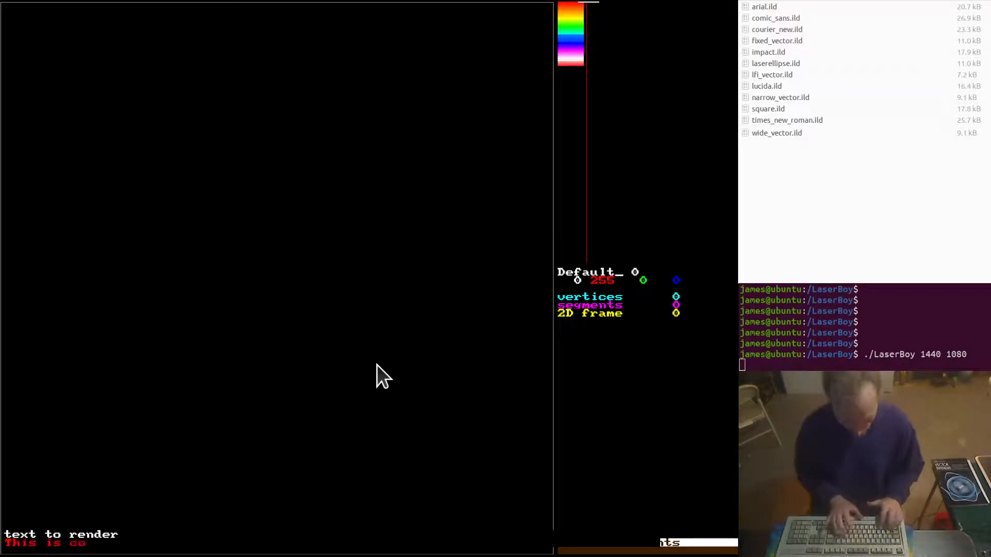
type("urie")
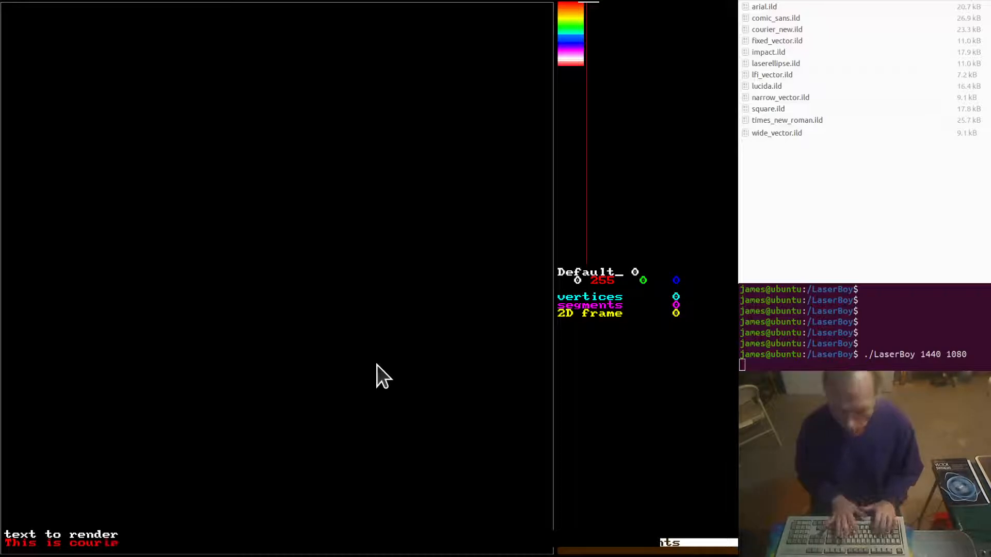
type("r")
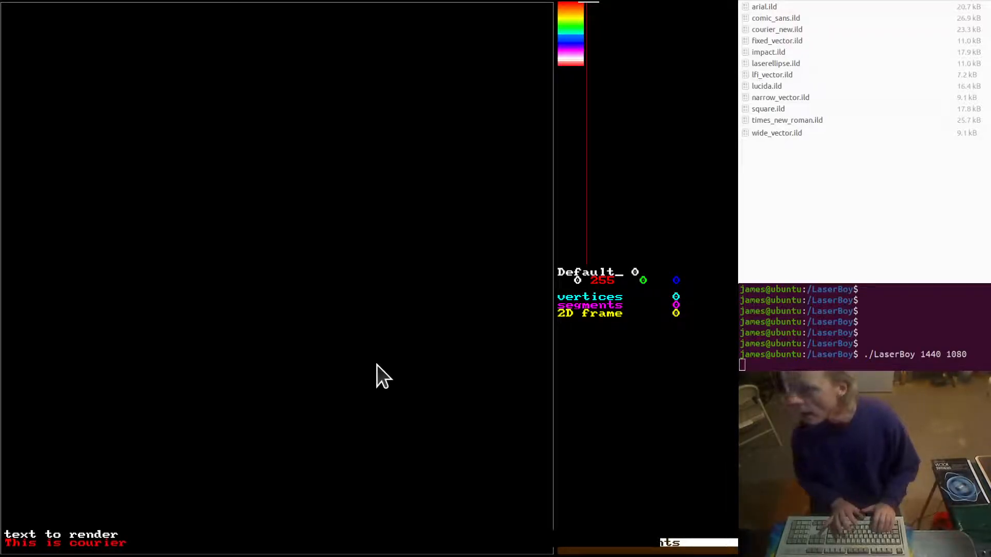
type(" new font.")
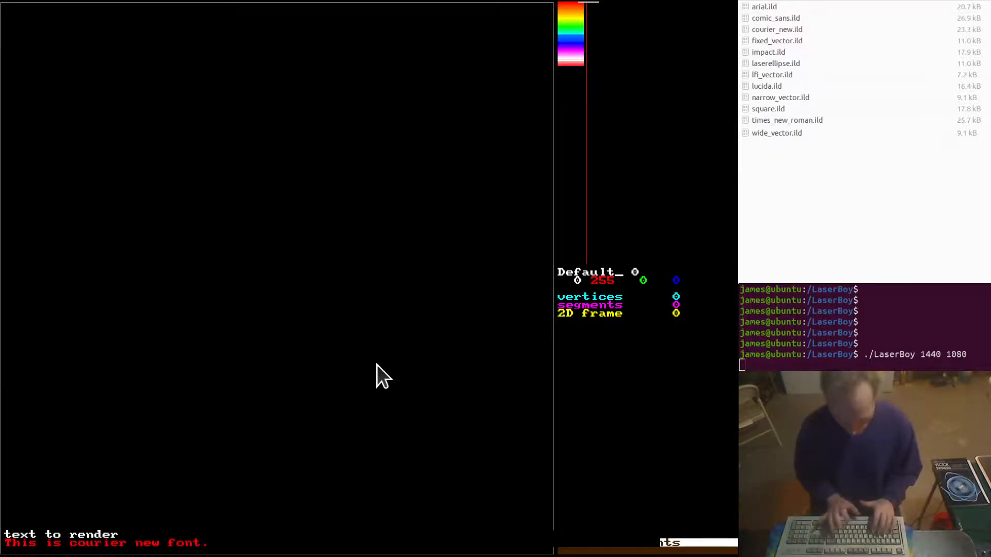
key("Return")
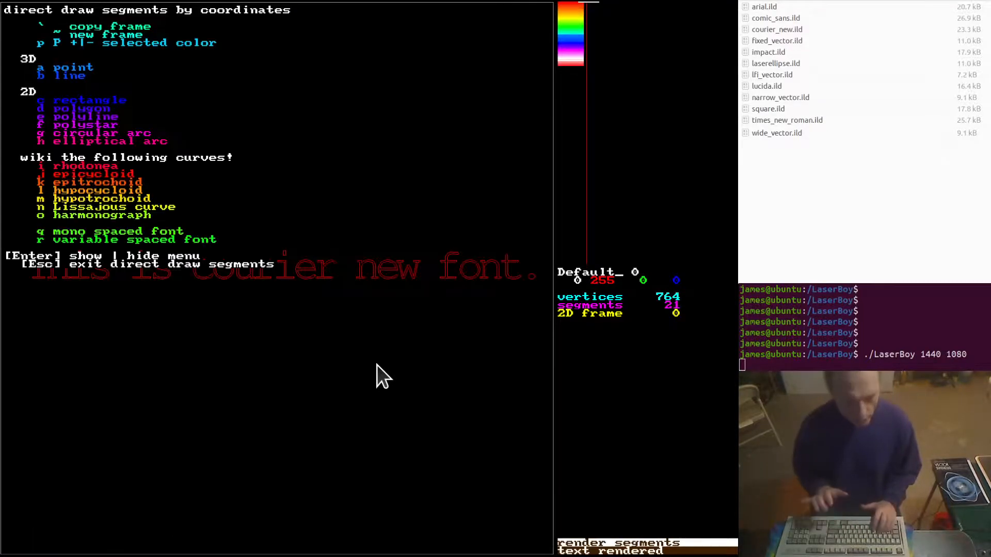
key("Return")
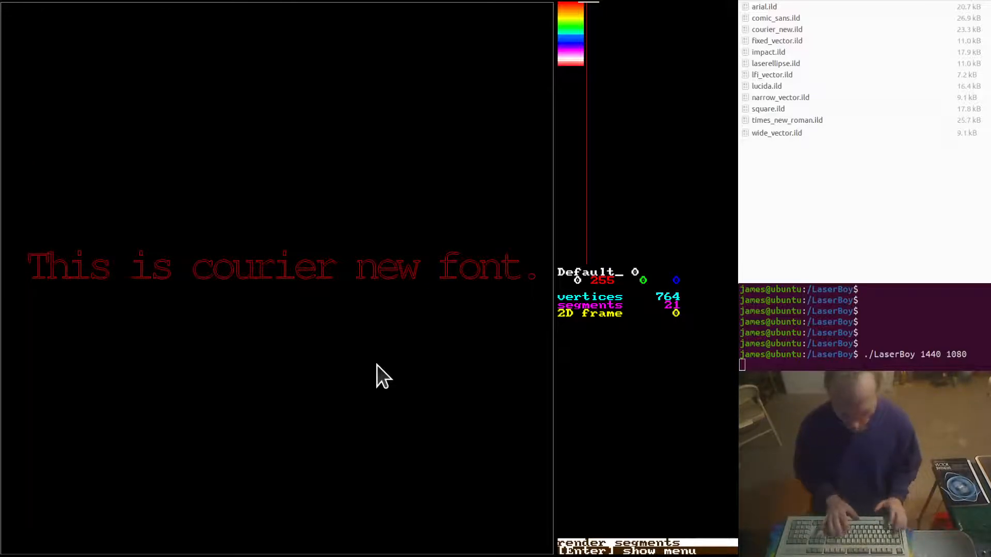
- Switch to moving, scaling and rotating segments, select the "o" of "courier" and move it up in Y well above the text line
key("Escape")
key("Escape")
key("n")
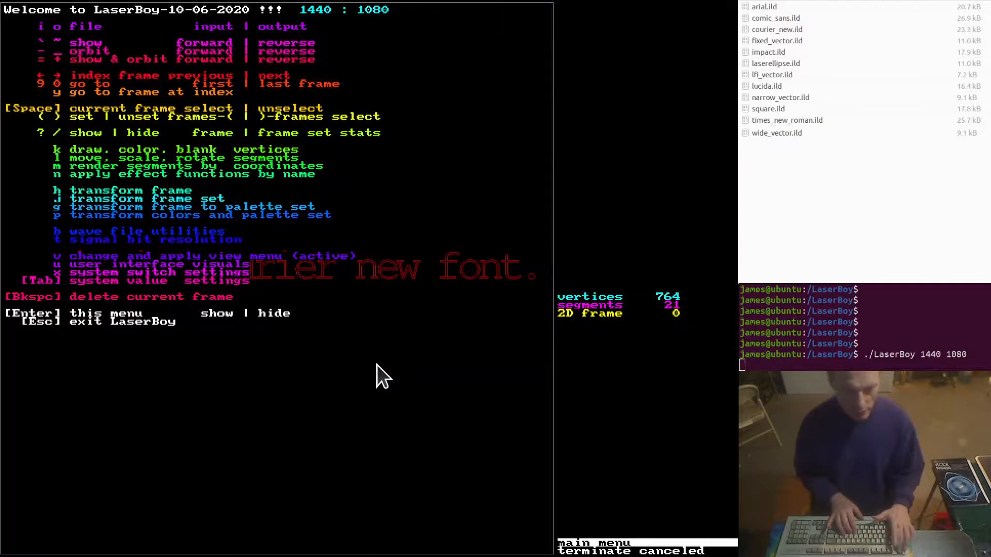
key("l")
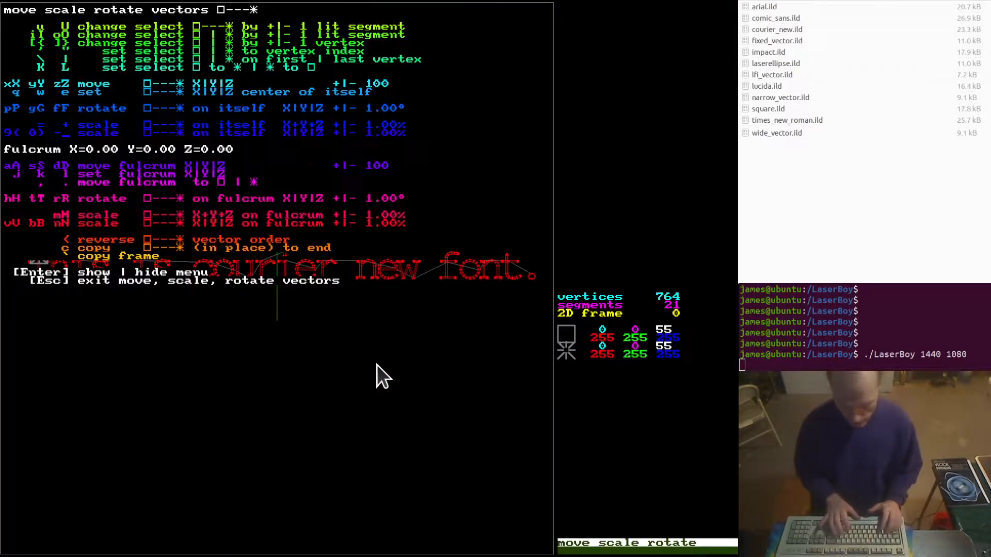
key("Return")
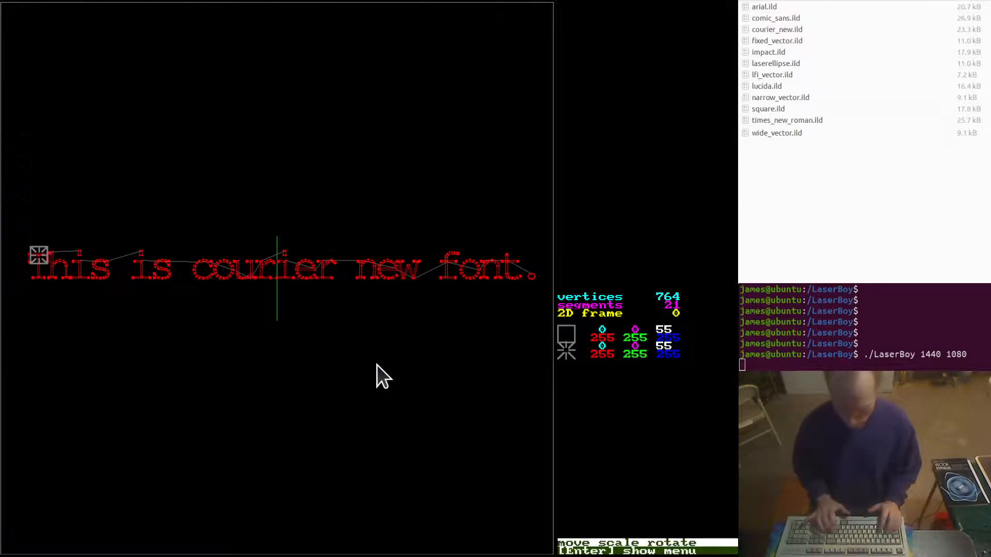
key("plus")
key("plus")
key("plus")
key("plus")
key("plus")
key("plus")
key("plus")
key("plus")
key("plus")
key("plus")
key("plus")
key("plus")
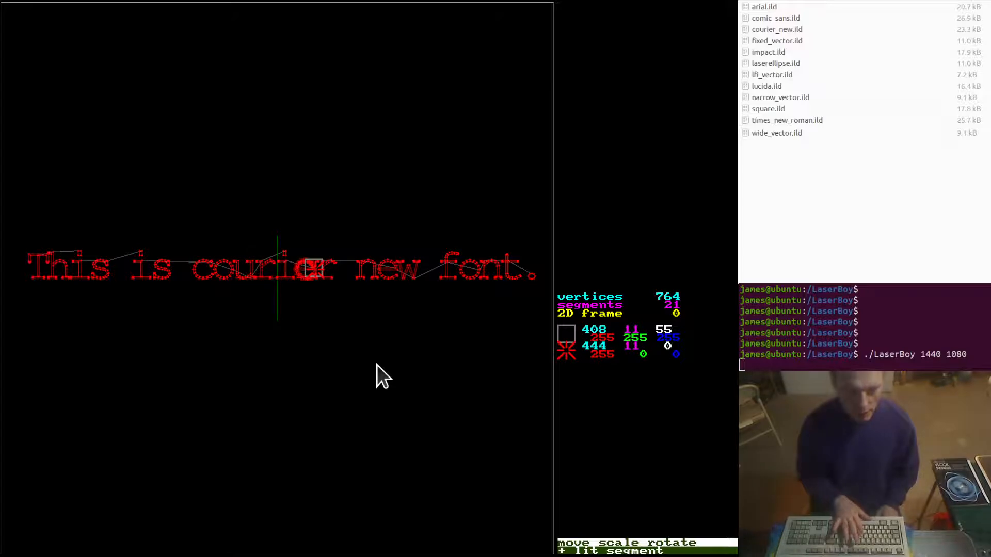
key("minus")
key("minus")
key("minus")
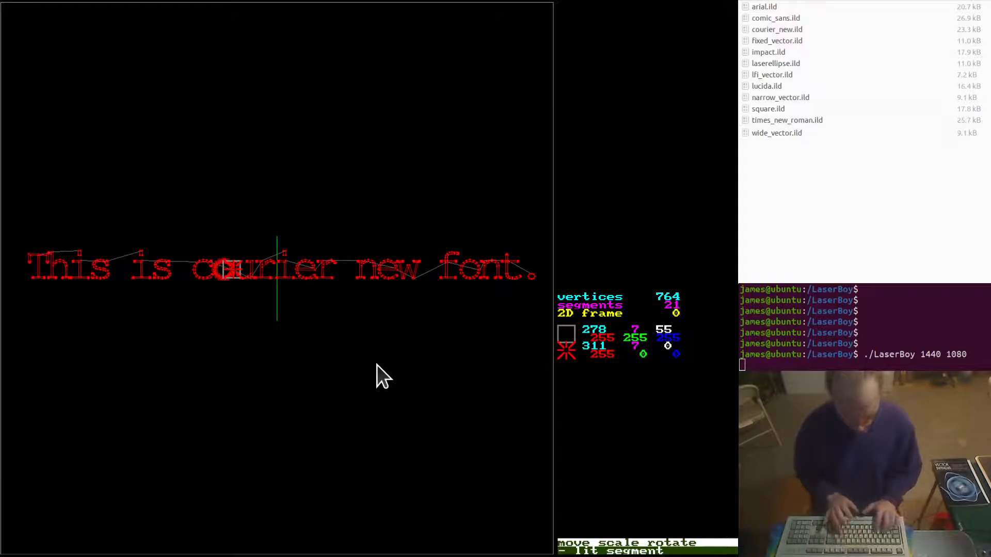
key("s")
key("s")
key("s")
key("s")
key("s")
key("s")
key("s")
key("s")
key("s")
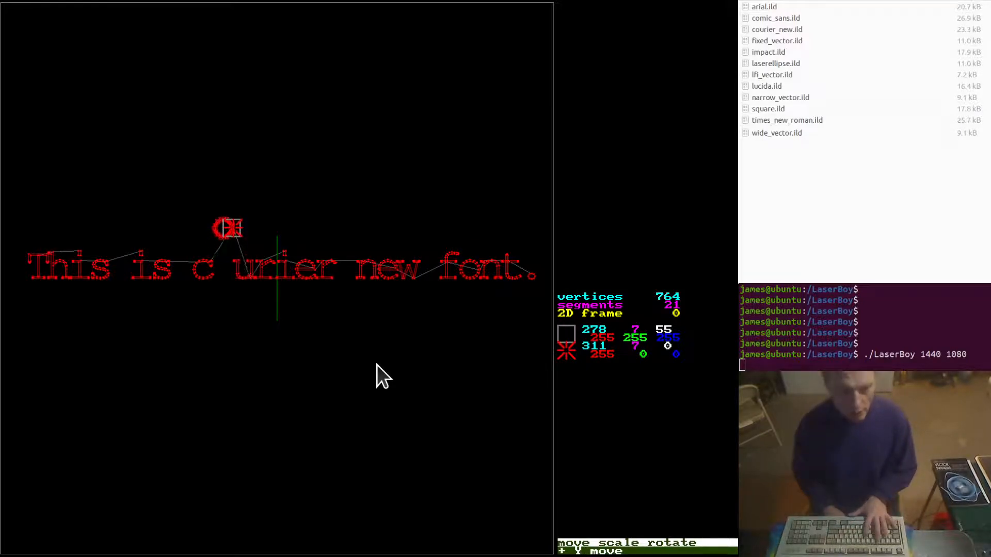
key("s")
key("s")
key("s")
key("s")
key("s")
key("s")
key("s")
key("s")
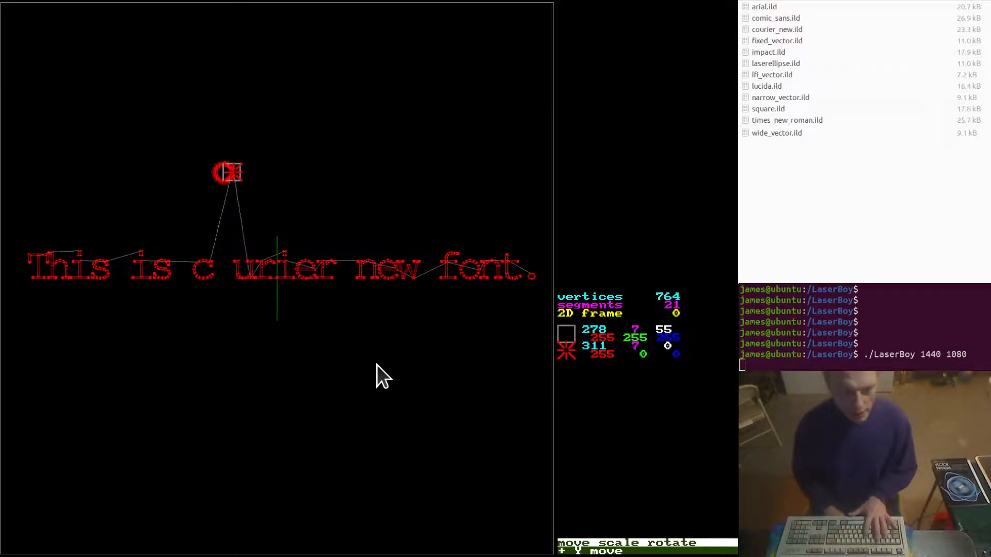
key("s")
key("s")
- Scale the raised "o" uniformly in XYZ about its own center to roughly six times its original size
key("j")
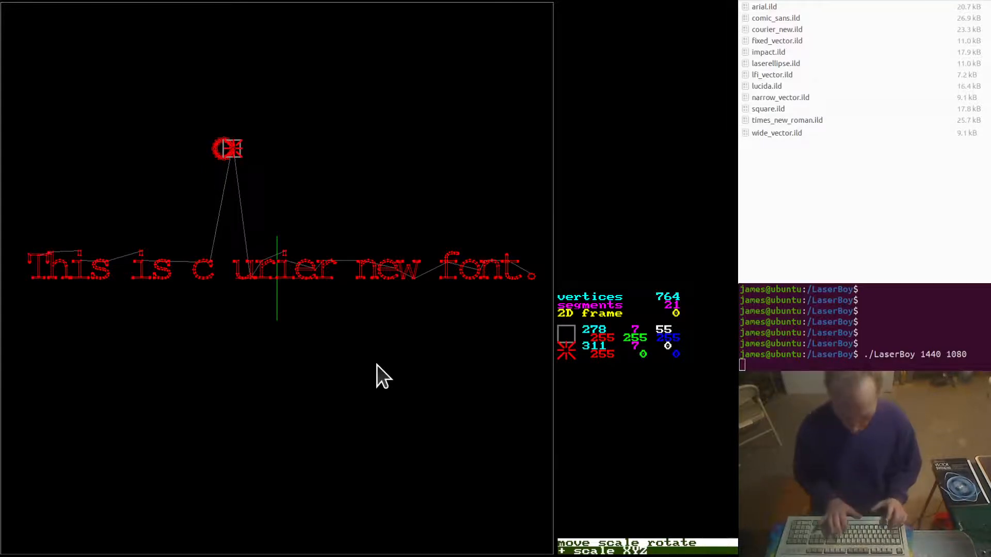
key("j")
key("j")
key("j")
key("j")
key("j")
key("j")
key("j")
key("j")
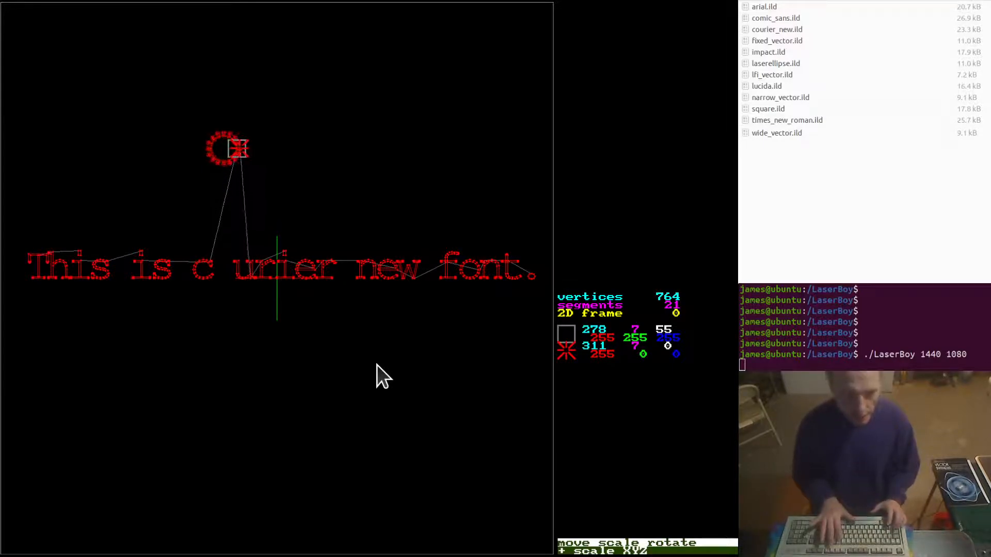
key("j")
key("j")
key("j")
key("j")
key("j")
key("j")
key("j")
key("j")
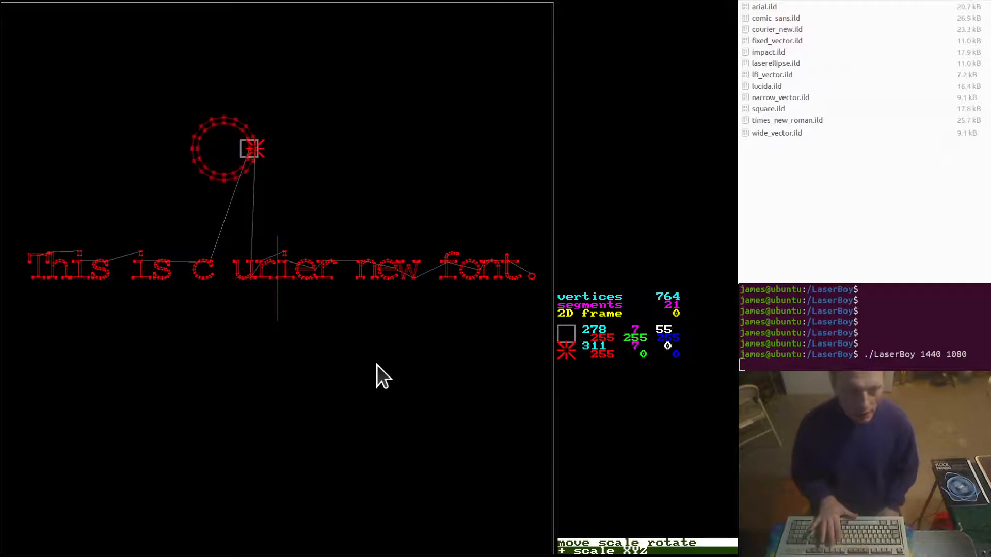
key("j")
key("j")
key("j")
key("j")
key("j")
key("j")
key("j")
key("j")
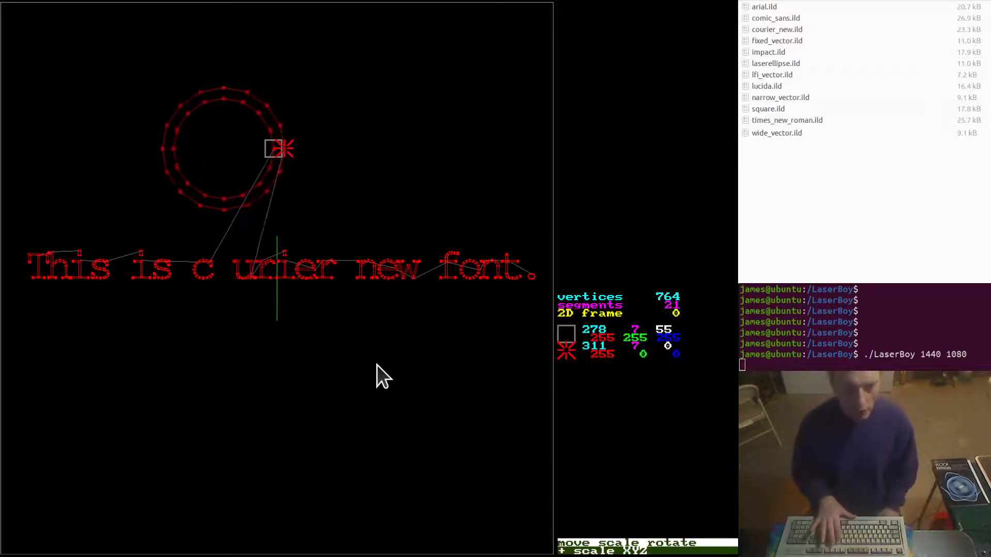
key("j")
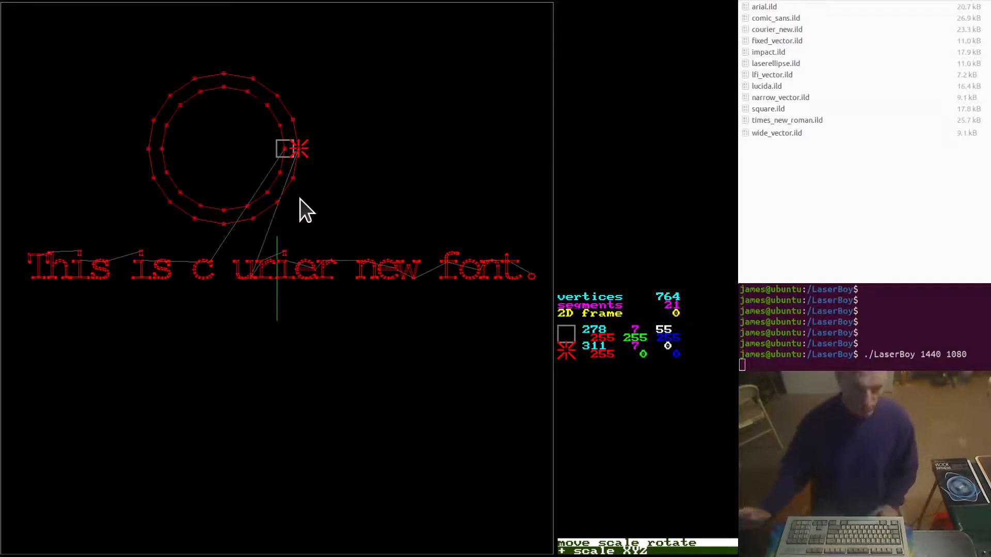
- Rotate the enlarged "o" counterclockwise about its own Z axis by about 40 degrees
key("z")
key("z")
key("z")
key("z")
key("z")
key("z")
key("z")
key("z")
key("z")
key("z")
key("z")
key("z")
key("z")
key("z")
key("z")
key("z")
key("z")
key("z")
key("z")
key("z")
key("z")
key("z")
key("z")
key("z")
key("z")
key("z")
key("z")
key("z")
key("z")
key("z")
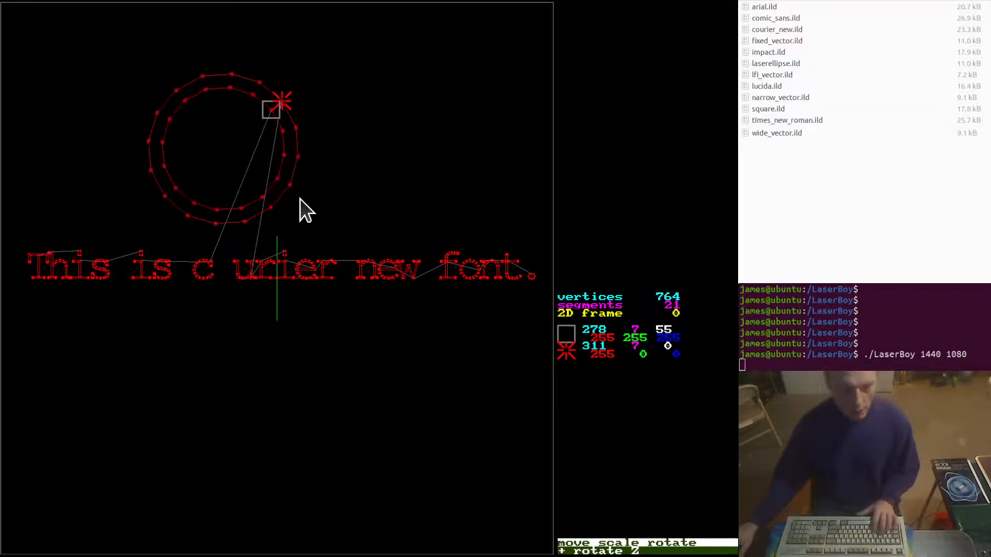
- Select the "u" segment of "courier" and move it down in Y well below the text line
key("]")
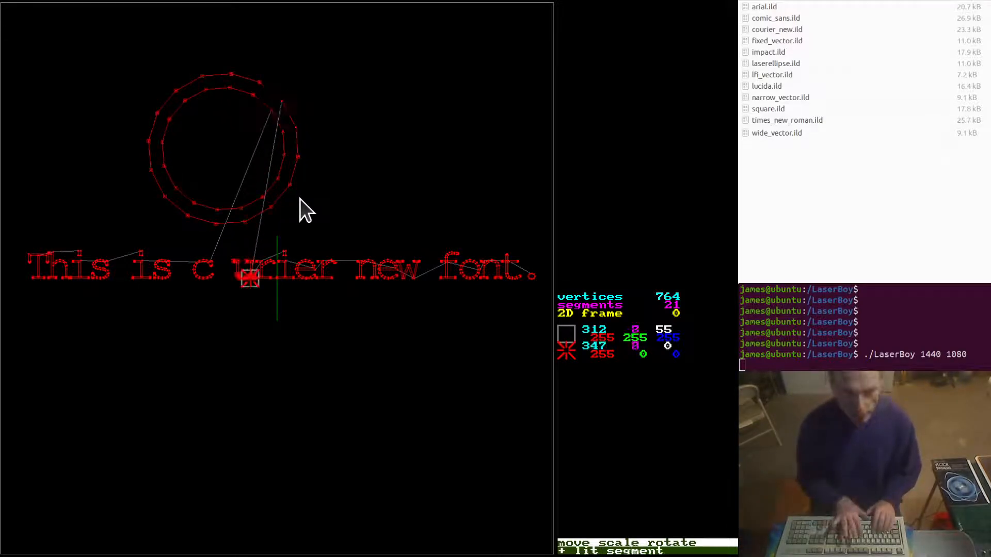
key("Down")
key("Down")
key("Down")
key("Down")
key("Down")
key("Down")
key("Down")
key("Down")
key("Down")
key("Down")
key("Down")
key("Down")
key("Down")
key("Down")
key("Down")
key("Down")
key("Down")
key("Down")
key("Down")
key("Down")
key("Down")
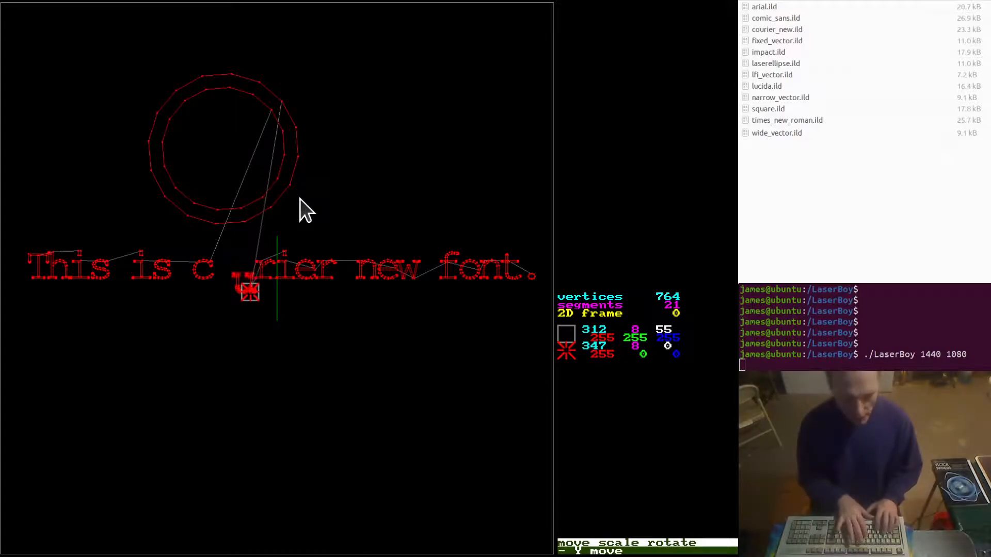
key("Down")
key("Down")
key("Down")
key("Down")
key("Down")
key("Down")
key("Down")
key("Down")
key("Down")
key("Down")
key("Down")
key("Down")
key("Down")
key("Down")
key("Down")
key("Down")
key("Down")
key("Down")
key("Down")
key("Down")
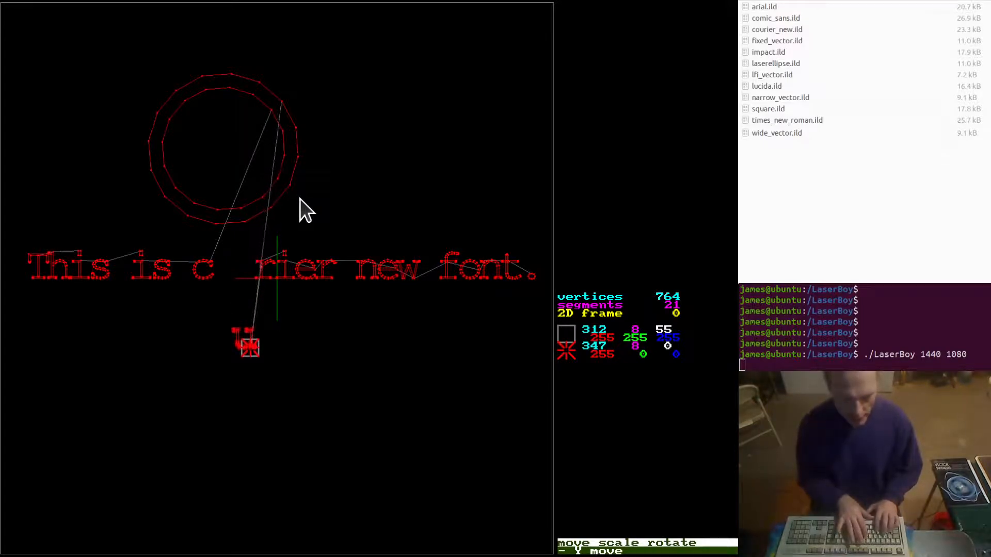
- Move the "u" segment further down in Y, to about a quarter of the frame height below the text line
key("Down")
key("Down")
key("Down")
key("Down")
key("Down")
key("Down")
key("Down")
key("Down")
key("Down")
key("Down")
key("Down")
key("Down")
key("Down")
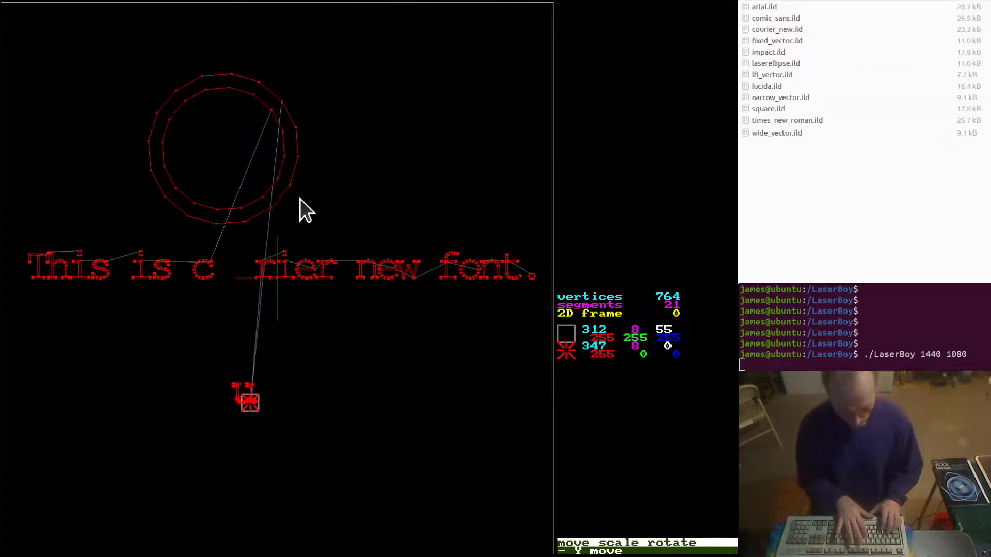
- Rotate the lowered "u" counterclockwise about its own Z axis by about 30 degrees
key("z")
key("z")
key("z")
key("z")
key("z")
key("z")
key("z")
key("z")
key("z")
key("z")
key("z")
key("z")
key("z")
key("z")
key("z")
key("z")
key("z")
key("z")
key("z")
key("z")
key("z")
key("z")
key("z")
key("z")
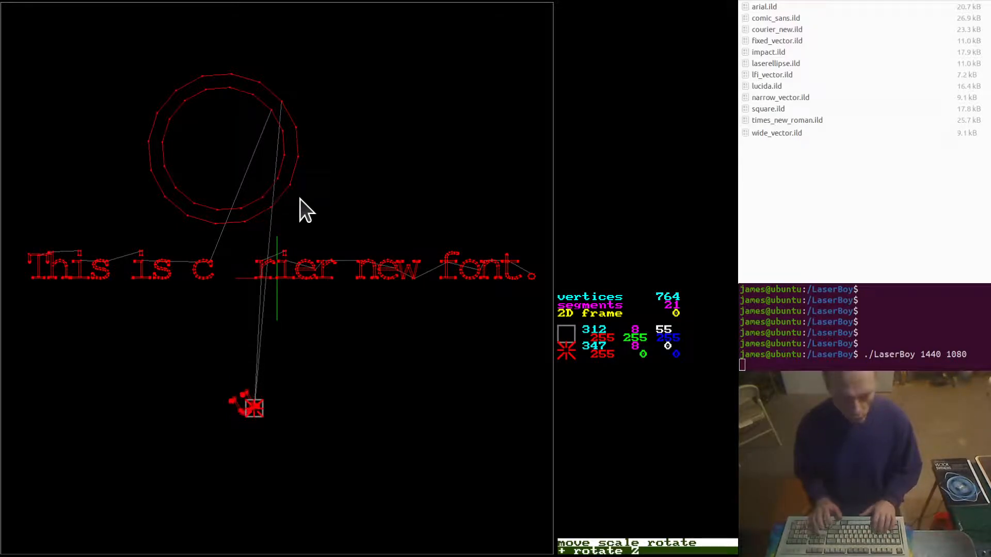
- Scale the tilted "u" uniformly in XYZ about its own center to roughly five times its original size, and leave segment editing
key("plus")
key("plus")
key("plus")
key("plus")
key("plus")
key("plus")
key("plus")
key("plus")
key("plus")
key("plus")
key("plus")
key("plus")
key("plus")
key("plus")
key("plus")
key("plus")
key("plus")
key("plus")
key("plus")
key("plus")
key("plus")
key("plus")
key("plus")
key("plus")
key("plus")
key("plus")
key("plus")
key("plus")
key("plus")
key("plus")
key("plus")
key("plus")
key("plus")
key("plus")
key("plus")
key("plus")
key("plus")
key("plus")
key("plus")
key("plus")
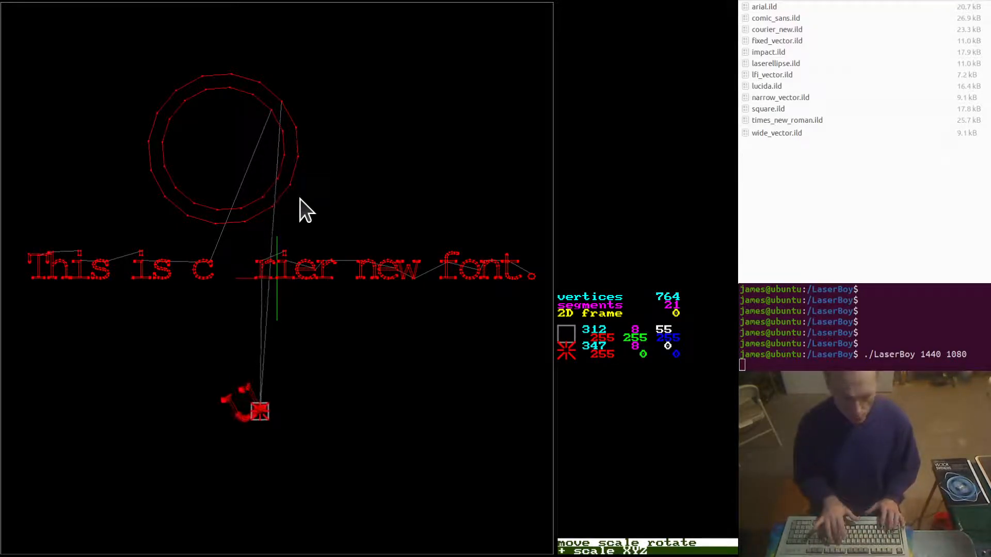
key("plus")
key("plus")
key("plus")
key("plus")
key("plus")
key("plus")
key("plus")
key("plus")
key("plus")
key("plus")
key("plus")
key("plus")
key("plus")
key("plus")
key("plus")
key("plus")
key("plus")
key("plus")
key("plus")
key("plus")
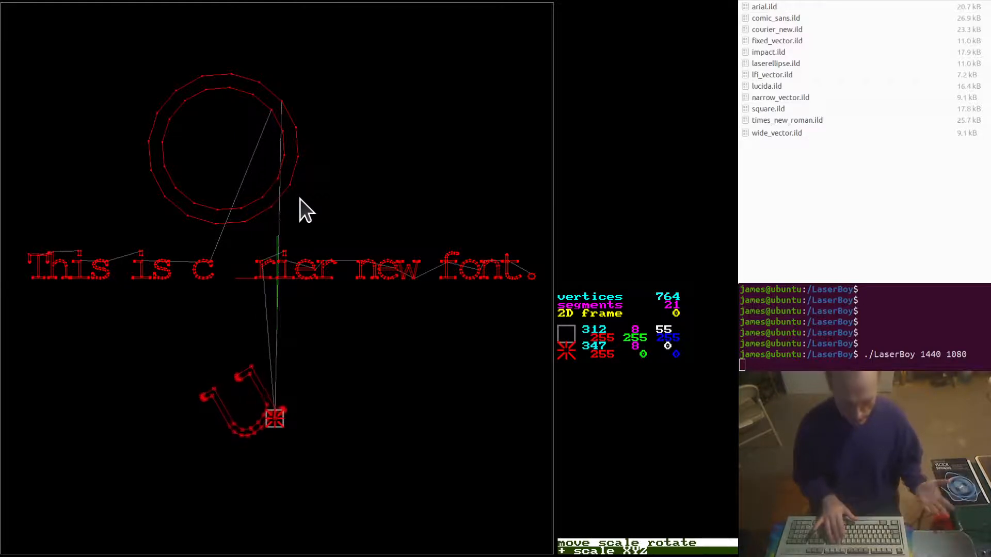
key("plus")
key("plus")
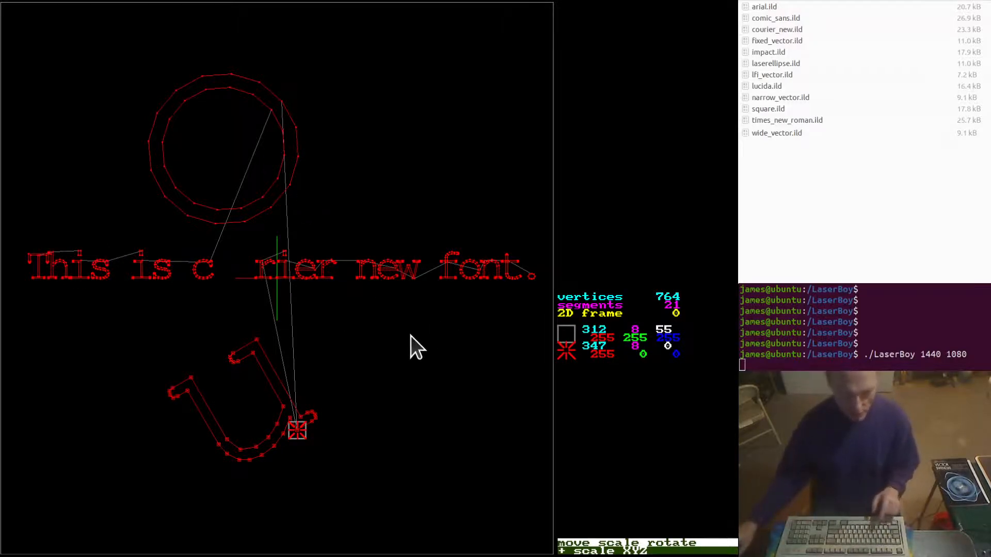
key("Escape")
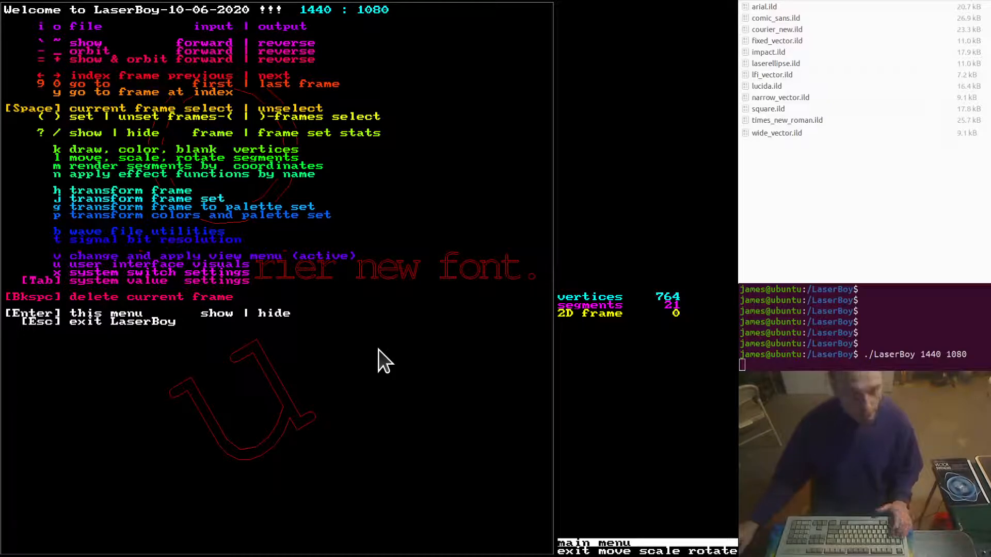
- Enable bonding words in editor font rendering in the system switch settings and save the change to LaserBoy.wtf
key("x")
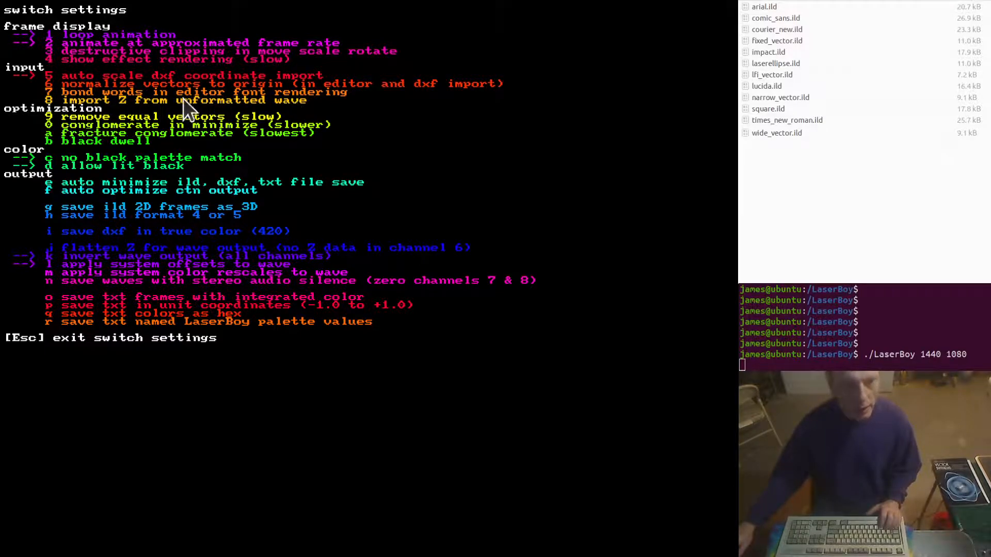
key("7")
key("Escape")
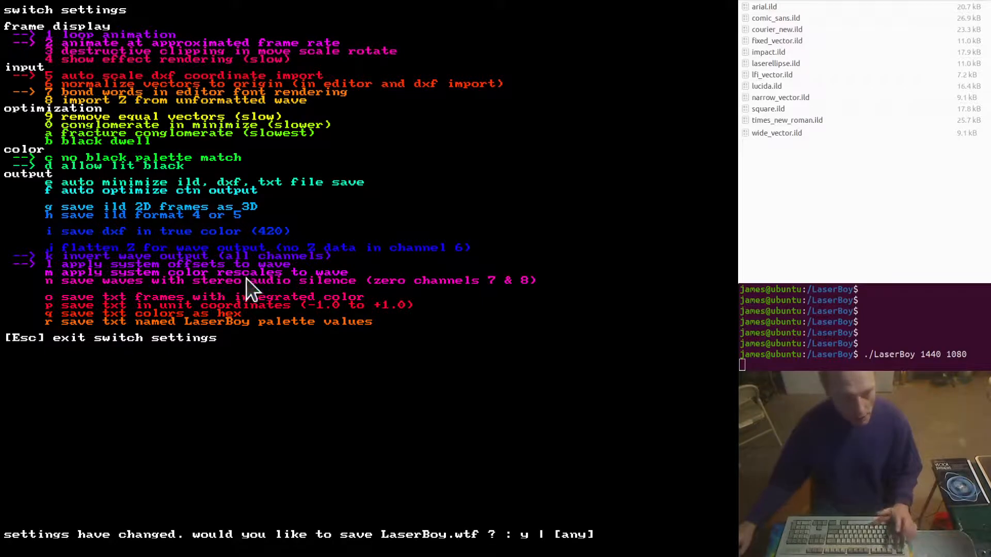
key("y")
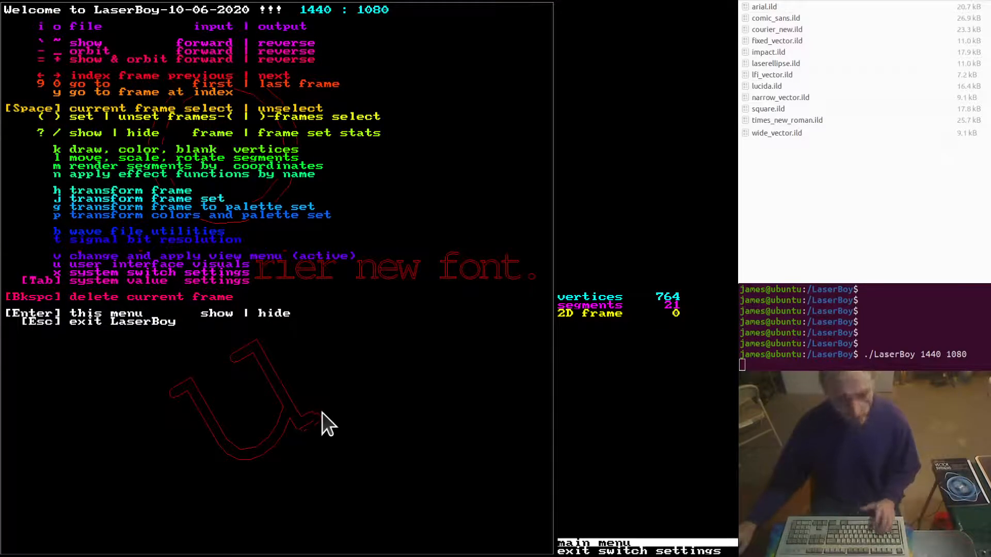
- Start rendering segments by coordinates on a new empty frame and set the drawing color to index 16, yellow
key("m")
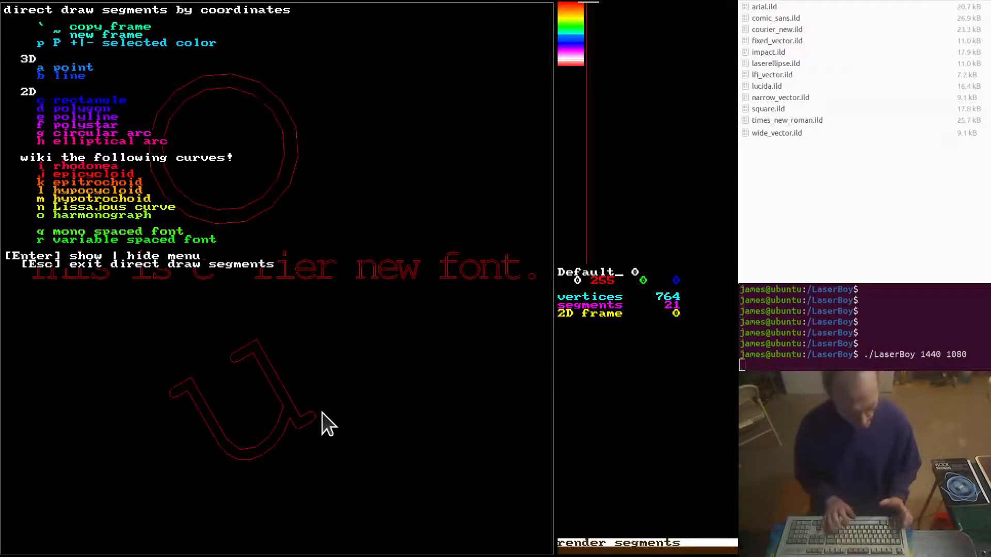
key("shift+grave")
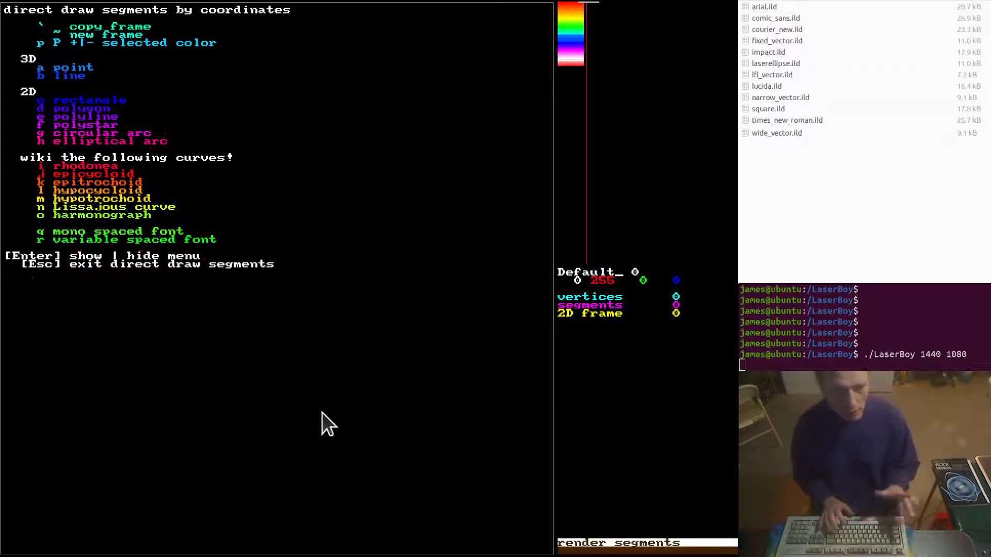
key("plus")
key("p")
key("p")
key("p")
key("p")
key("p")
key("p")
key("p")
key("p")
key("p")
key("p")
key("p")
key("p")
key("p")
key("p")
key("p")
key("p")
key("p")
key("p")
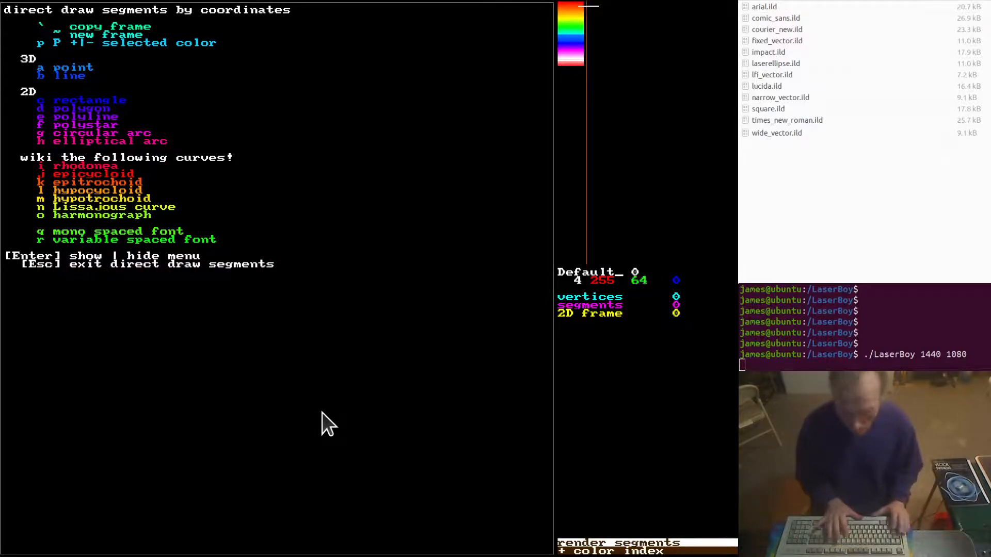
key("shift+p")
key("shift+p")
key("shift+p")
key("shift+p")
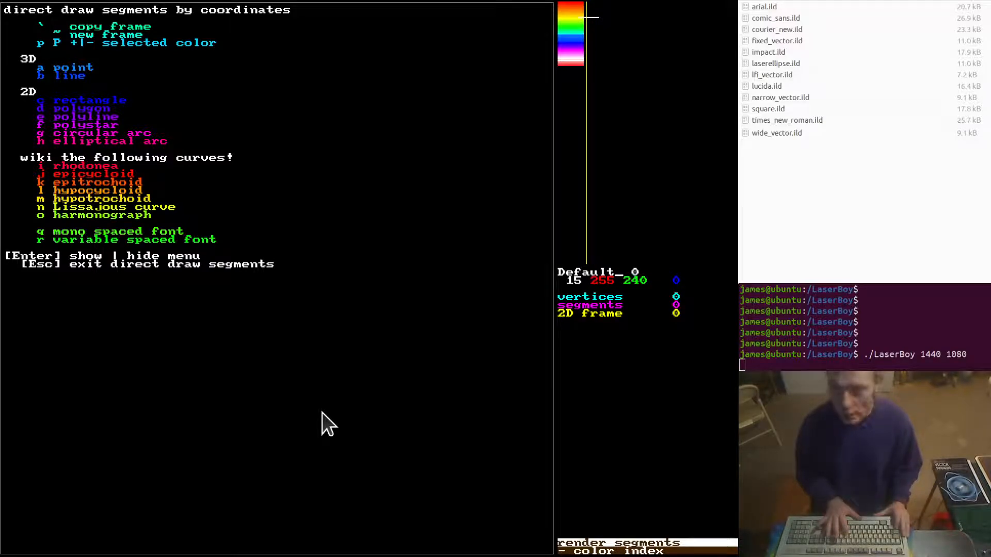
key("p")
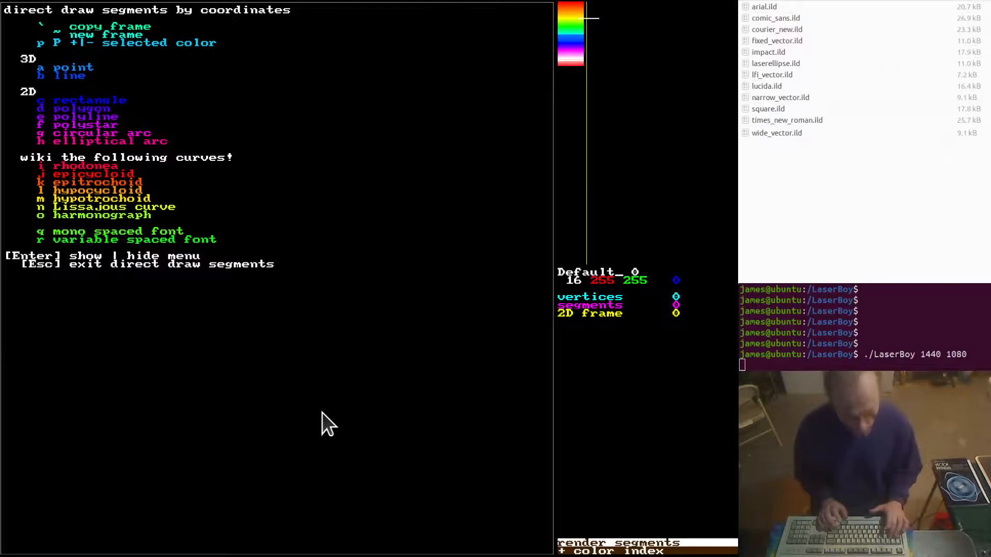
- Render the mono spaced text "One Two Three Four Five" in courier_new.ild with the default baseline, and leave segment rendering
key("q")
key("Return")
key("Return")
key("Return")
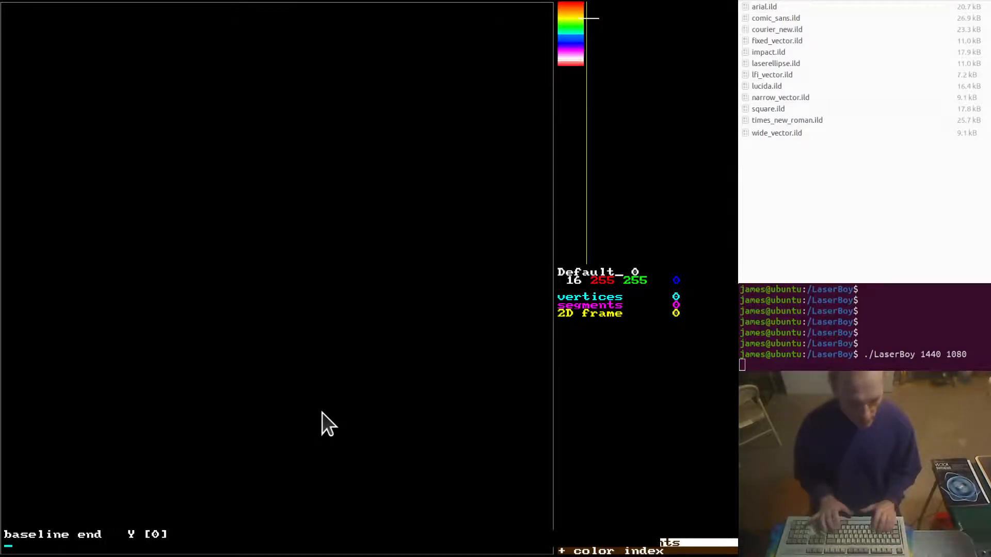
key("Return")
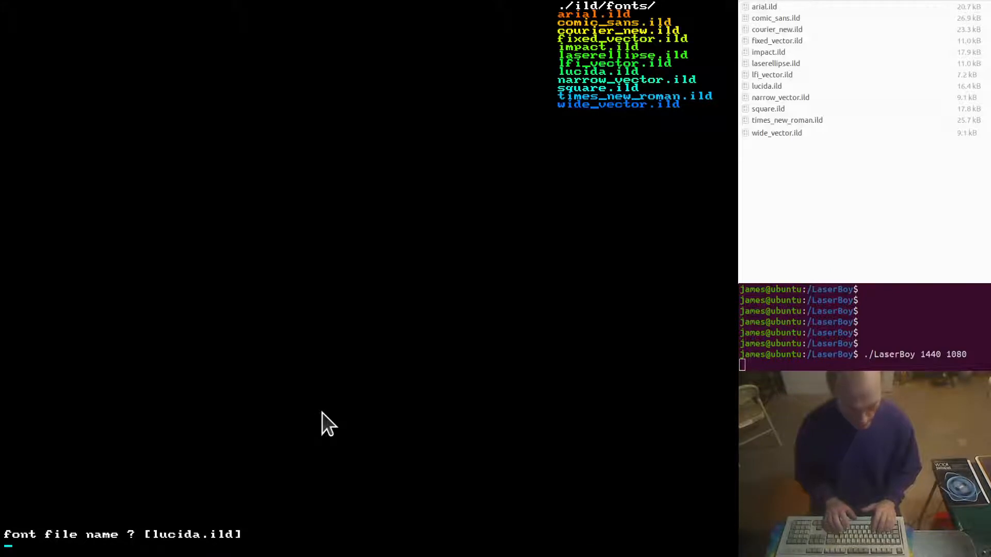
type("courier_new.ild")
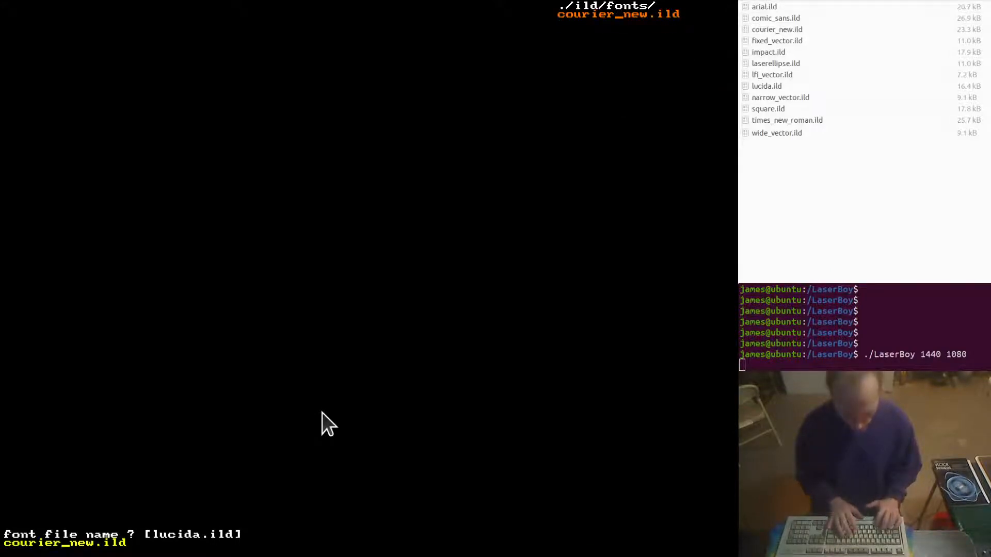
key("Return")
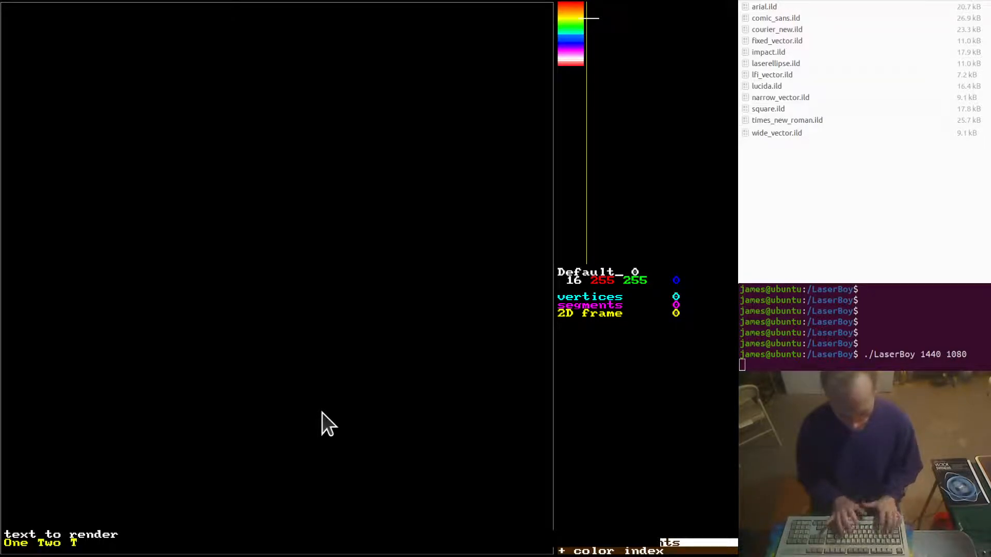
type("One Two Three Four Five")
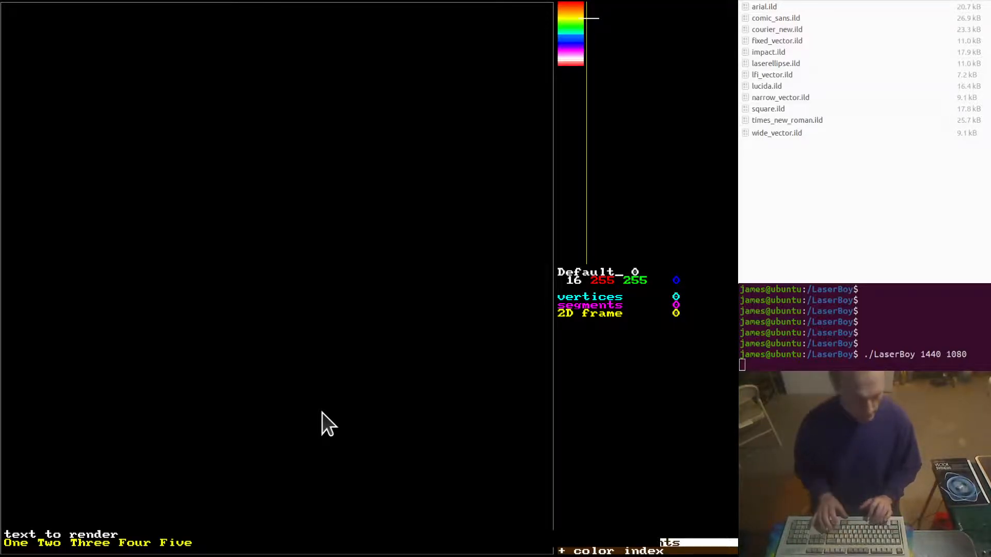
key("Return")
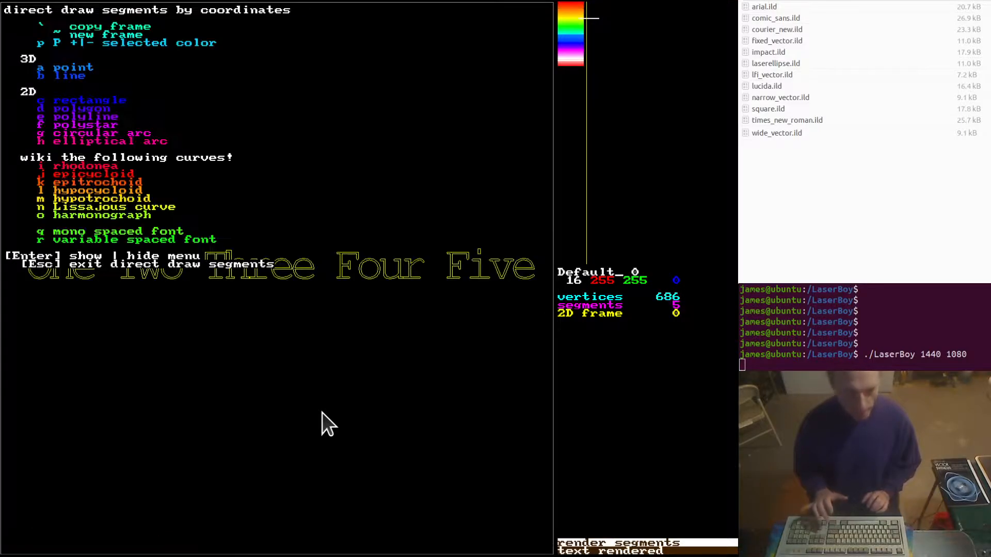
key("Escape")
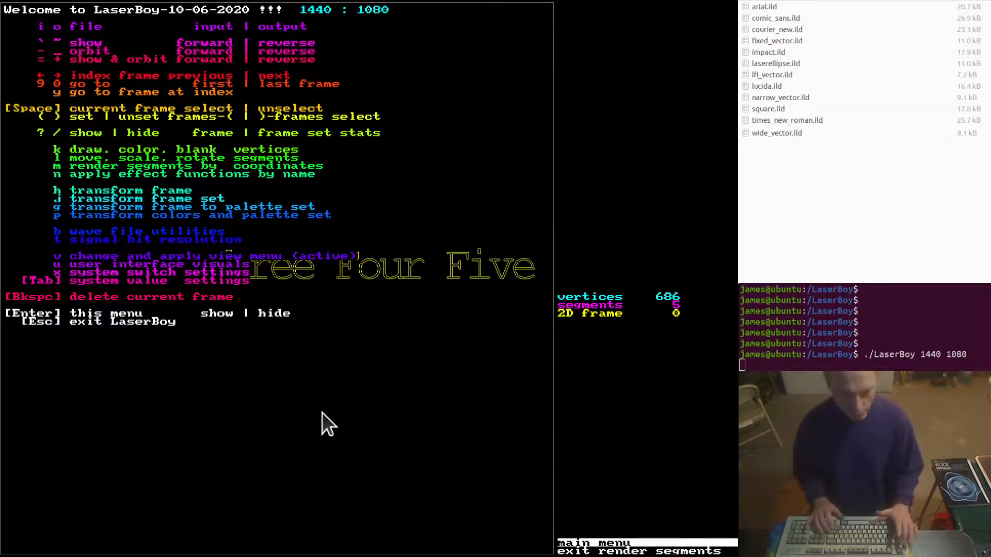
- Switch to moving, scaling and rotating segments with the menu hidden, and step through the lit segments word by word
key("Return")
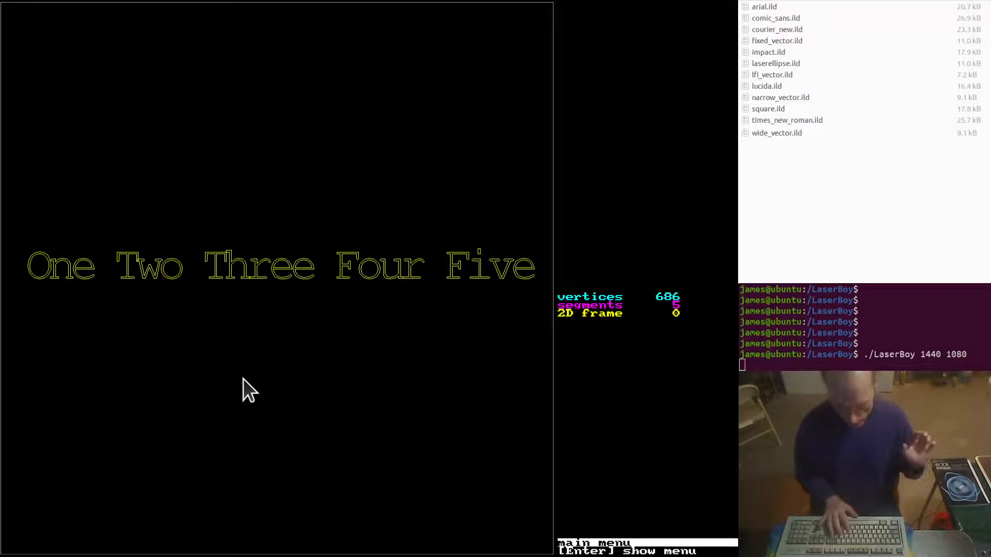
key("m")
key("Return")
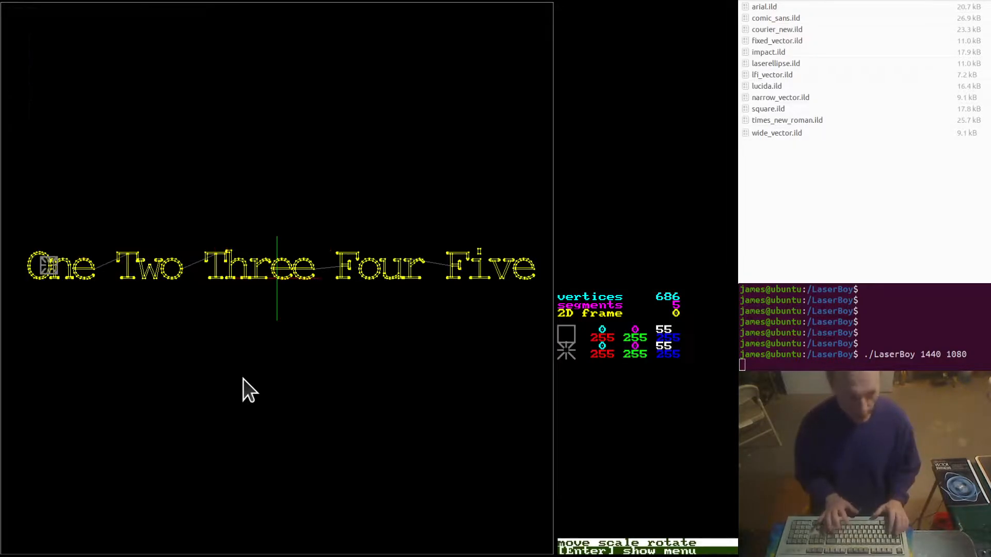
key("u")
key("u")
key("u")
key("u")
key("u")
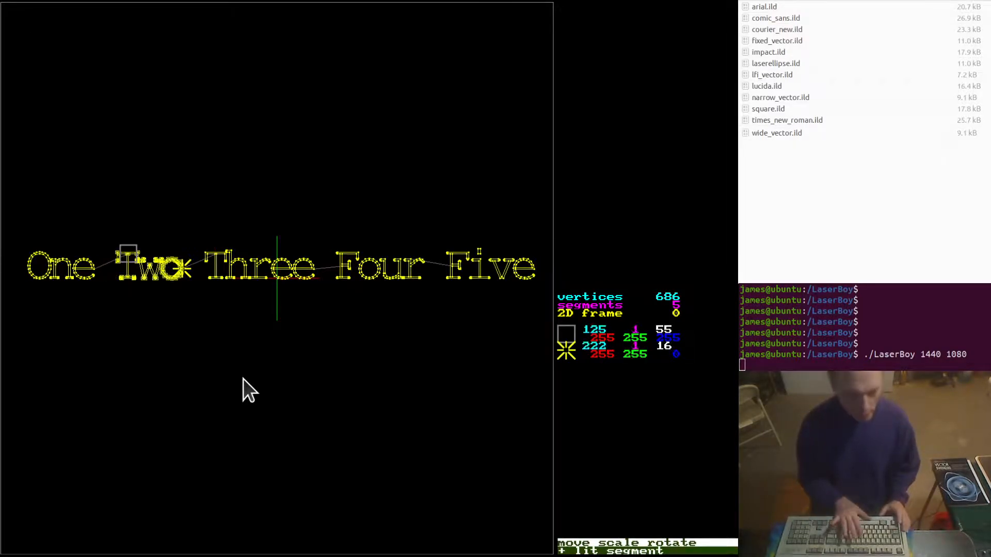
key("u")
key("u")
key("u")
key("u")
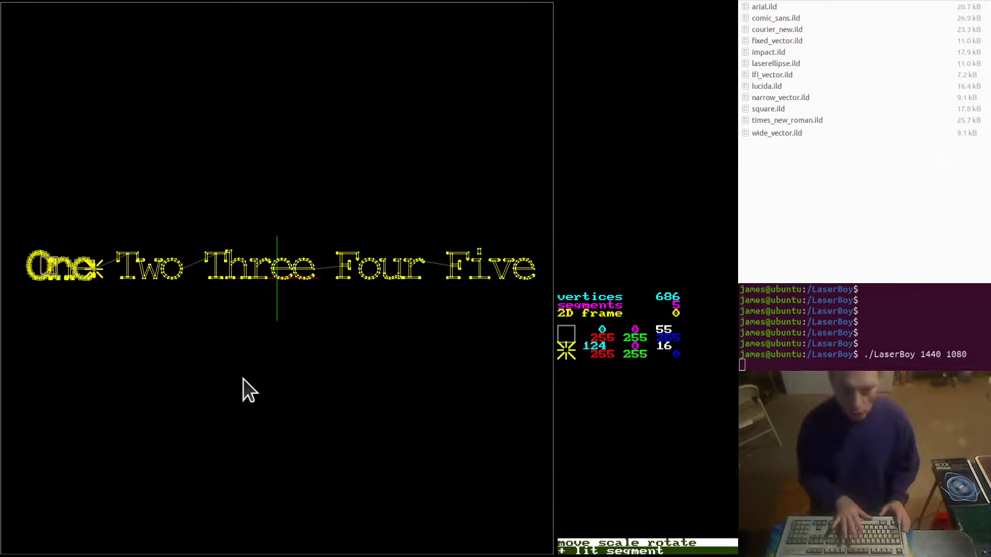
- Select the bonded word "Three" and move it up in Y well above the text line
key("u")
key("u")
key("u")
key("u")
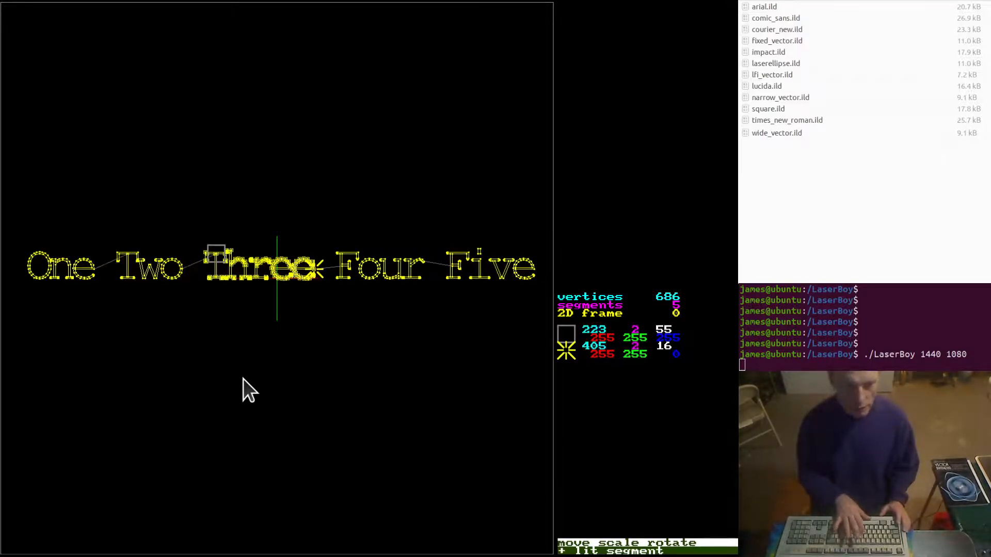
key("Up")
key("Up")
key("Up")
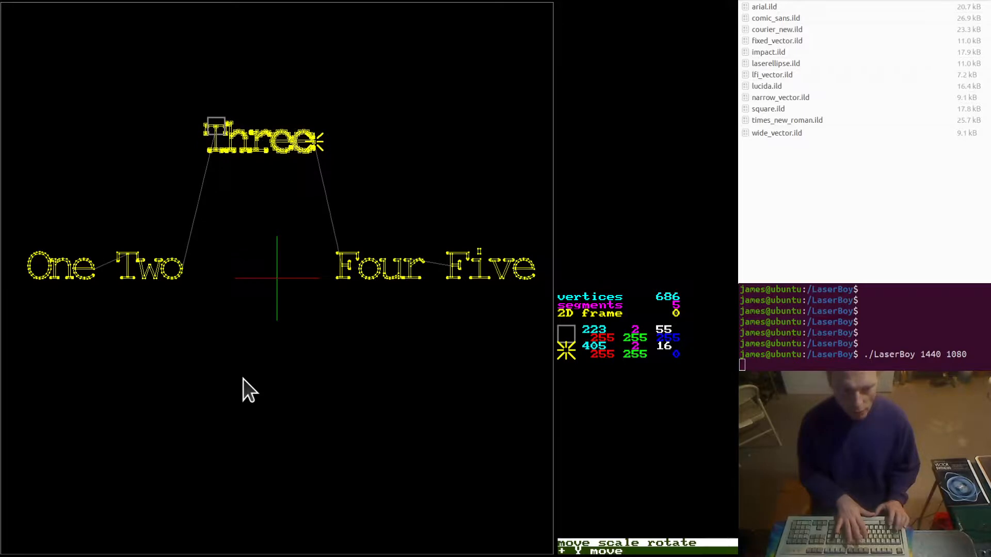
- Scale the selected word "Three" up in X, Y and Z to roughly twice its size above the text line
key("Page_Up")
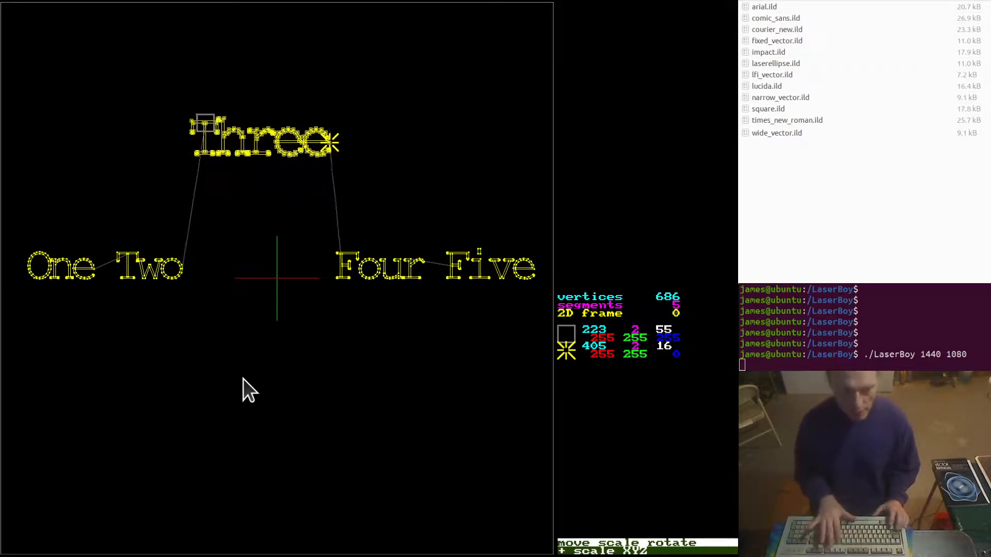
key("Page_Up")
key("plus")
key("plus")
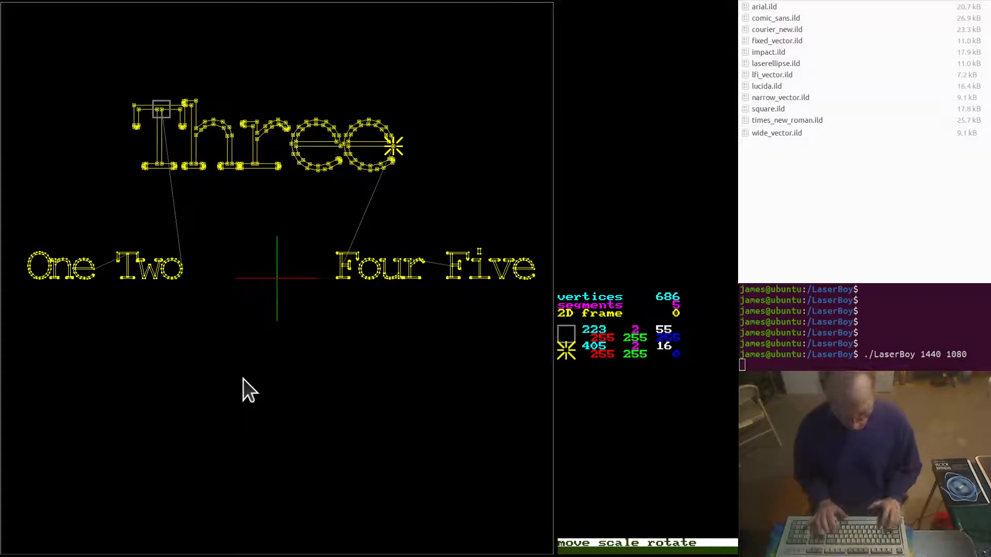
- Rotate the word "Three" counterclockwise in Z by about 30°, and leave move, scale and rotate for the main menu
key("z")
key("z")
key("z")
key("z")
key("z")
key("z")
key("z")
key("z")
key("z")
key("z")
key("z")
key("z")
key("z")
key("z")
key("z")
key("z")
key("z")
key("z")
key("z")
key("z")
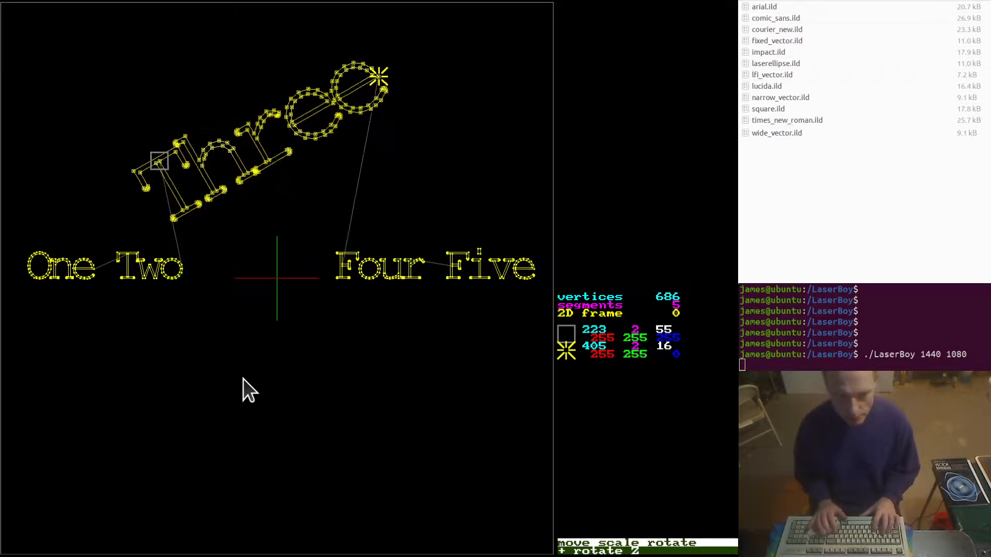
key("Escape")
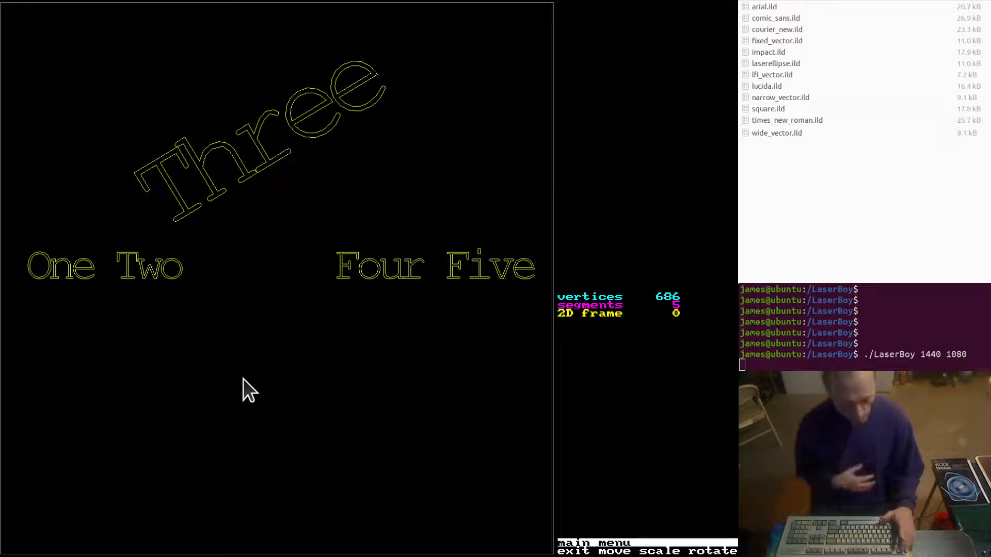
key("Escape")
key("n")
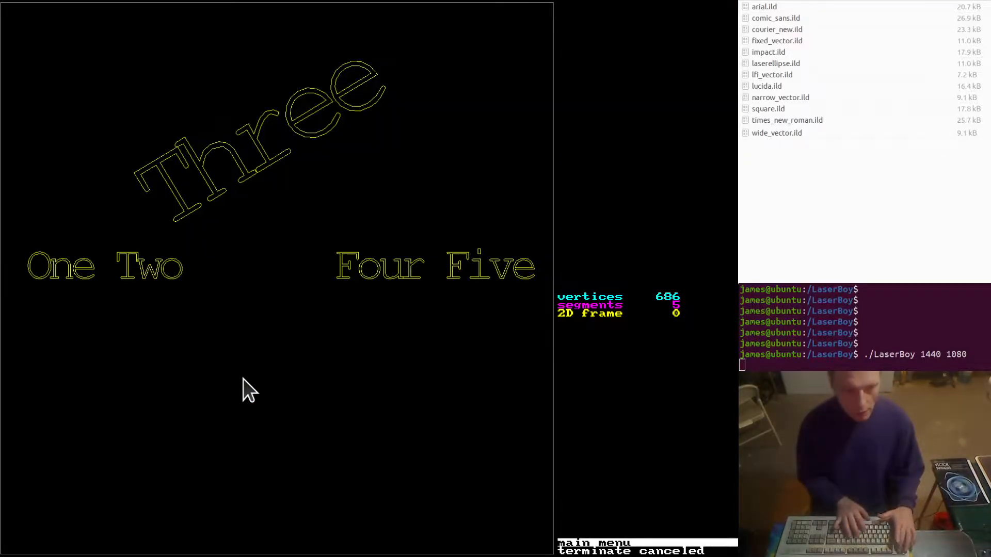
- Apply the black to blank frame transform to the current frame, and leave the frame transforms
key("2")
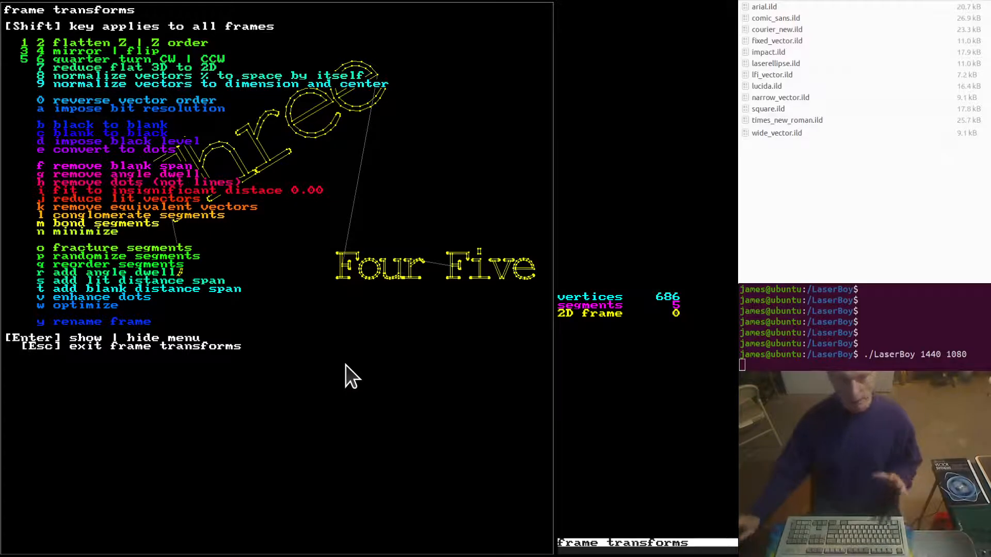
key("Return")
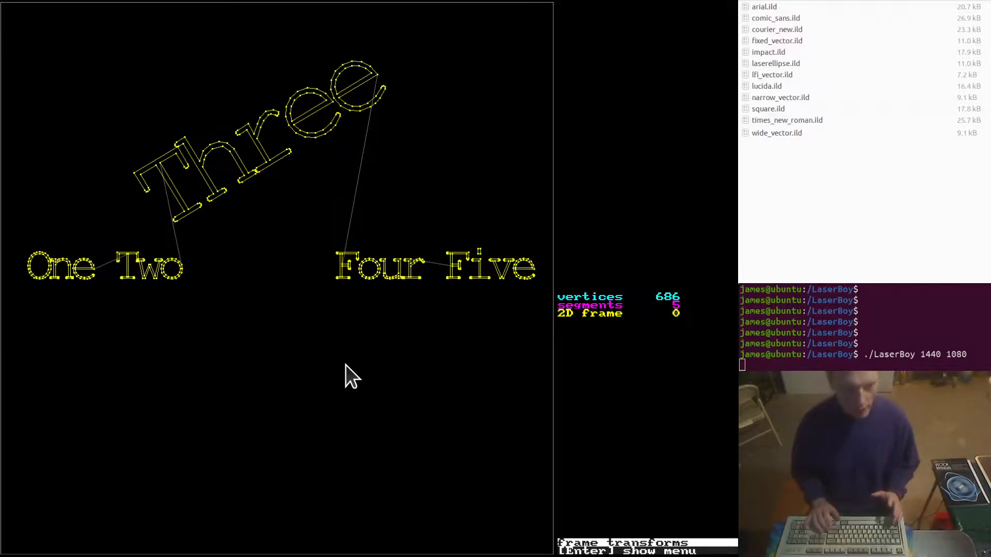
key("Return")
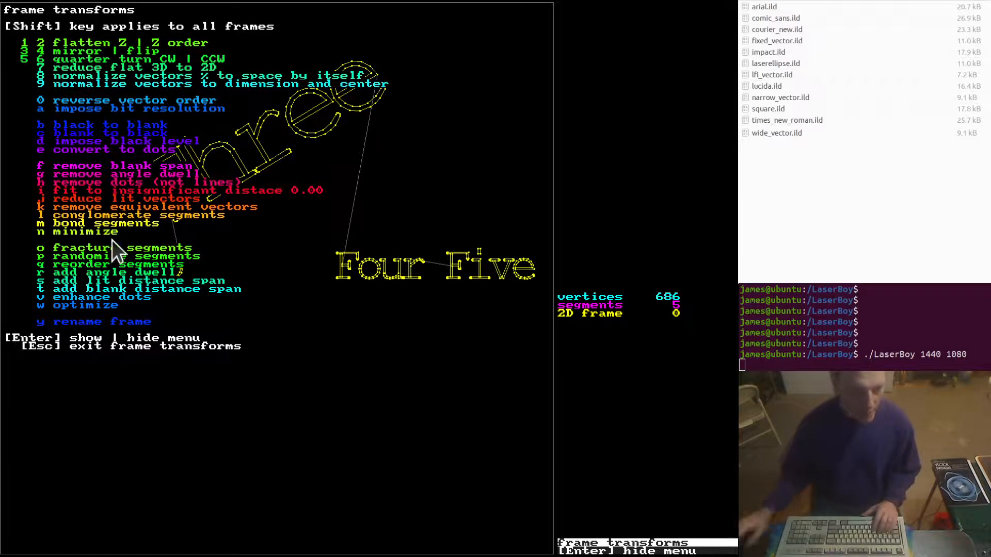
key("b")
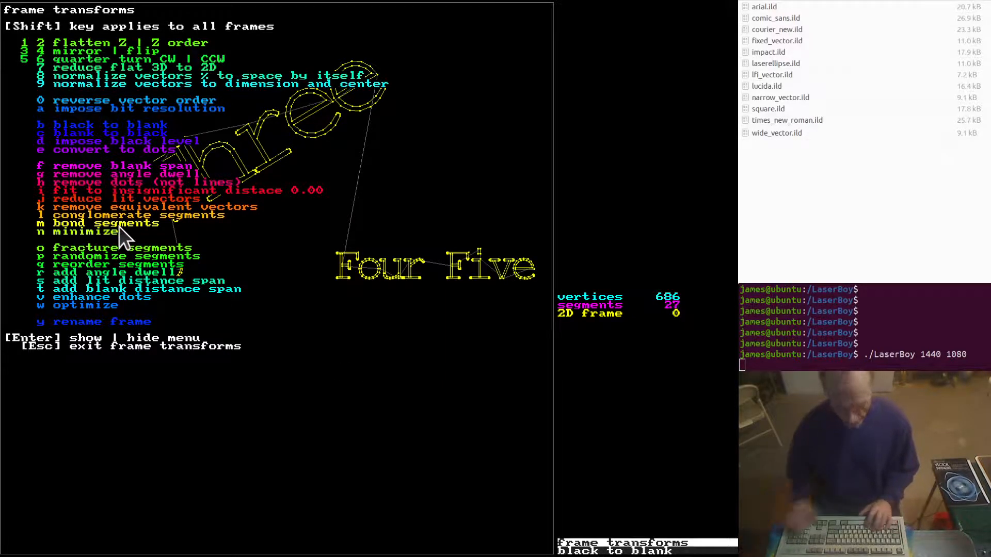
key("Escape")
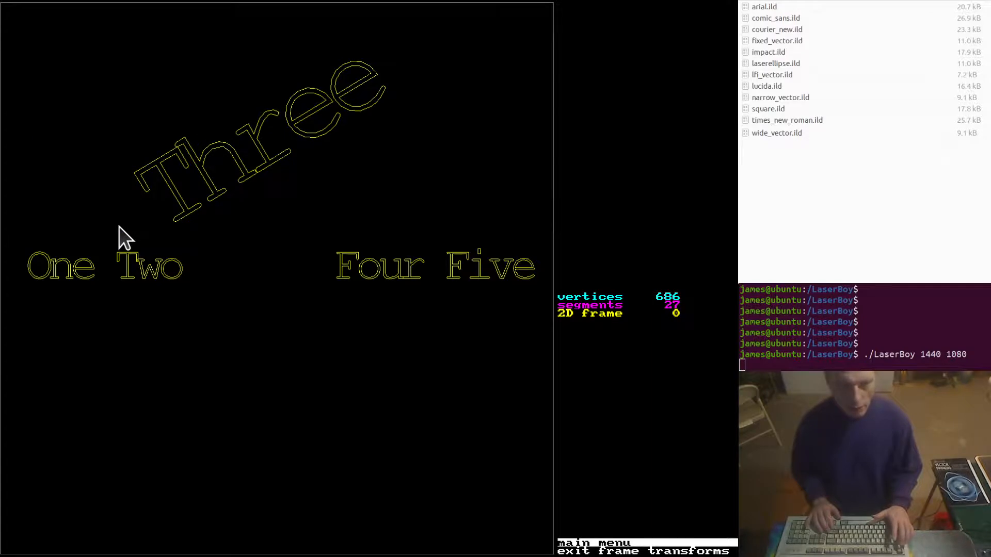
- Turn on the display of vertices and blanking in the user interface visuals settings
key("Tab")
key("1")
key("2")
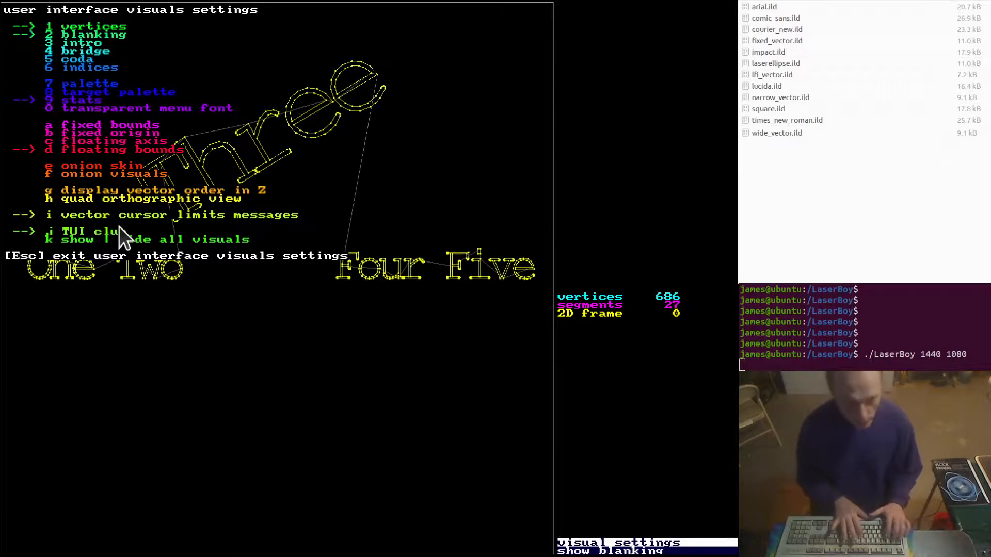
key("Escape")
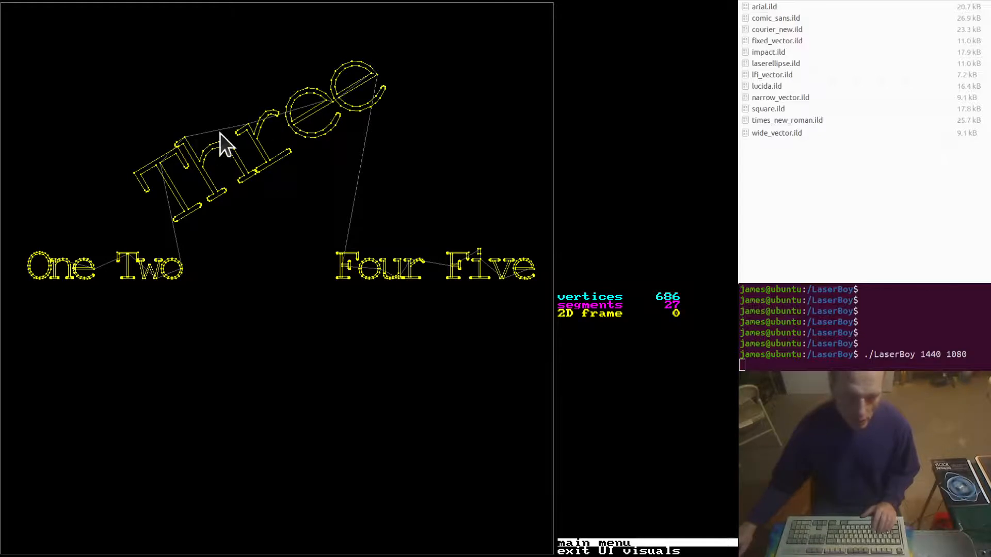
- Enter move, scale and rotate with the menu hidden, step through the lit segments letter by letter, and select the final "e" of "Three"
key("m")
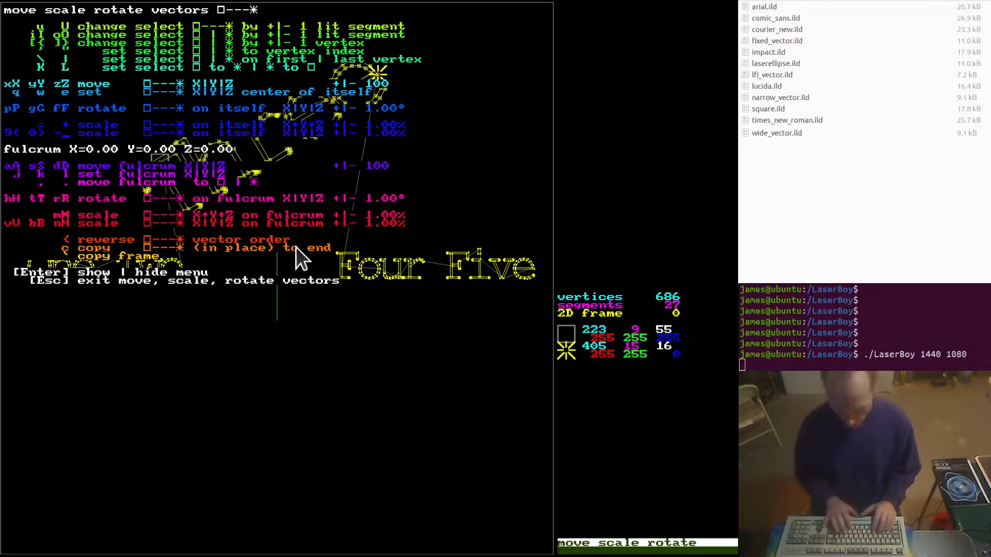
key("Return")
key("plus")
key("plus")
key("plus")
key("plus")
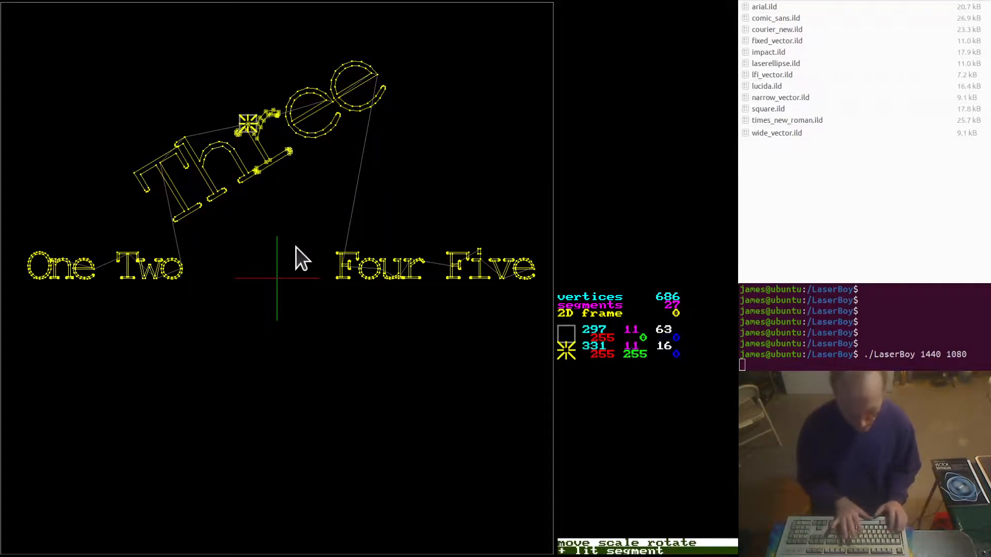
key("plus")
key("plus")
key("plus")
key("plus")
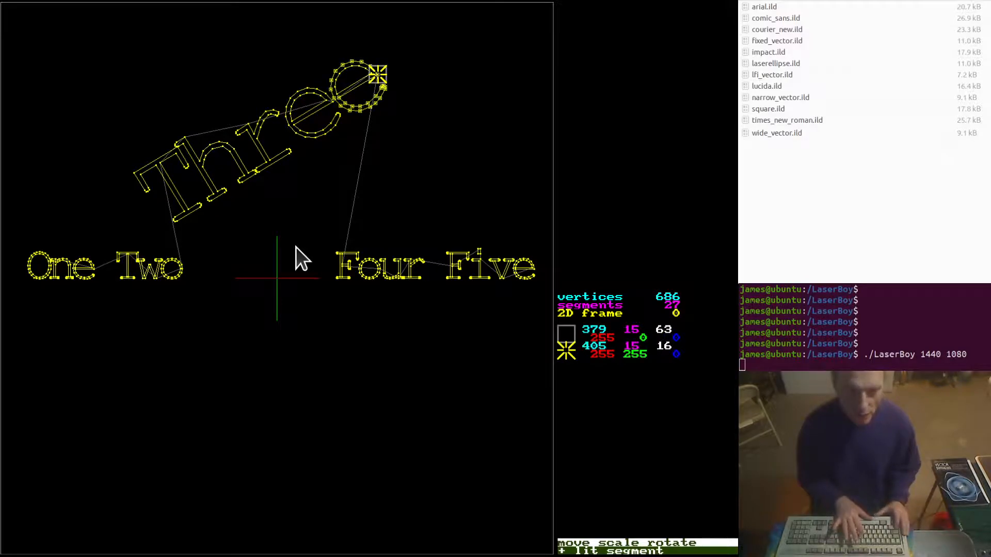
key("plus")
key("plus")
key("plus")
key("plus")
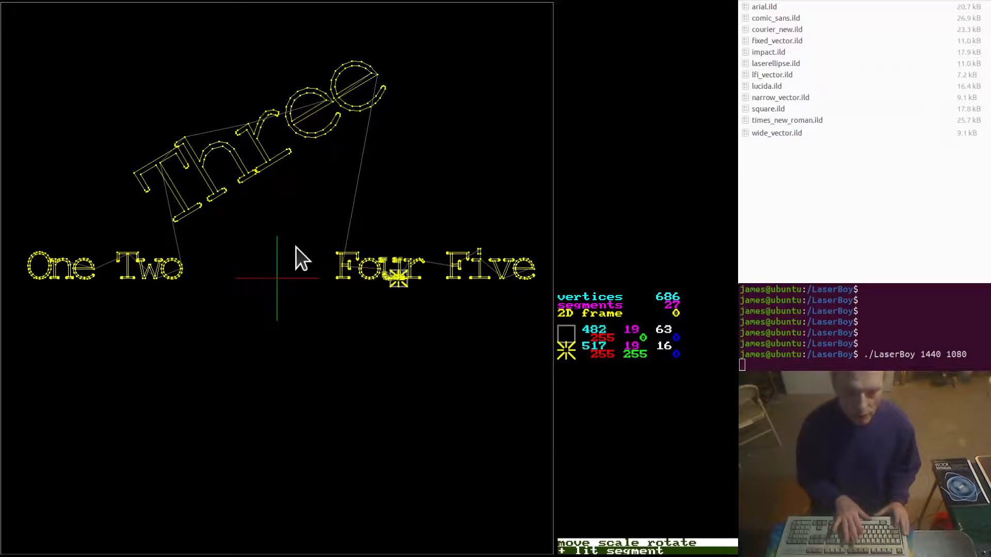
key("minus")
key("minus")
key("minus")
key("minus")
key("minus")
key("minus")
key("minus")
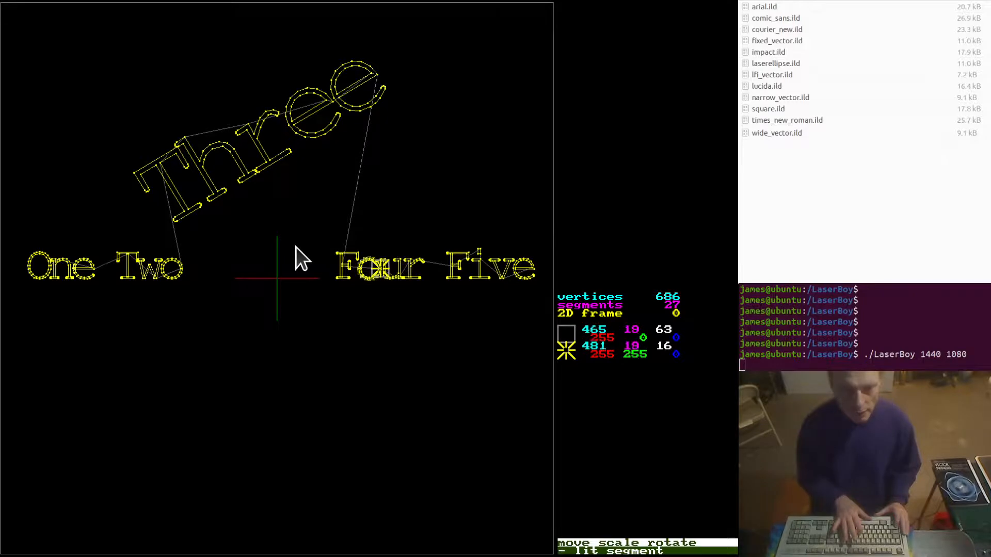
key("plus")
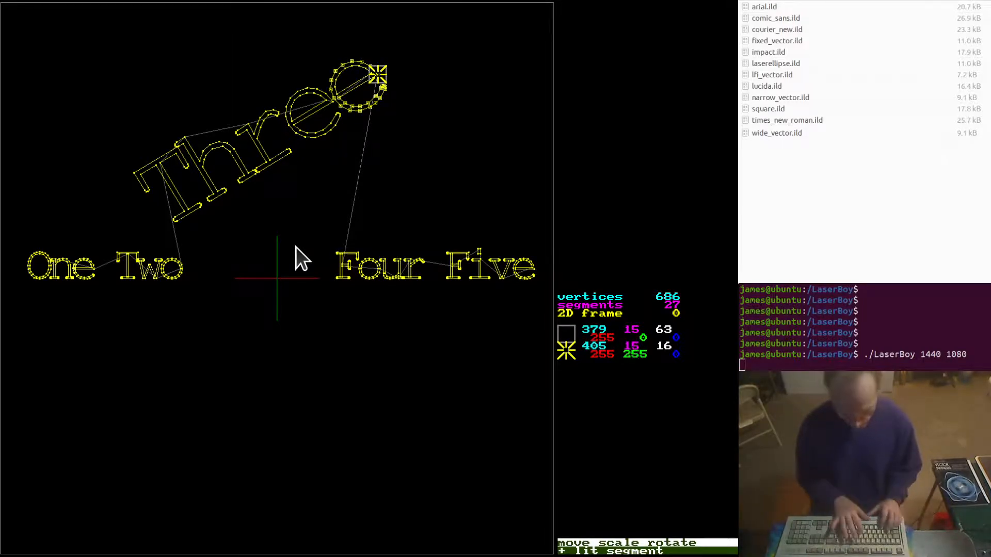
- Move the selected segment of the final "e" in positive X, clear of the rest of "Three", and leave move, scale and rotate
key("x")
key("x")
key("x")
key("x")
key("x")
key("x")
key("x")
key("x")
key("x")
key("x")
key("x")
key("x")
key("x")
key("x")
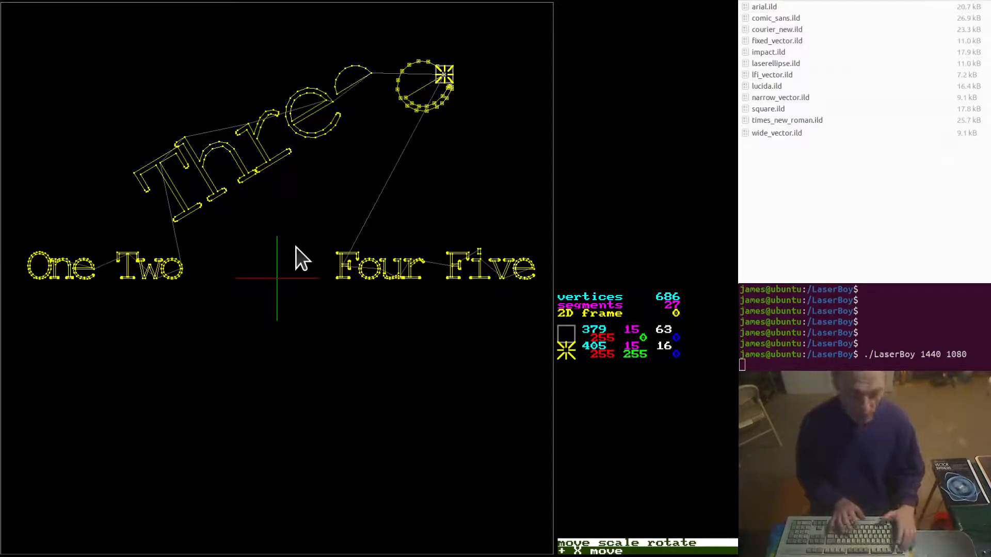
key("Escape")
- Apply the blank to black frame transform to the current frame, and leave the frame transforms
key("f")
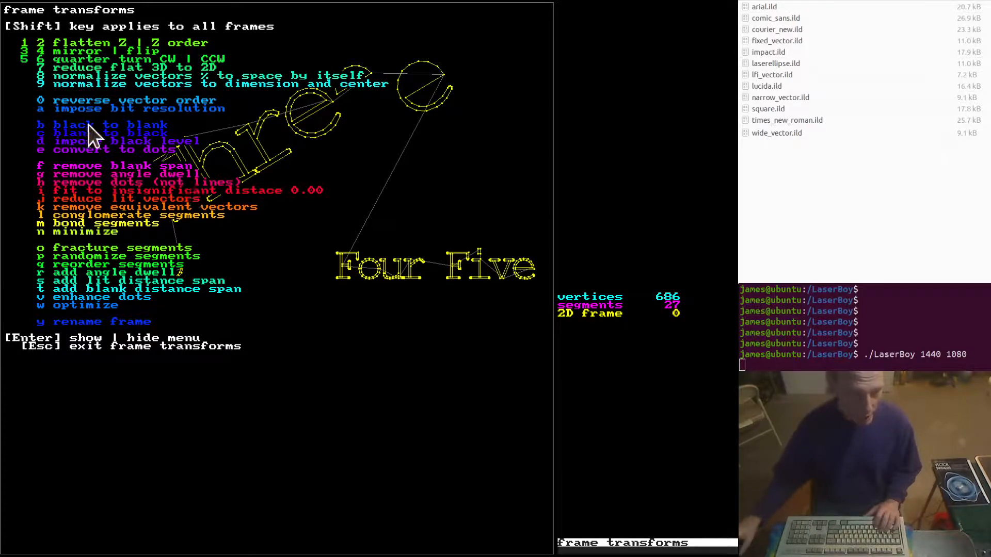
key("c")
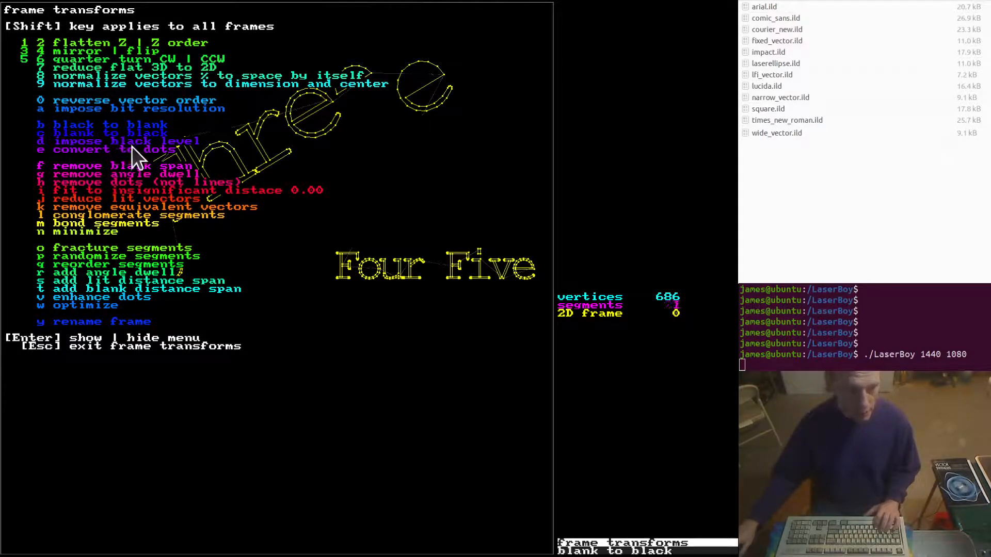
key("Escape")
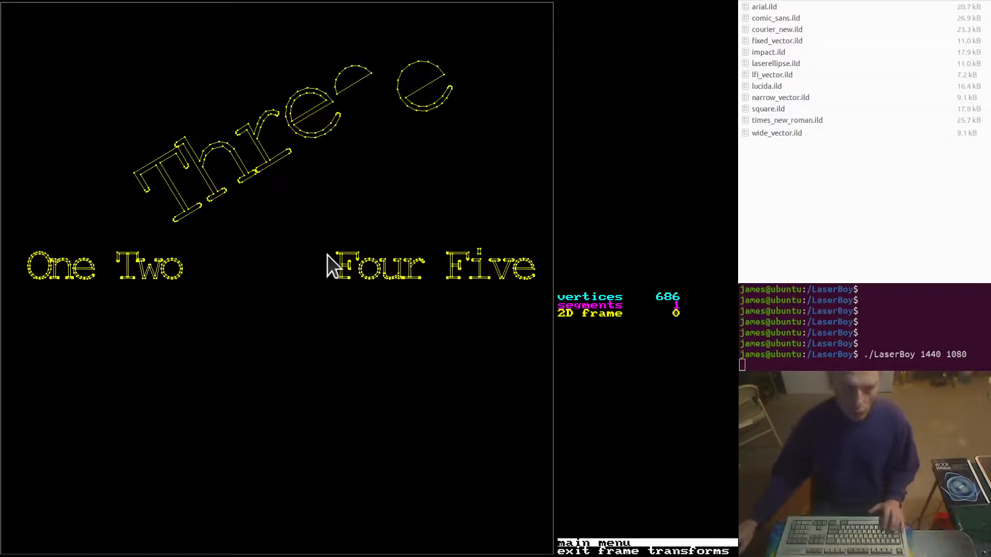
- Enter move, scale and rotate with the menu hidden, and step the lit segment selection to check what counts as one segment
key("m")
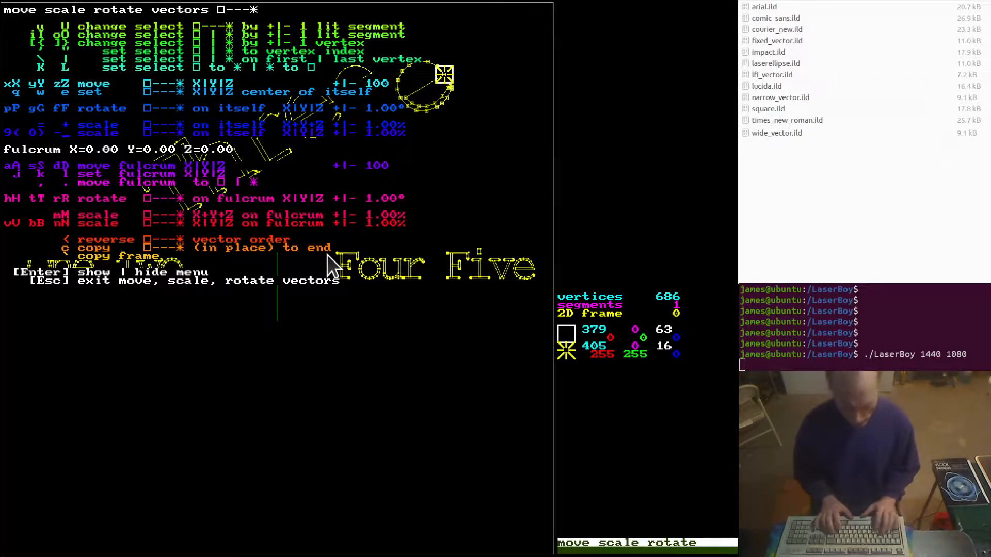
key("u")
key("Return")
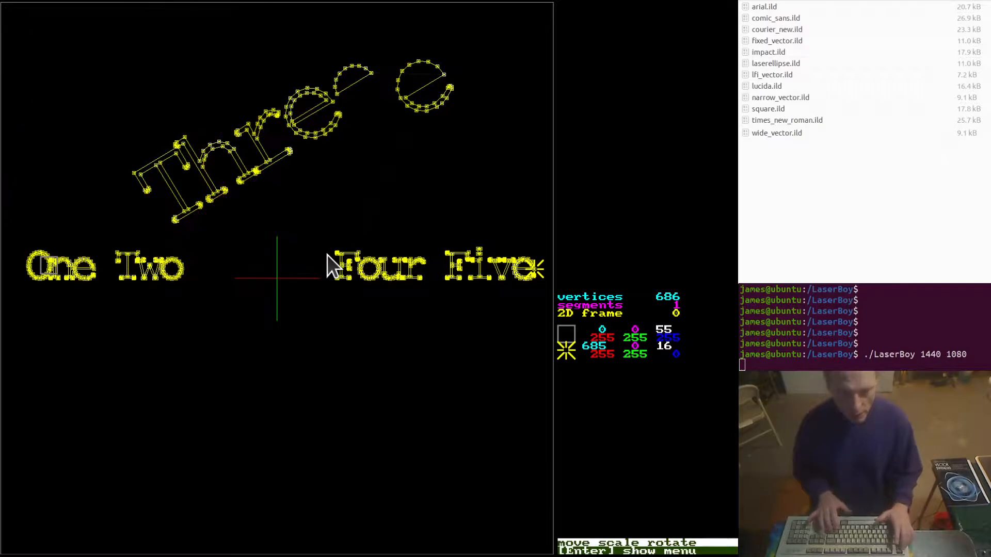
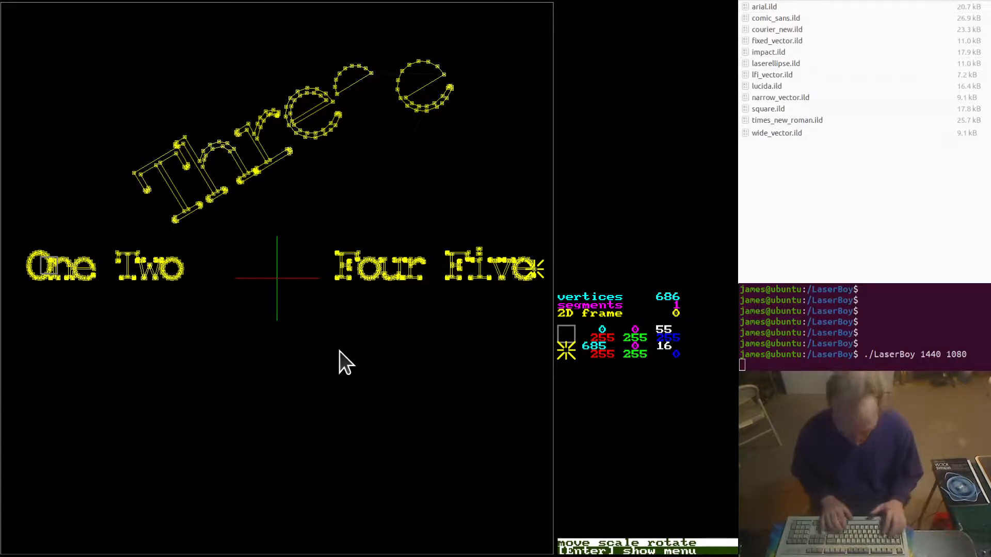
key("z")
key("Escape")
key("Escape")
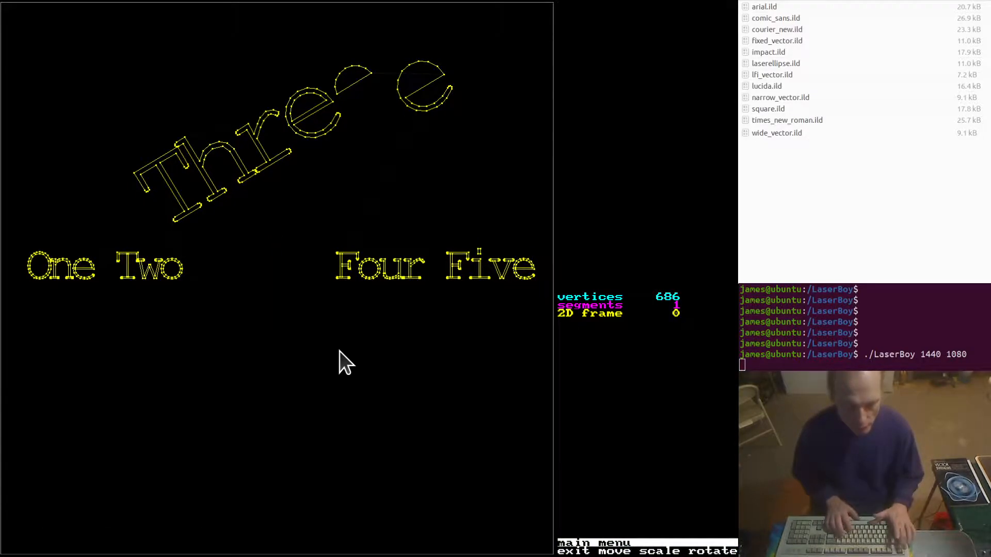
key("1")
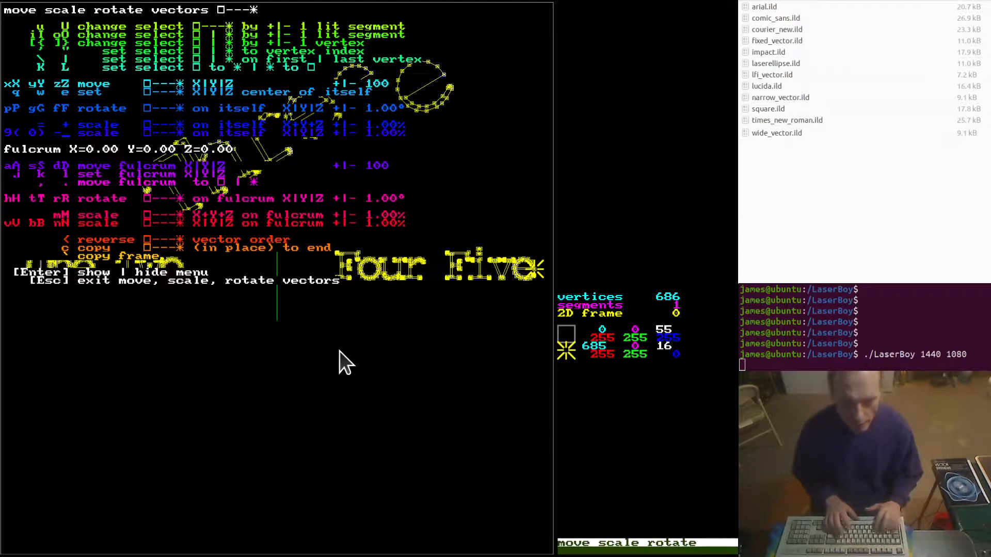
key("Return")
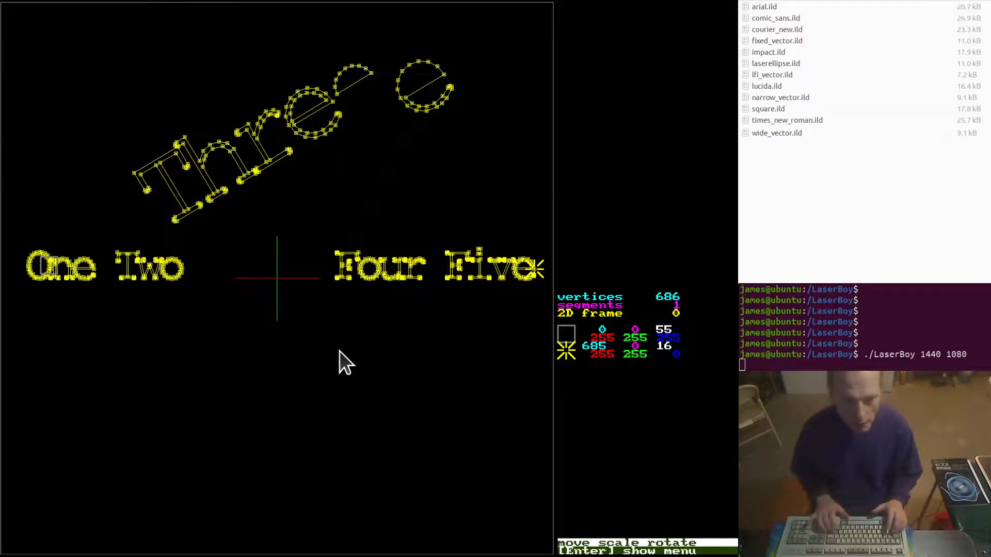
key("u")
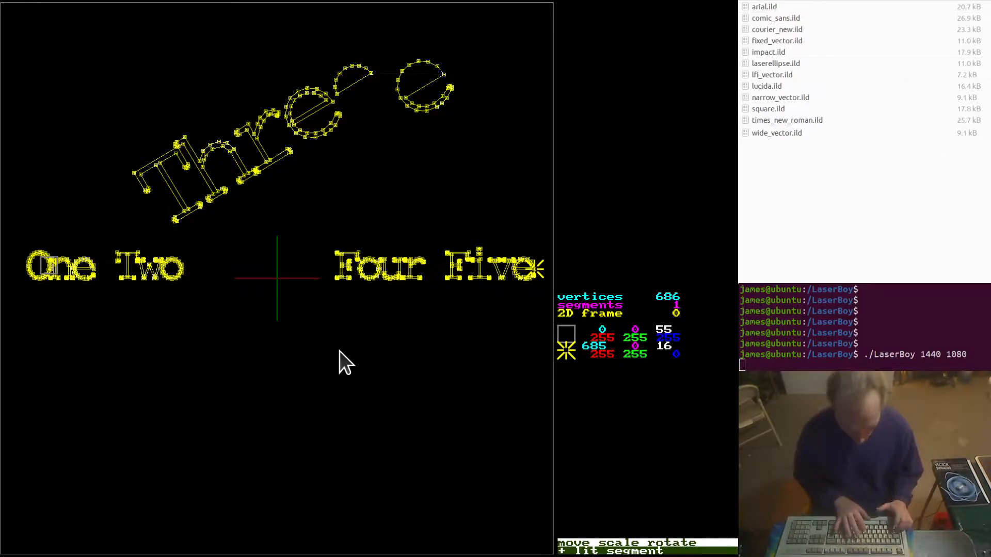
key("Escape")
- Leave the frame transforms and start a new, empty frame in direct draw segments
key("3")
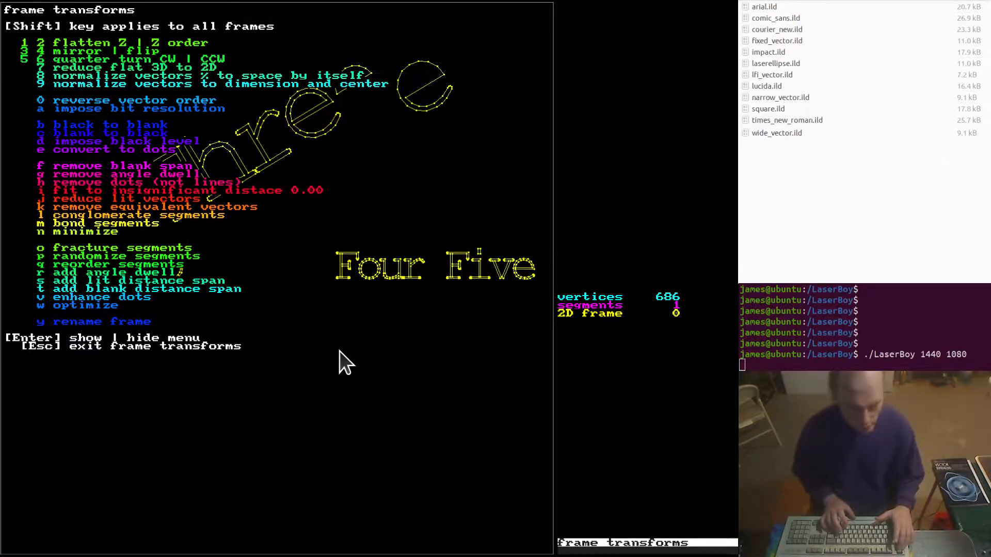
key("Escape")
key("r")
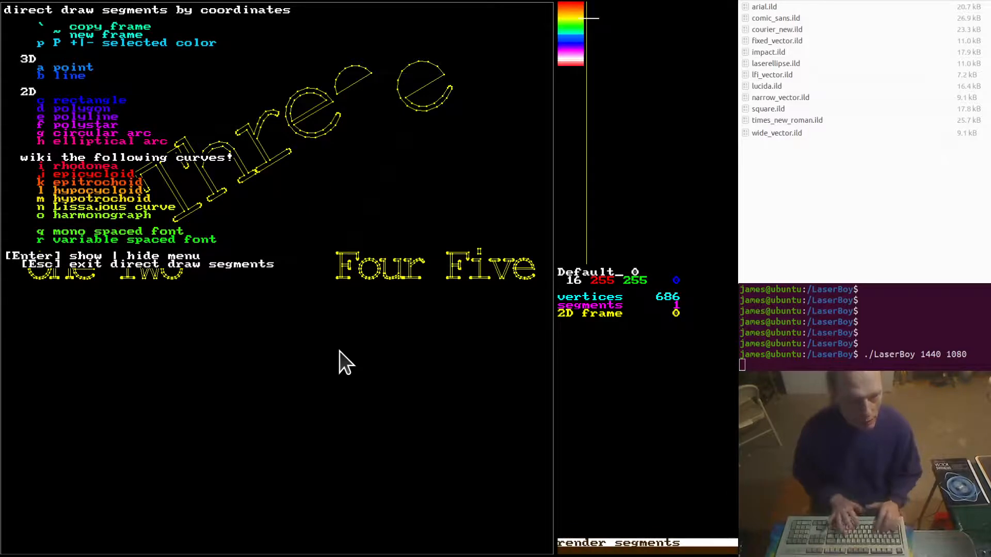
key("r")
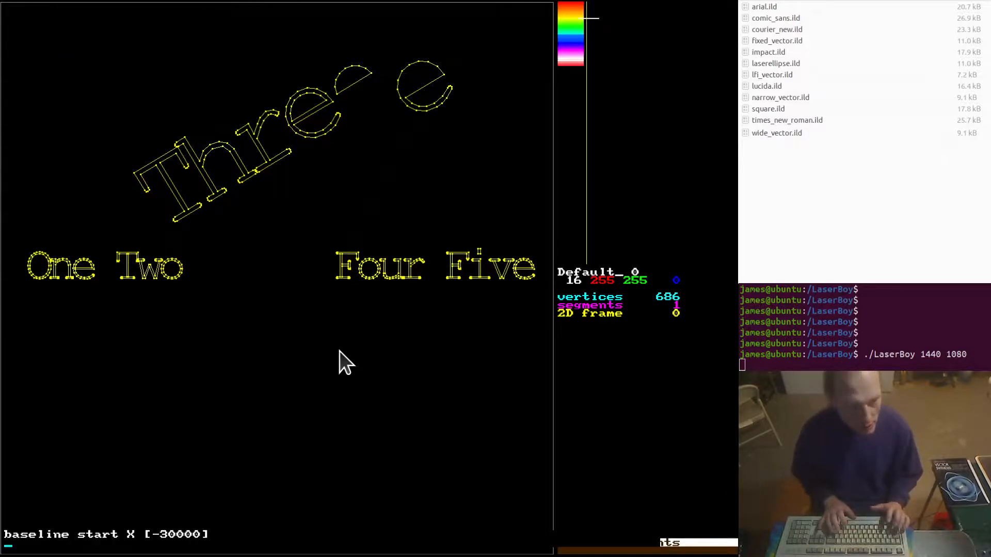
key("Escape")
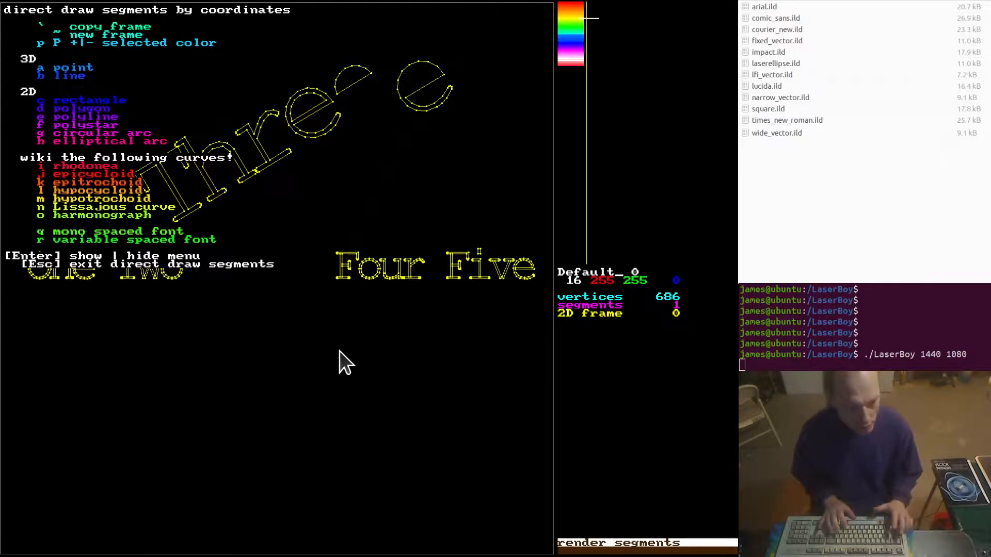
key("asciitilde")
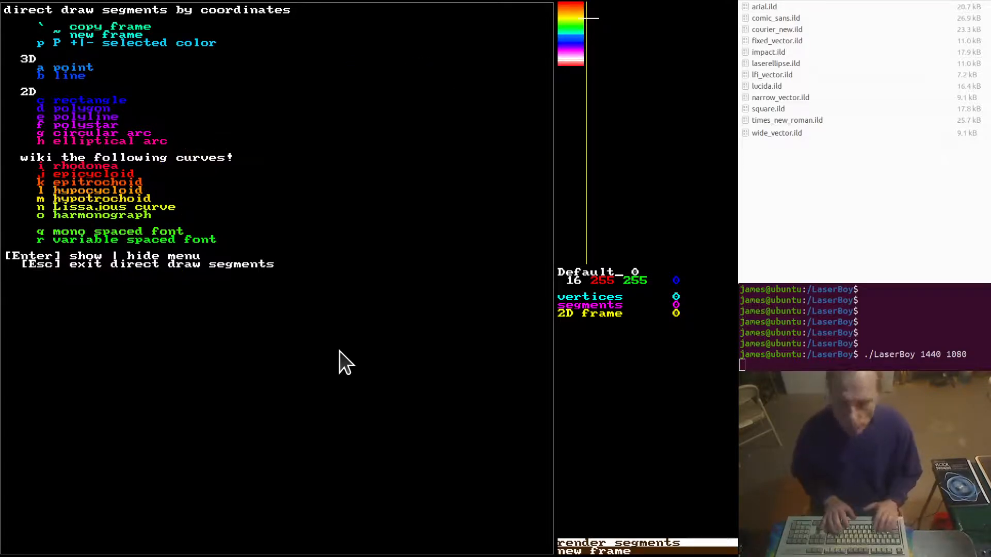
- Render "One Two Three Four Five" as variable spaced font text with courier_new.ild and the default baseline values, and leave direct draw segments
key("r")
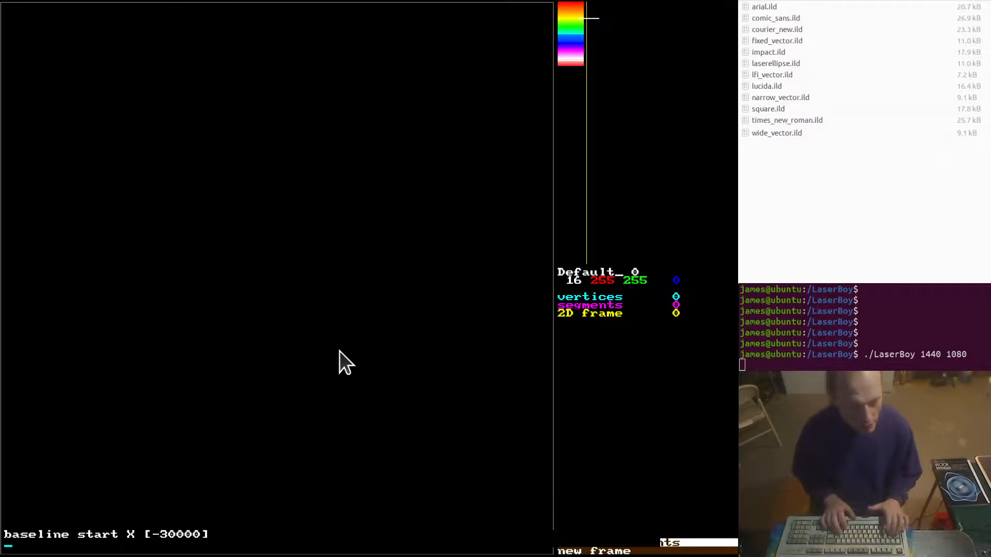
key("Return")
key("Return")
key("Return")
key("Return")
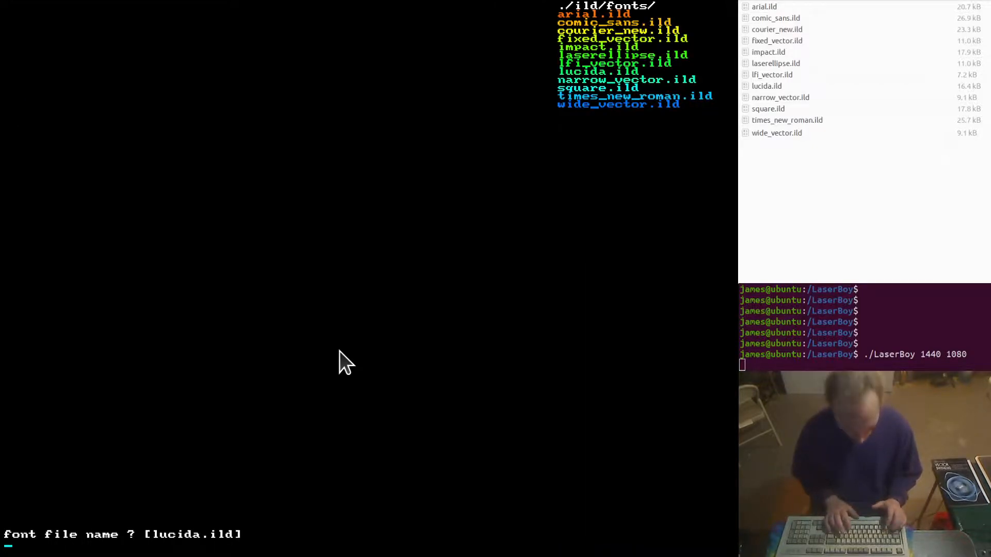
type("courier_new.ild")
key("Return")
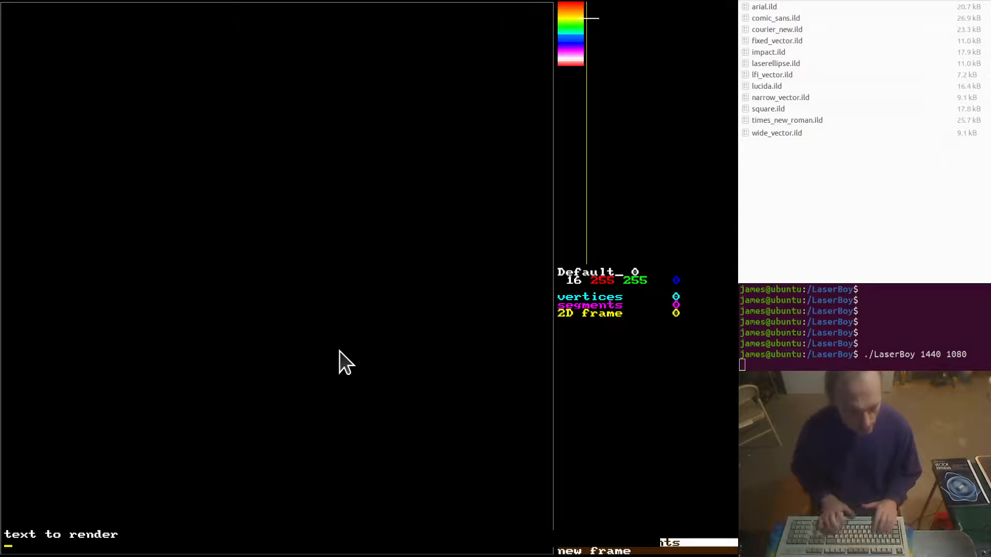
type("One Two Thr")
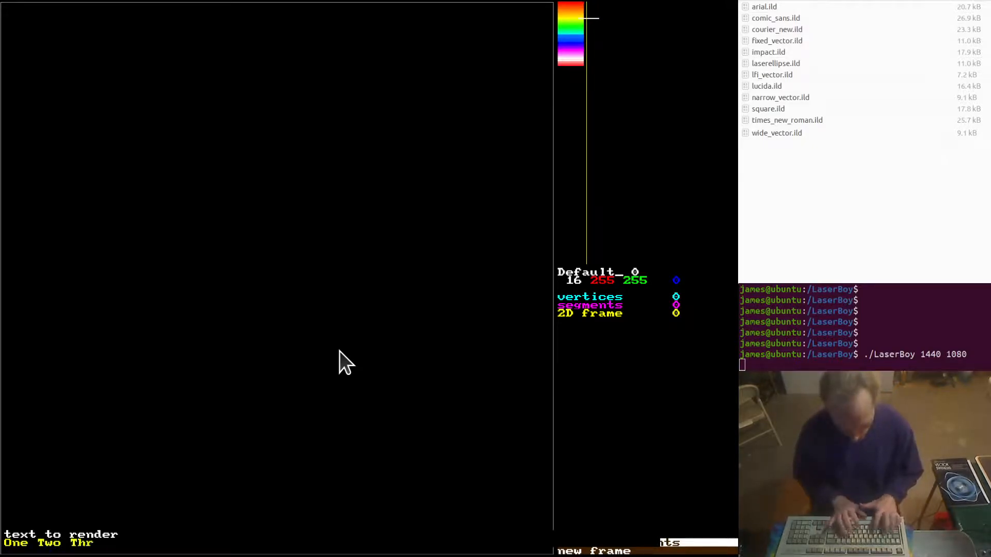
type("ee Four")
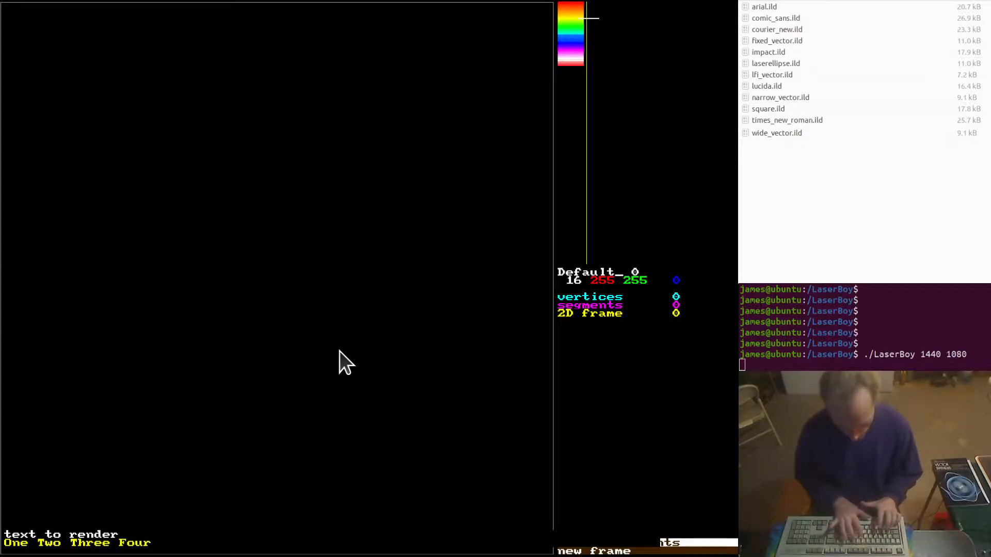
type(" Five")
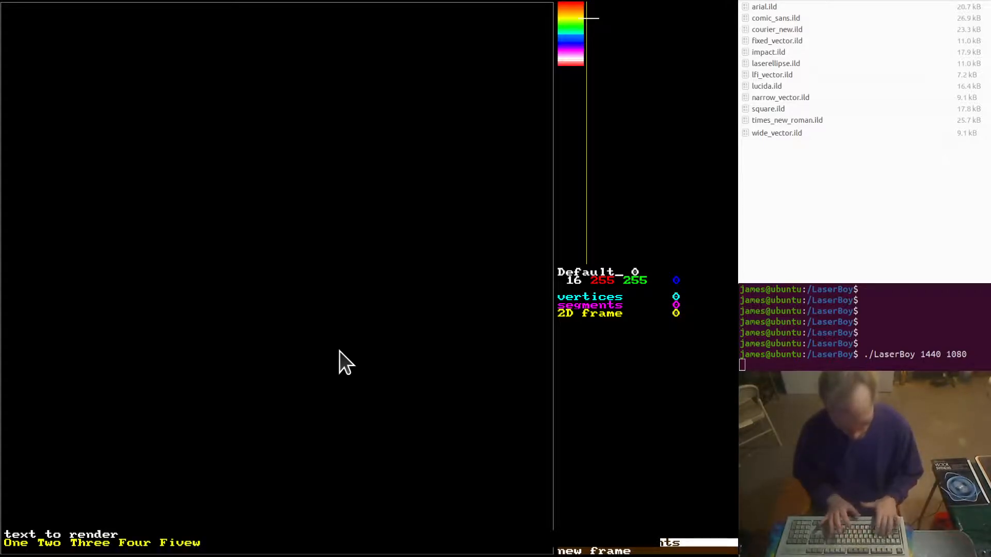
key("Return")
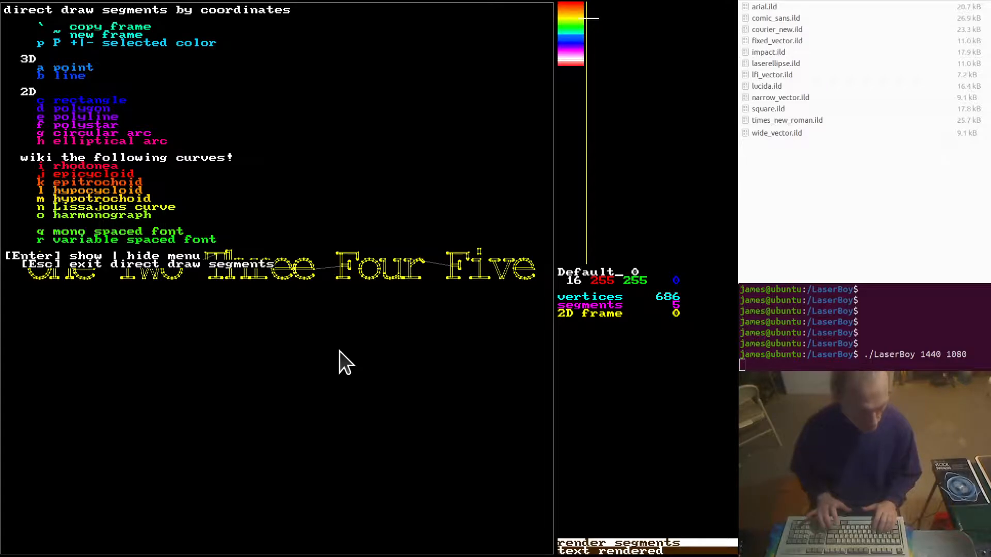
key("Escape")
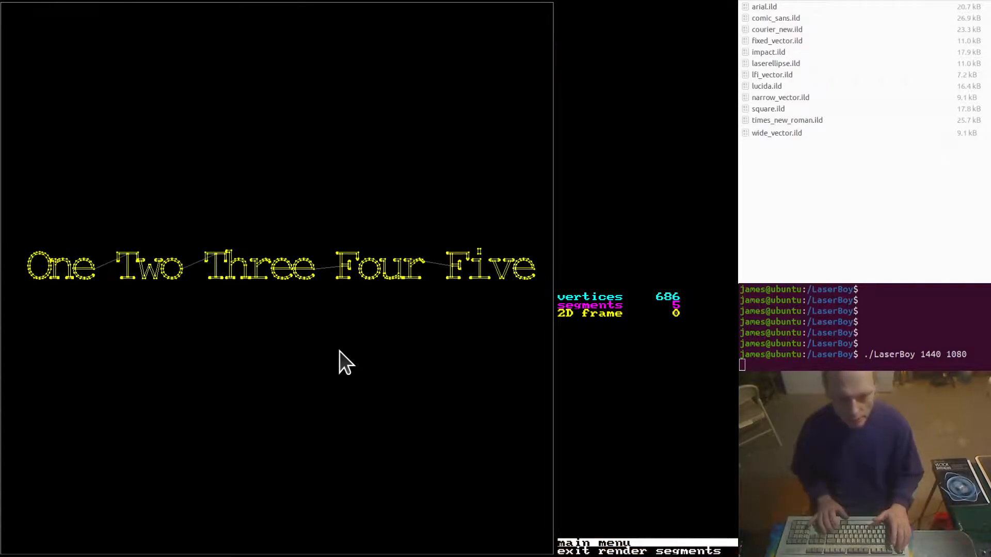
- Examine the new text in move, scale and rotate by stepping the lit segment selection word by word, and leave that mode
key("m")
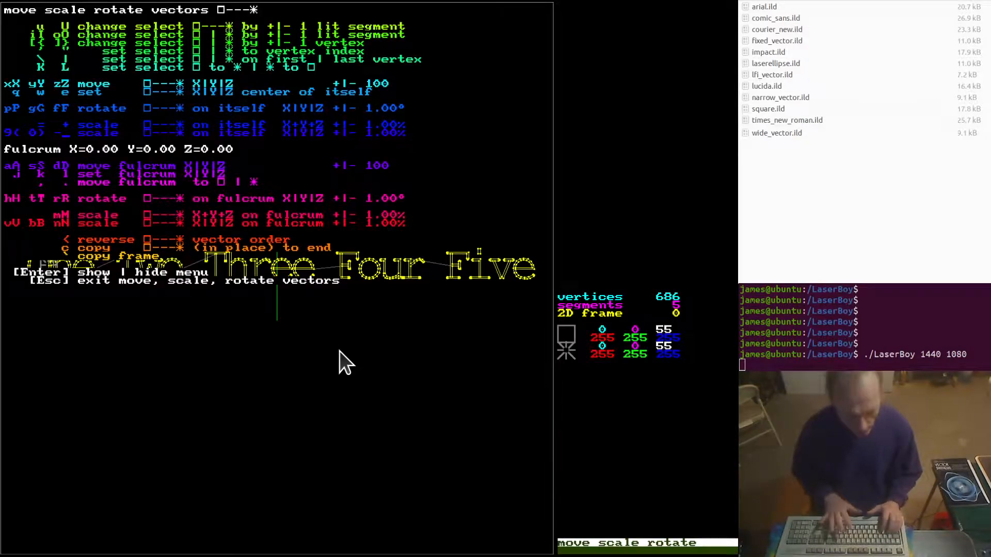
key("Return")
key("plus")
key("plus")
key("plus")
key("plus")
key("plus")
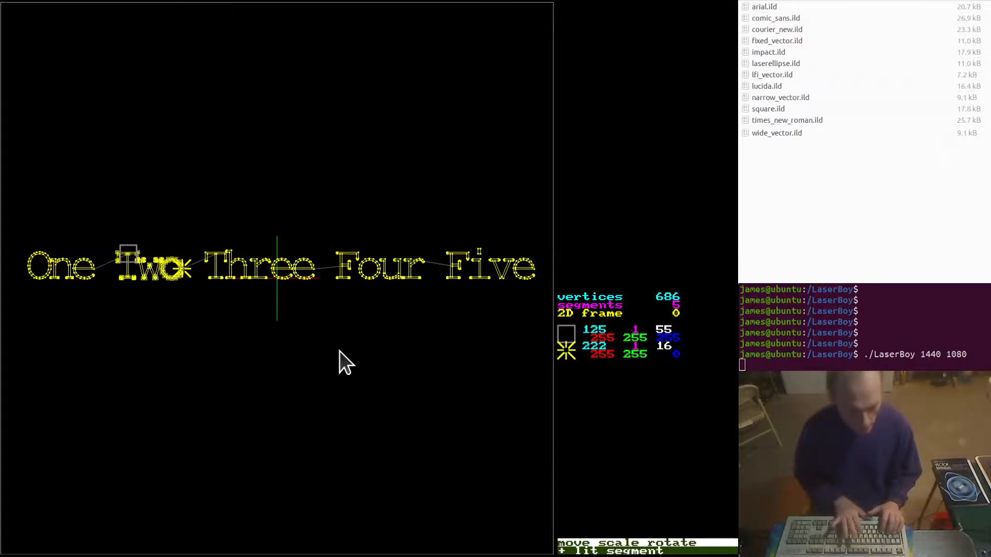
key("plus")
key("plus")
key("plus")
key("plus")
key("plus")
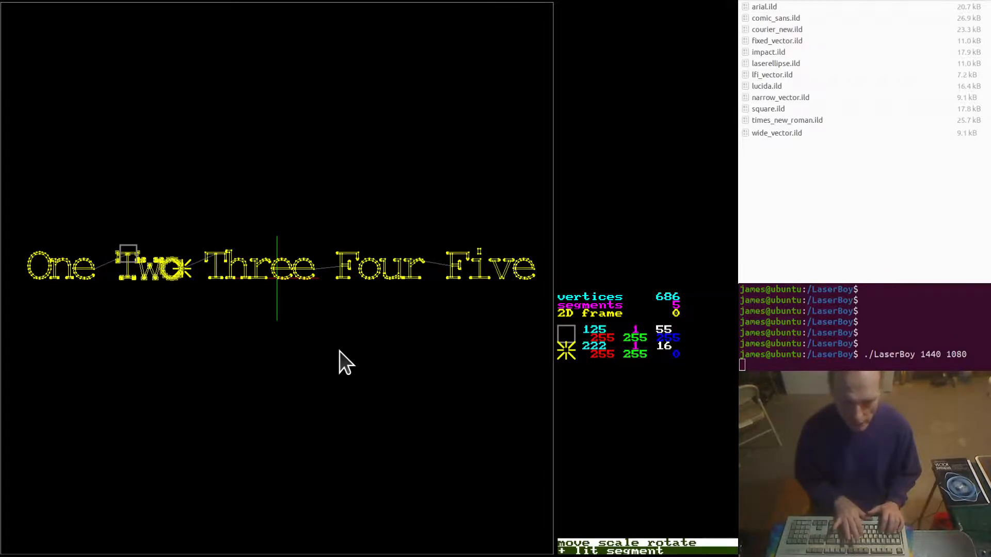
key("plus")
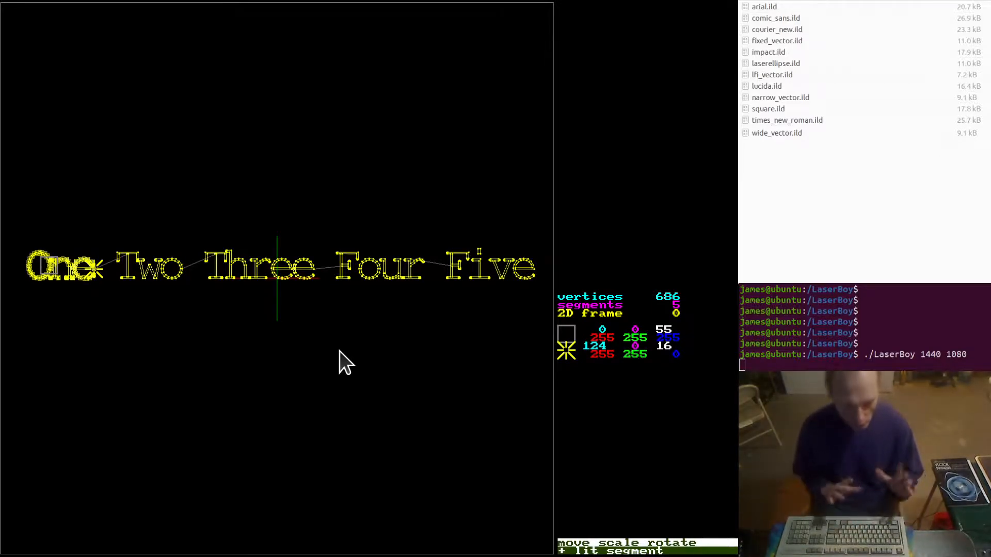
key("Escape")
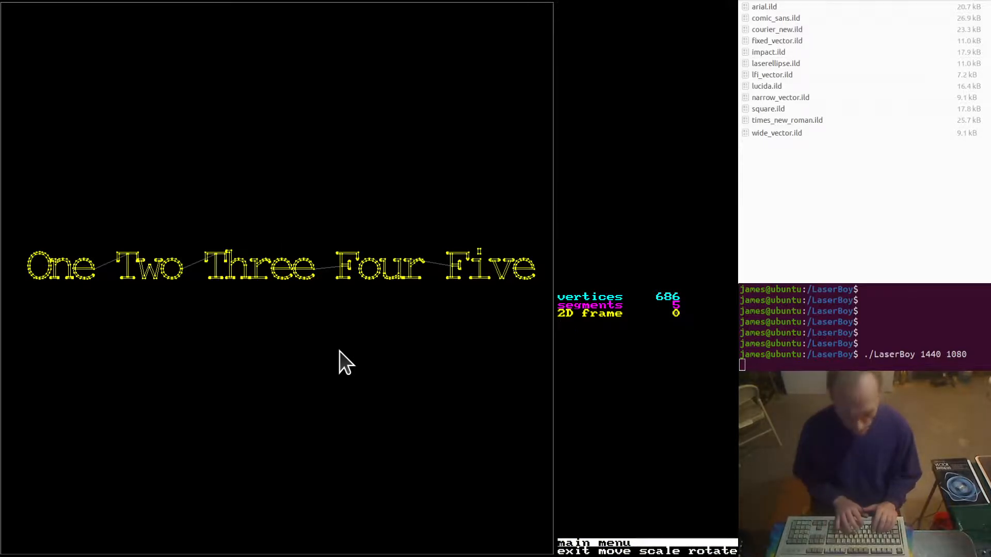
- Apply the spin effect to the current frame with 400 frames and no saved ild file, and advance through the generated frames
key("e")
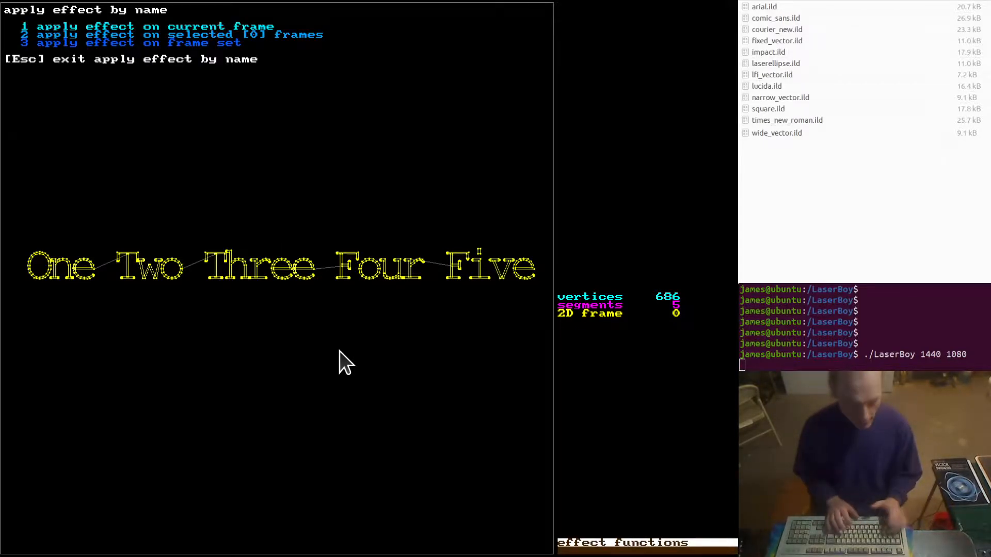
key("1")
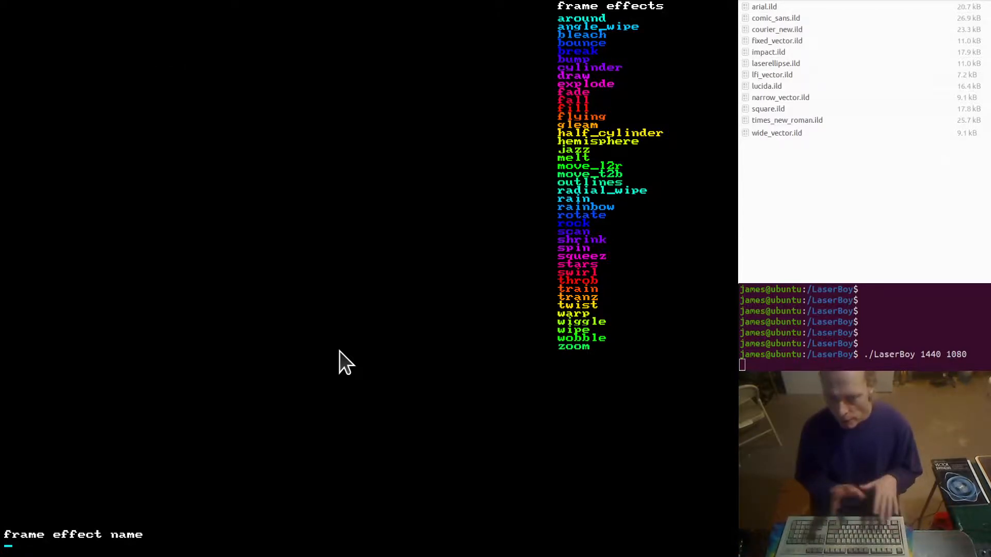
type("spin")
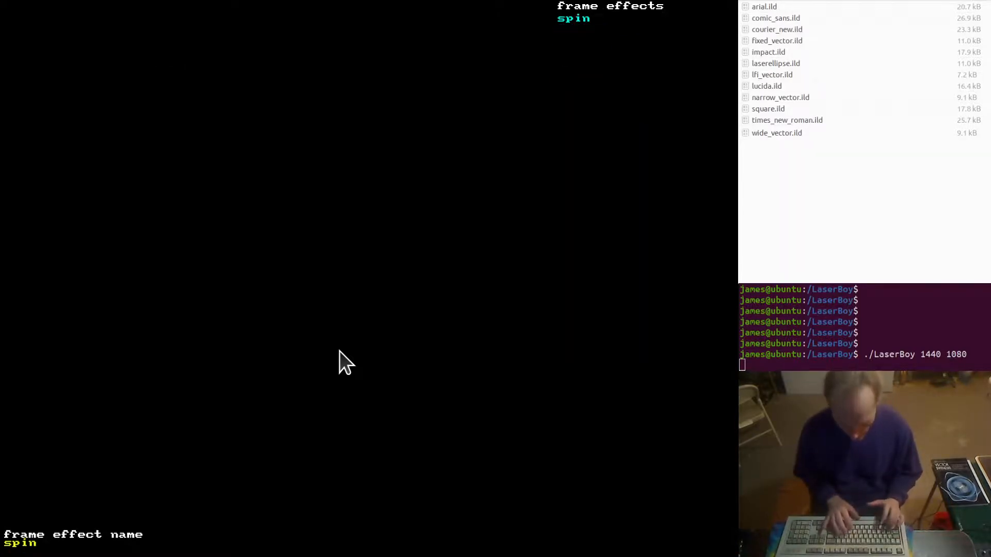
key("Return")
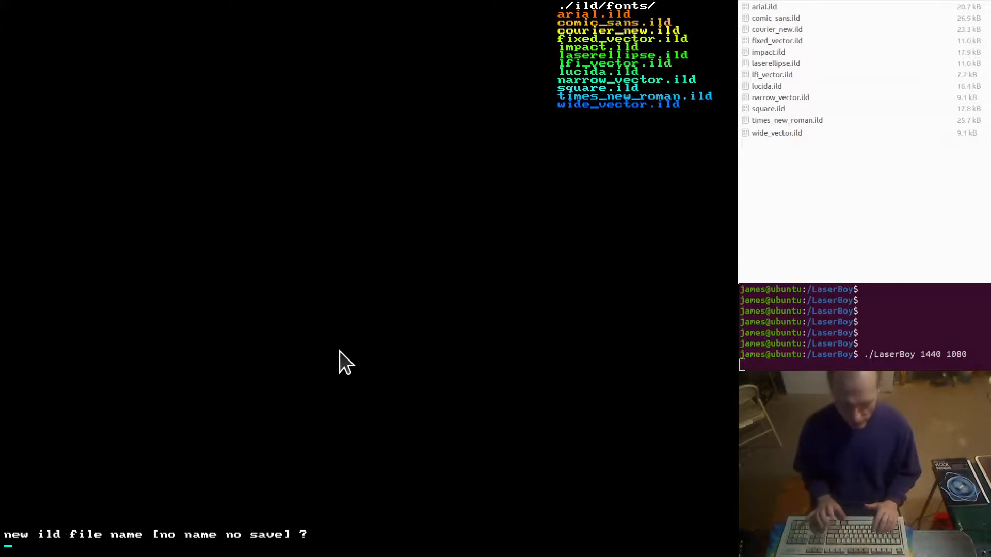
key("Return")
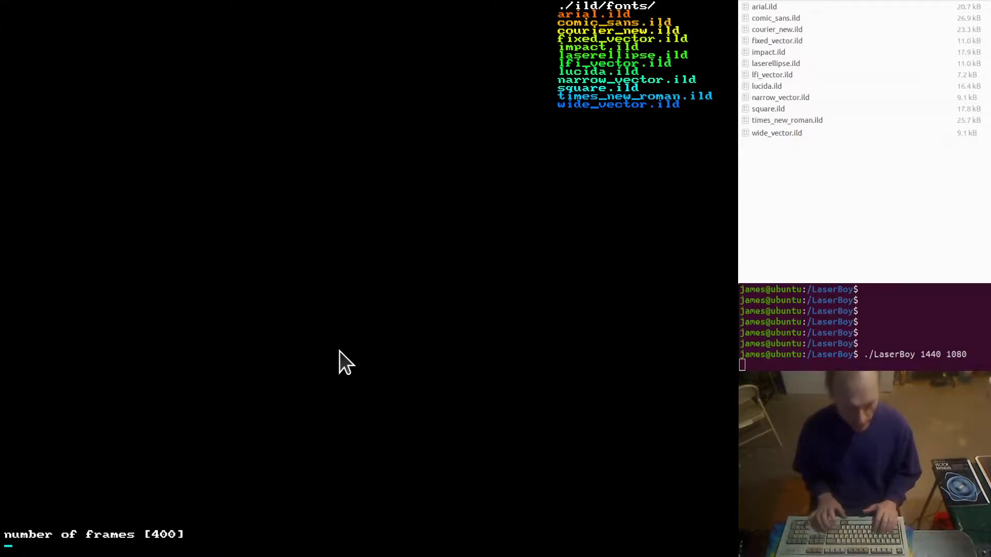
key("Return")
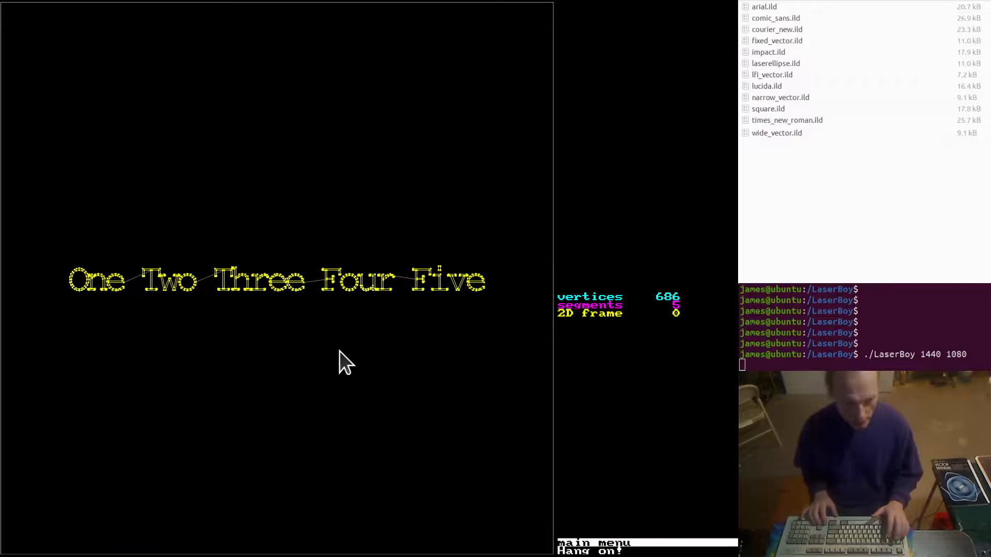
key("equal")
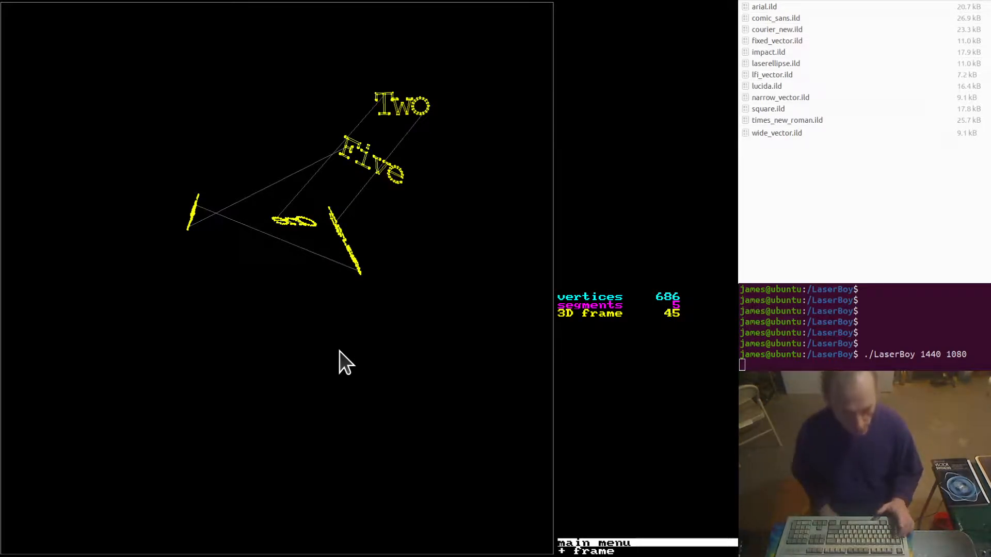
- Review the value settings and the switch settings for font rendering, and return to the first frame
key("Tab")
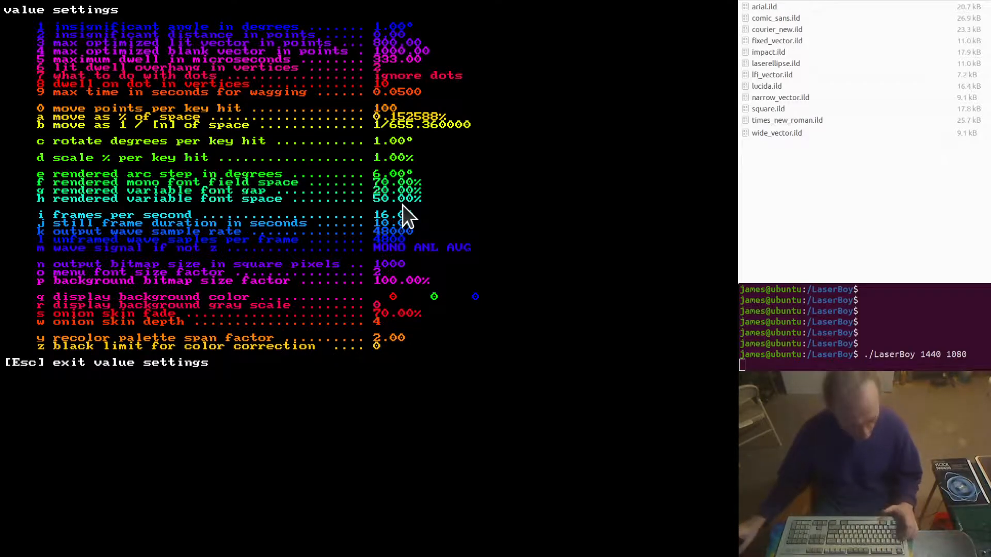
key("Escape")
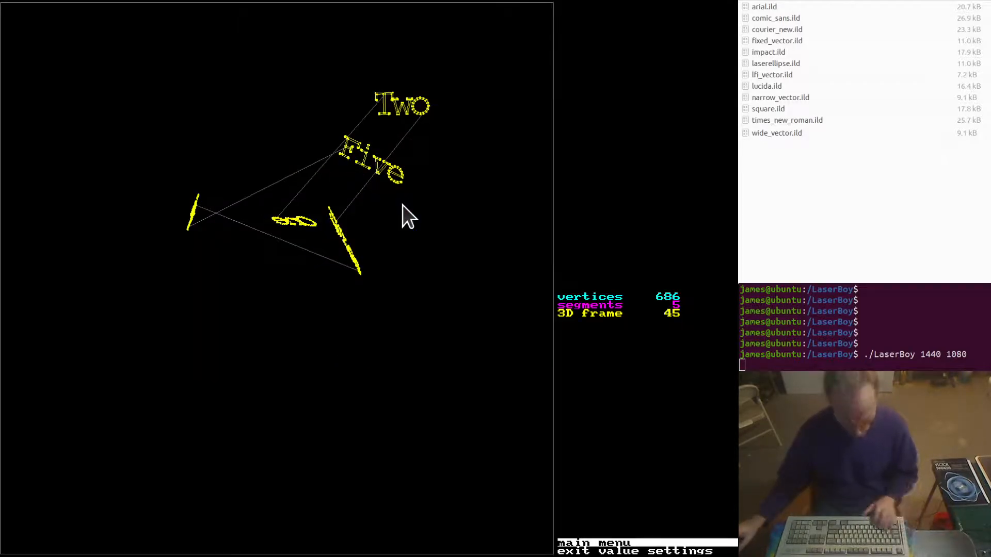
key("s")
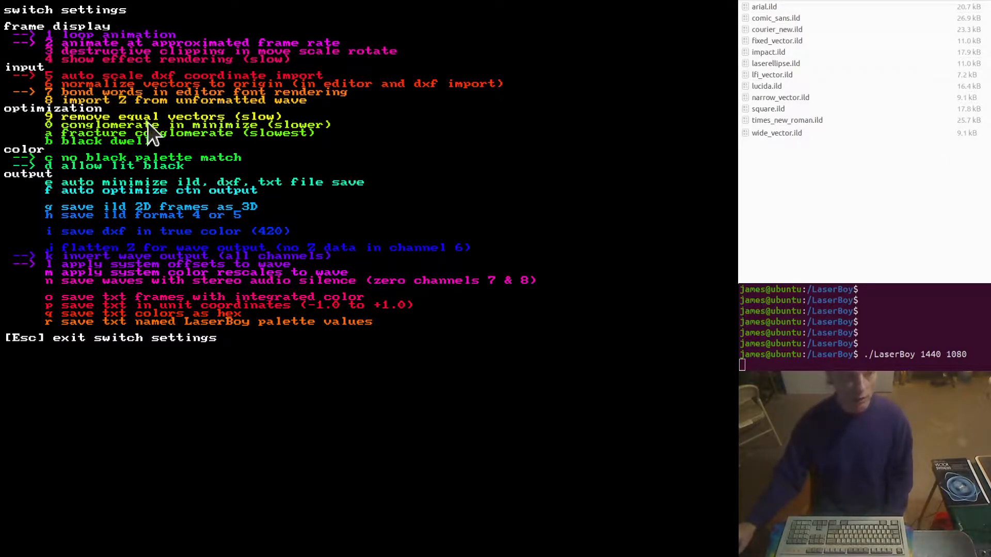
key("Escape")
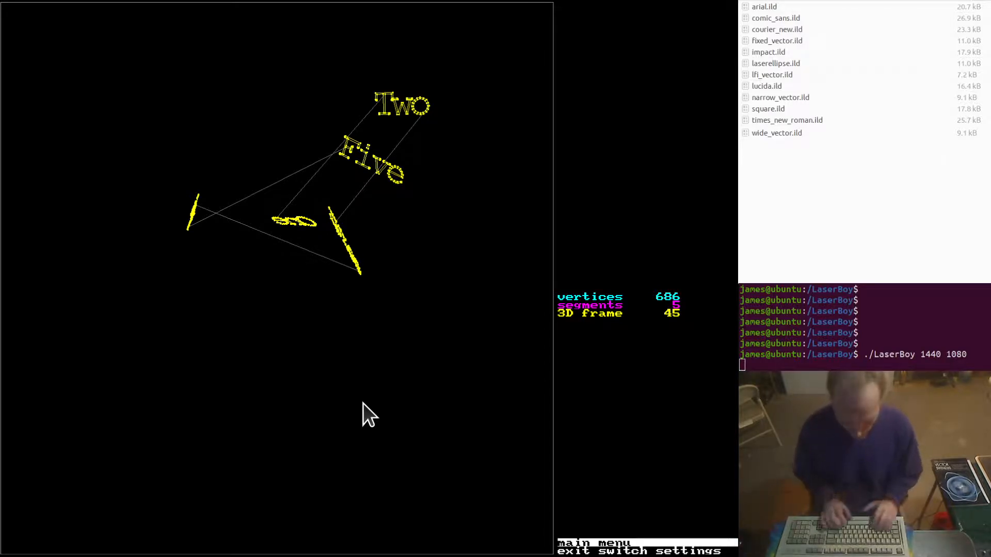
key("Home")
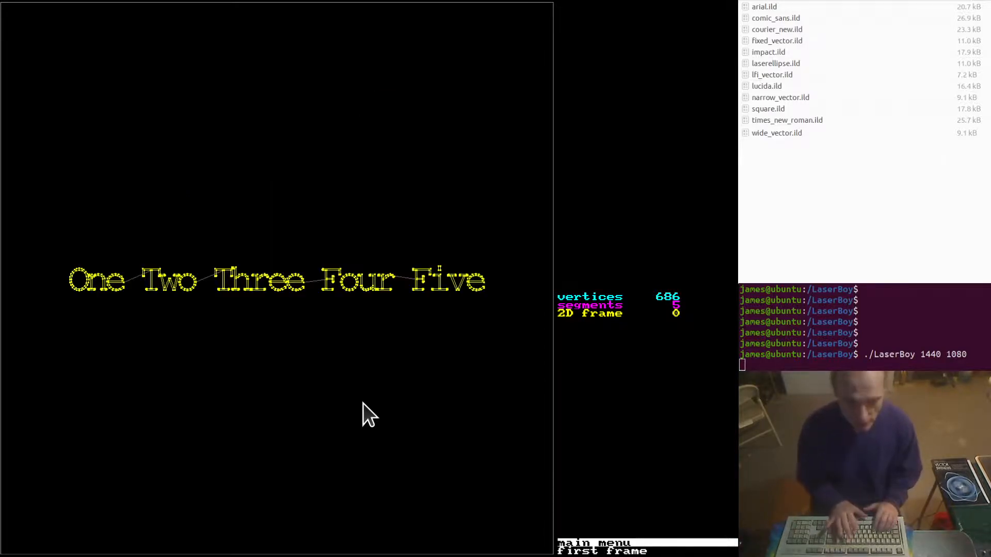
key("e")
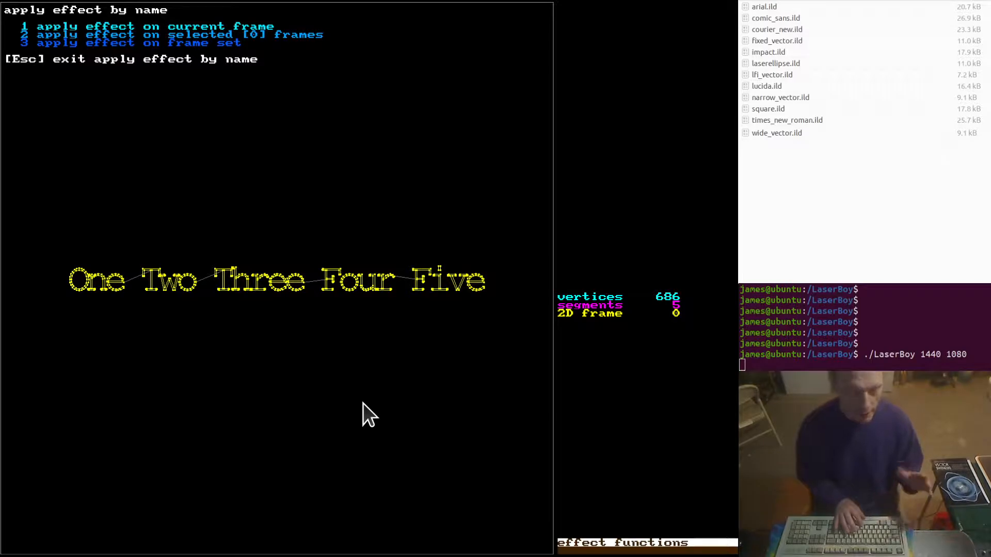
key("Escape")
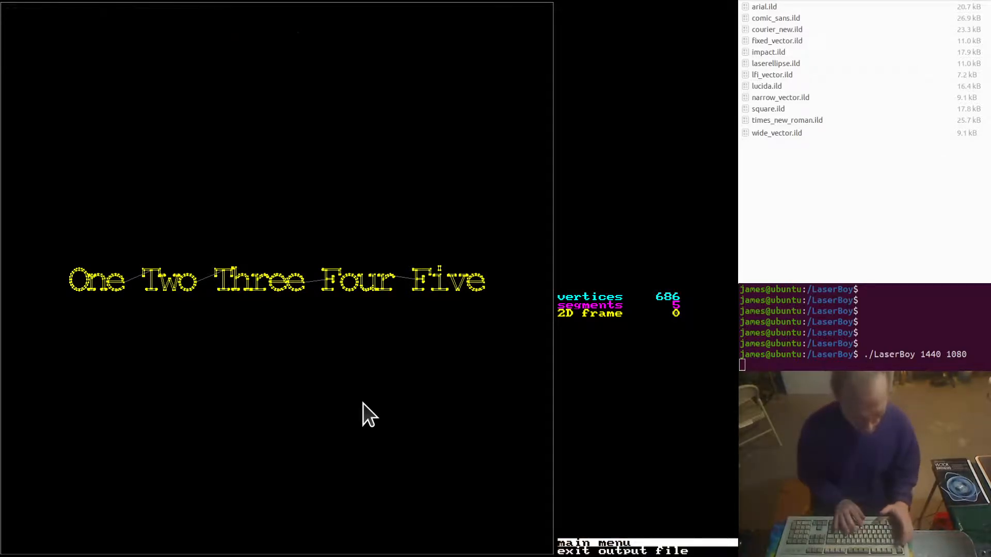
key("Escape")
key("Escape")
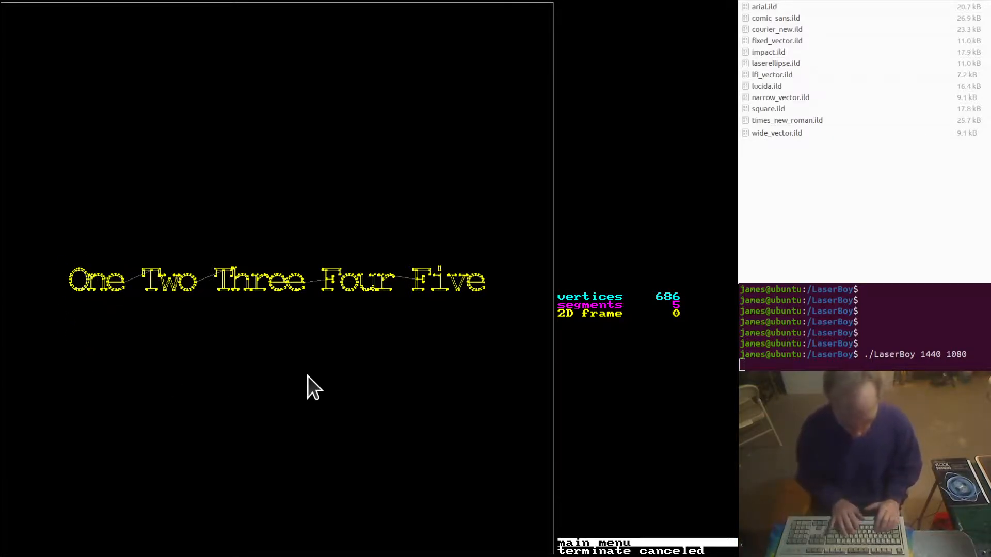
key("d")
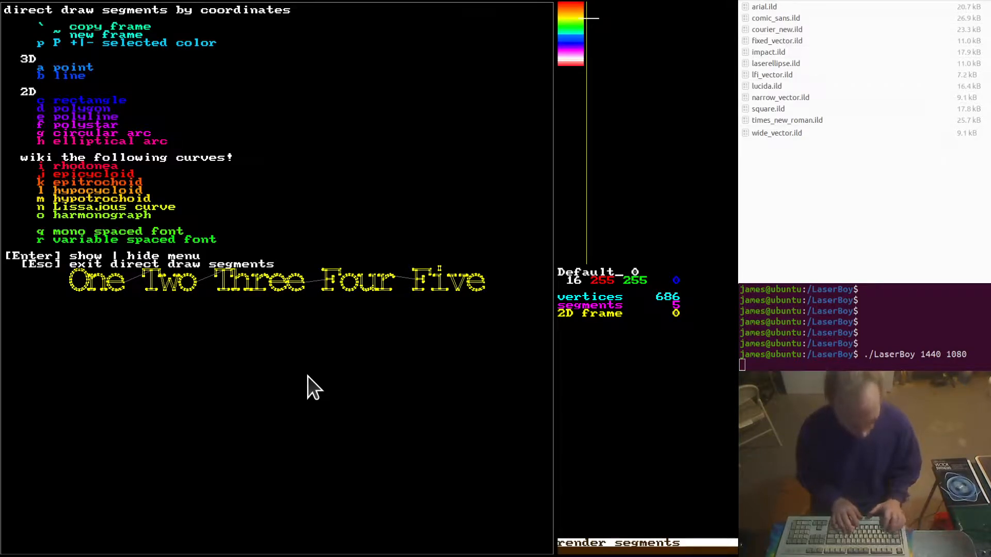
key("Escape")
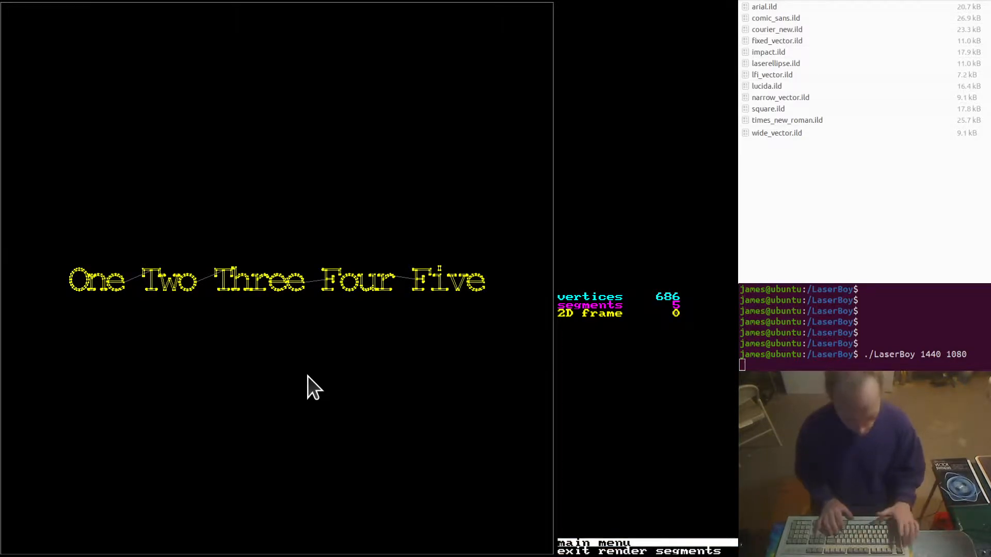
- Enter direct draw segments and set the drawing colour to magenta, palette index 47
key("d")
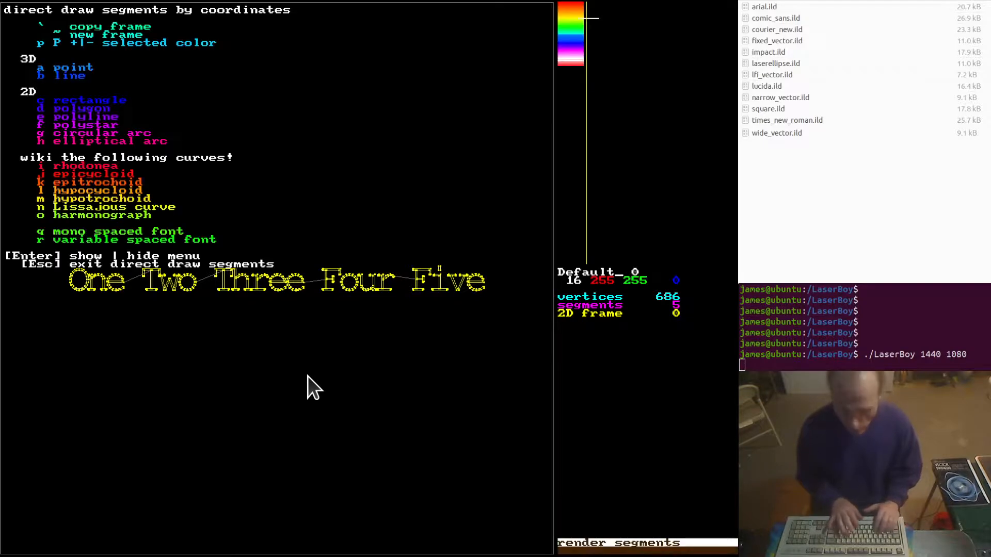
key("plus")
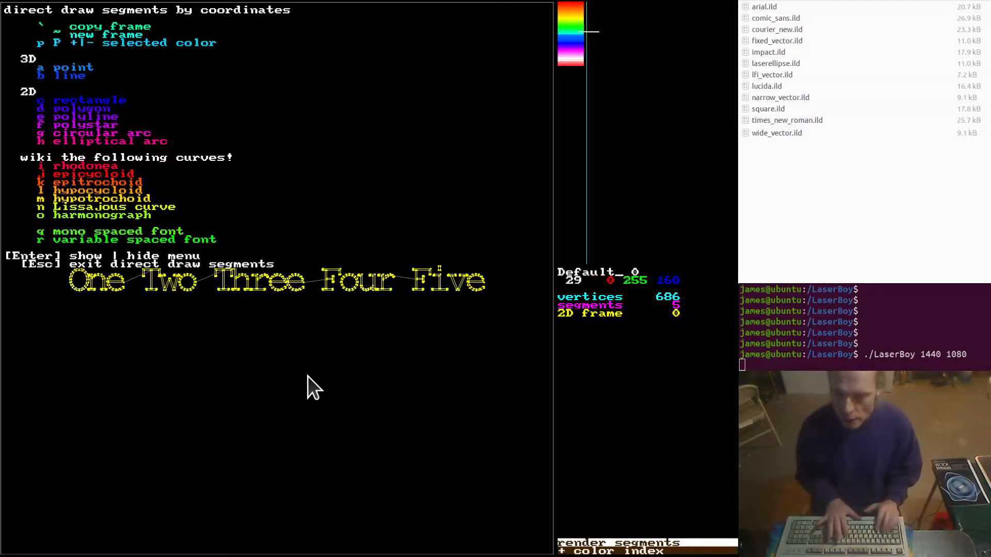
key("plus")
key("plus")
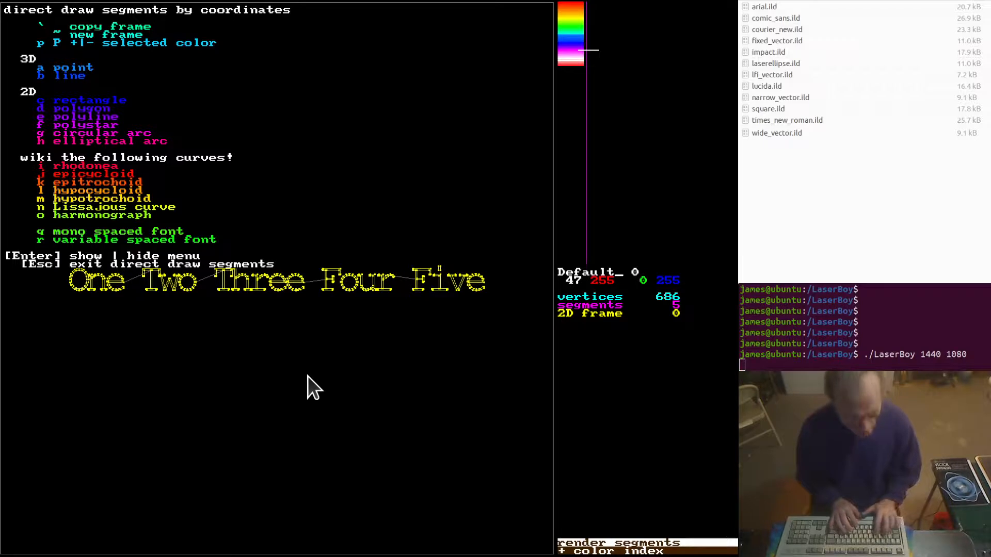
- Render "This is the laserellipse font." as variable spaced text with laserellipse.ild and baseline start Y -7000, and leave direct draw segments
key("r")
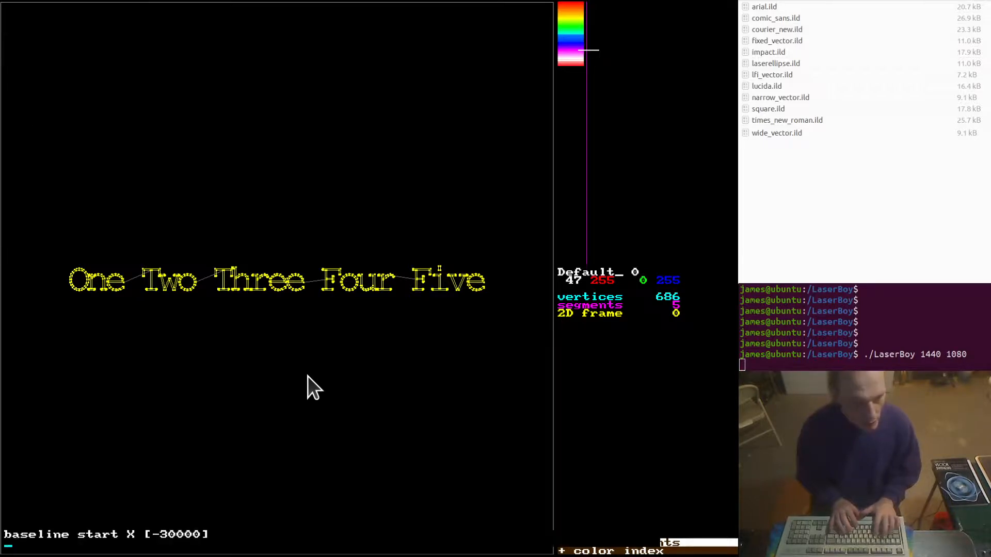
key("Return")
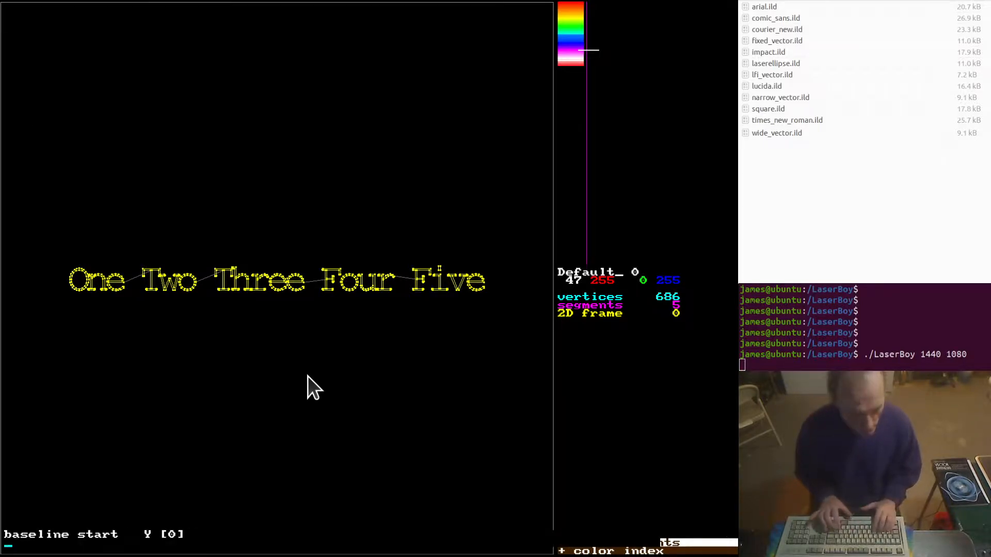
type("-7000")
key("Return")
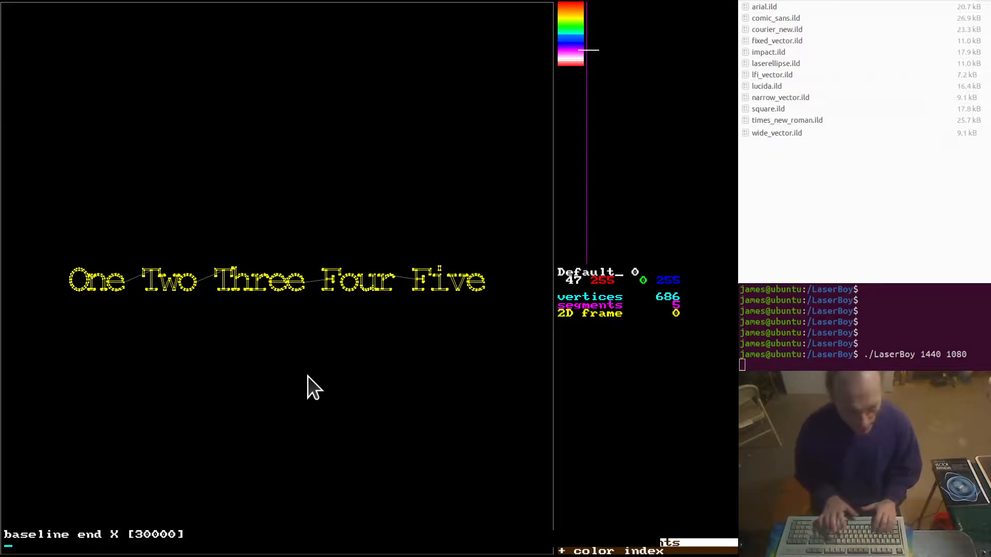
key("Return")
key("Return")
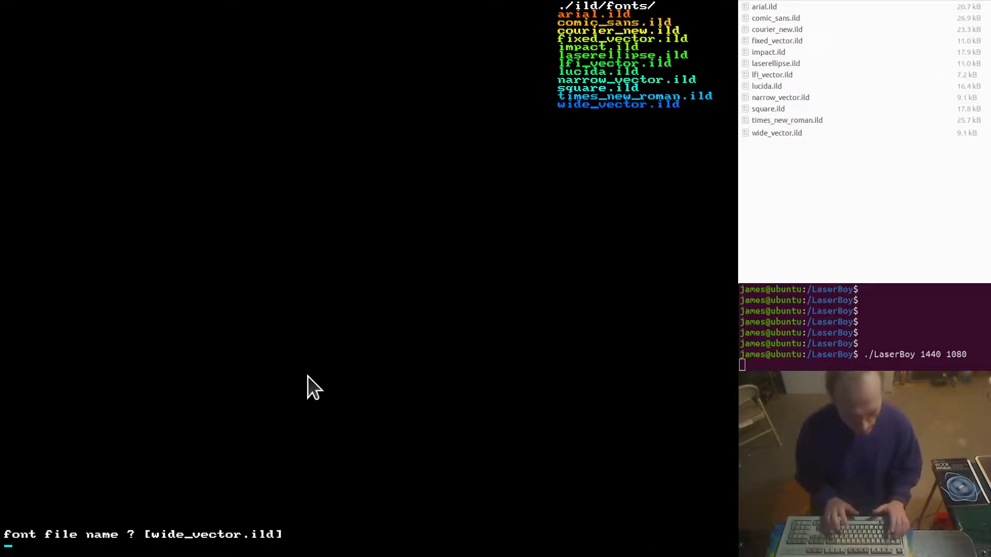
type("laserellipse.ild")
key("Return")
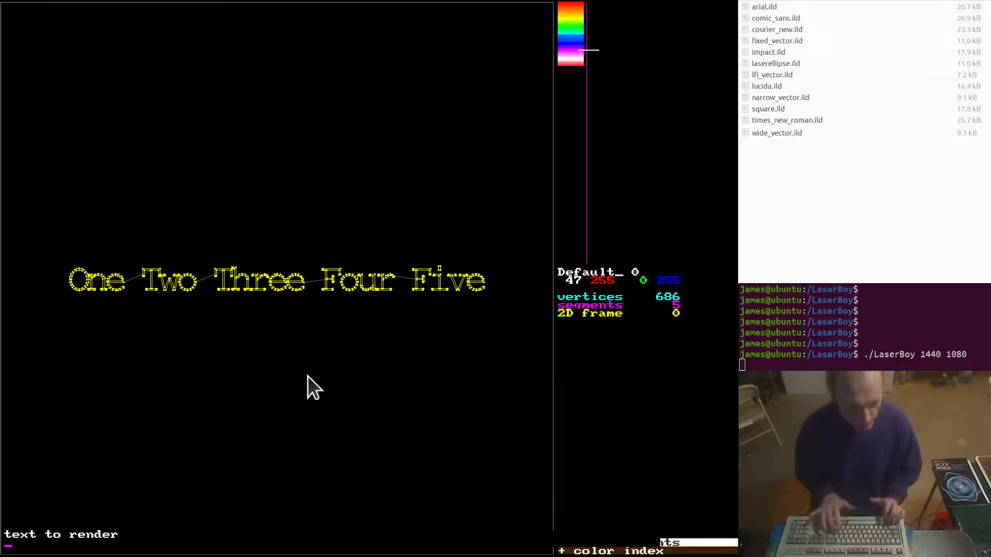
type("This is the laser")
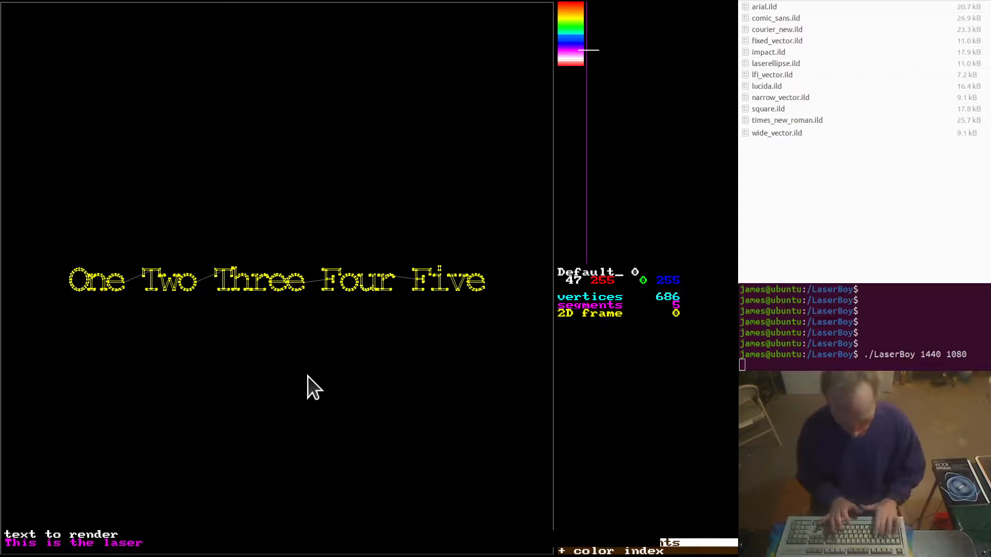
type("ellipse font.")
key("Return")
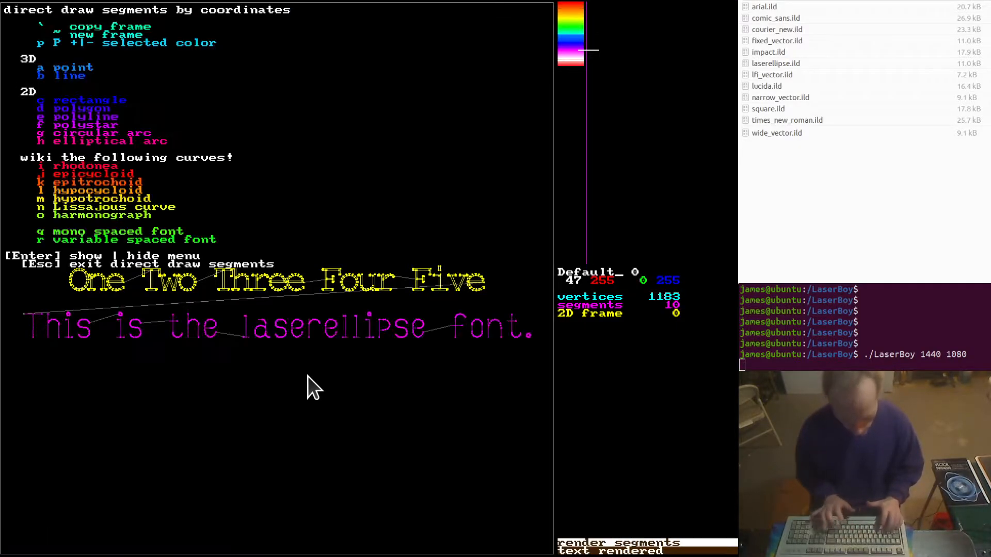
key("Escape")
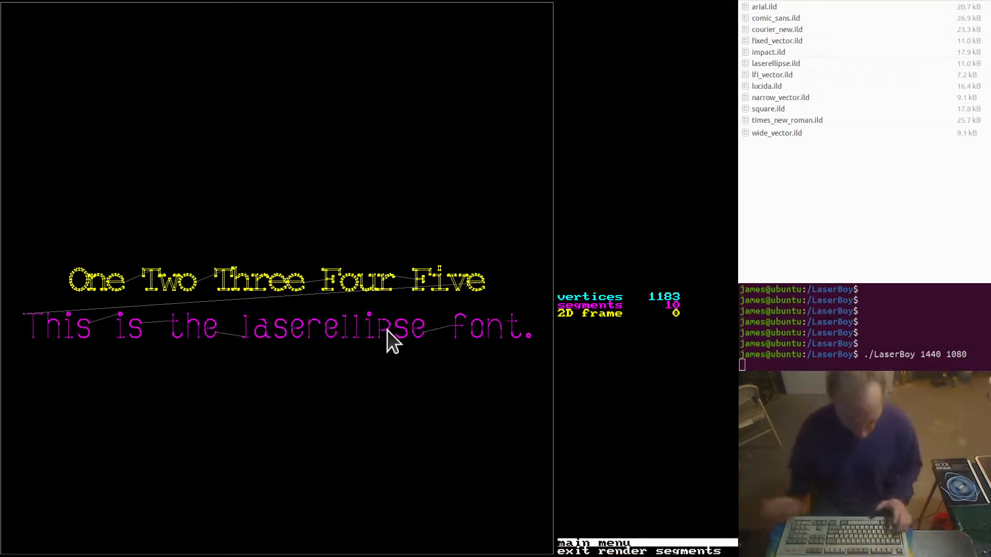
- Turn off the display of vertices and blanking in the user interface visuals settings
key("Escape")
key("Escape")
key("u")
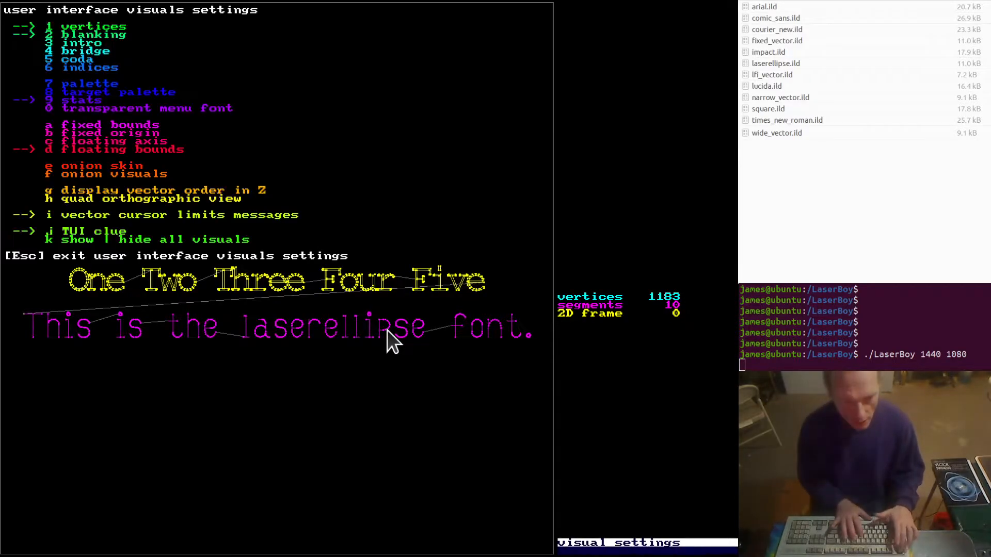
key("1")
key("2")
key("Escape")
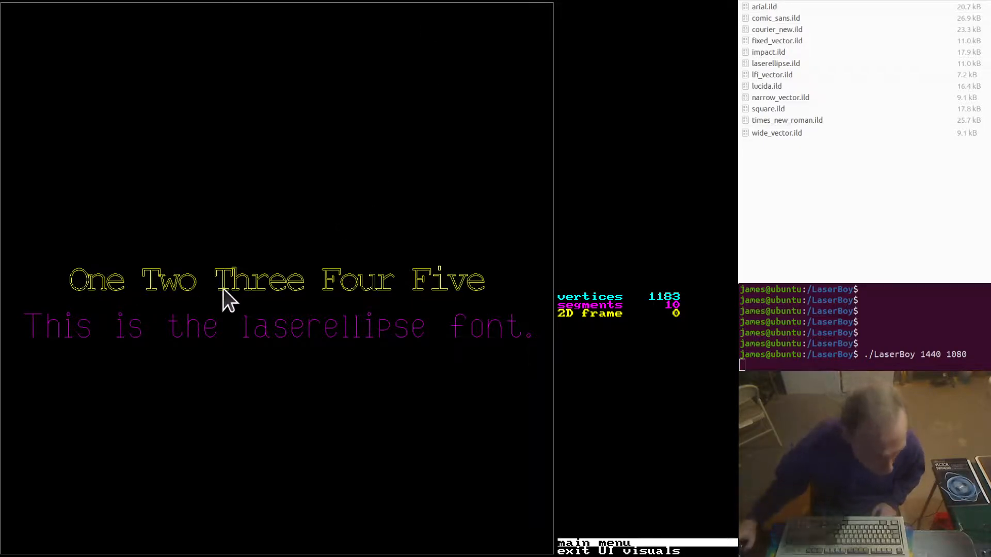
- Switch to the text editor and file manager, and open the txt folder inside the LaserBoy directory
key("alt+Tab")
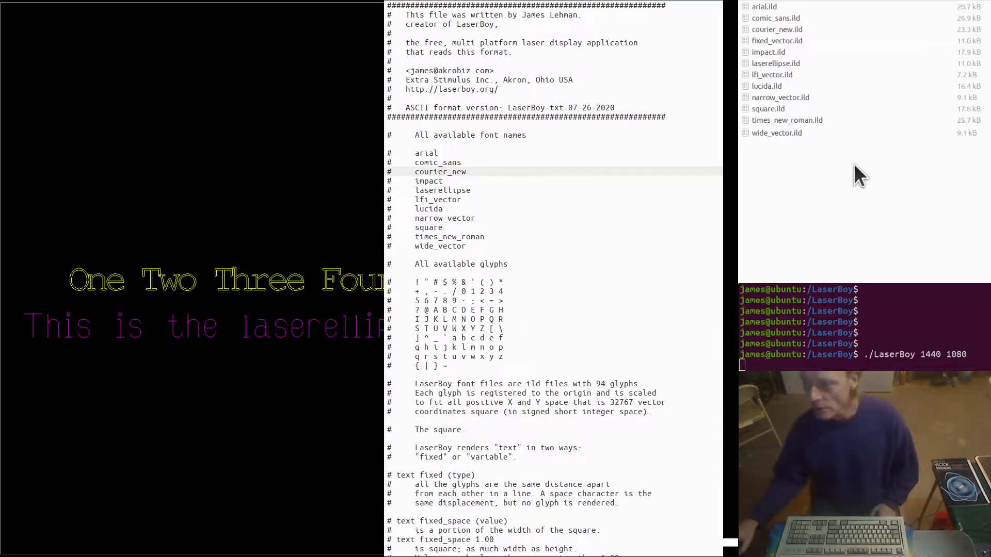
key("alt+Left")
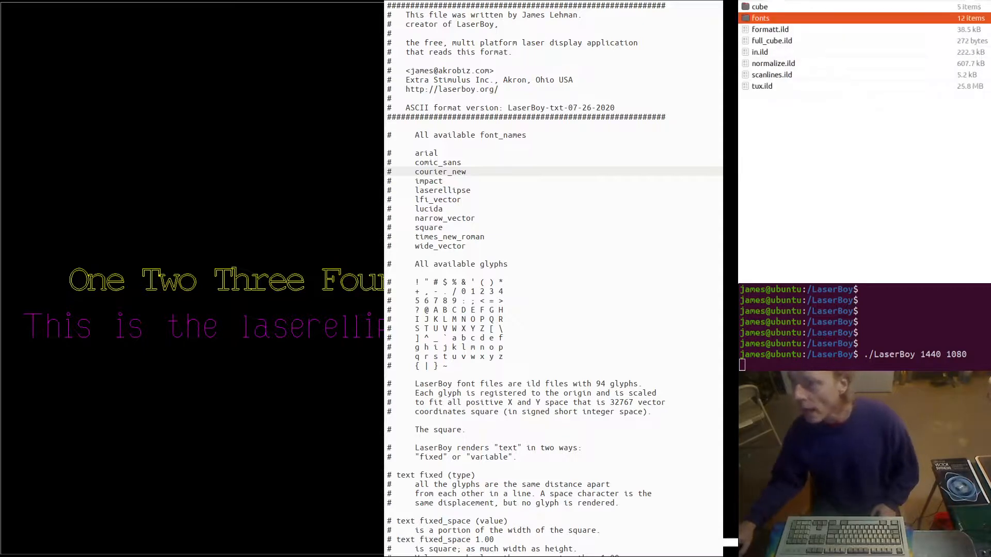
key("alt+Left")
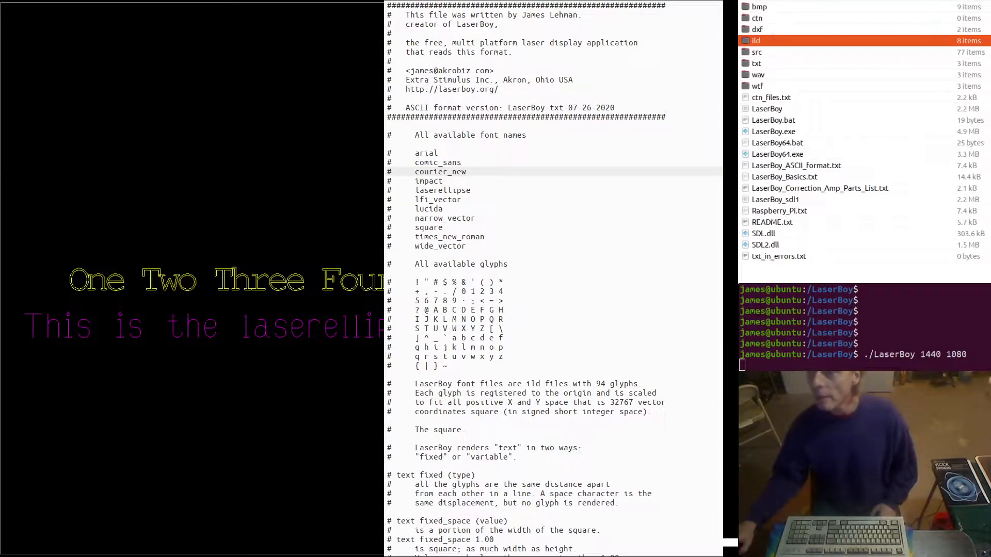
double_click(763, 63)
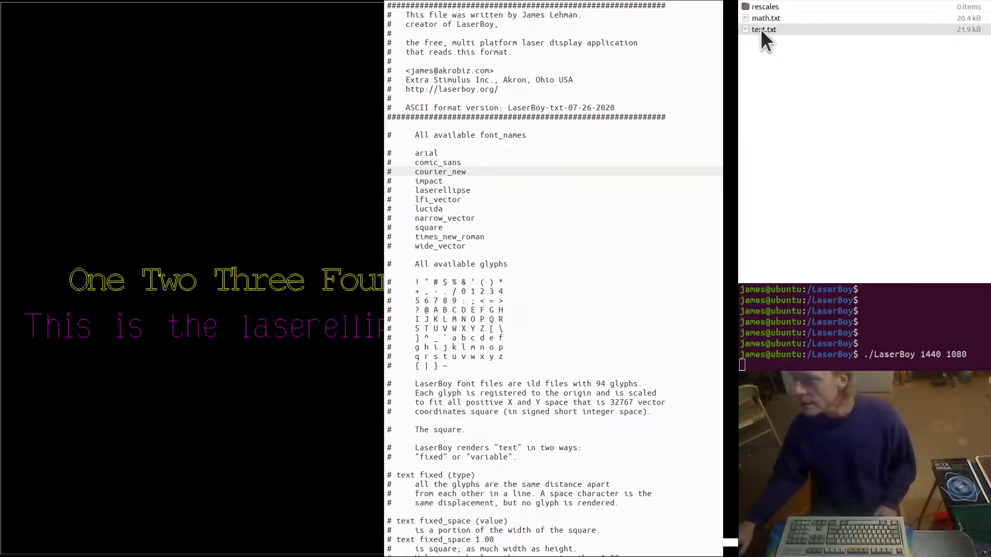
- Examine the default text settings, the available text forms and the rendering examples in text.txt
left_click(555, 226)
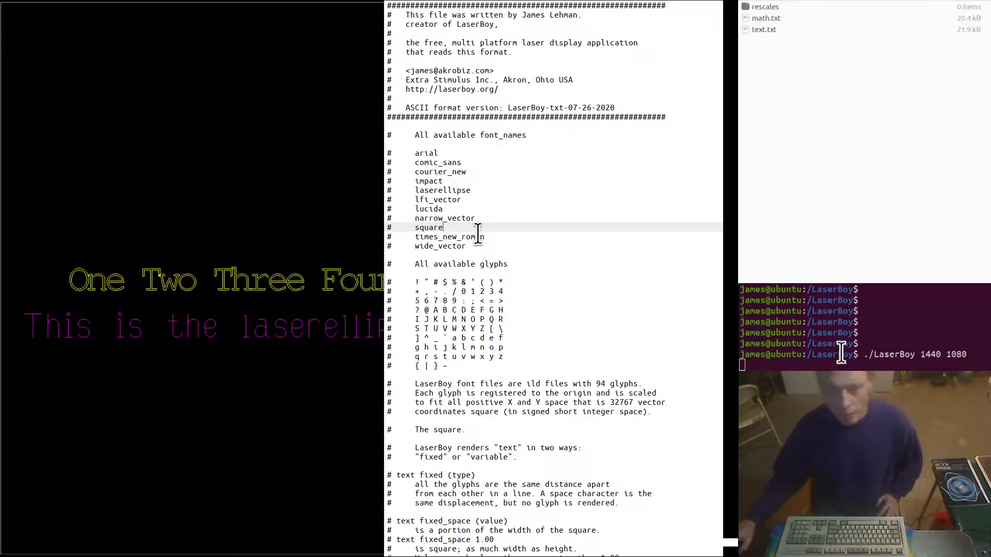
scroll(477, 206, "down", 15)
scroll(478, 205, "down", 20)
scroll(478, 204, "down", 17)
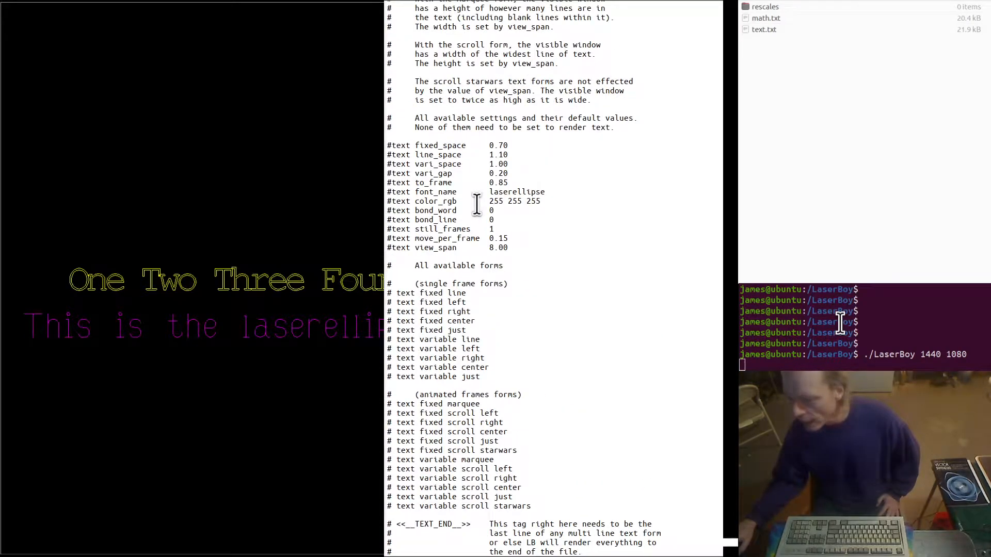
scroll(477, 204, "down", 6)
scroll(476, 204, "down", 6)
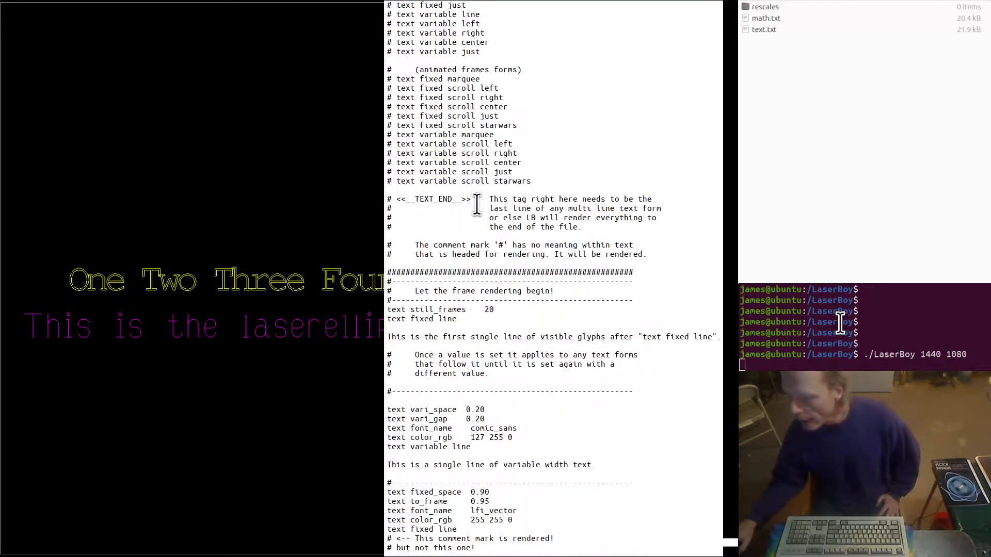
scroll(477, 204, "down", 8)
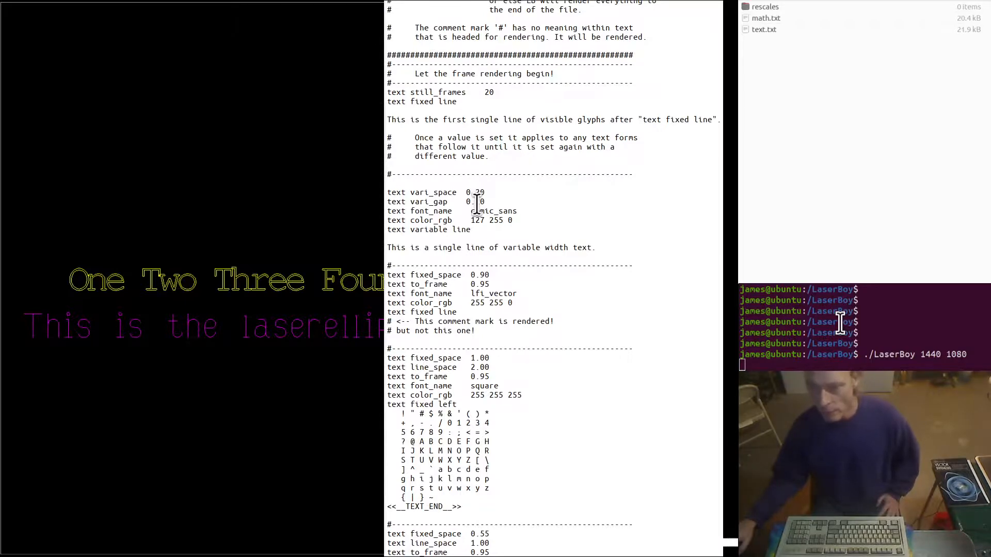
scroll(477, 205, "down", 6)
scroll(476, 204, "up", 13)
scroll(476, 205, "down", 20)
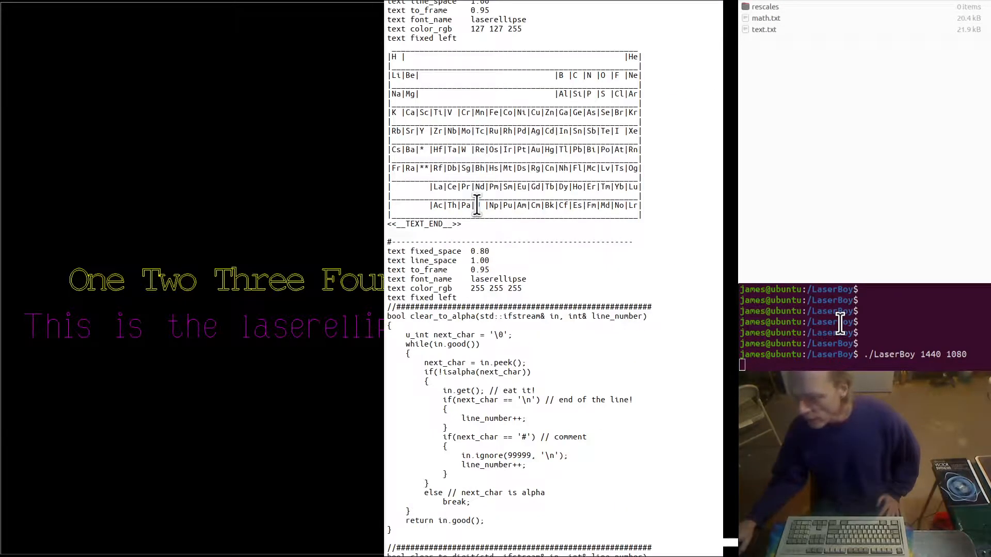
scroll(473, 205, "up", 8)
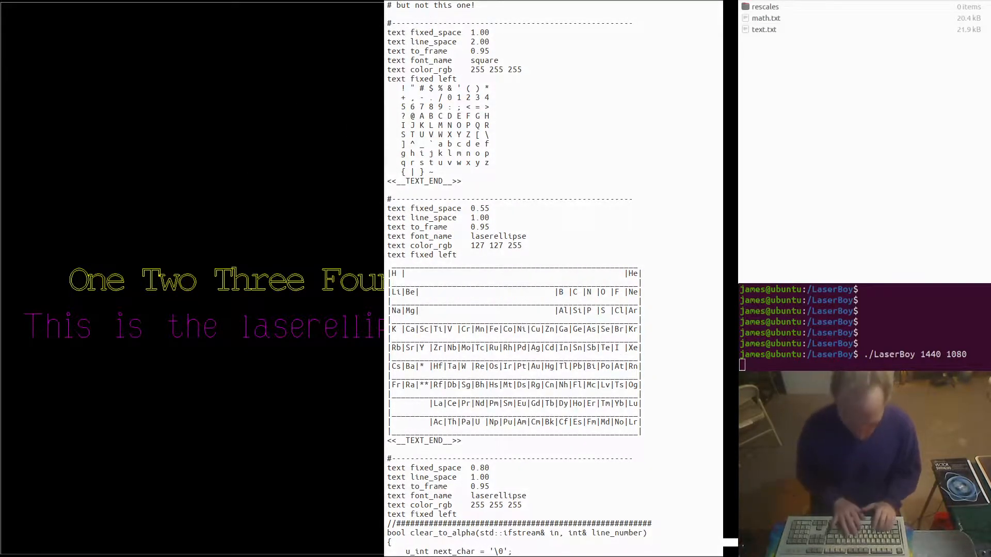
- Import the ASCII file text.txt into LaserBoy, replacing the current frame set
key("i")
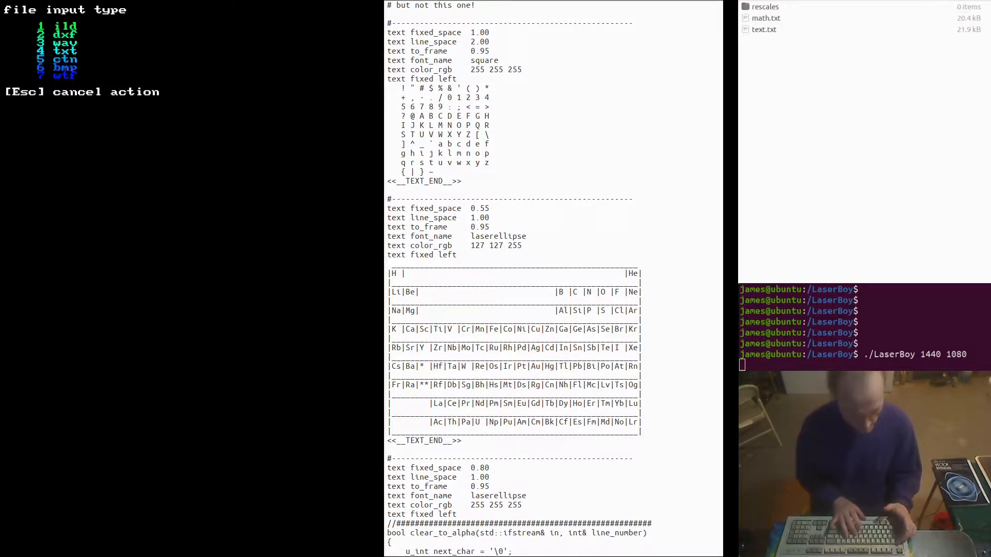
key("4")
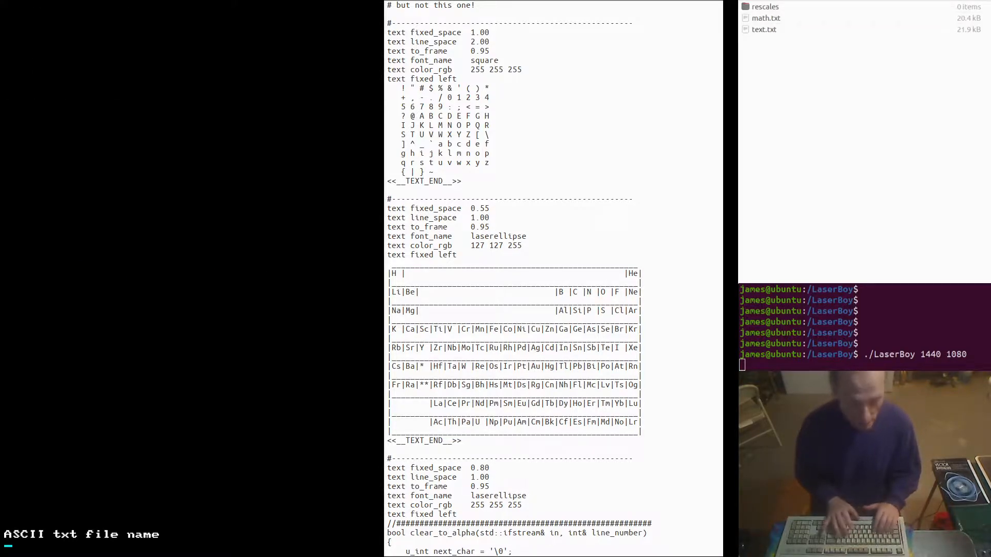
type("text.txt")
key("Return")
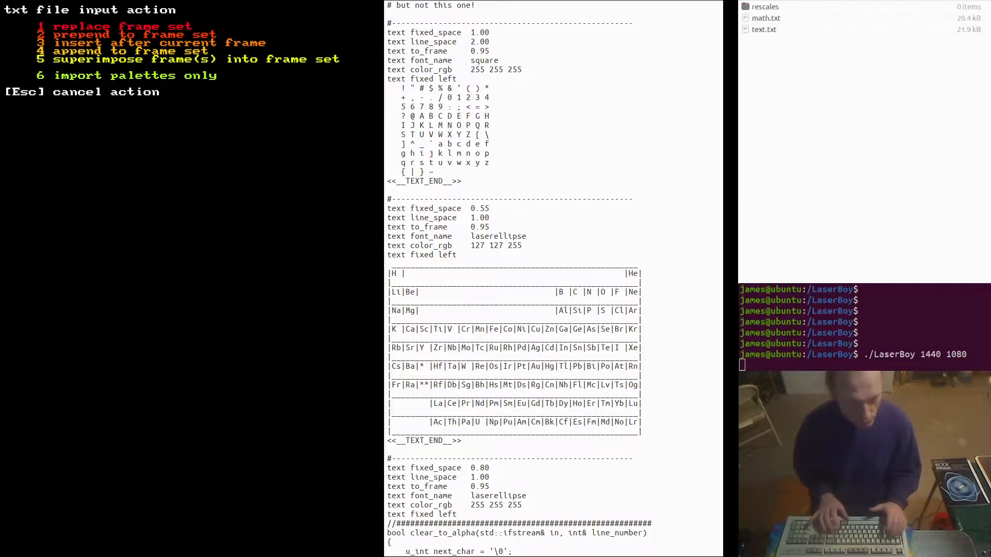
key("1")
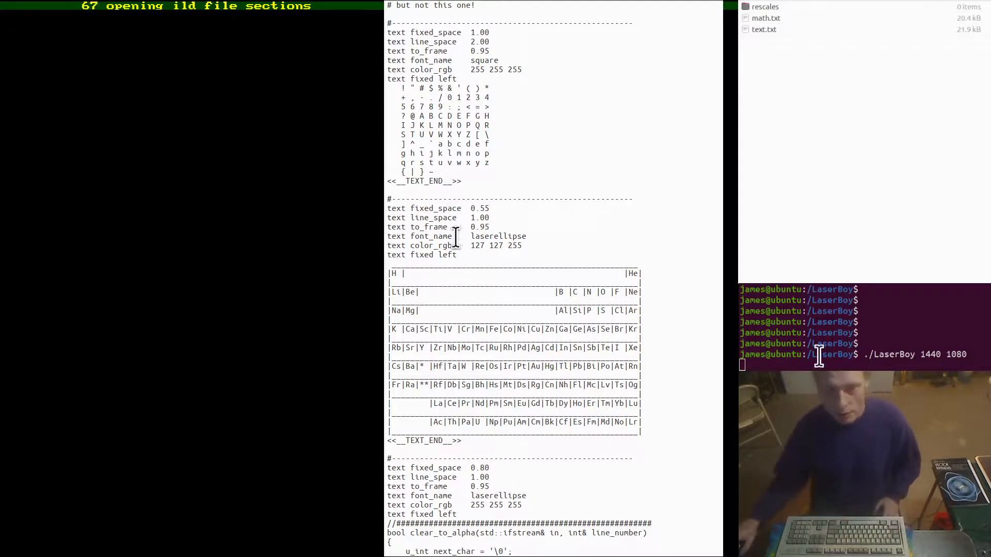
- Skim through text.txt in the editor and return to the list of available font names at its beginning
left_click(592, 147)
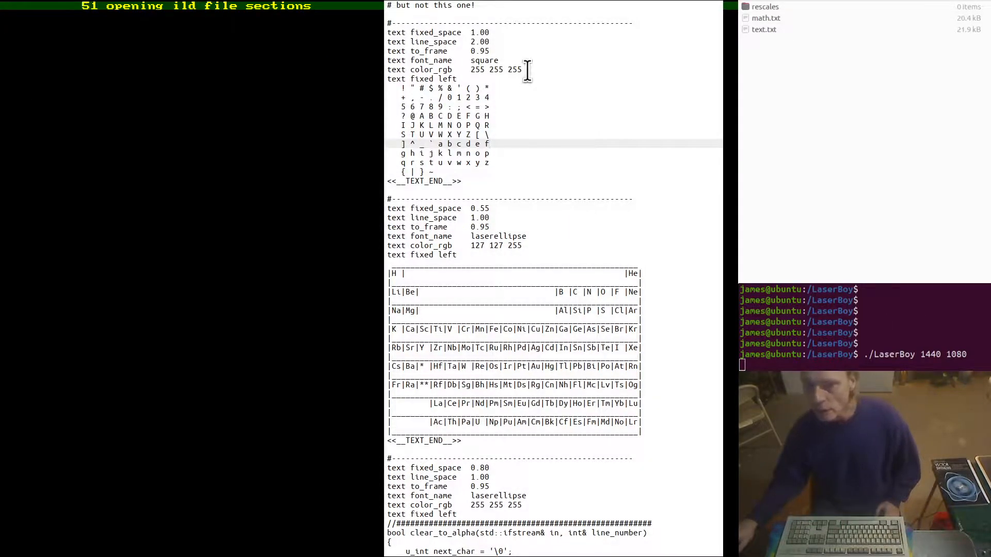
scroll(495, 108, "up", 7)
scroll(495, 108, "up", 20)
scroll(495, 108, "down", 18)
scroll(495, 108, "down", 20)
scroll(495, 110, "up", 14)
scroll(495, 110, "up", 20)
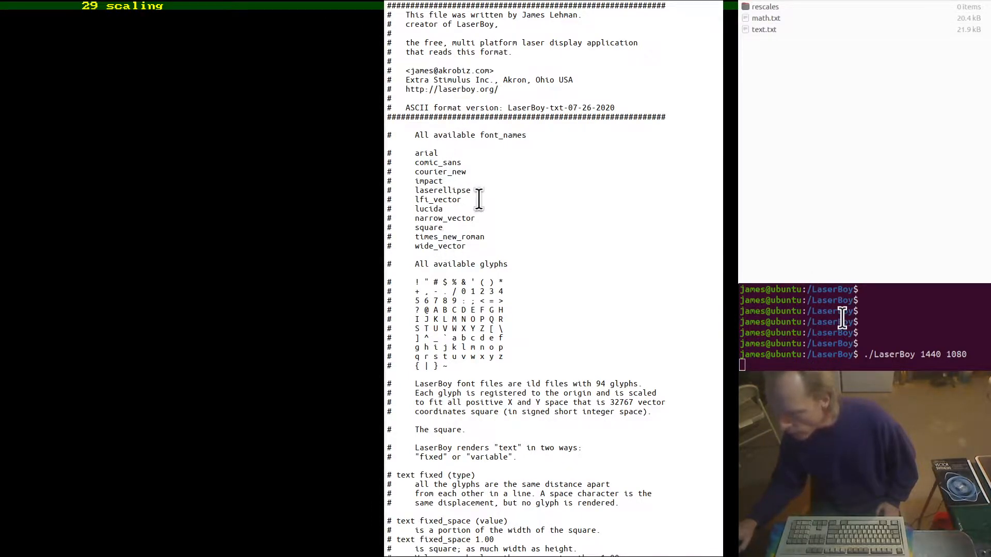
- Read the text.txt explanations of fixed and variable text, spacing, font, bonding and animation settings through to the list of forms
scroll(521, 206, "down", 14)
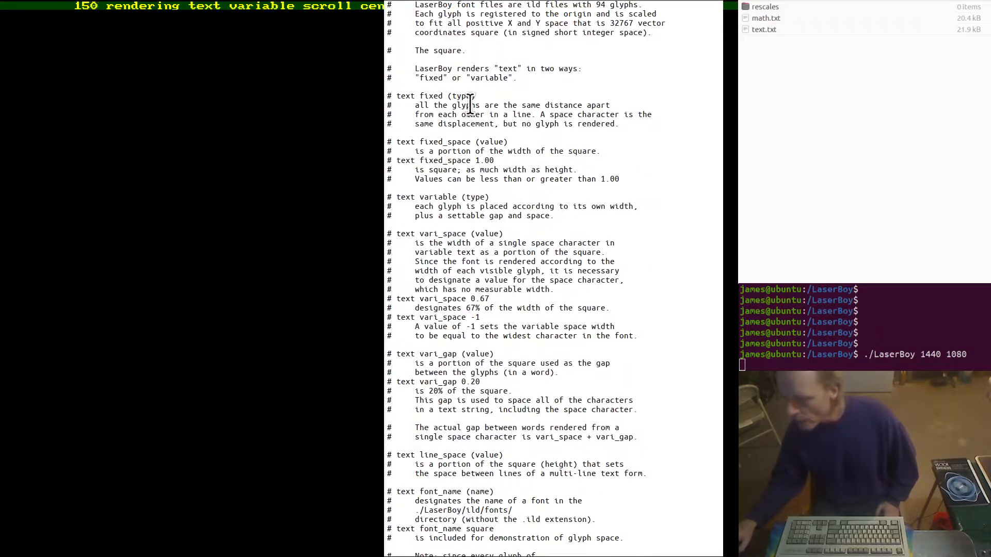
mouse_move(392, 96)
left_mouse_down()
mouse_move(397, 87)
mouse_move(500, 92)
mouse_move(393, 98)
left_mouse_up()
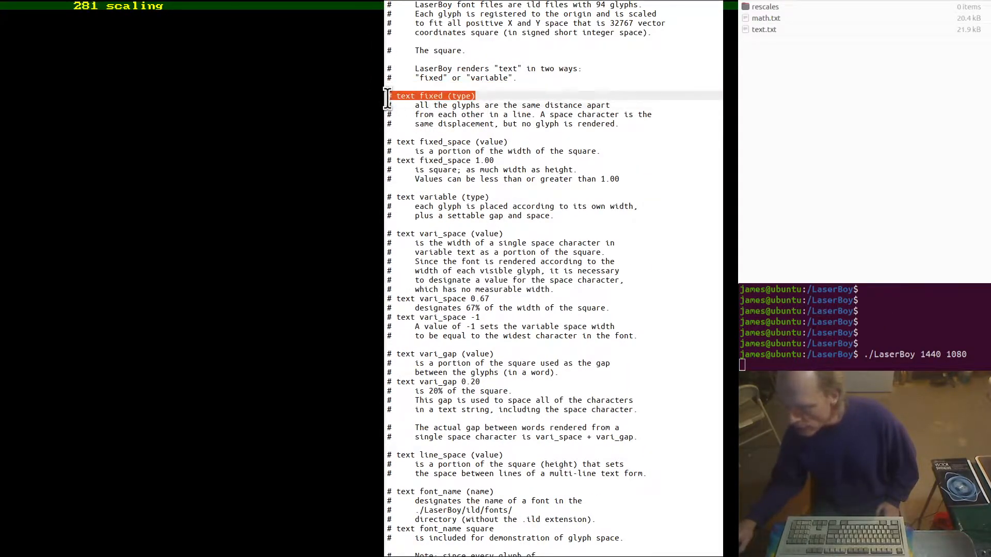
left_click_drag(394, 133, 507, 136)
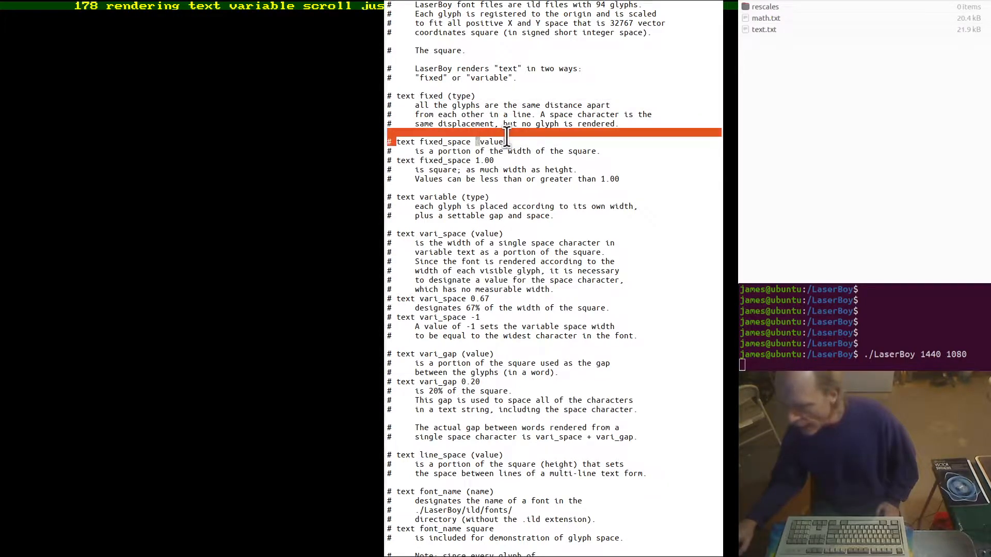
left_click(509, 144)
scroll(460, 234, "down", 10)
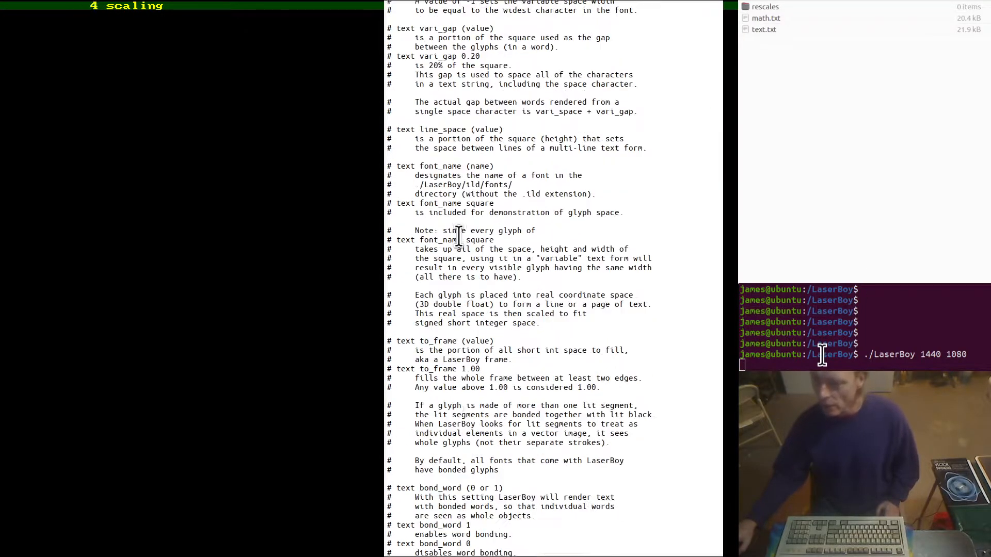
scroll(459, 236, "down", 7)
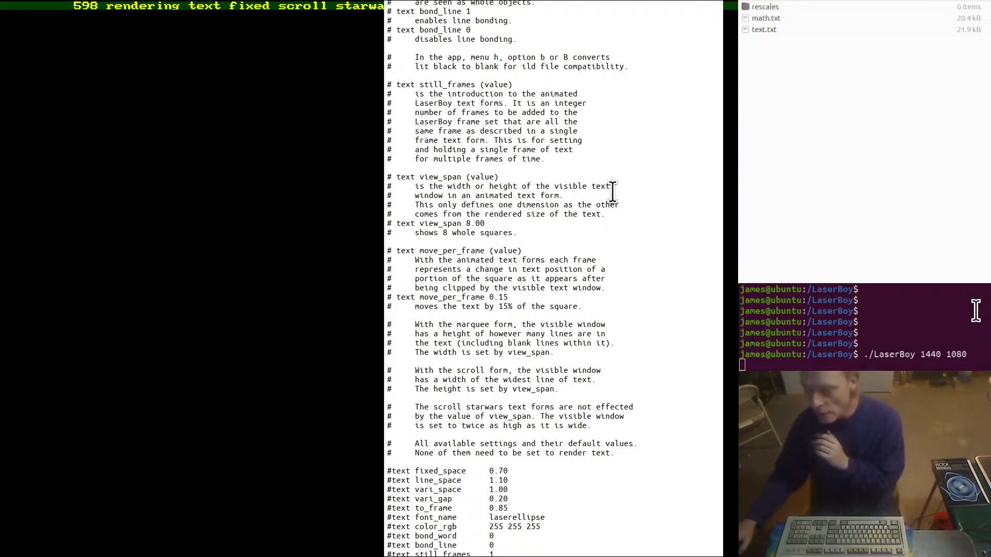
scroll(612, 191, "down", 7)
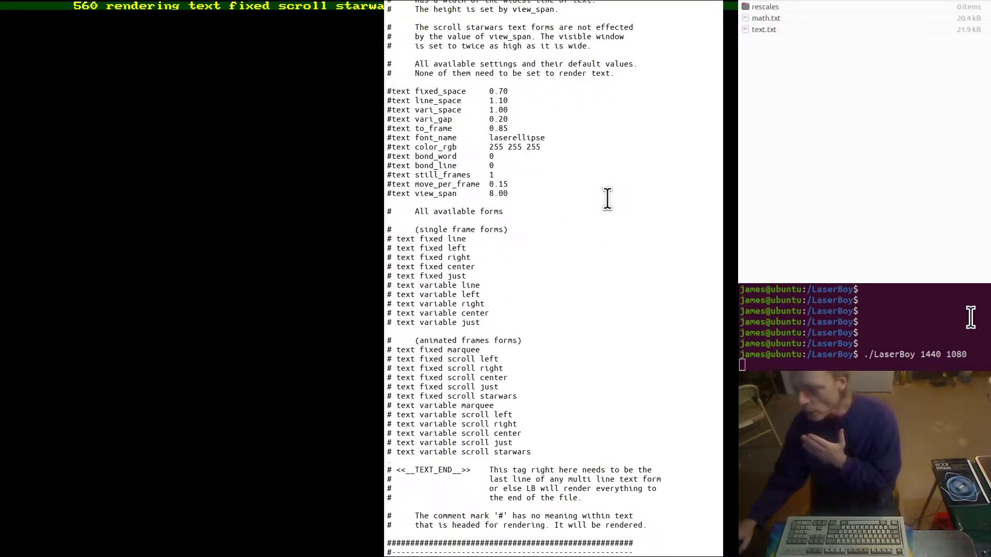
- Examine the text.txt forms list, the <<__TEXT_END__>> rule and the first rendering examples, including still_frames 20 and the comic_sans variable line
scroll(607, 199, "down", 3)
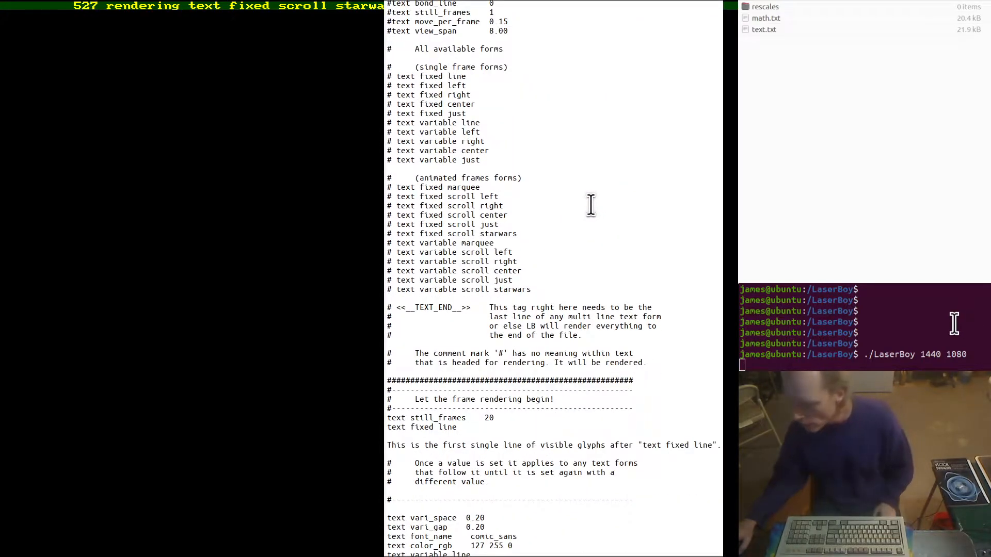
scroll(591, 205, "down", 4)
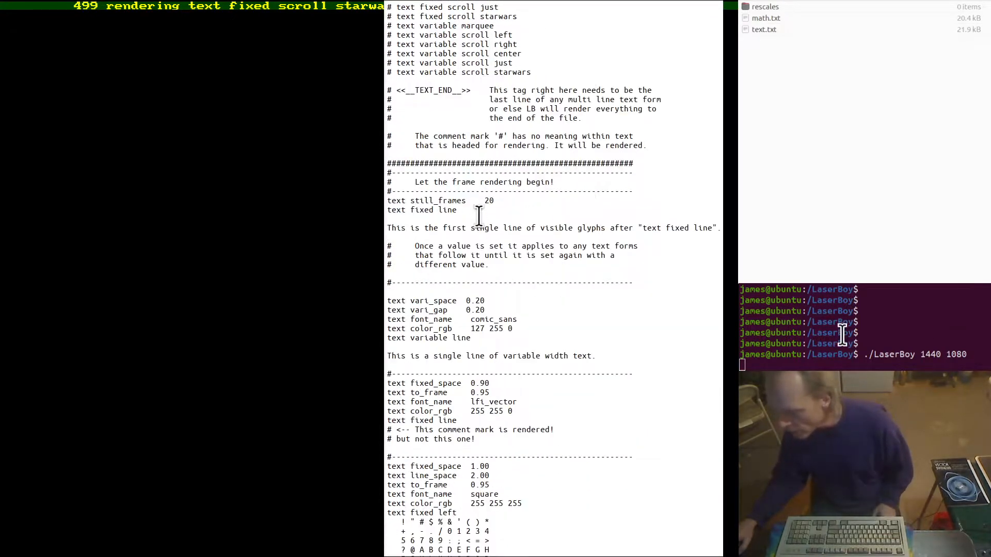
scroll(443, 214, "down", 1)
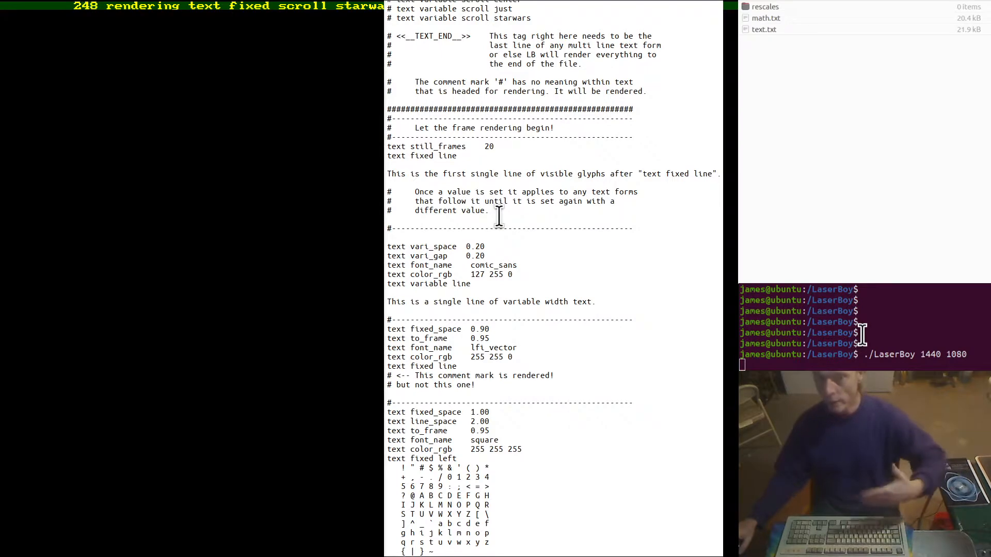
left_click(493, 145)
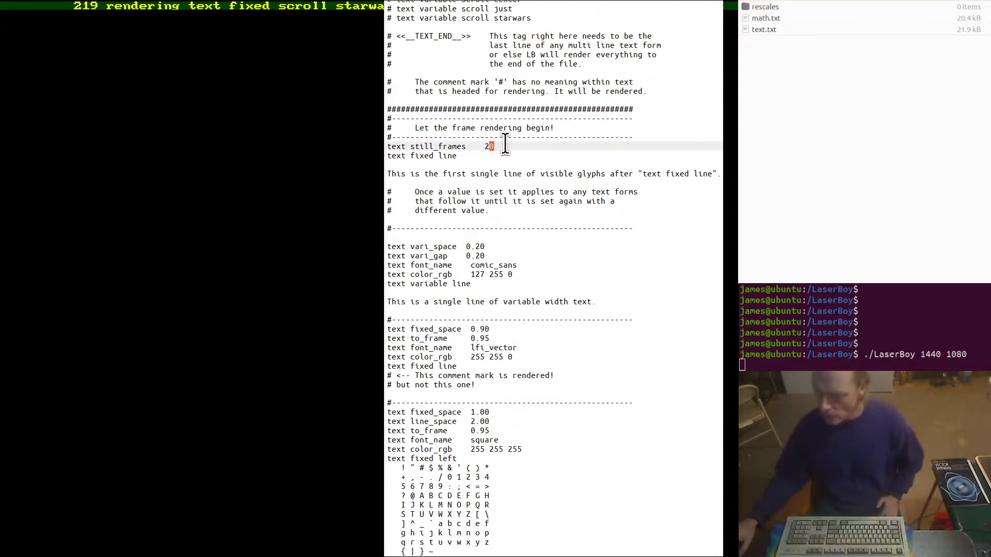
left_click(509, 164)
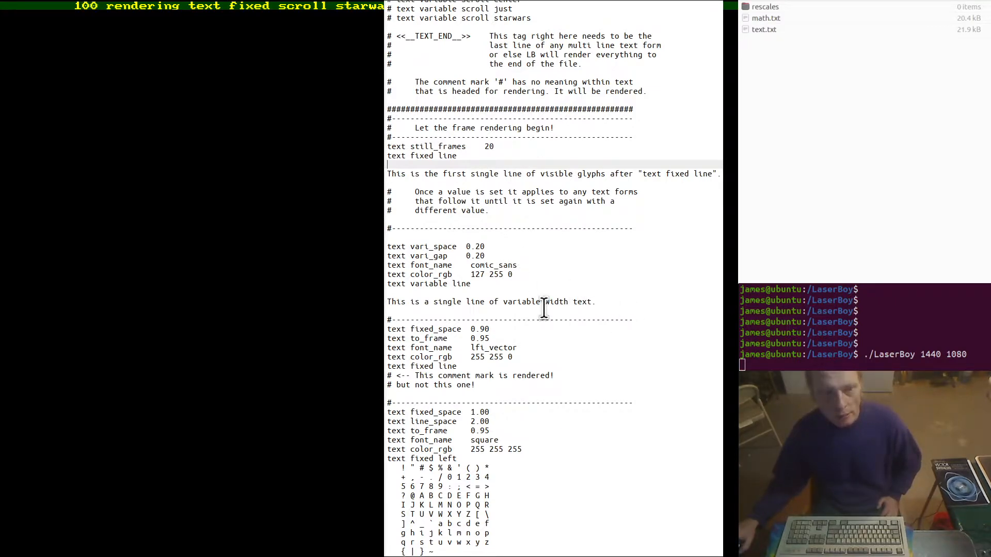
left_click(572, 255)
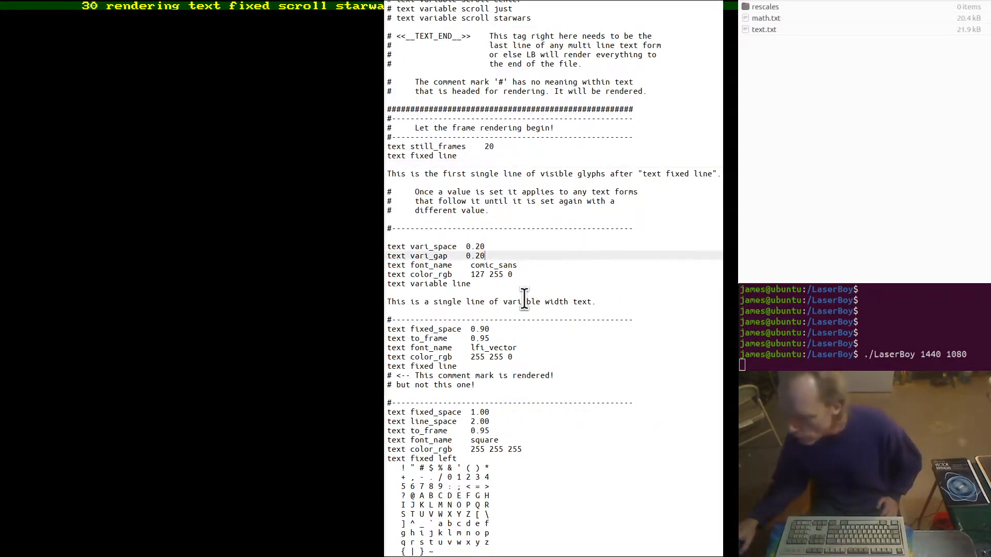
scroll(536, 273, "down", 2)
scroll(536, 274, "down", 2)
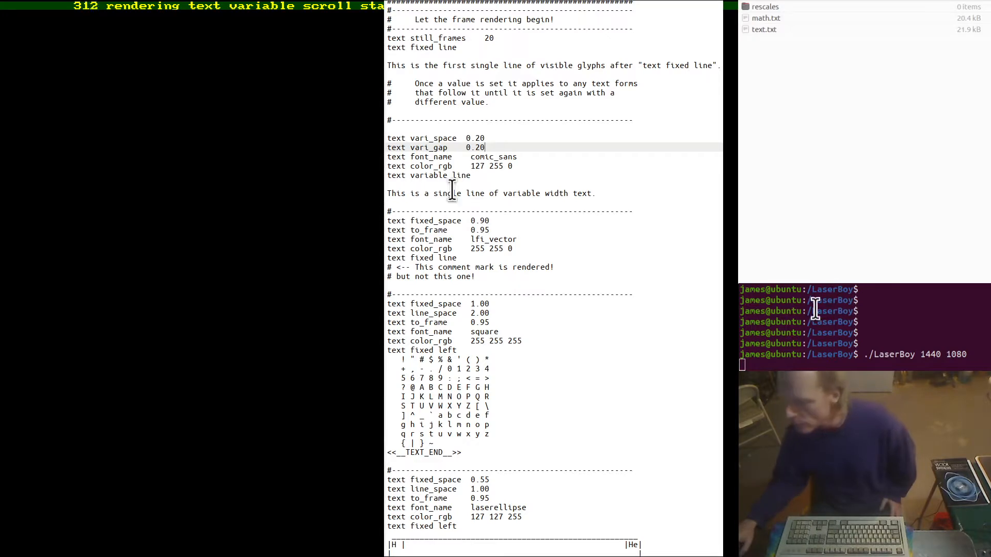
scroll(484, 132, "up", 2)
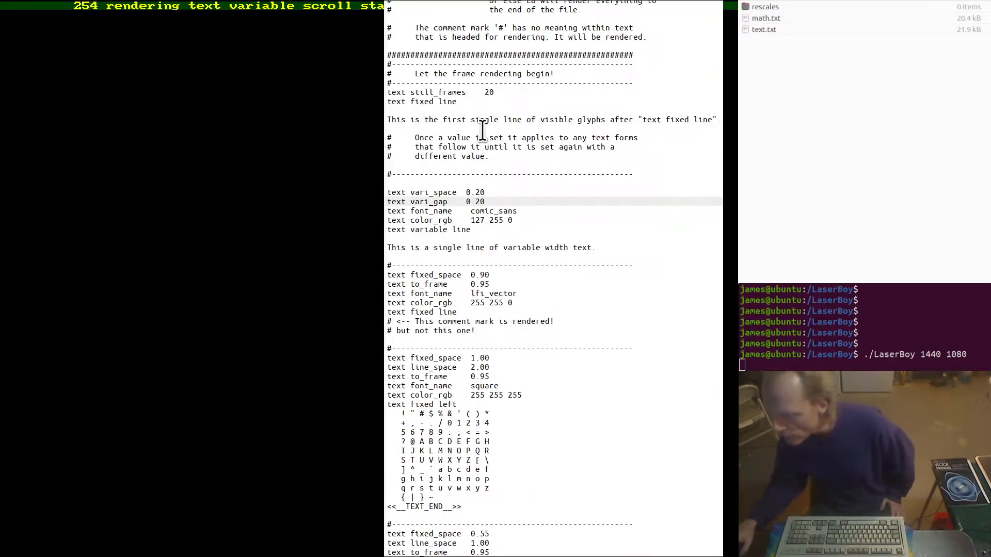
scroll(511, 126, "up", 2)
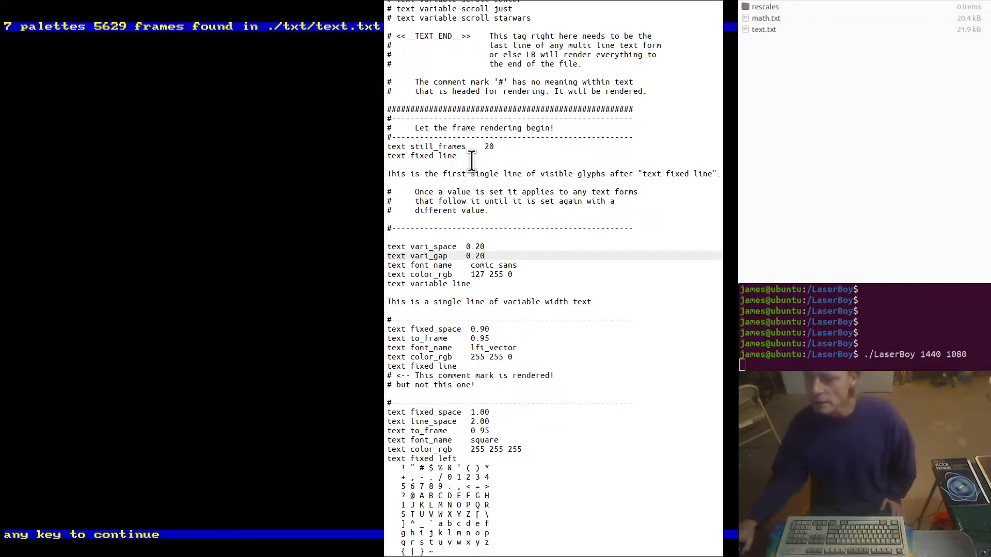
- Complete the text.txt import and compare the first rendered frame with its "text fixed line" source sentence
key("space")
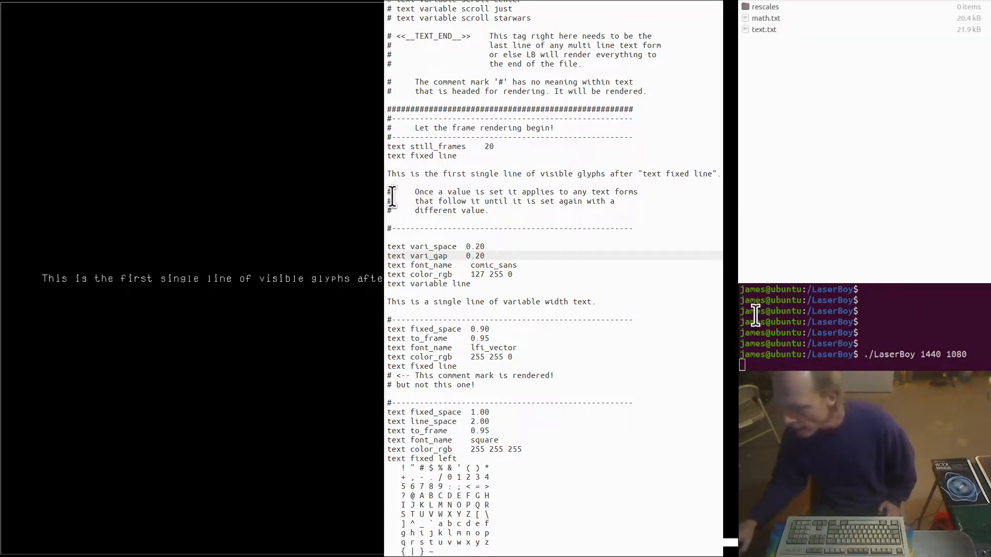
left_click_drag(388, 174, 700, 168)
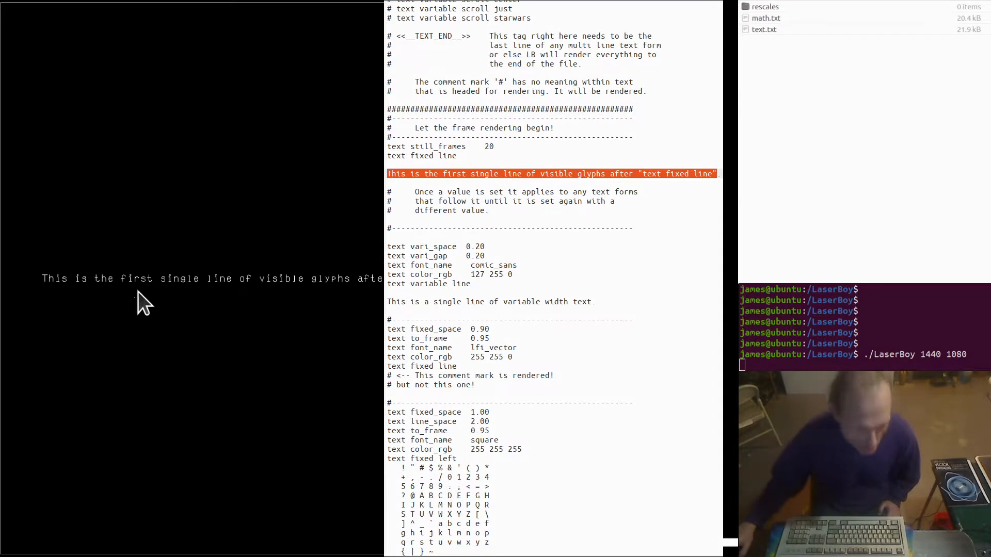
left_click(233, 292)
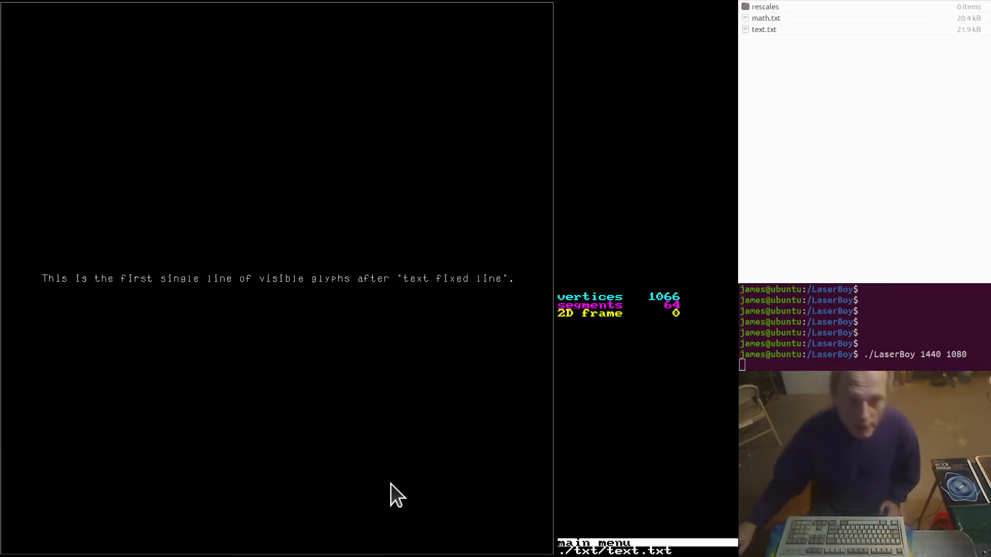
- Step forward through the rendered frames, from the first single line past the aligned text pages to the "Plain ASCII text" marquee
key("Right")
key("Right")
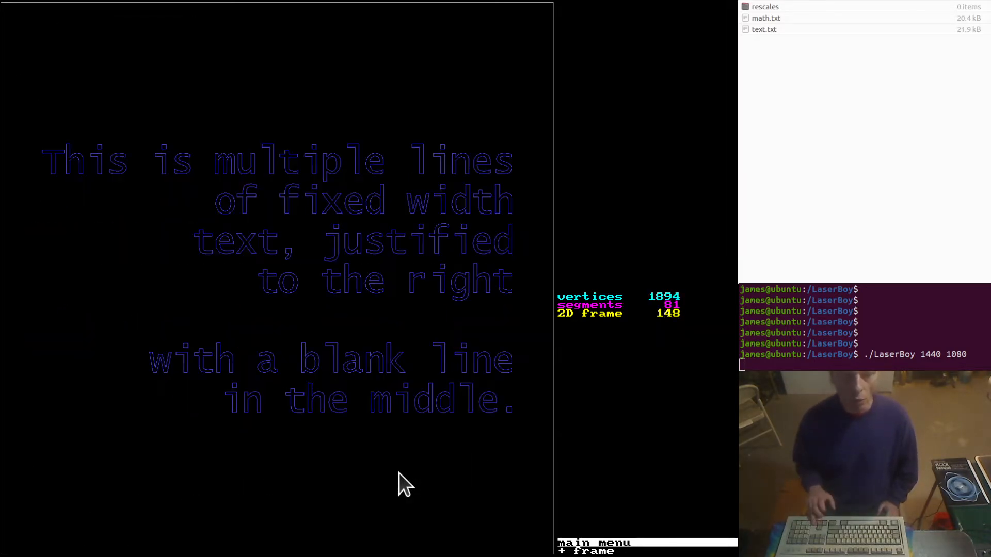
key("Right")
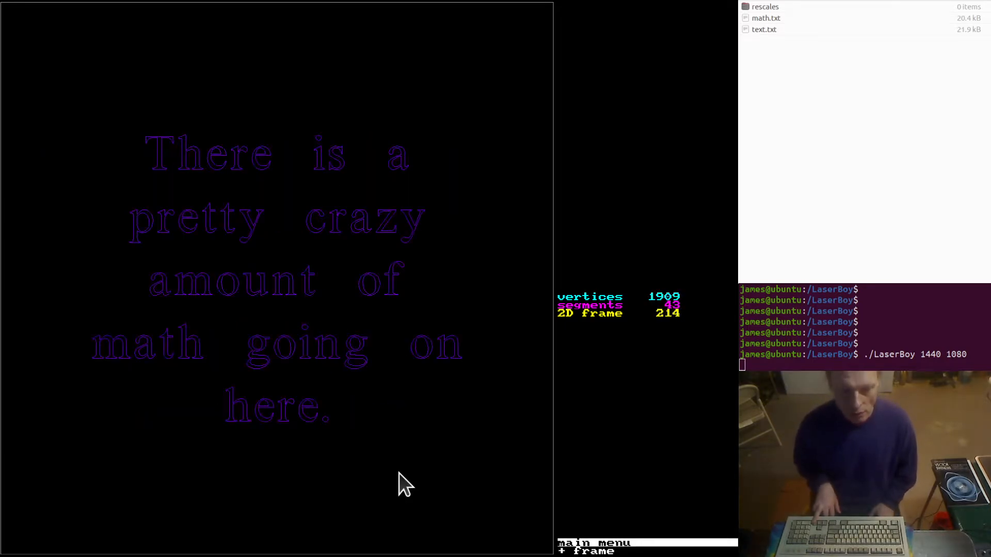
key("Right")
key("Right")
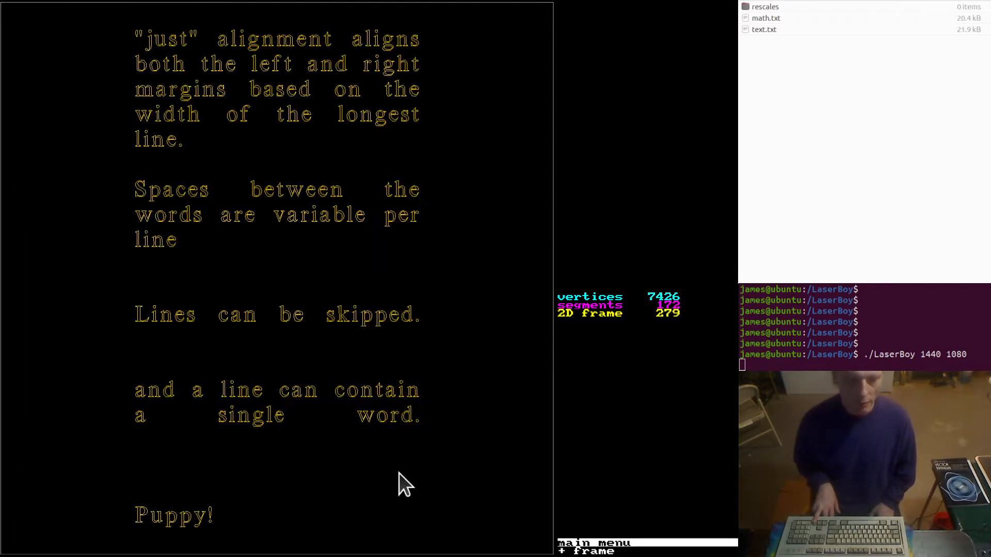
key("Right")
key("Right")
key("Right")
key("Right")
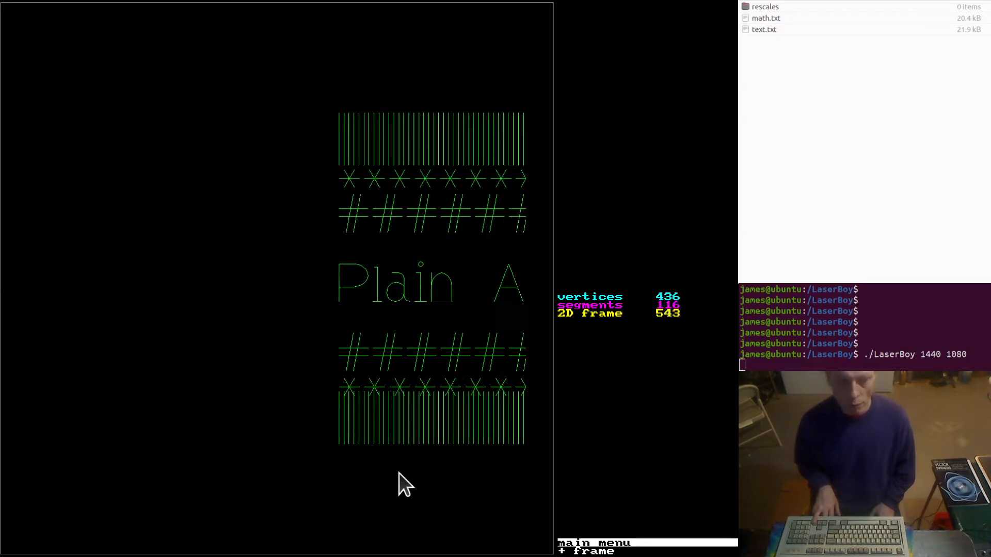
- Move the "Plain ASCII text" marquee animation forward and back, stopping at frame 579
key("Right")
key("Left")
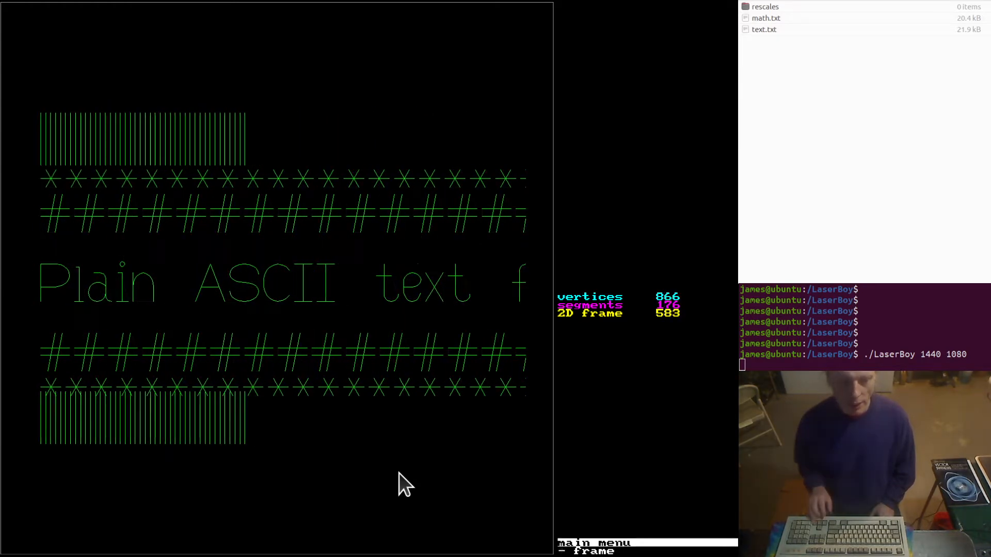
key("Left")
key("Left")
key("Left")
key("Left")
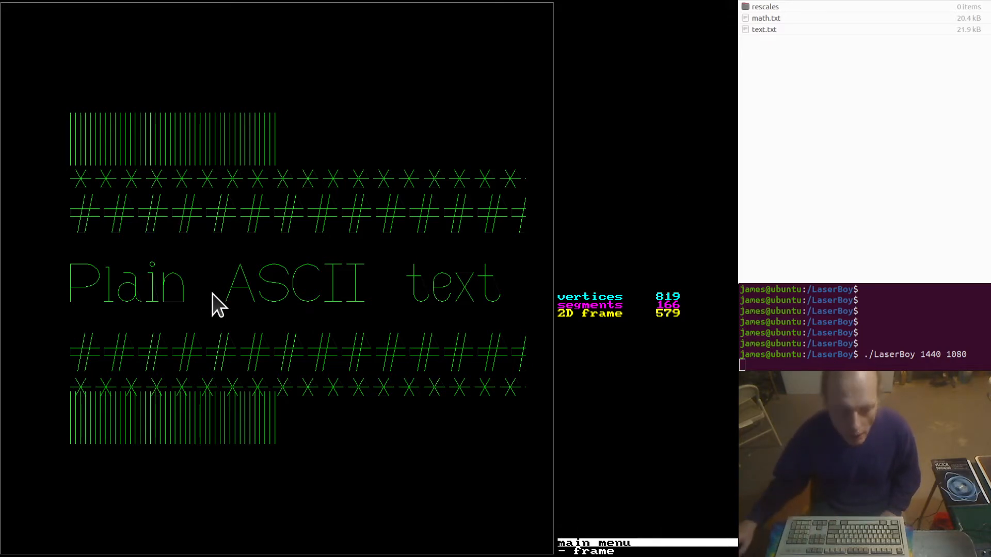
- Switch to the text.txt source and go through its comments from the beginning to the "text still_frames 20" line that starts the frame rendering section
key("alt+Tab")
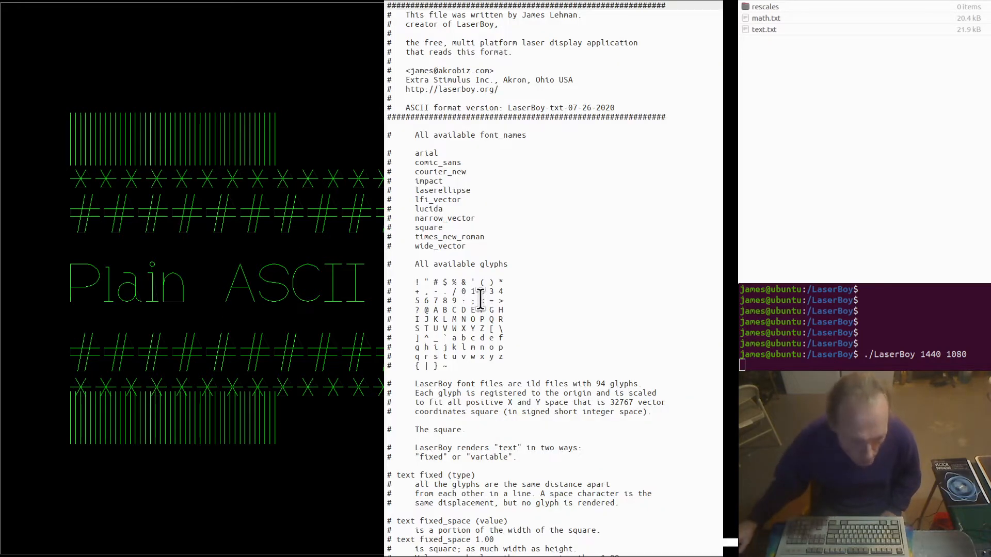
left_click(552, 300)
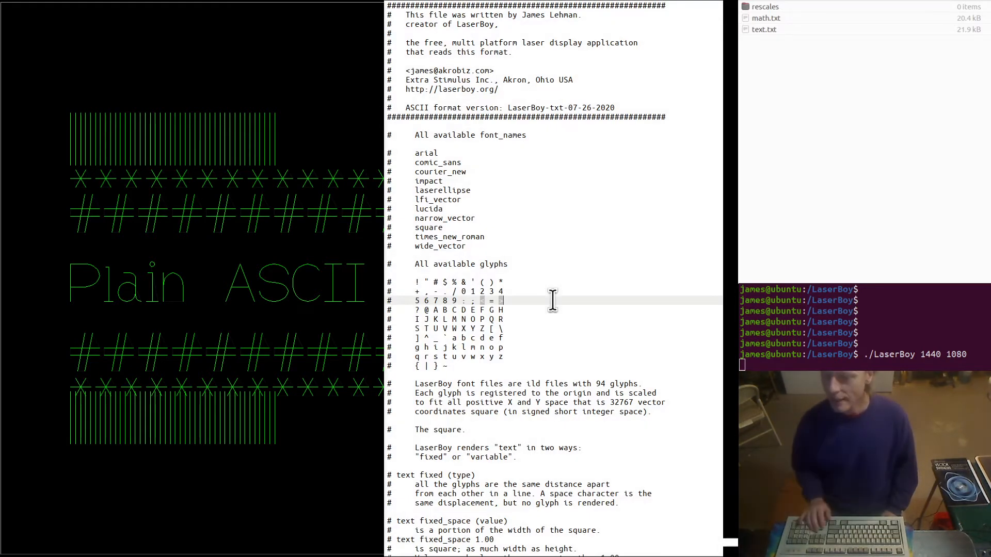
key("ctrl+Home")
key("Down")
key("Down")
key("Down")
key("Down")
key("Down")
key("Down")
key("Down")
key("Down")
key("Down")
key("Down")
key("Down")
key("Down")
key("Down")
key("Down")
key("Down")
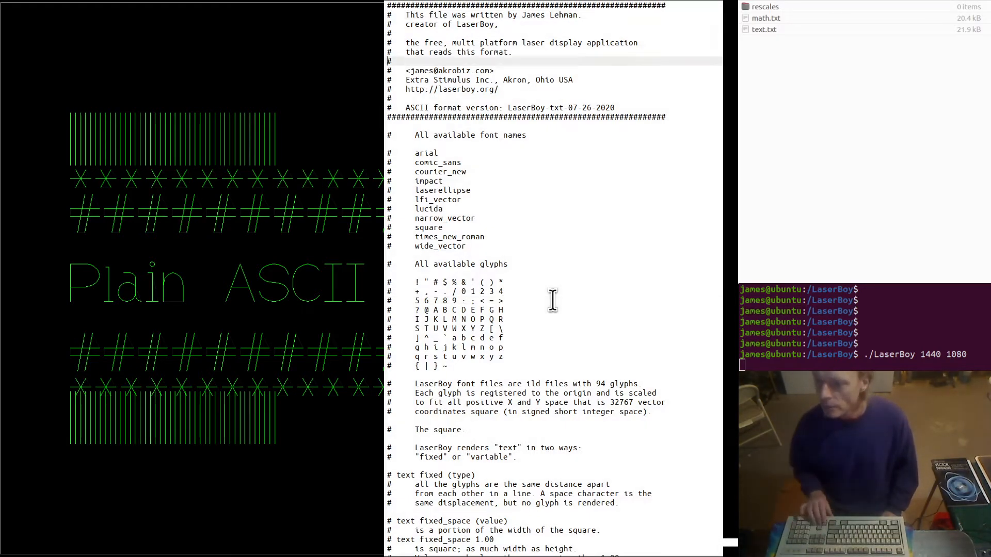
key("Down")
key("Down")
key("Down")
key("Down")
key("Down")
key("Down")
key("Down")
key("Down")
key("Down")
key("Down")
key("Down")
key("Down")
key("Down")
key("Down")
key("Down")
key("Down")
key("Down")
key("Down")
key("Down")
key("Down")
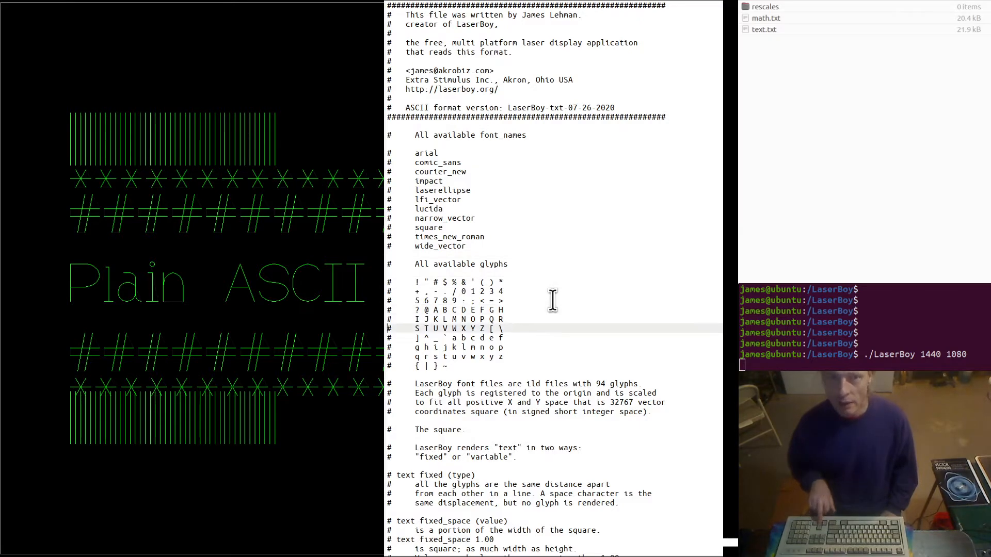
key("Down")
key("Down")
key("Down")
key("Down")
key("Down")
key("Down")
key("Down")
key("Down")
key("Down")
key("Down")
key("Down")
key("Down")
key("Down")
key("Down")
key("Down")
key("Down")
key("Down")
key("Down")
key("Down")
key("Down")
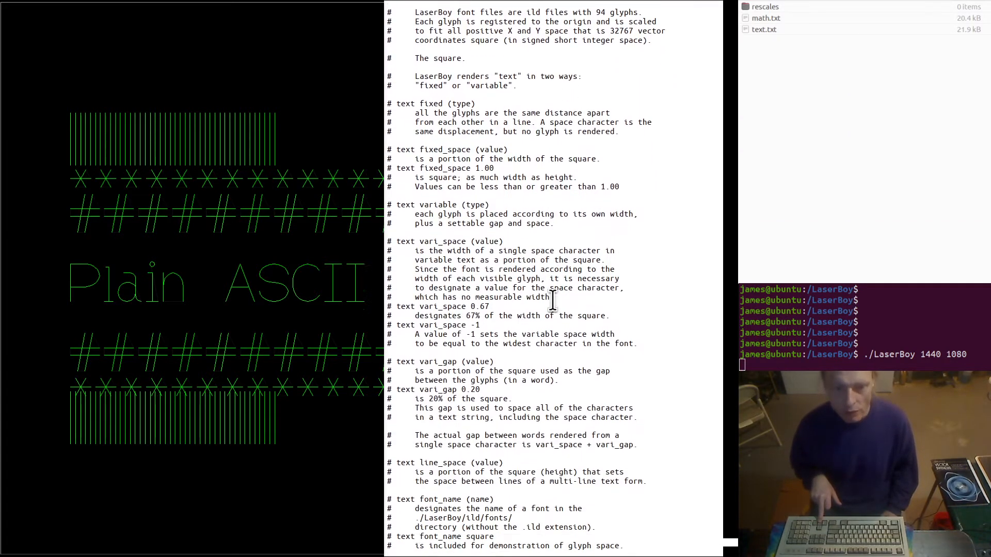
key("Down")
key("Down")
key("Down")
key("Down")
key("Down")
key("Down")
key("Down")
key("Down")
key("Down")
key("Down")
key("Down")
key("Down")
key("Down")
key("Down")
key("Down")
key("Down")
key("Down")
key("Down")
key("Down")
key("Down")
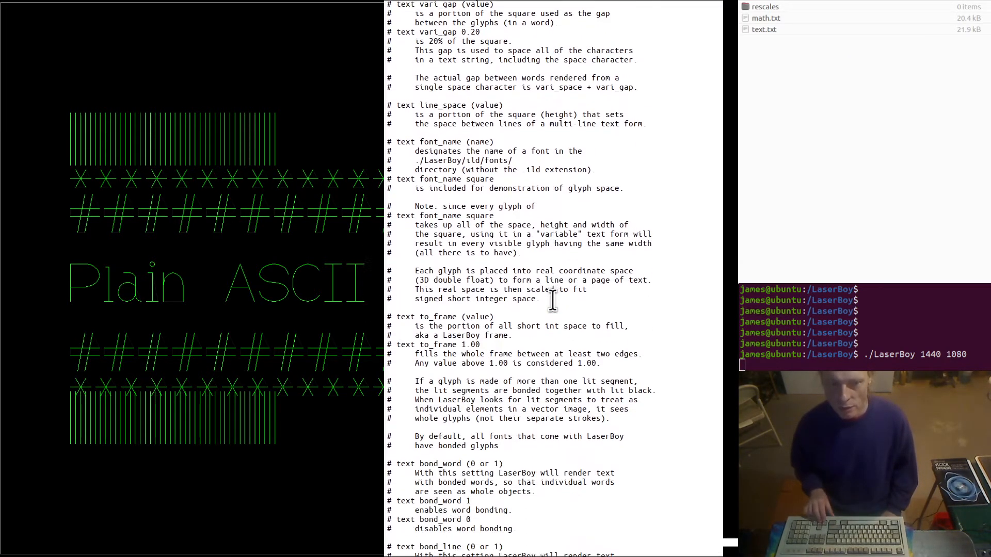
key("Down")
key("Down")
key("Down")
key("Down")
key("Down")
key("Down")
key("Down")
key("Down")
key("Down")
key("Down")
key("Down")
key("Down")
key("Down")
key("Down")
key("Down")
key("Down")
key("Down")
key("Down")
key("Down")
key("Down")
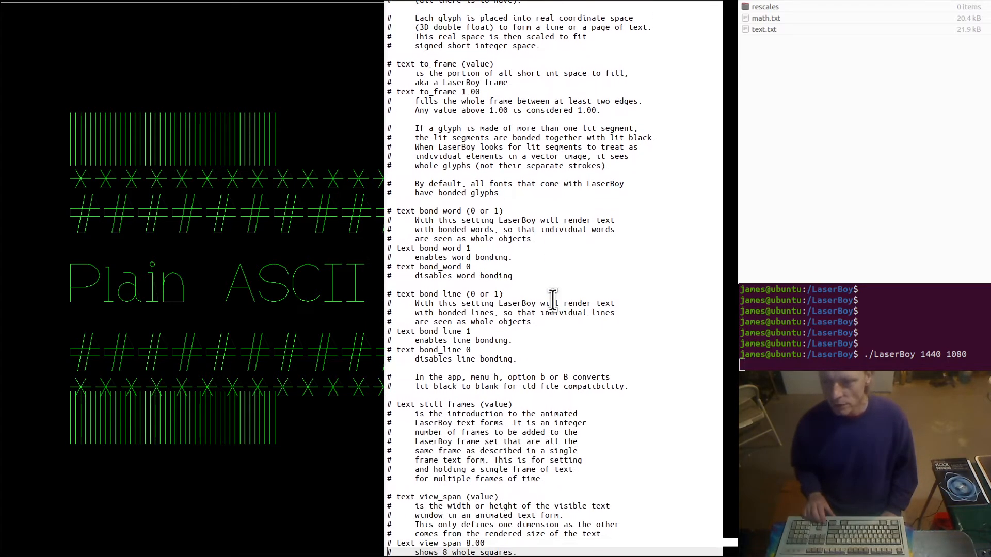
key("Down")
key("Down")
key("Down")
key("Down")
key("Down")
key("Down")
key("Down")
key("Down")
key("Down")
key("Down")
key("Down")
key("Down")
key("Down")
key("Down")
key("Down")
key("Down")
key("Down")
key("Down")
key("Down")
key("Down")
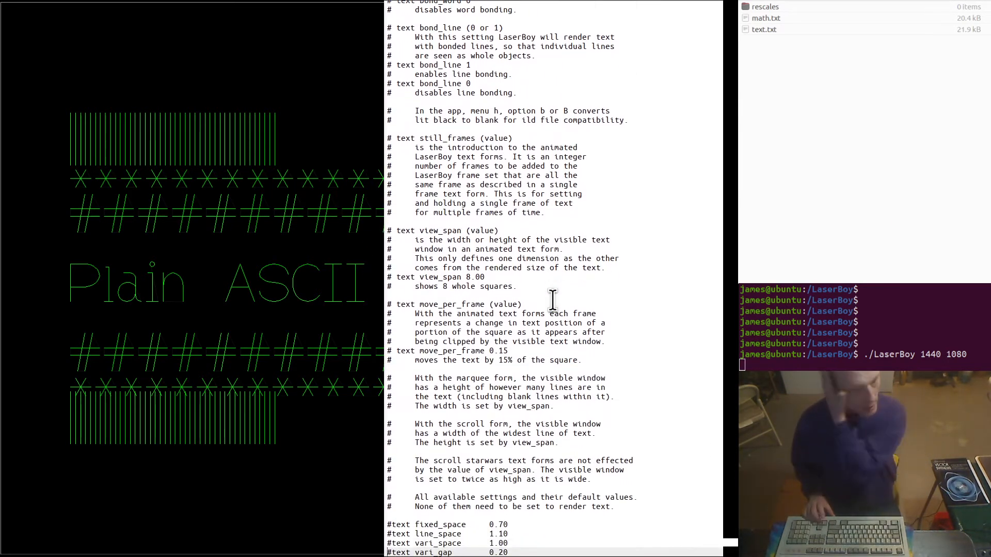
key("Down")
key("Down")
key("Down")
key("Down")
key("Down")
key("Down")
key("Down")
key("Down")
key("Down")
key("Down")
key("Down")
key("Down")
key("Down")
key("Down")
key("Down")
key("Down")
key("Down")
key("Down")
key("Down")
key("Down")
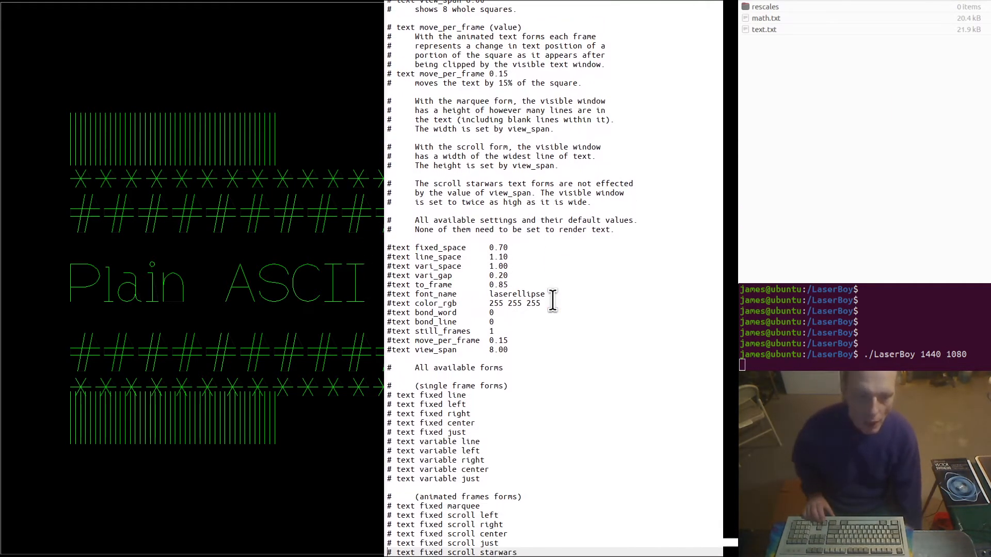
key("Down")
key("Down")
key("Down")
key("Down")
key("Down")
key("Down")
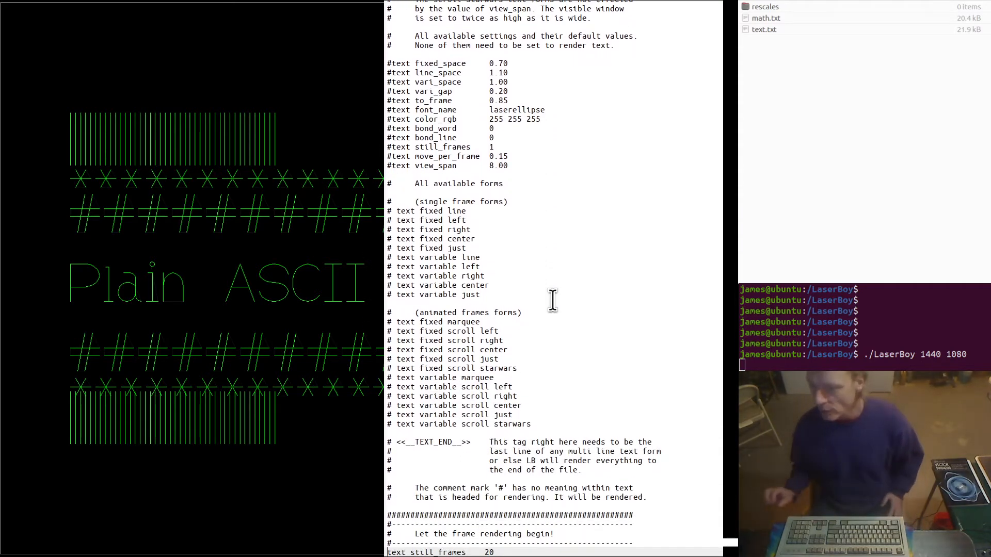